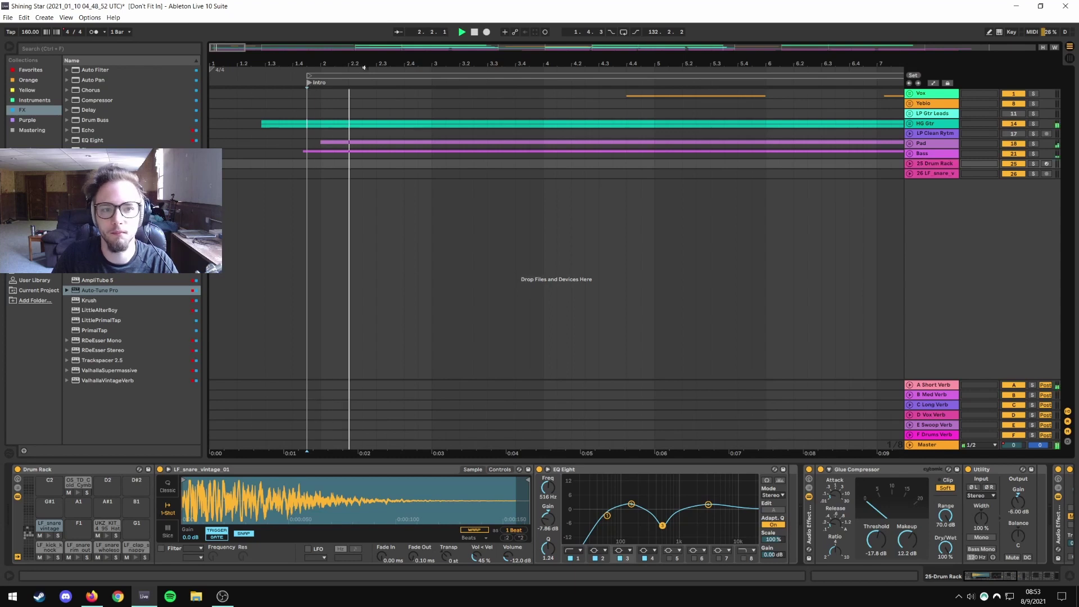
Unfold the HG Gtr and Pad groups and the 25 Drum Rack track in the arrangement.
key(minus)
key(minus)
key(minus)
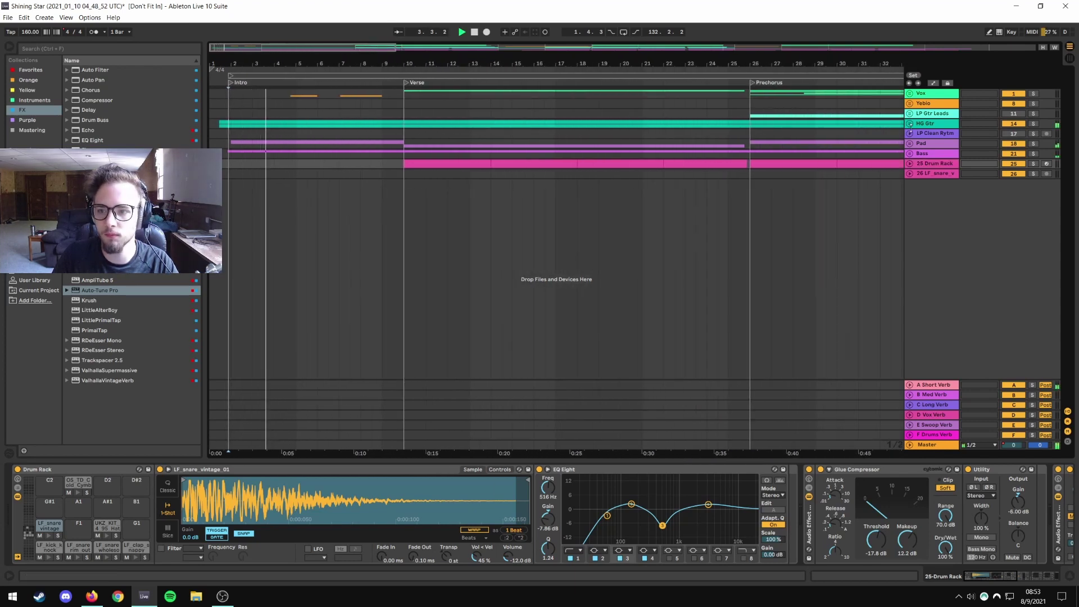
click(909, 123)
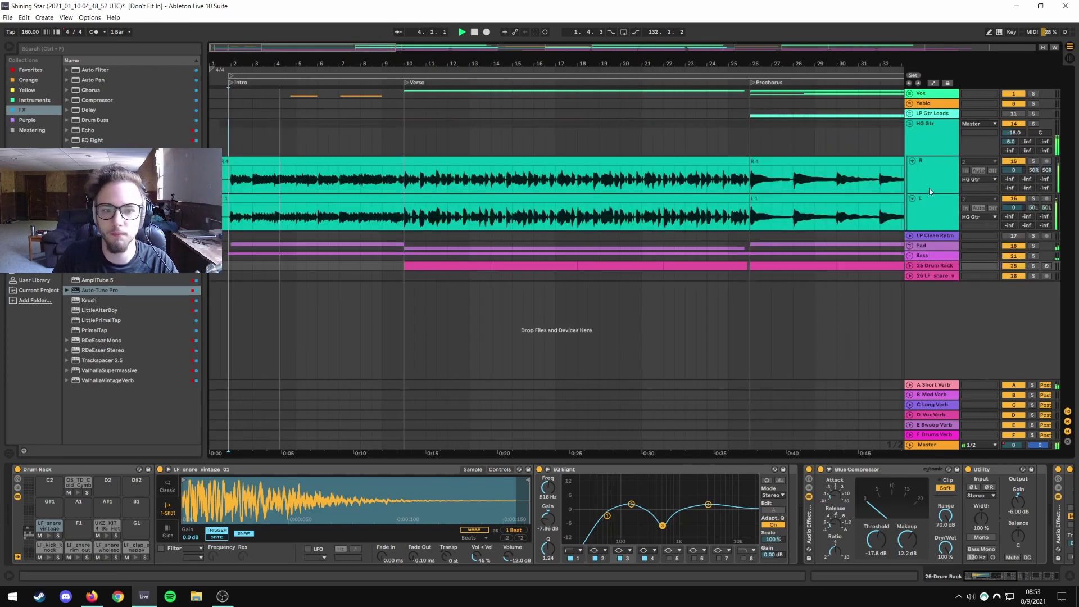
click(910, 246)
scroll(915, 324, down, 2)
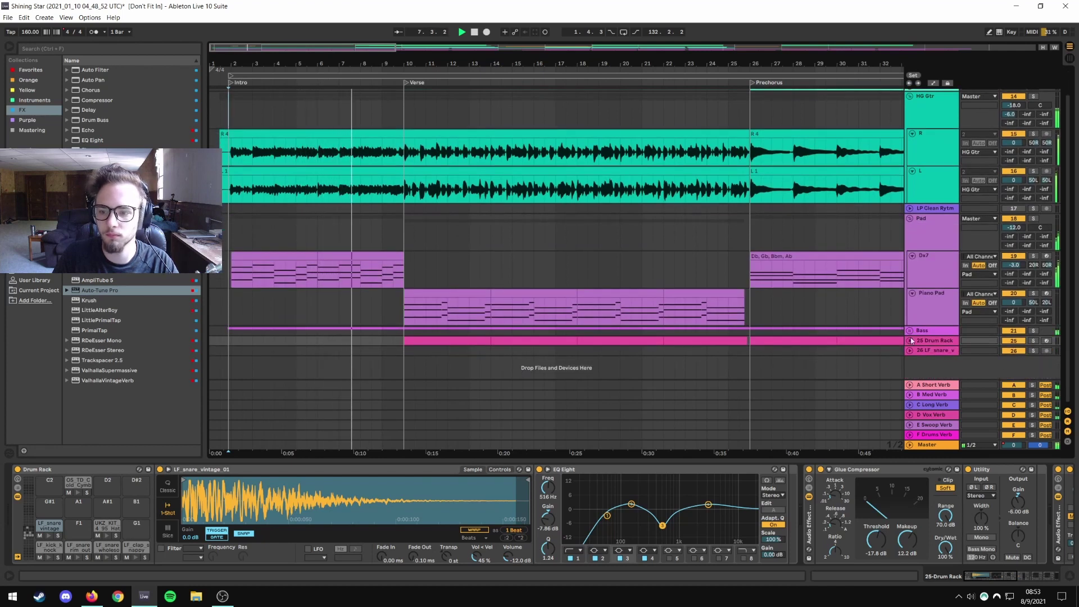
click(910, 340)
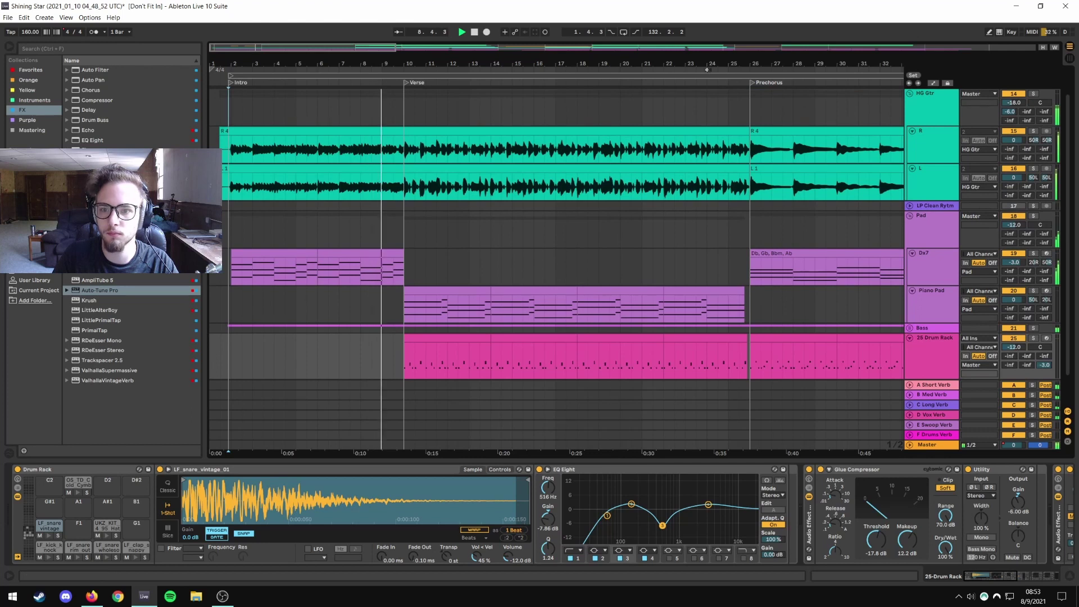
Stop playback and place the insert marker at bar 2, at the start of the Intro guitar part.
key(minus)
key(minus)
key(minus)
key(minus)
drag(372, 63, 439, 265)
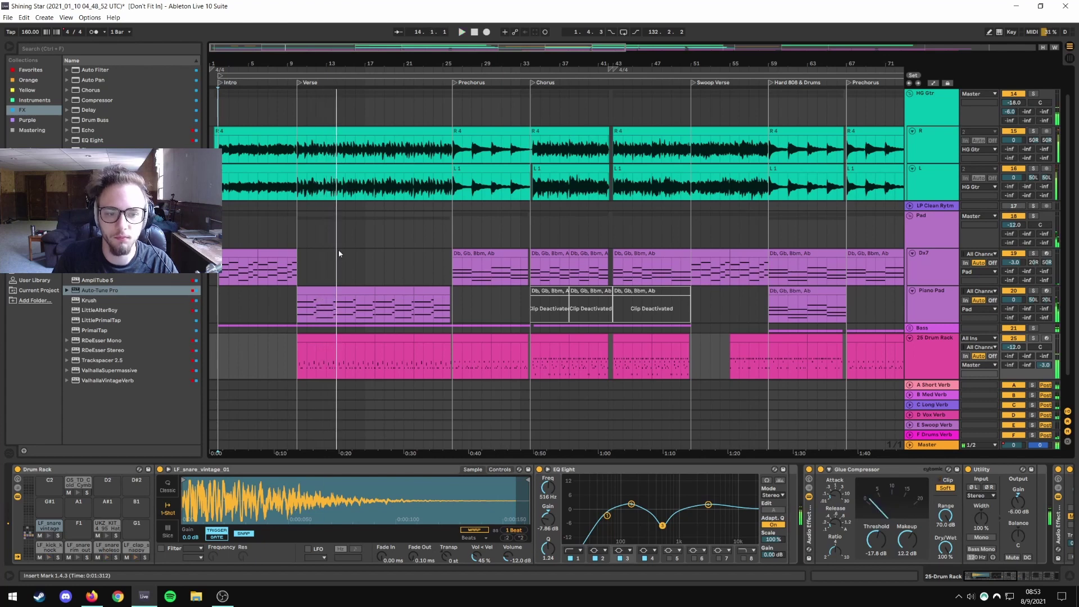
drag(227, 63, 273, 68)
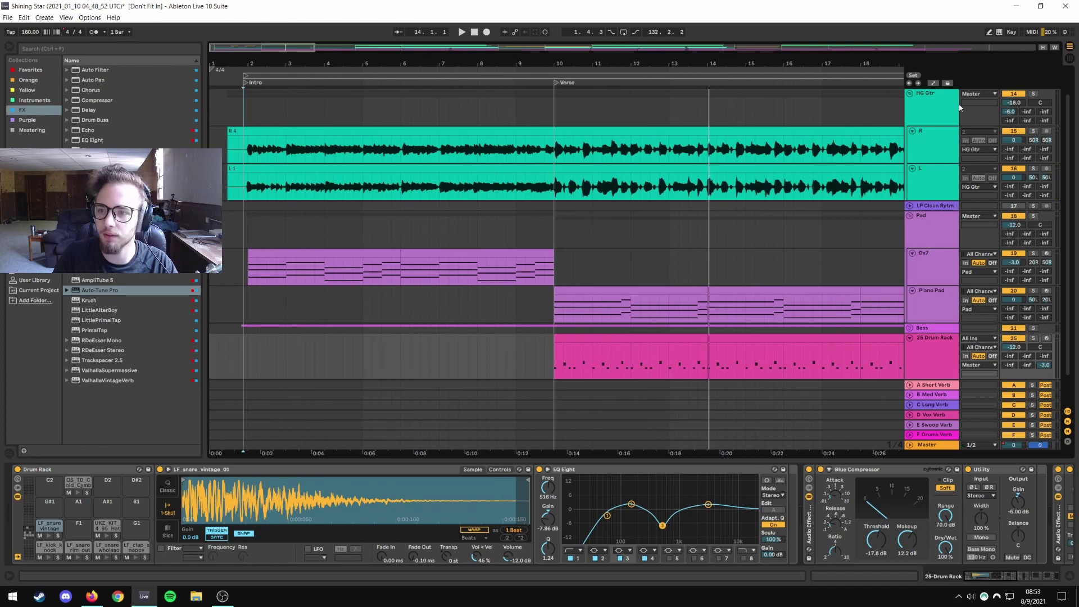
click(245, 150)
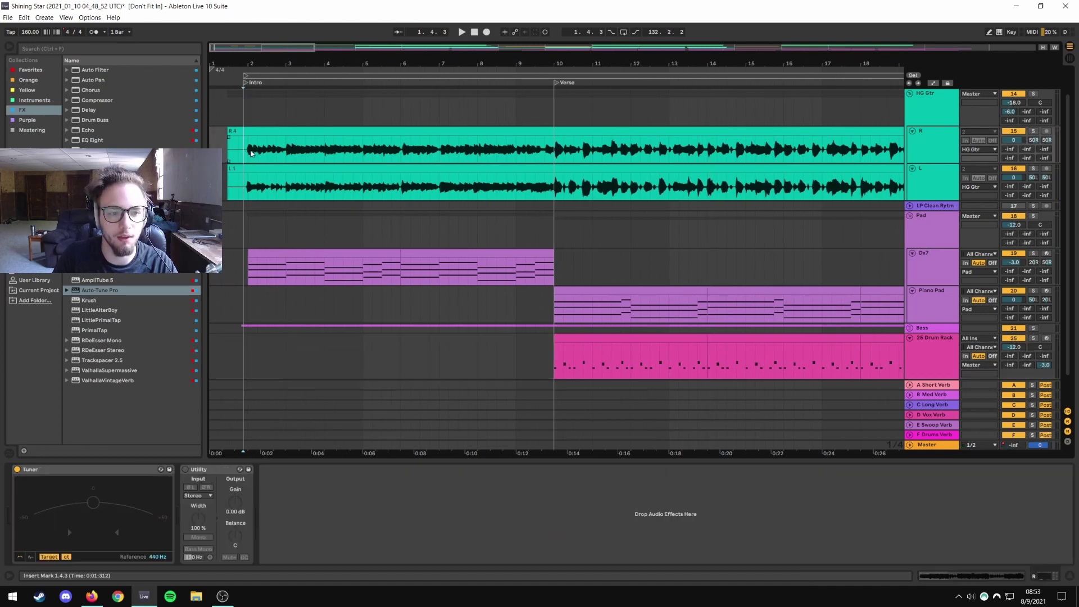
drag(233, 66, 234, 86)
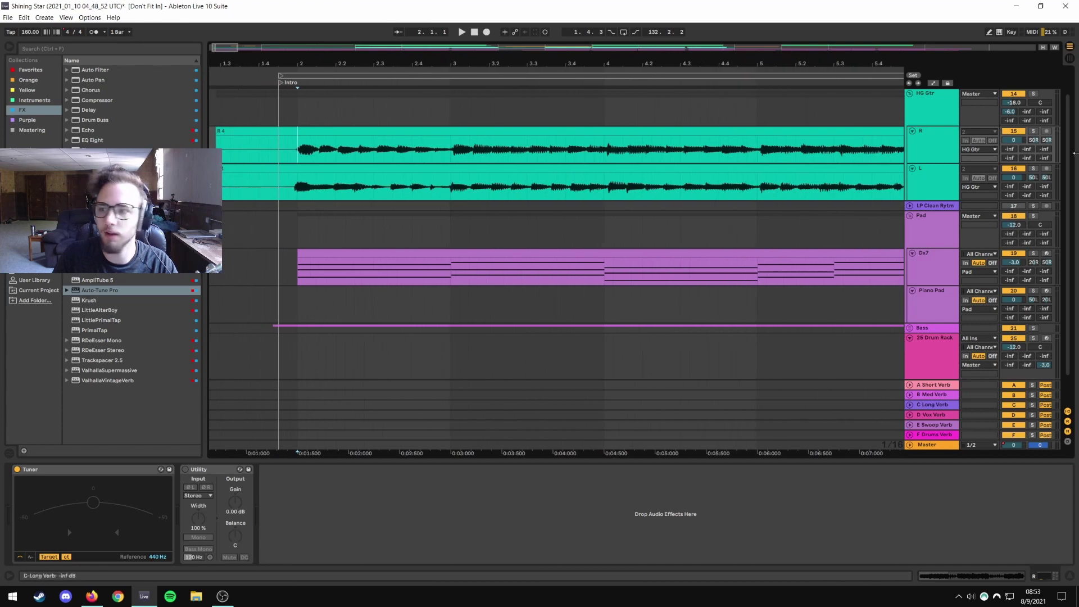
Solo the HG Gtr group and view the amp settings of its AmpliTube 5 plug-in, closing the plug-in window when done.
scroll(989, 124, up, 1)
click(980, 115)
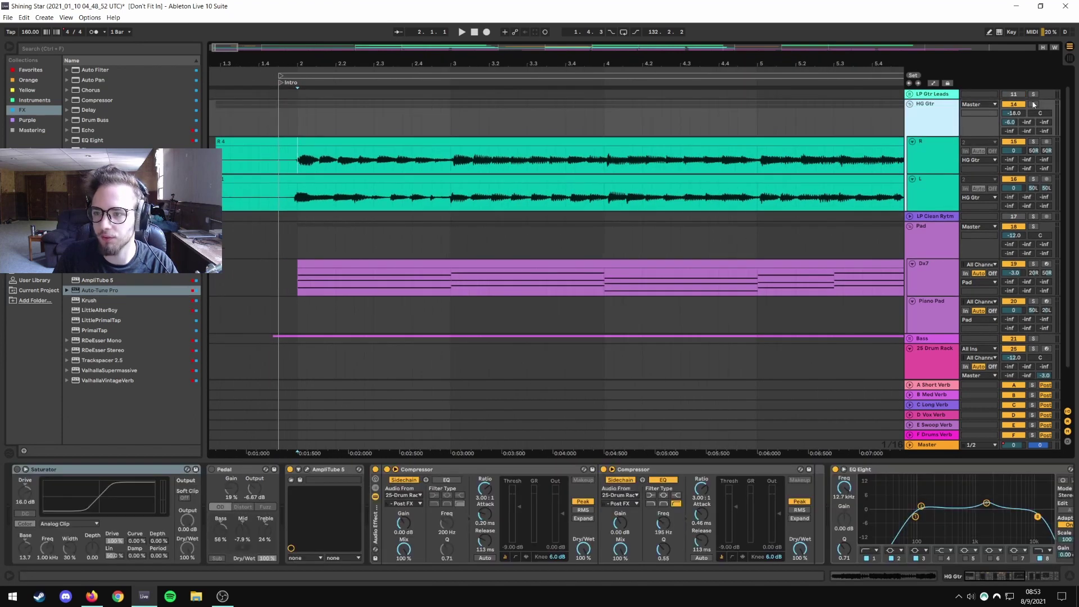
click(1032, 105)
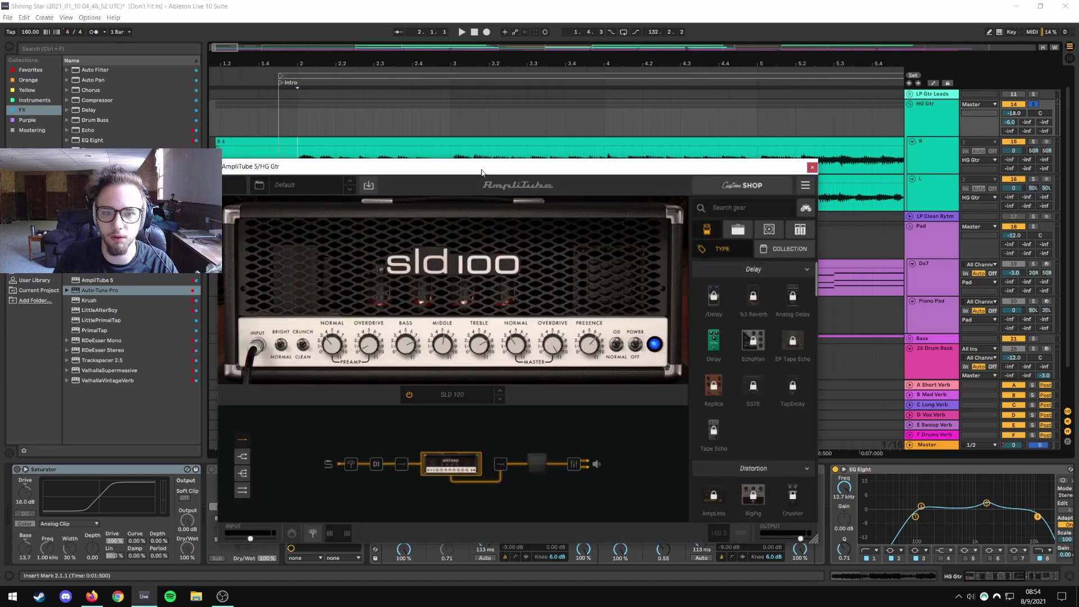
drag(482, 172, 623, 129)
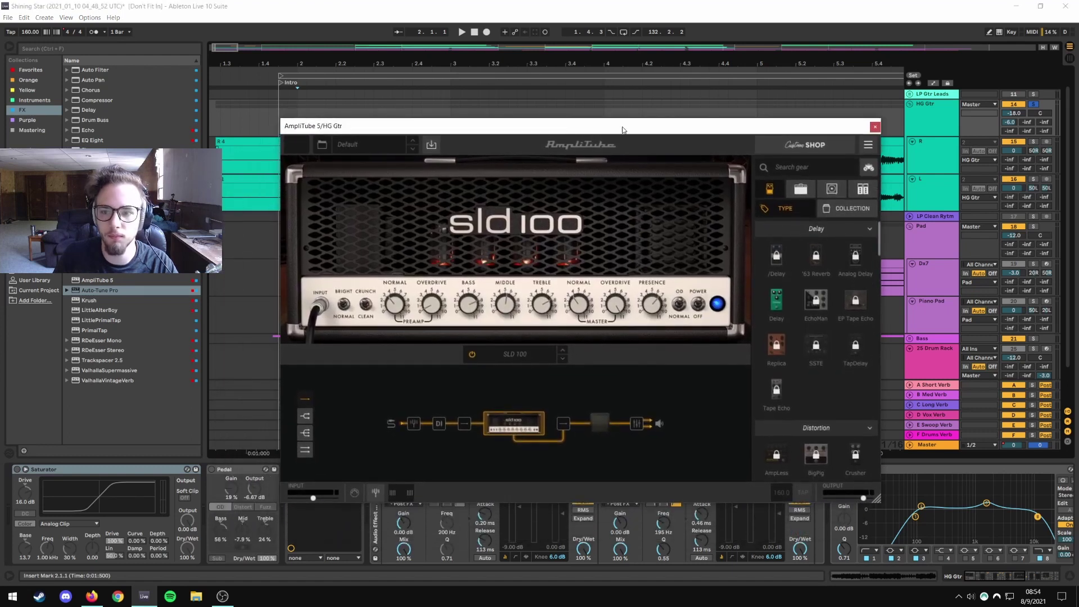
click(875, 127)
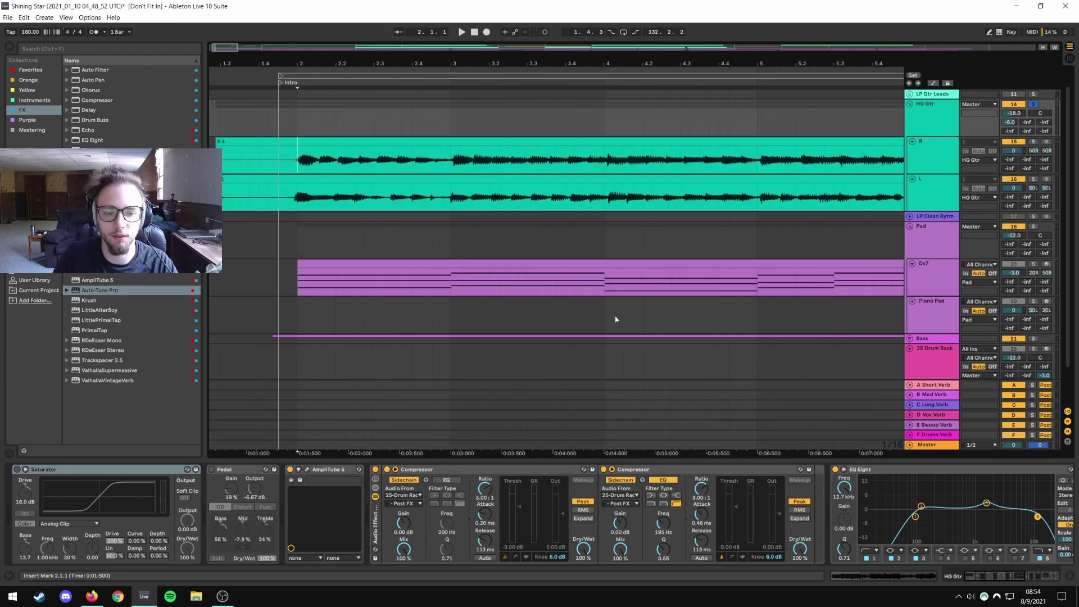
Audition the Intro guitars with AmpliTube 5 bypassed and Saturator and Pedal enabled, first soloed and then in the full mix.
click(289, 470)
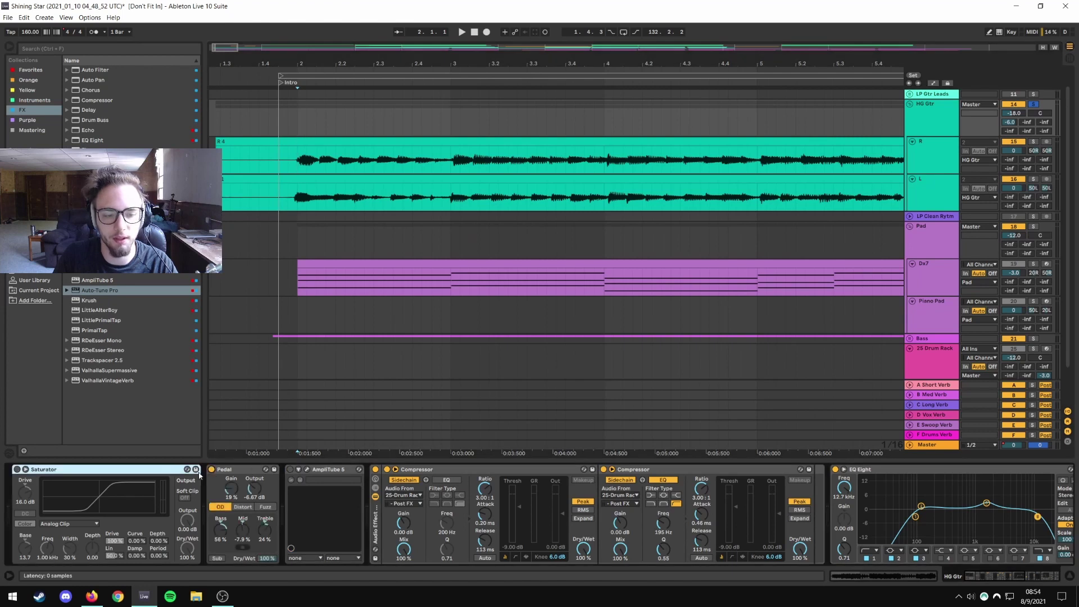
click(17, 469)
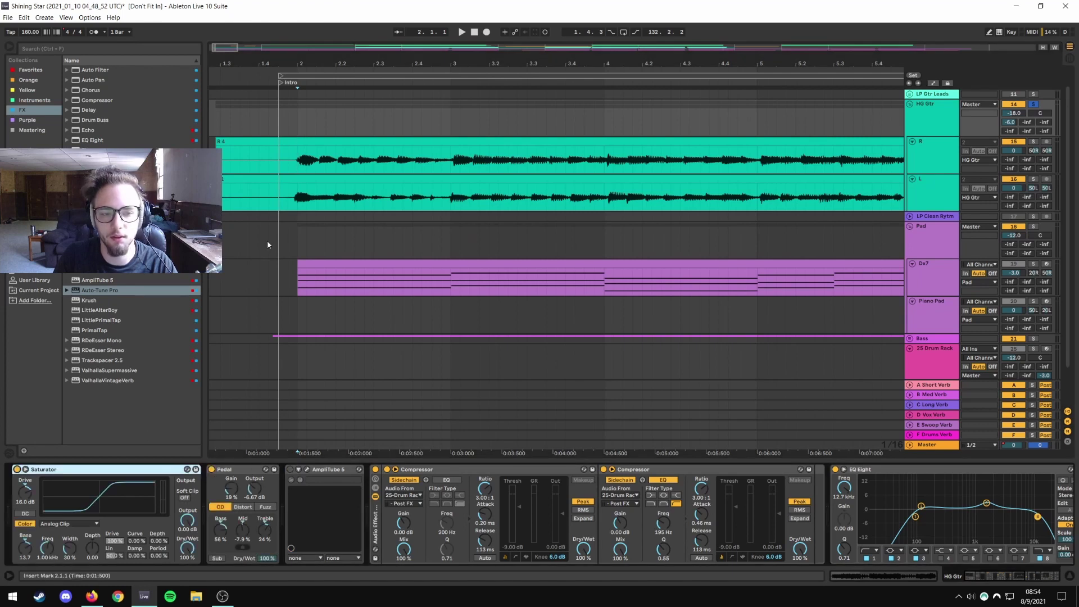
key(space)
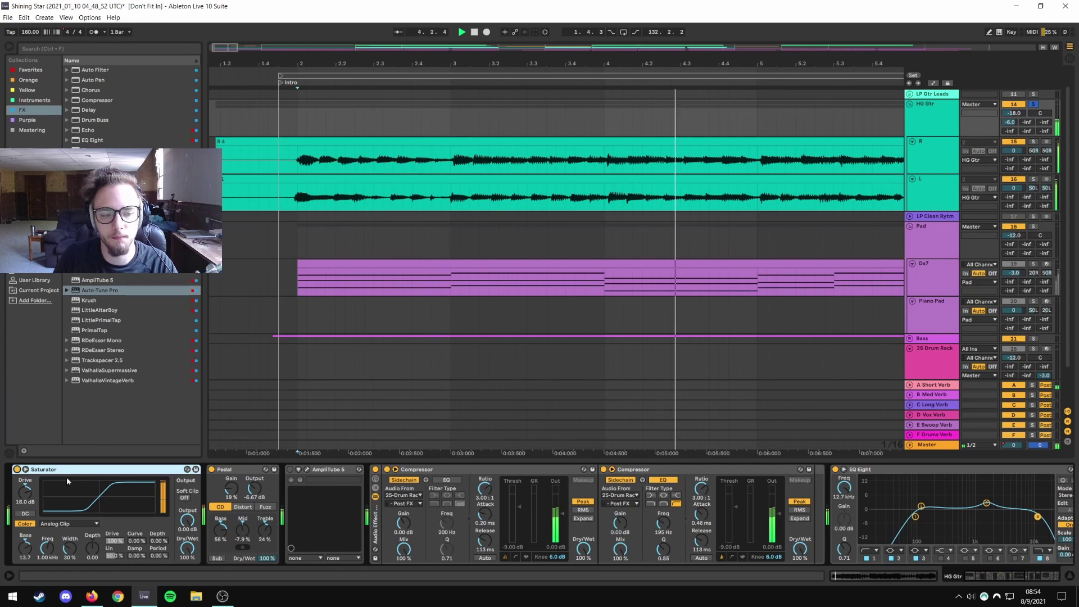
drag(280, 84, 281, 60)
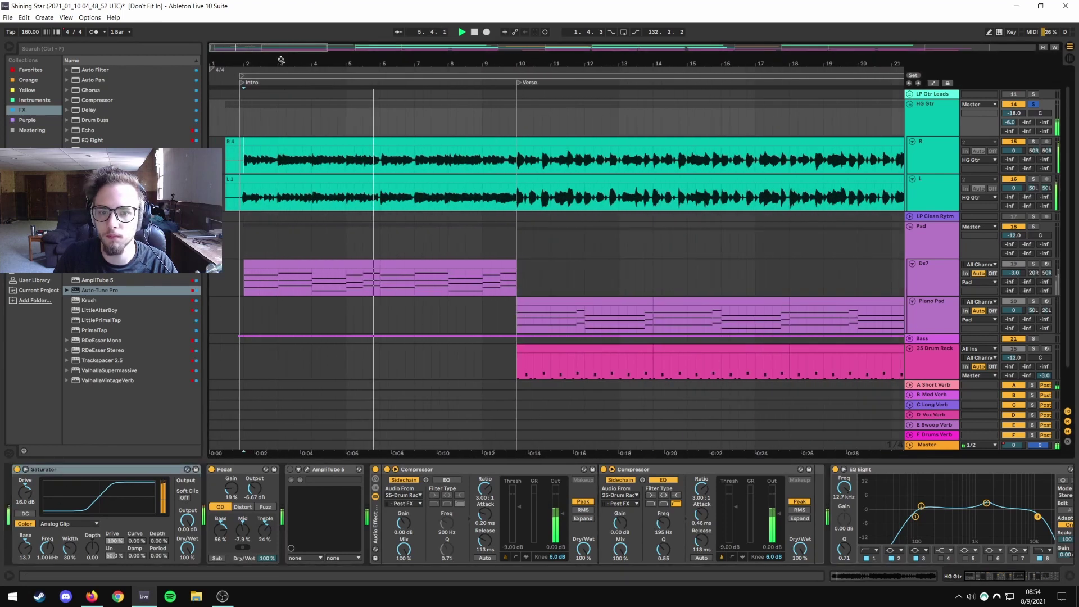
click(1032, 104)
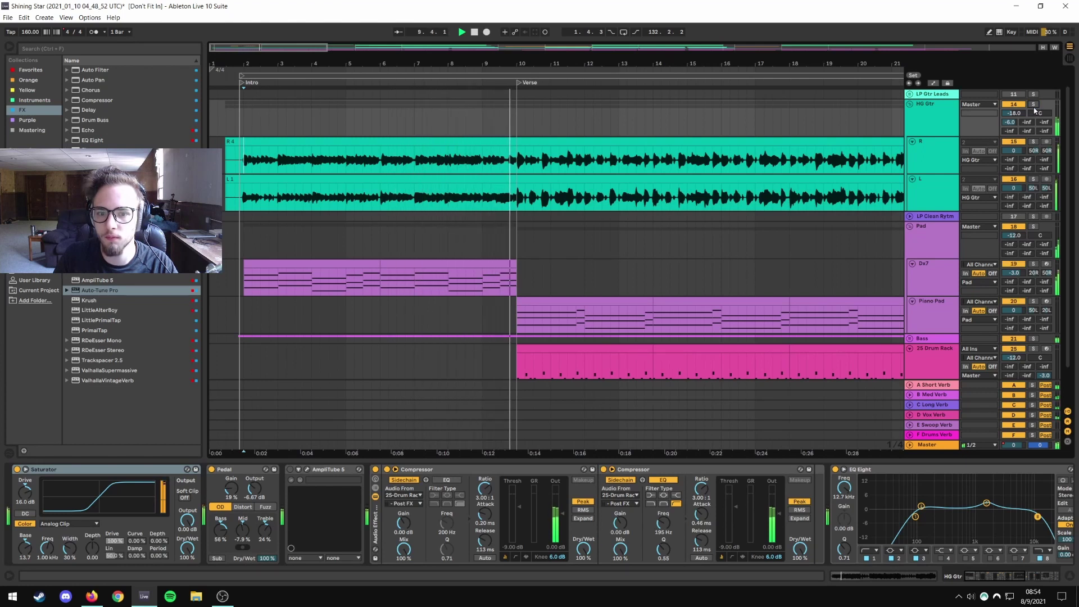
Solo the HG Gtr group again, switch off Pedal and Saturator, and re-enable AmpliTube 5.
click(1033, 104)
click(212, 470)
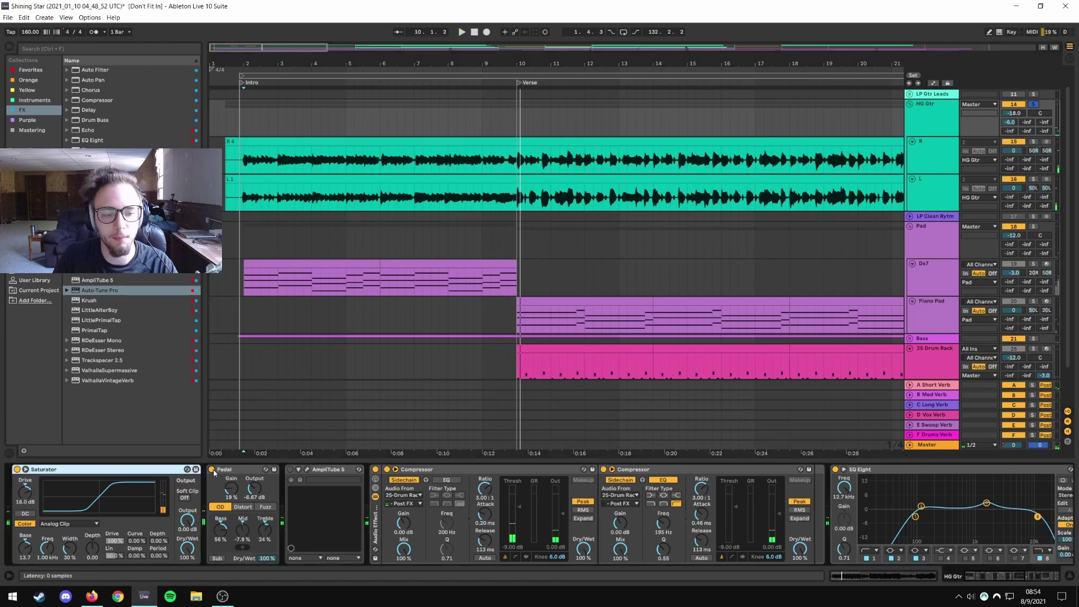
click(17, 470)
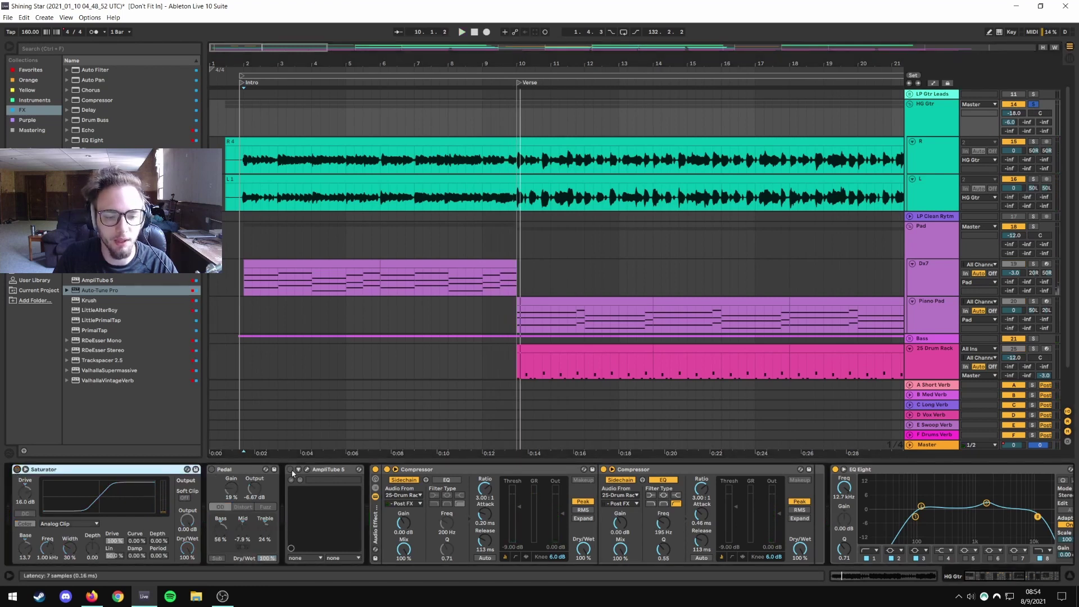
Play the soloed HG Gtr group from the start of the Intro through AmpliTube 5, and unsolo it when finished.
key(space)
click(1037, 114)
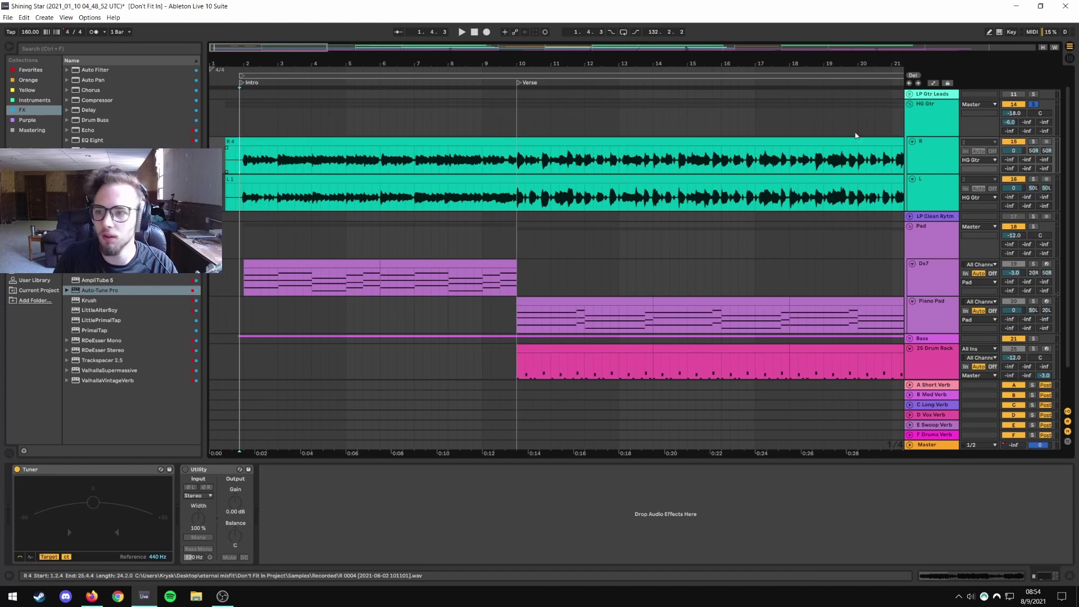
key(space)
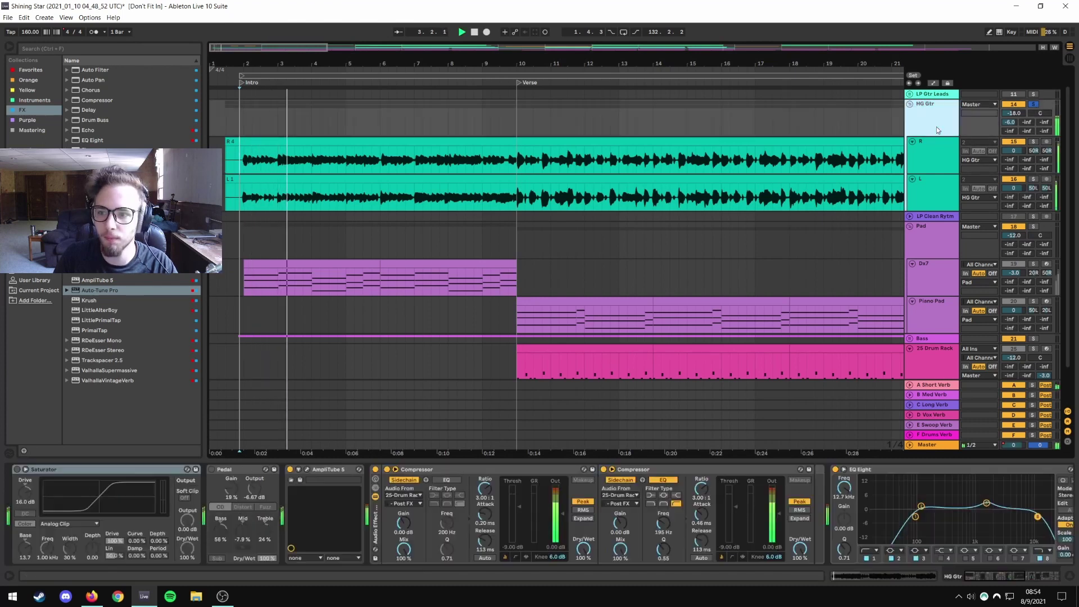
click(935, 126)
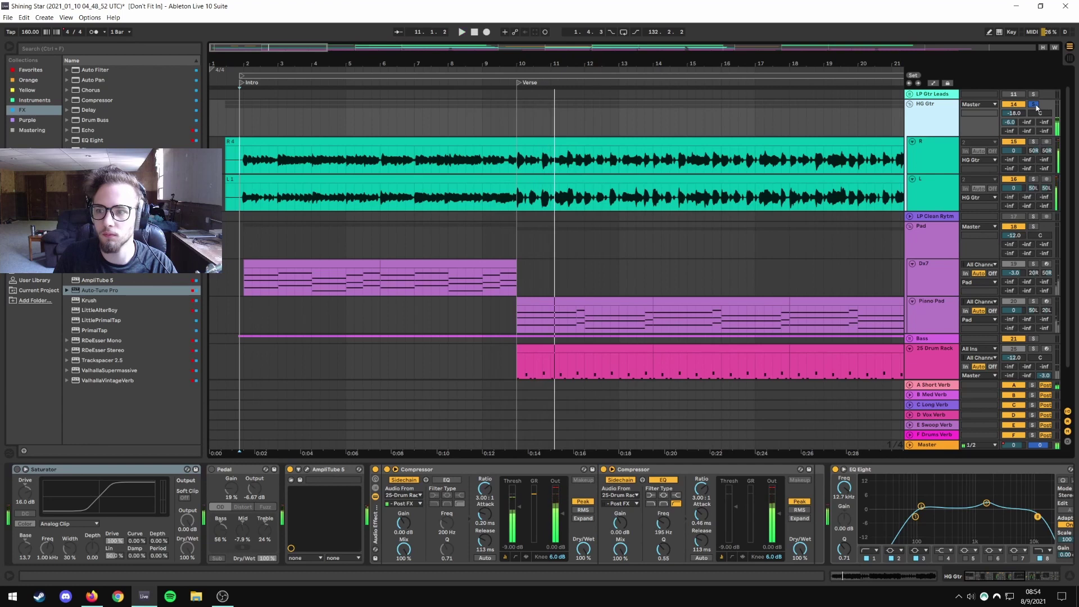
click(1034, 104)
Solo the Pad group and examine the Dx7 track's DX7 V synth, including its FX page, closing the synth window when done.
key(minus)
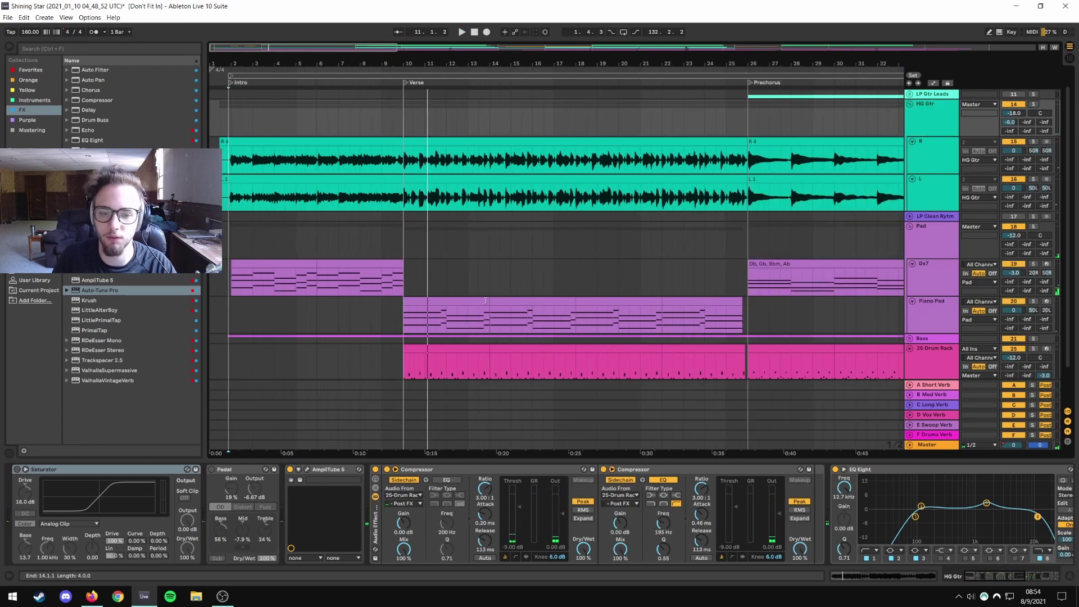
click(262, 264)
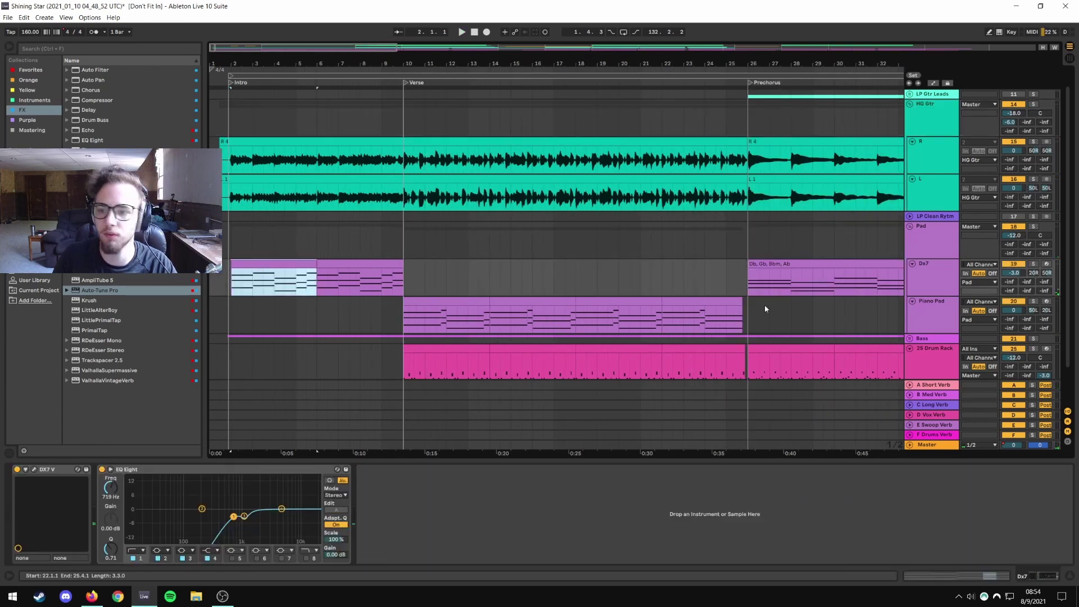
click(932, 284)
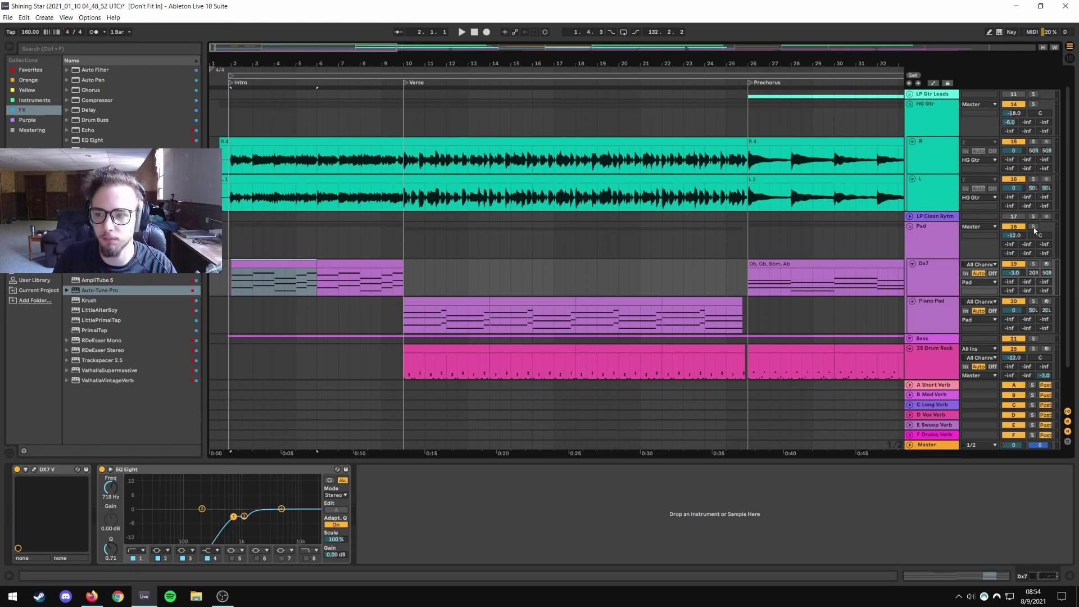
click(34, 470)
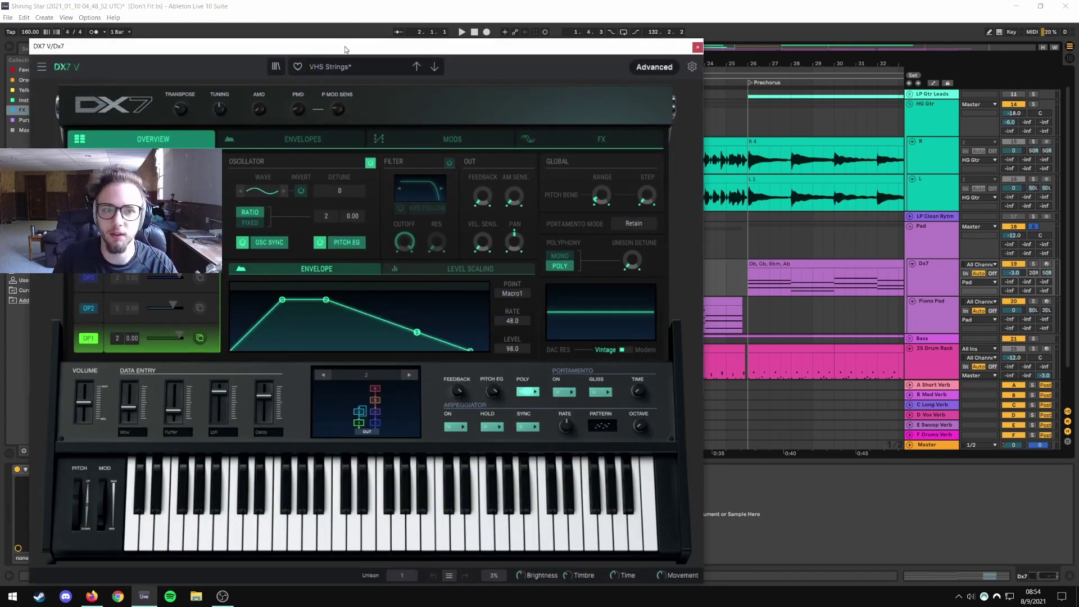
drag(345, 50, 528, 57)
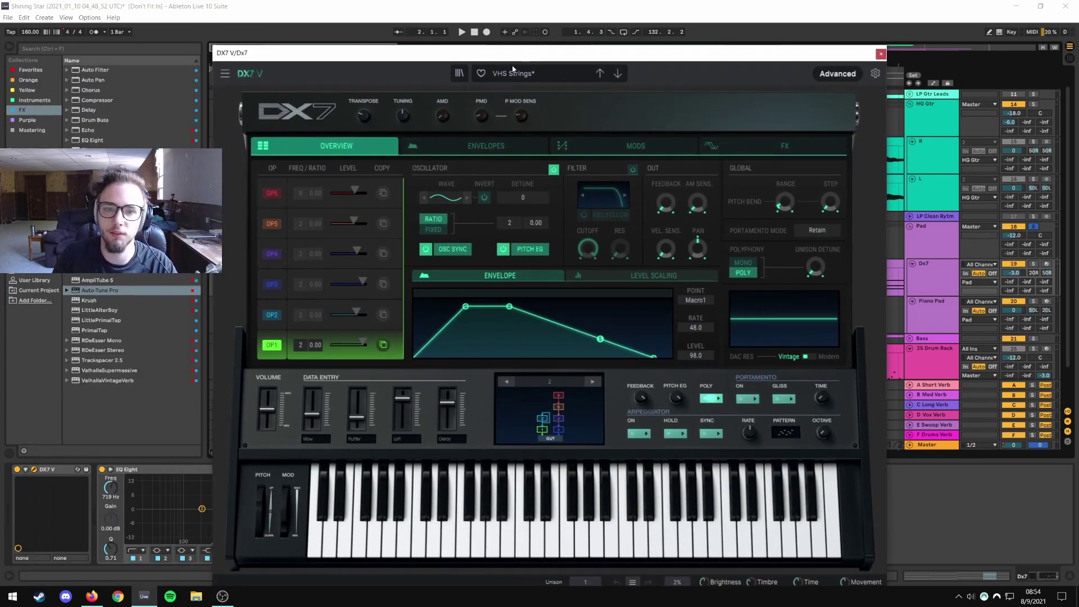
click(776, 147)
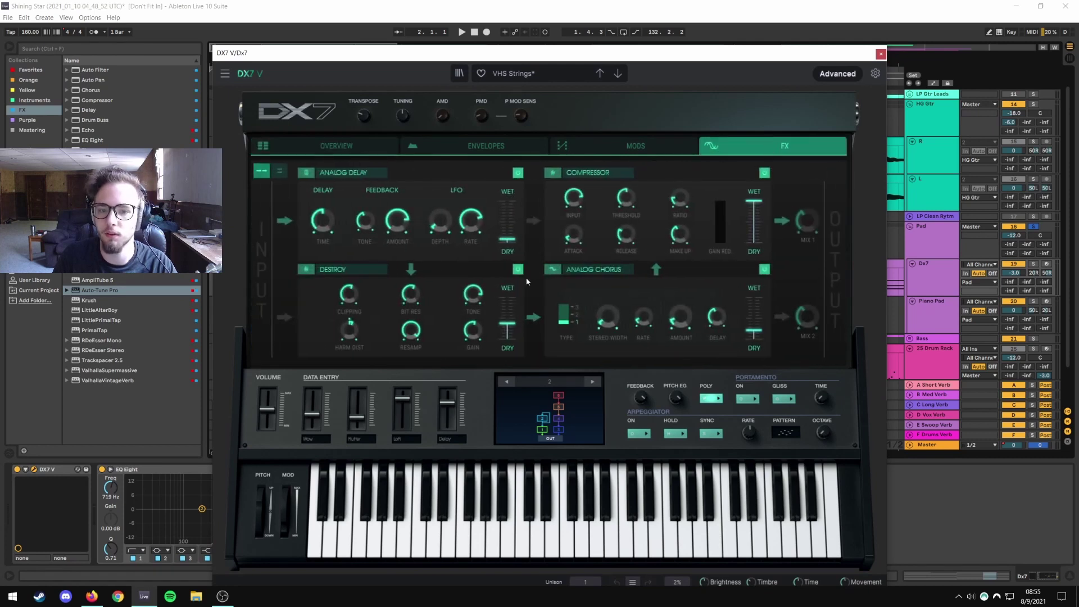
click(336, 146)
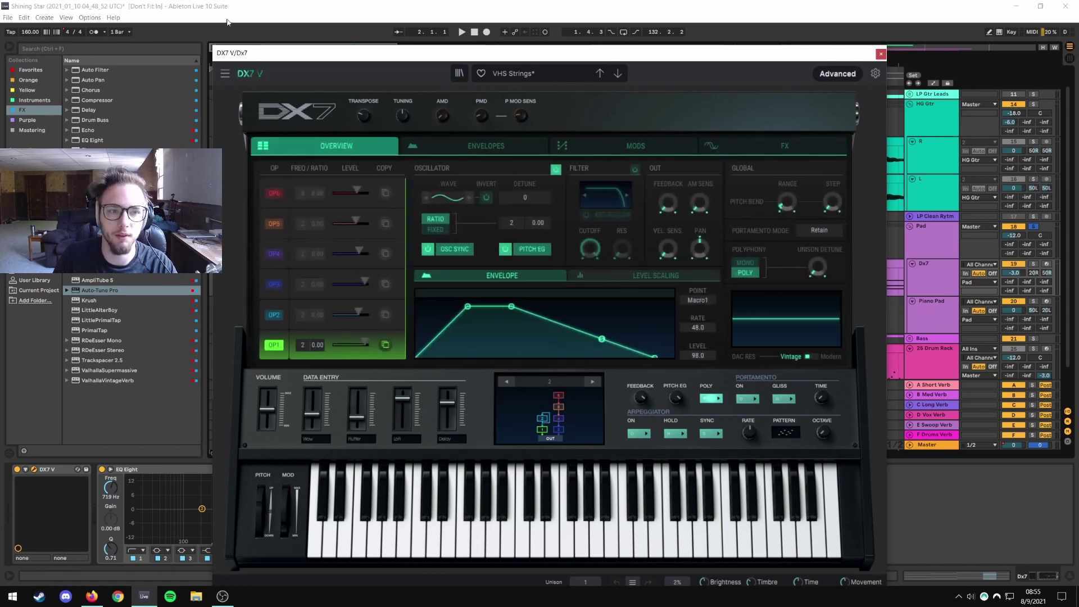
click(882, 53)
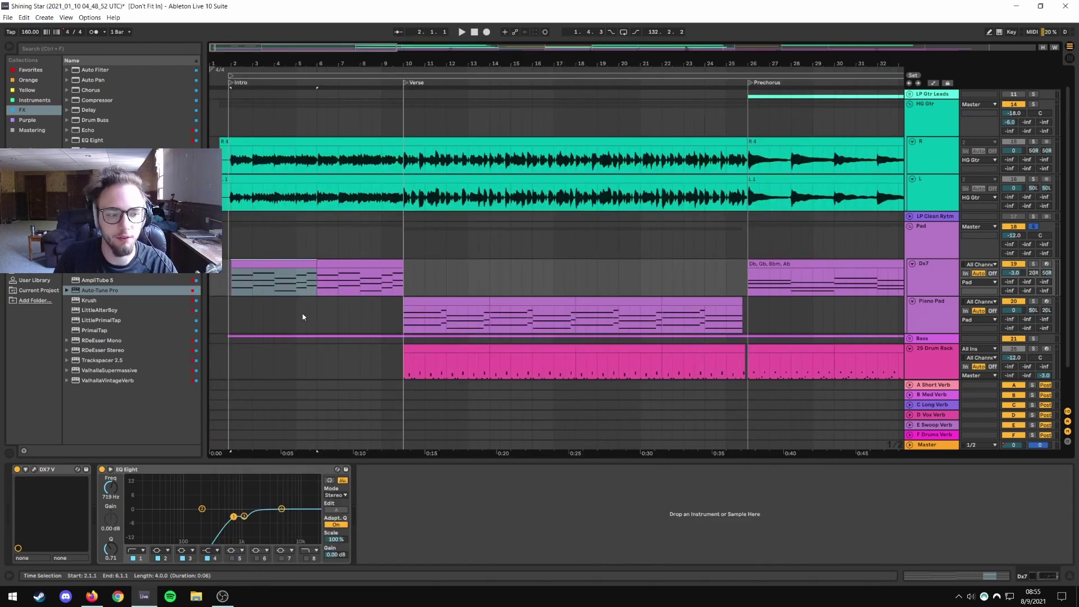
Play the soloed pads from the start of the Intro and inspect the Piano V2 instrument on the Piano Pad track.
click(229, 85)
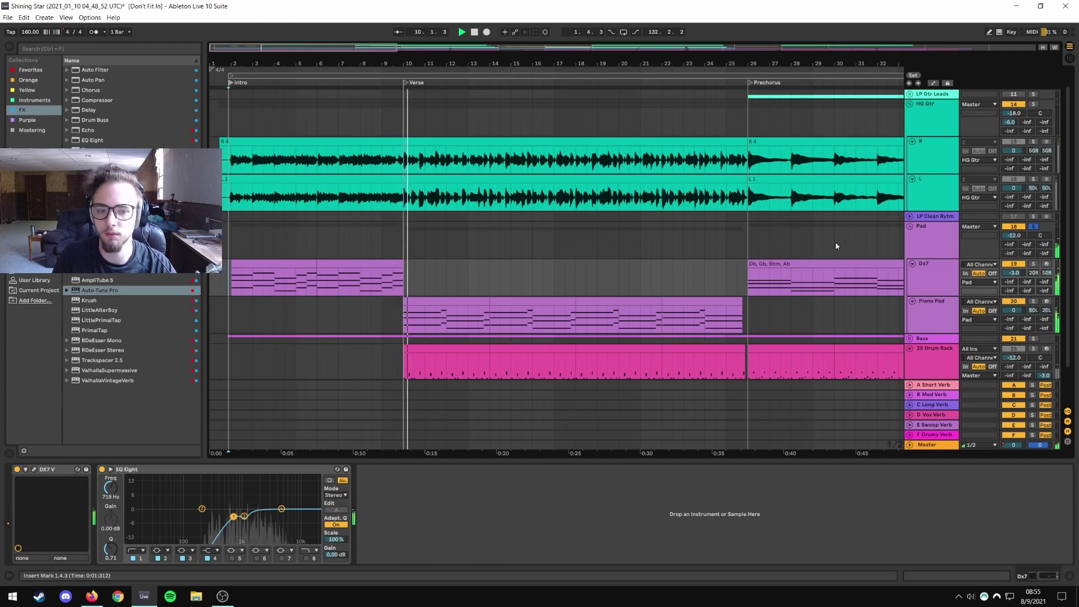
click(956, 315)
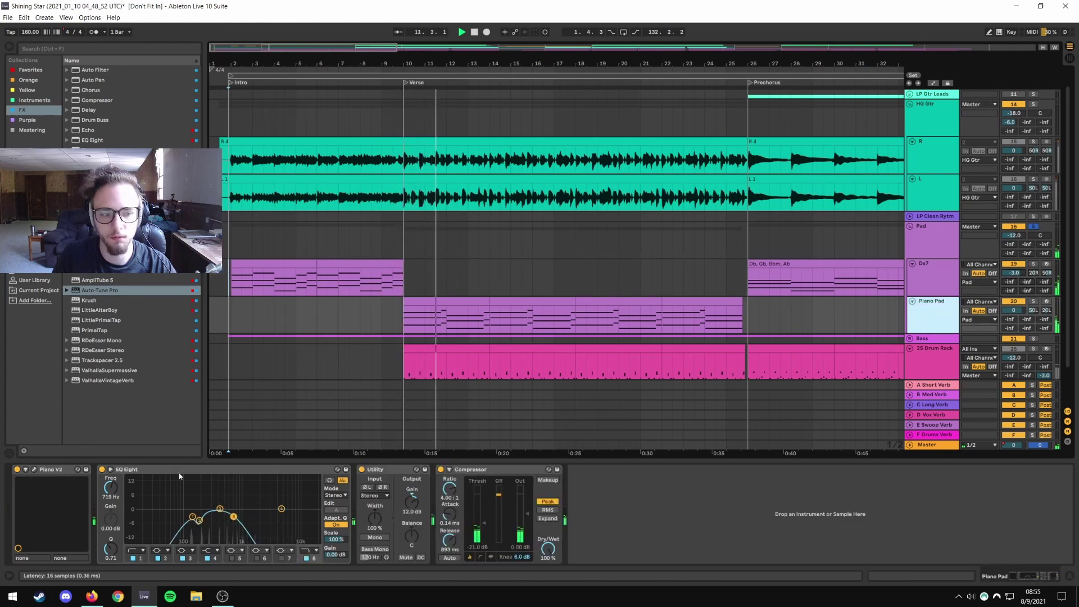
click(35, 470)
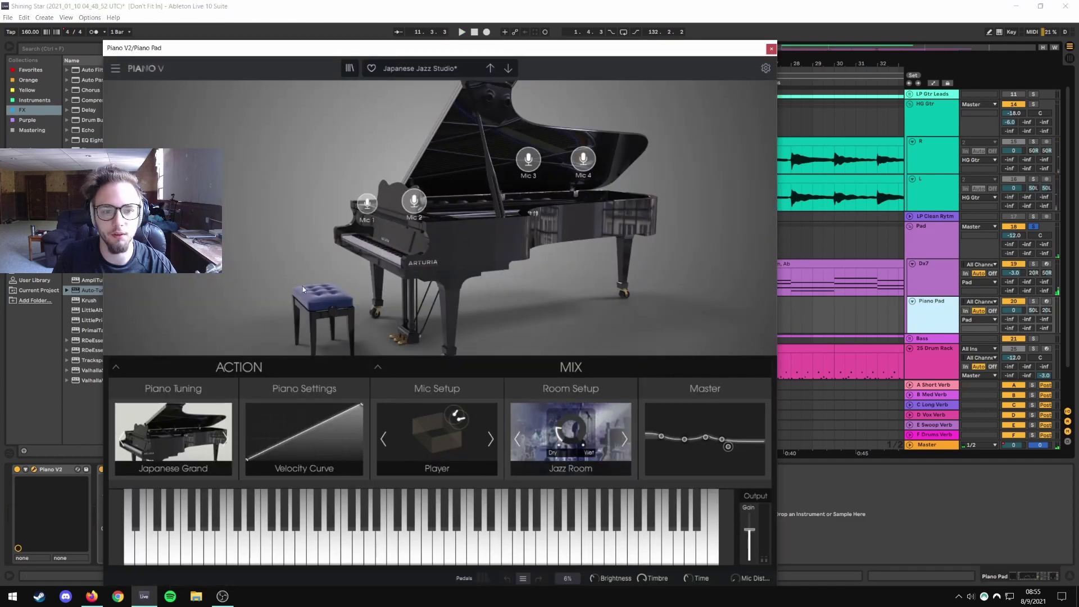
drag(320, 49, 408, 43)
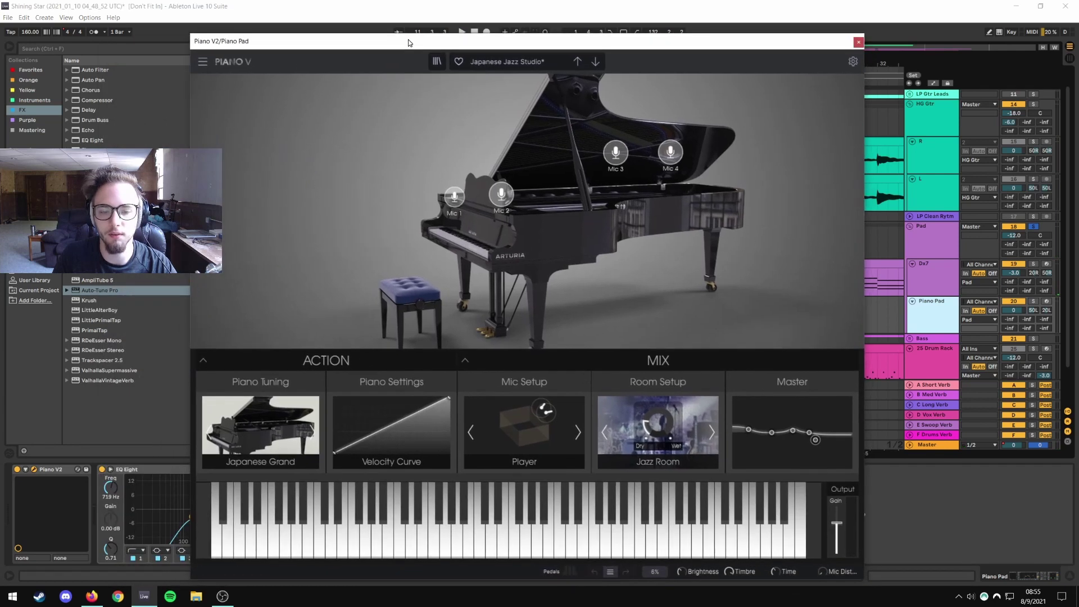
click(858, 43)
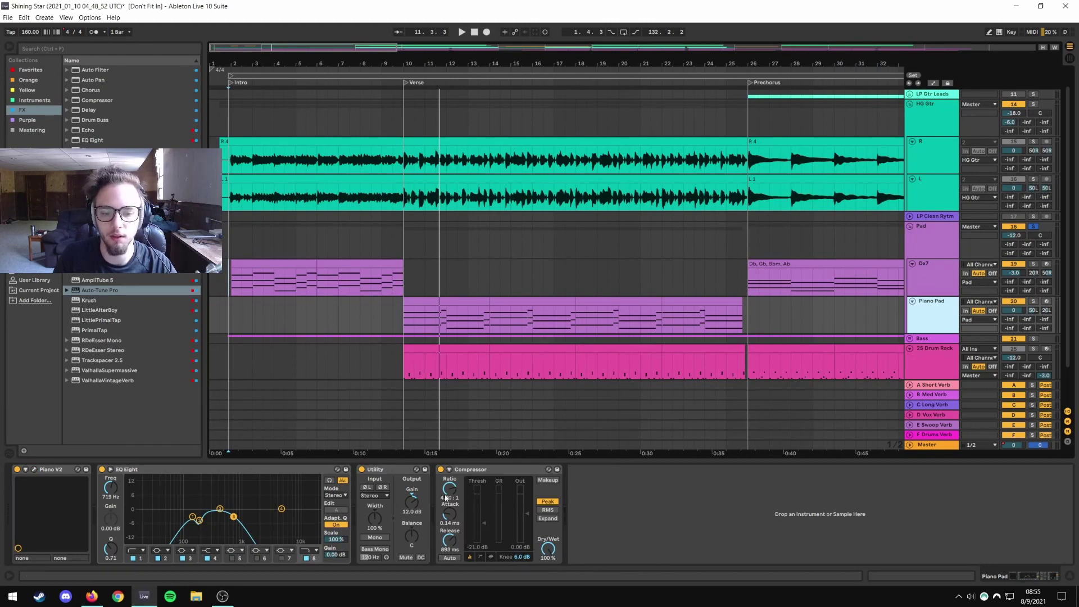
Play the soloed pads from the start of the Verse to hear the Piano Pad part.
click(403, 324)
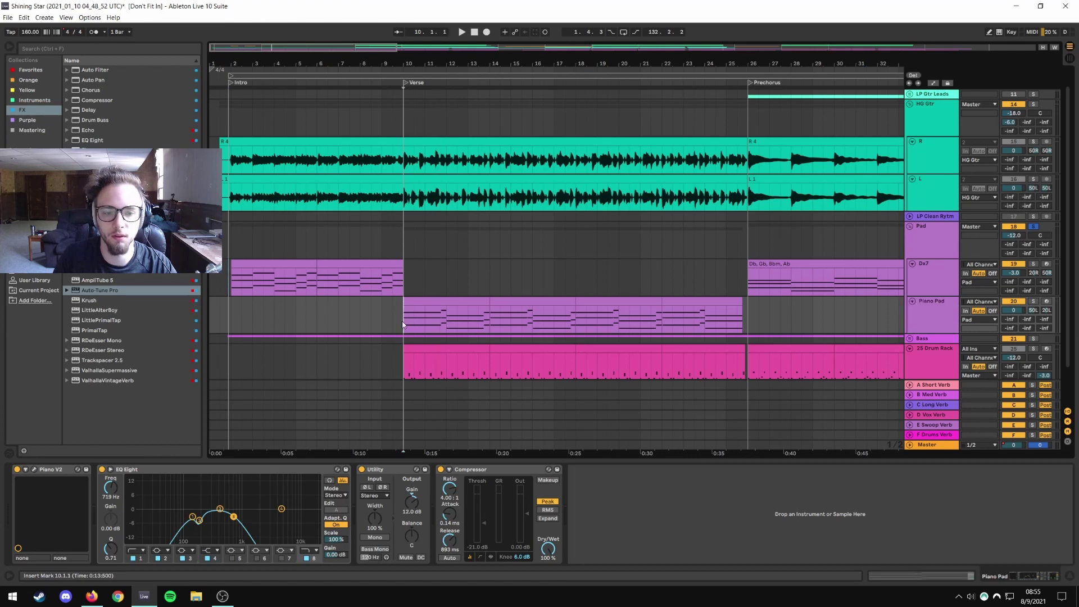
key(space)
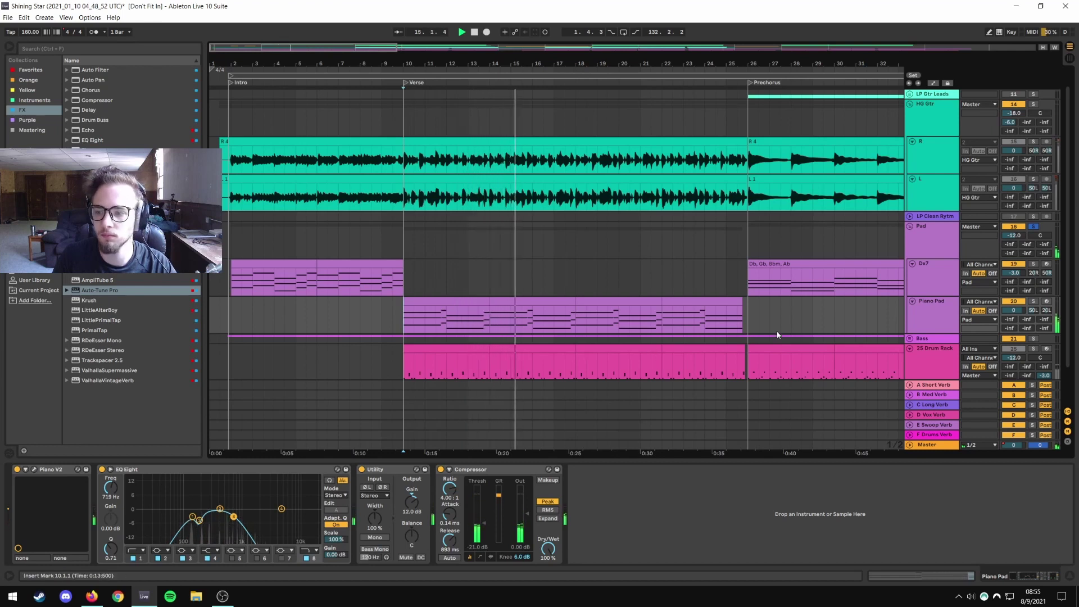
drag(741, 52, 741, 43)
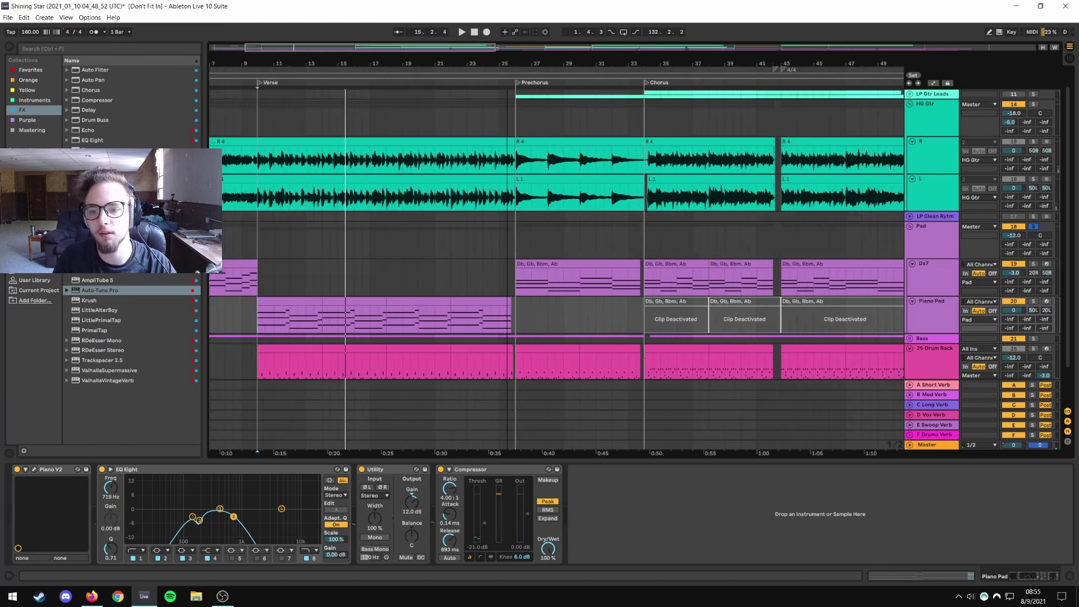
Review the pad clips in the Verse and Prechorus, then unsolo and collapse the Pad group.
click(542, 262)
click(438, 298)
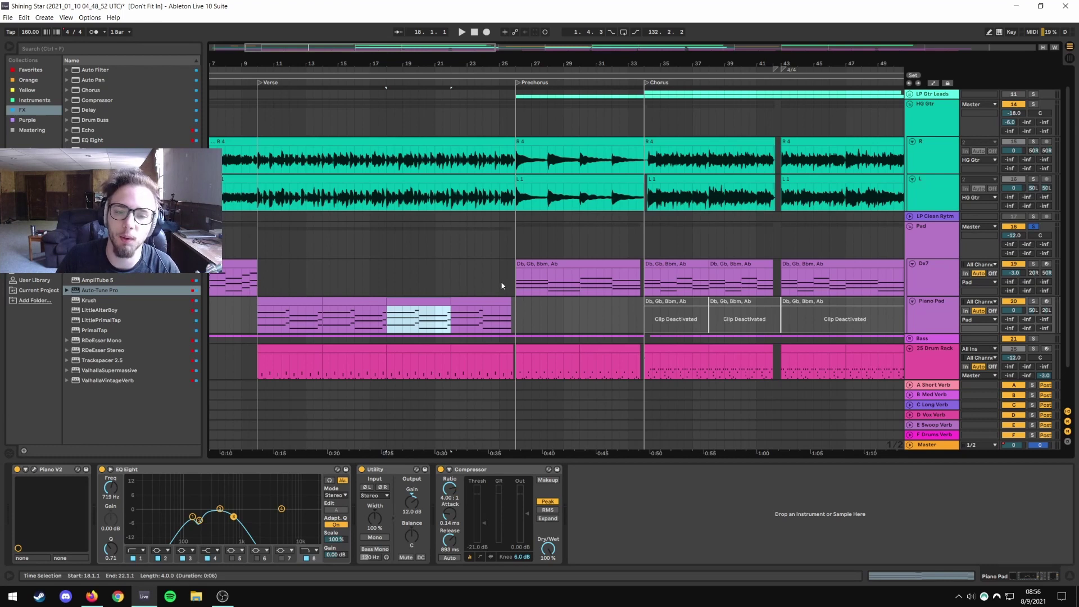
click(518, 284)
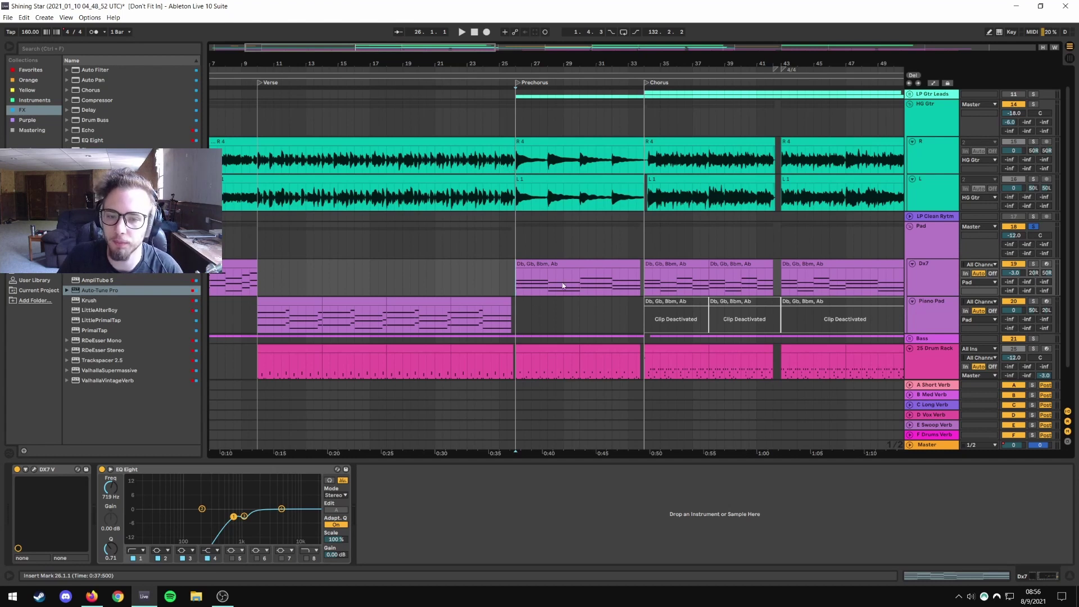
click(1034, 226)
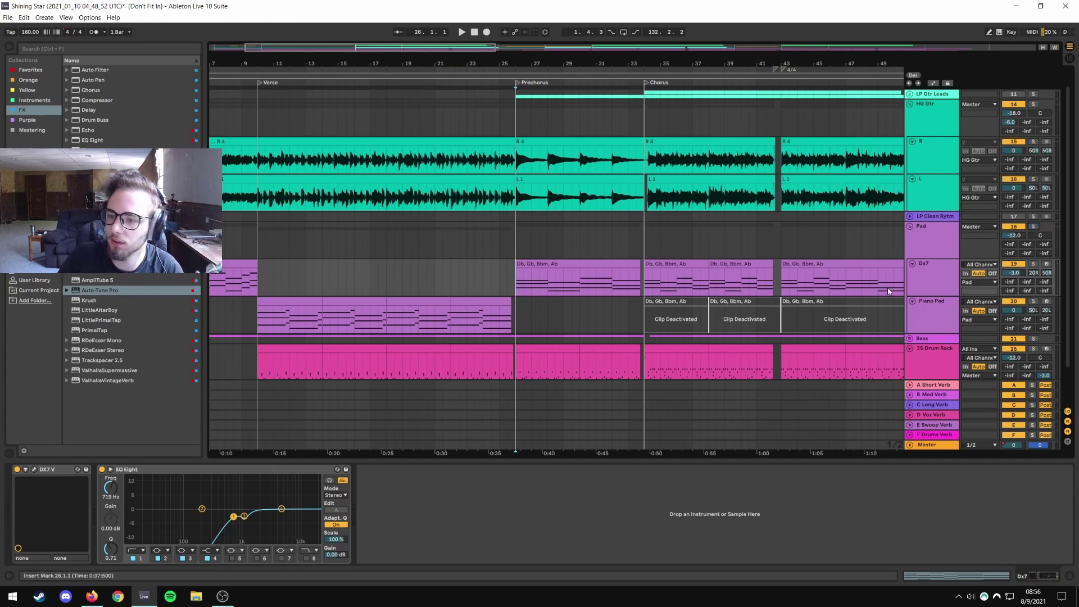
click(908, 227)
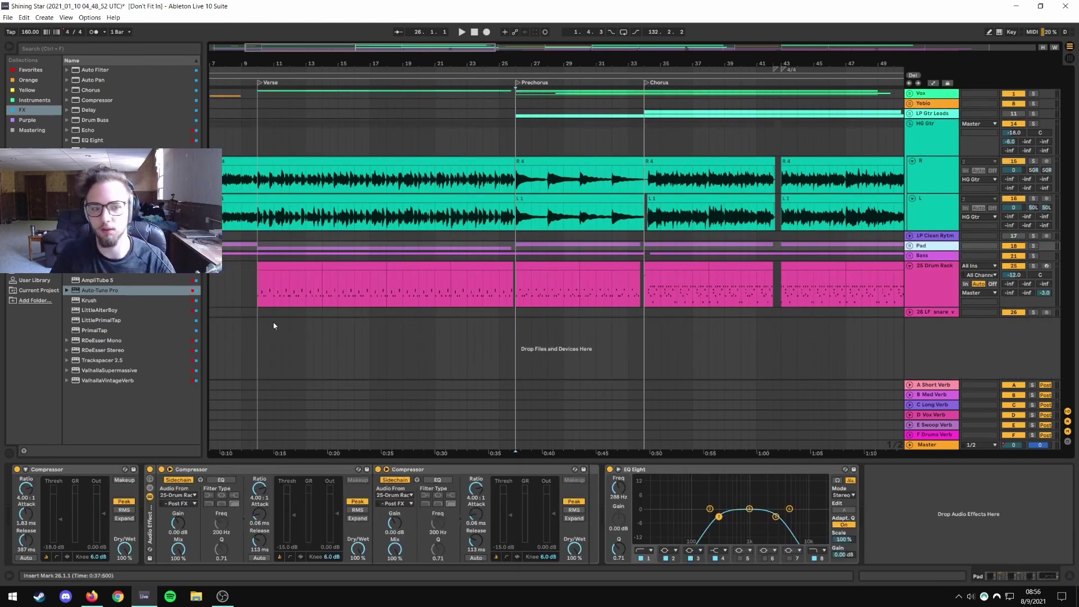
Solo the 25-Drum Rack track, audition its kick sample, and play the drums from the start of the Verse.
click(254, 285)
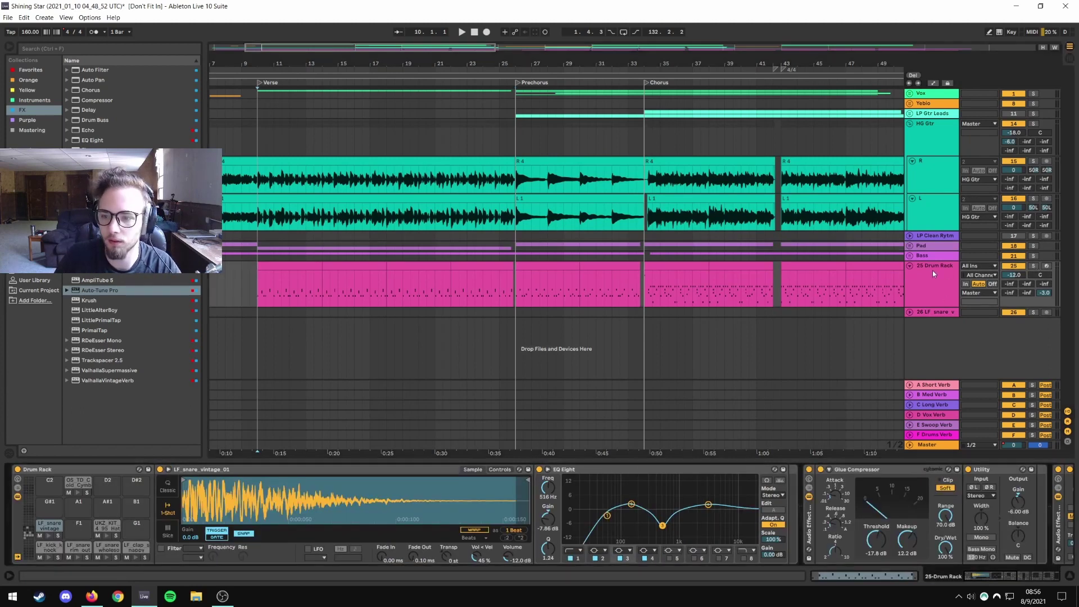
click(50, 557)
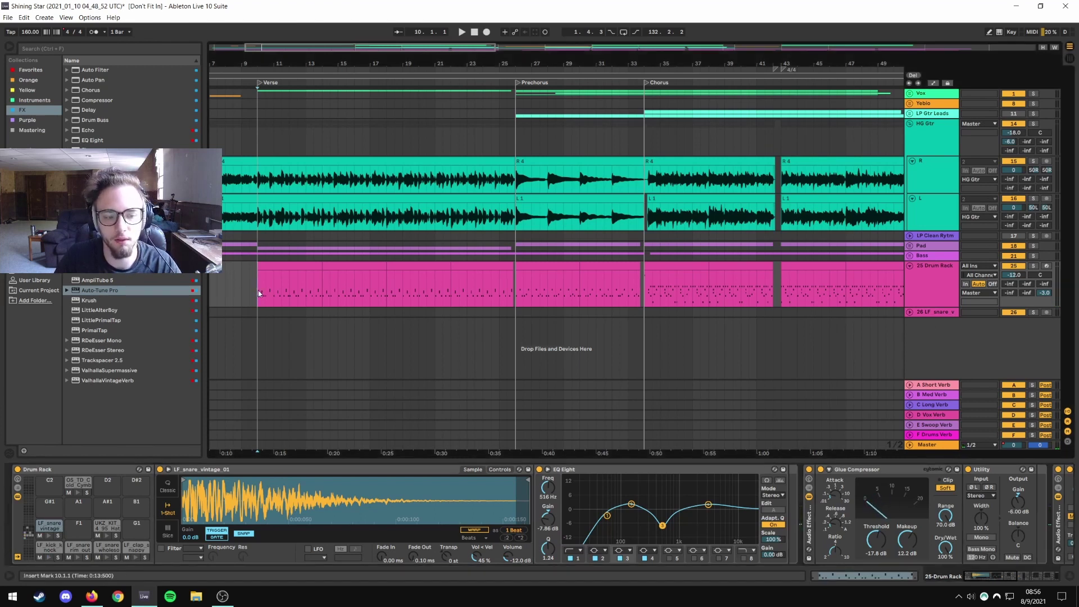
click(1033, 266)
key(space)
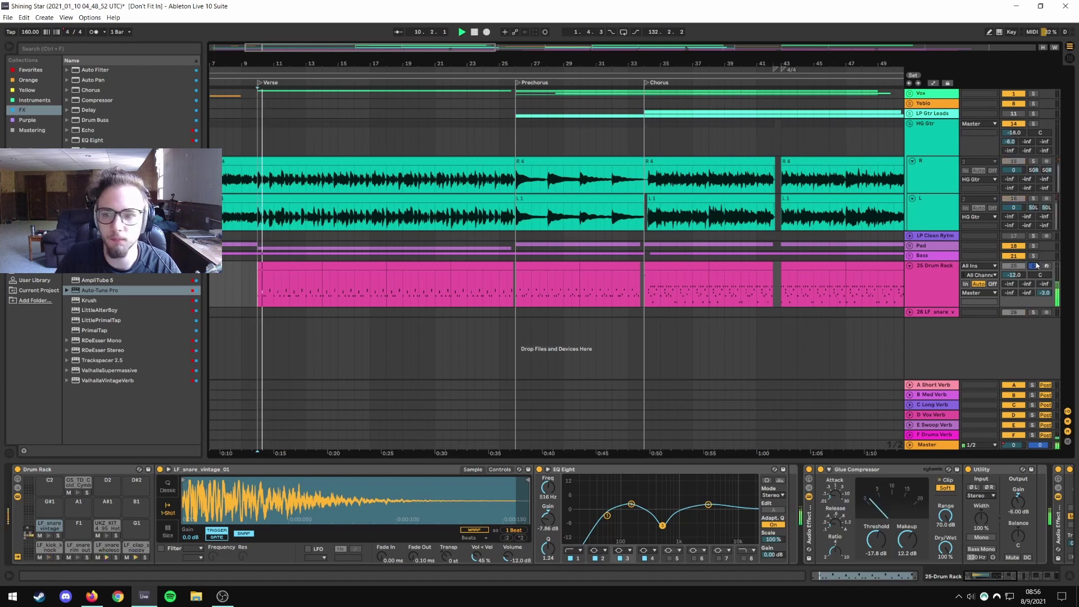
Expand the Bass group and solo it together with the drums while playback continues.
click(909, 256)
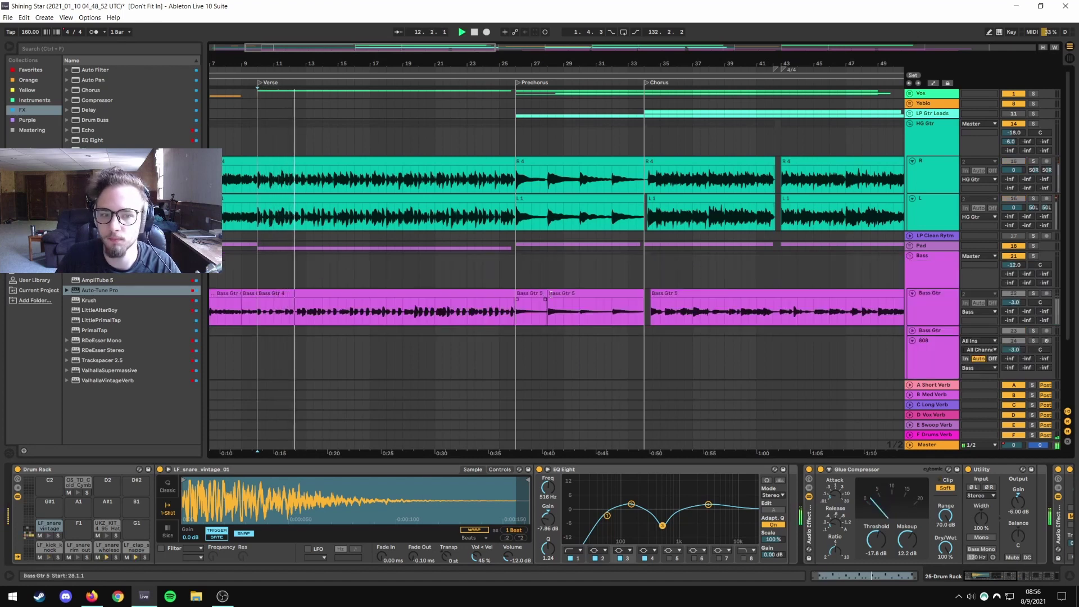
scroll(983, 247, down, 2)
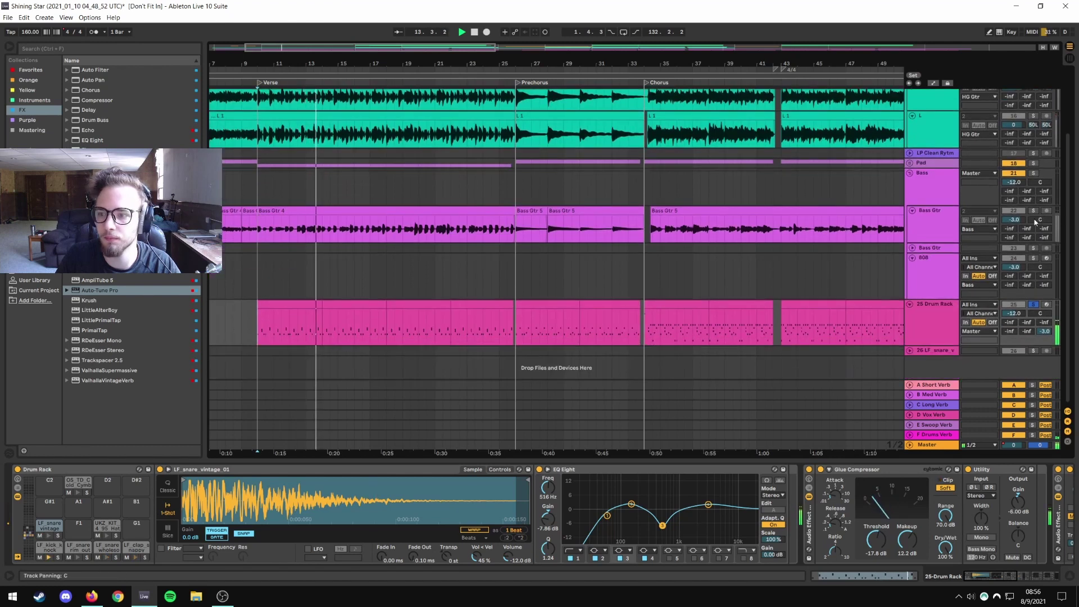
click(1033, 173)
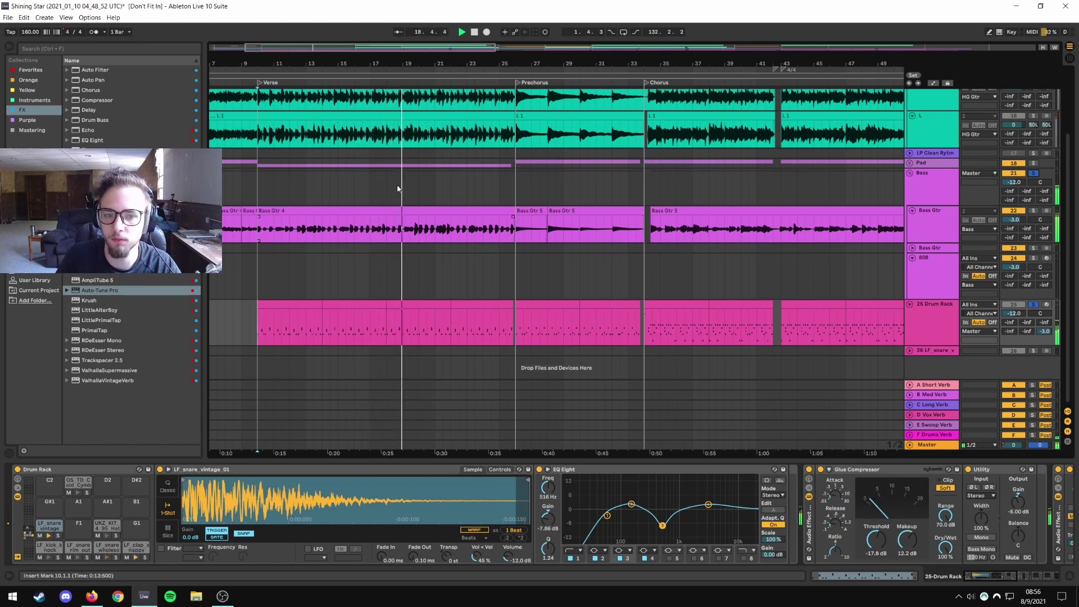
drag(419, 58, 419, 63)
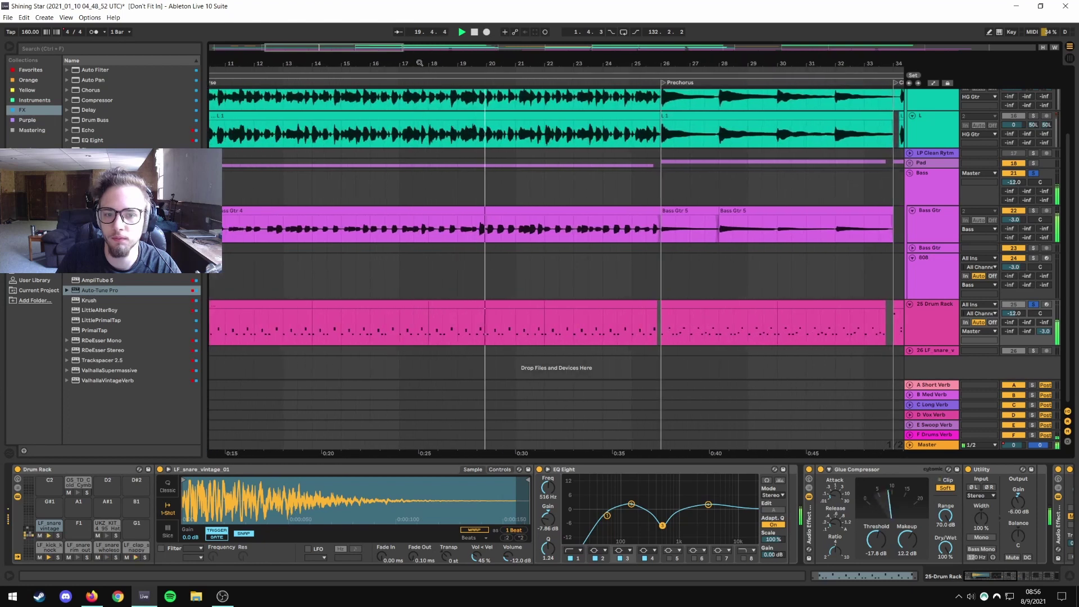
Inspect the Bass Gtr 4 clip's waveform and the Bass group's effects chain while playing on into the Prechorus.
double_click(499, 217)
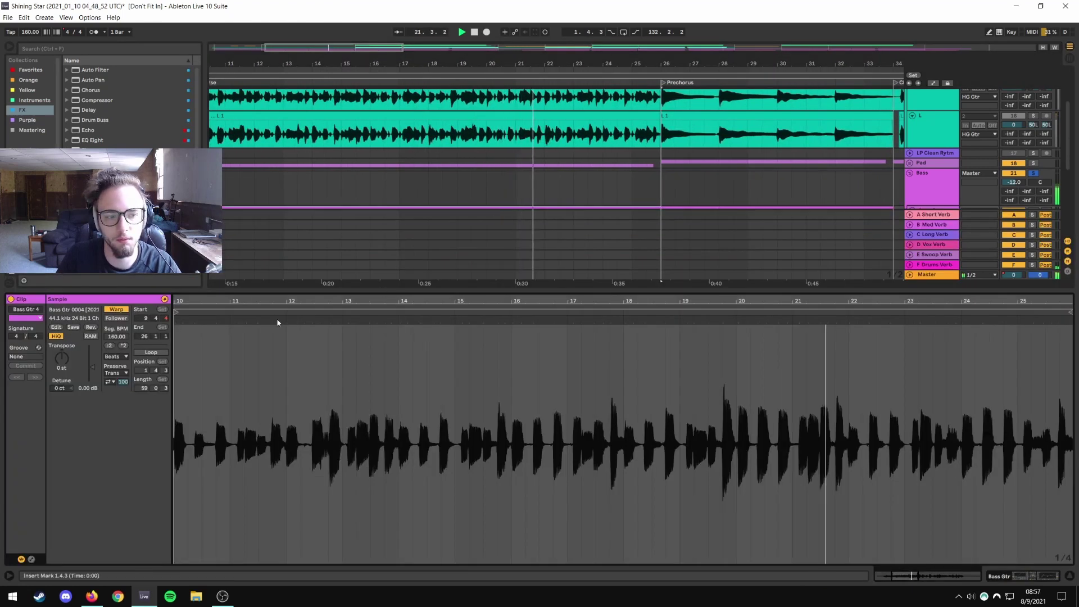
drag(276, 319, 276, 297)
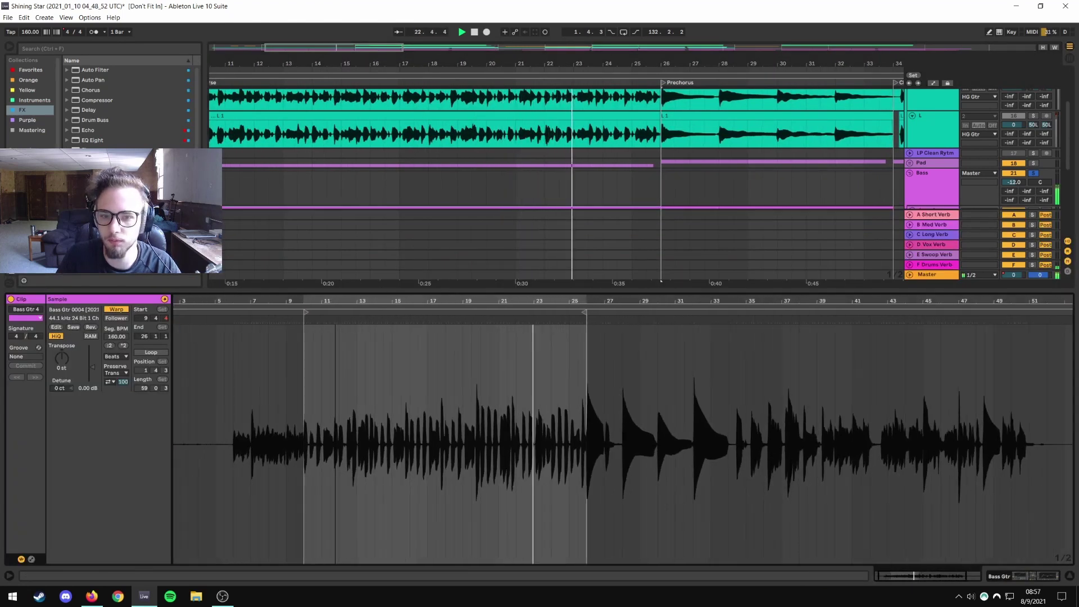
click(926, 174)
double_click(926, 173)
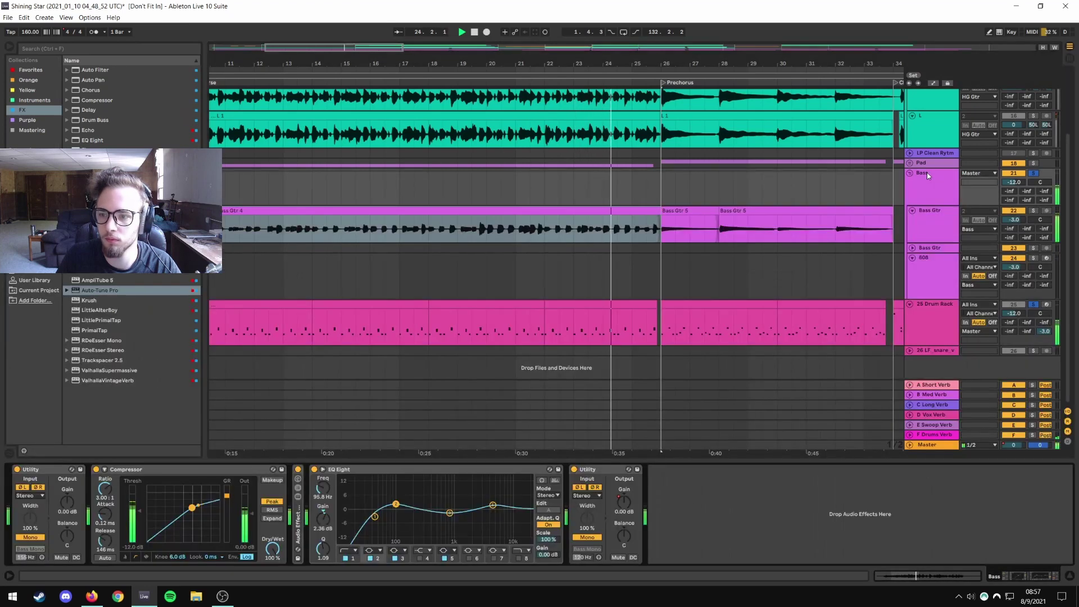
drag(725, 63, 477, 93)
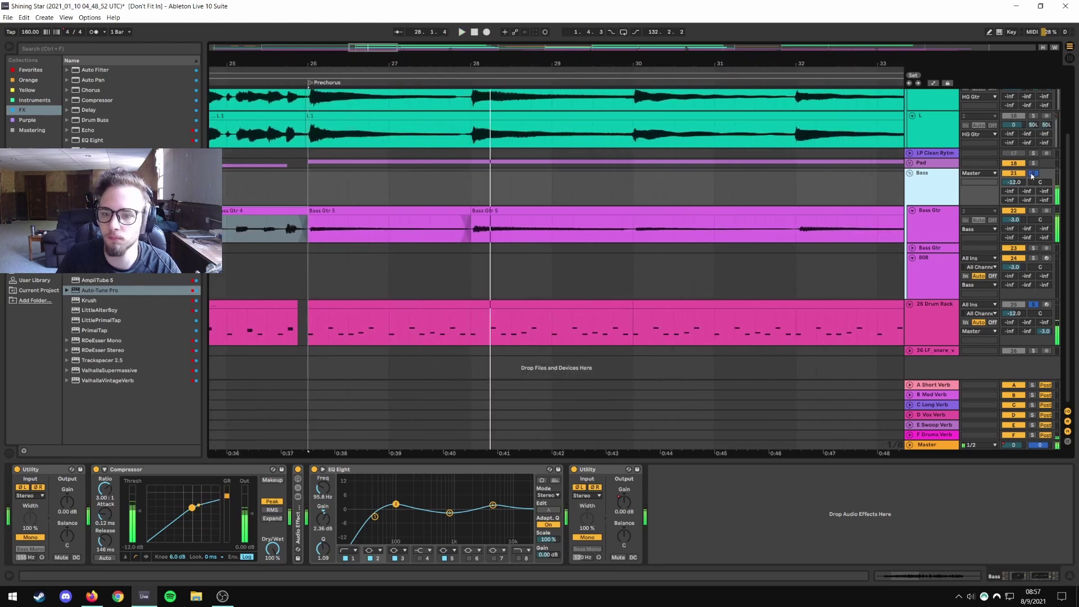
Stop playback, examine the notes in the first Prechorus drum clip, and return to the Drum Rack devices.
key(space)
double_click(322, 306)
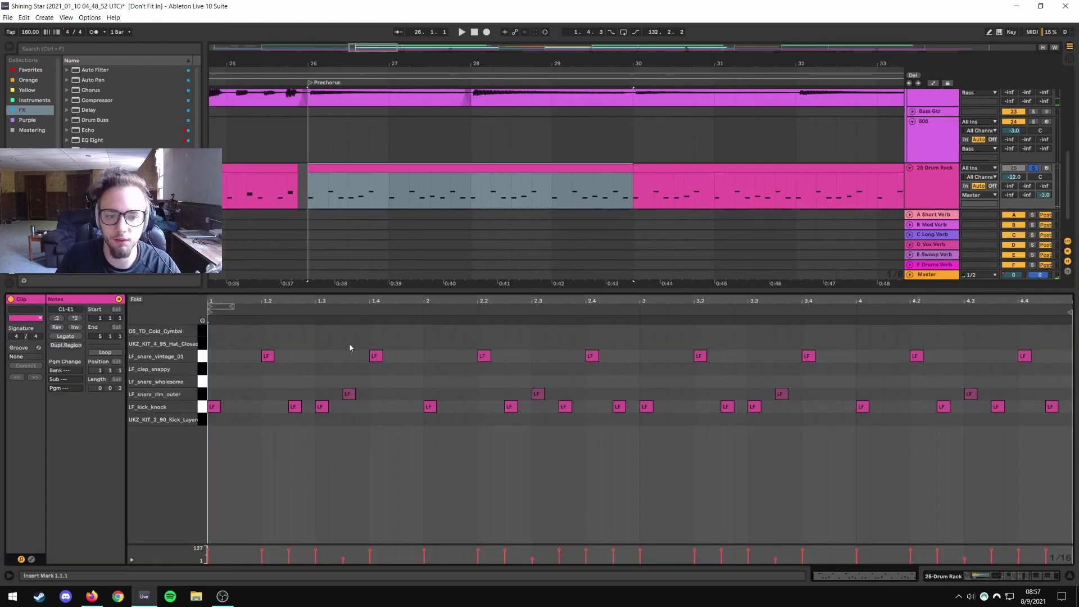
key(shift+Tab)
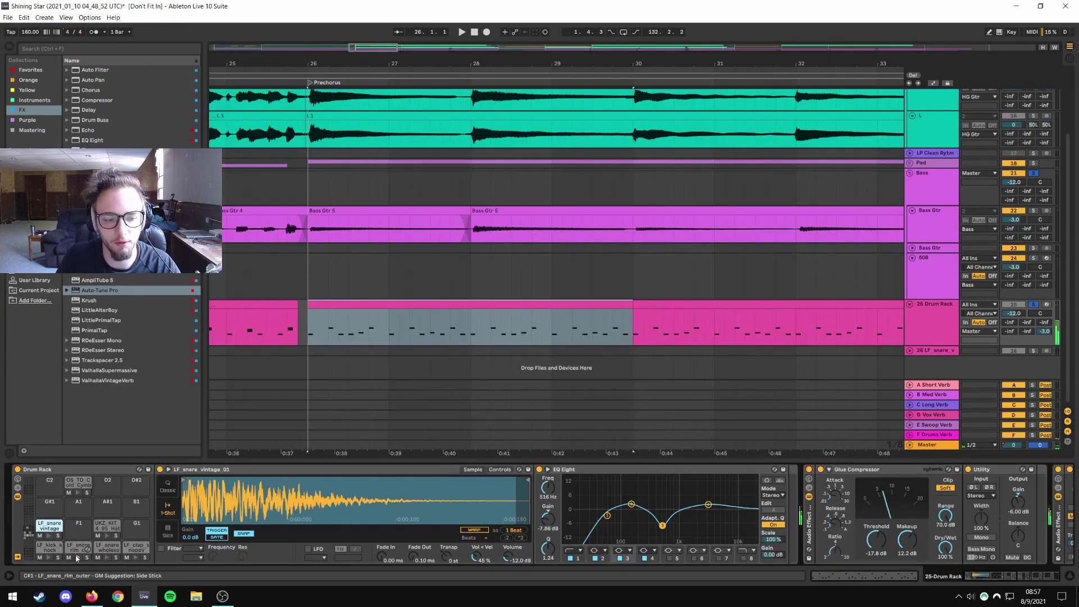
Select the first Prechorus drum clip and play the soloed drums and bass from its start.
click(309, 335)
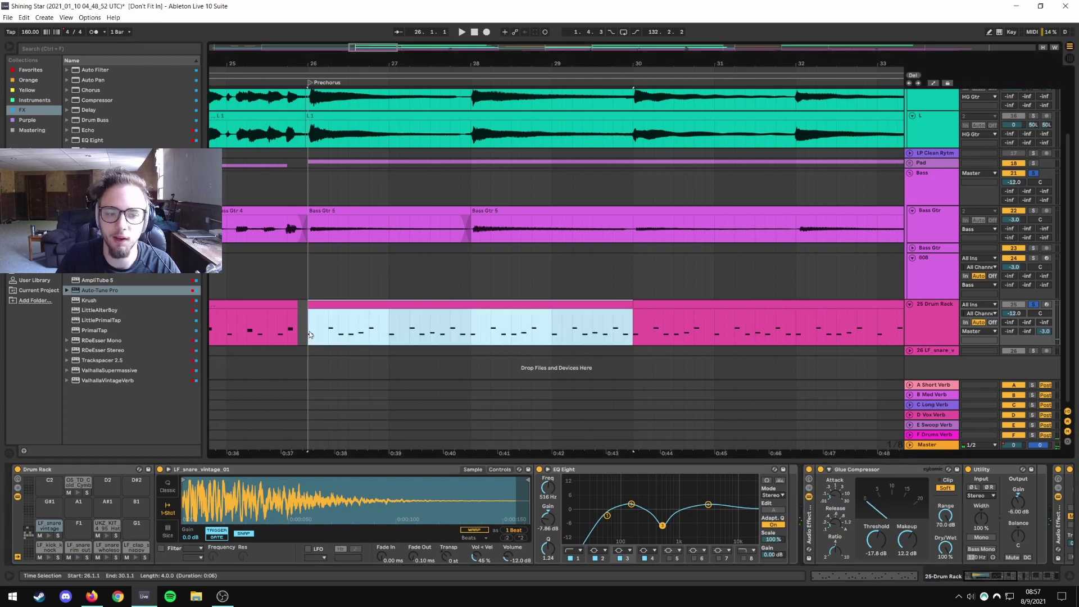
click(309, 335)
click(349, 306)
key(space)
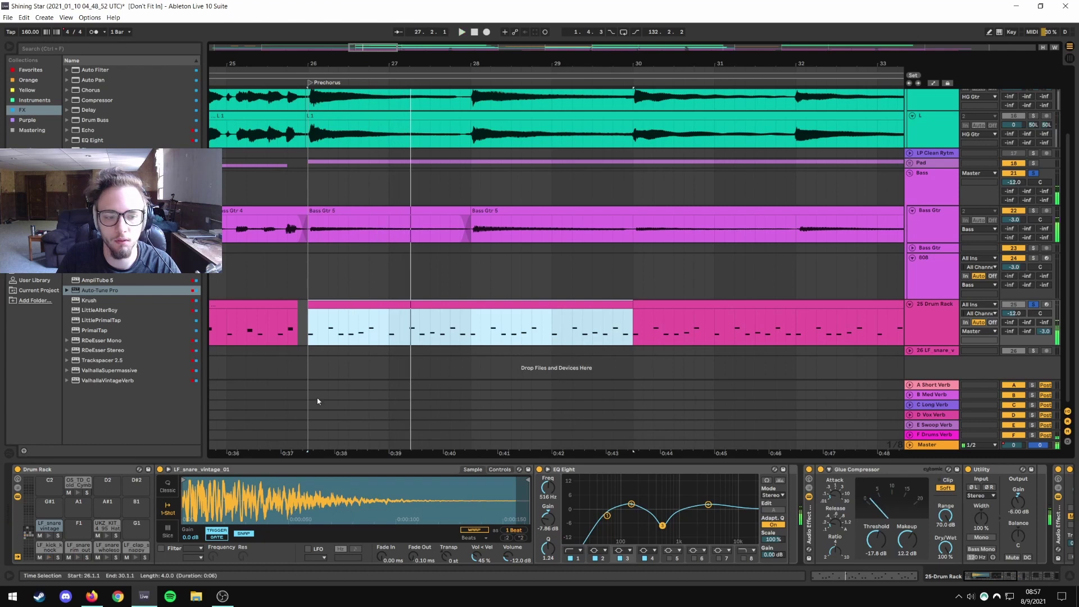
key(space)
Reopen the Prechorus drum clip, select its first LF_snare_rim_outer note, play the pattern, and return to the device view.
double_click(410, 311)
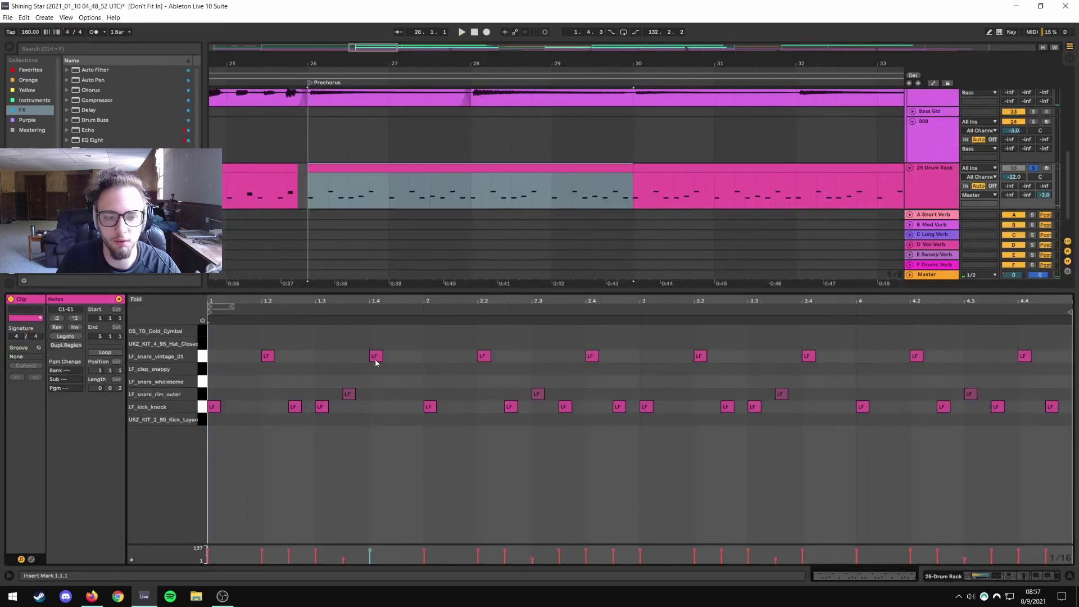
click(349, 397)
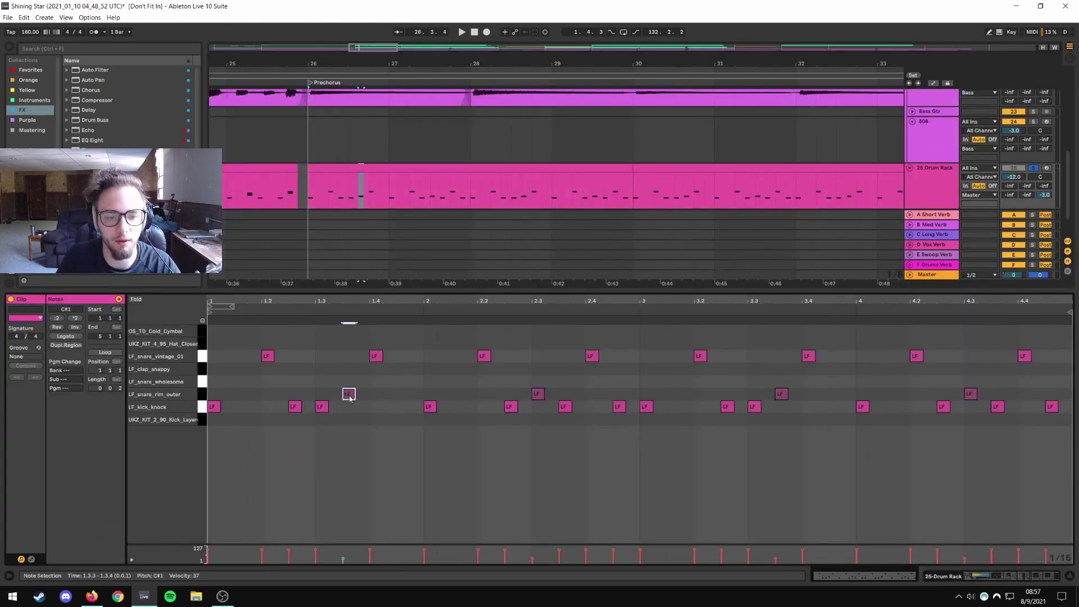
key(space)
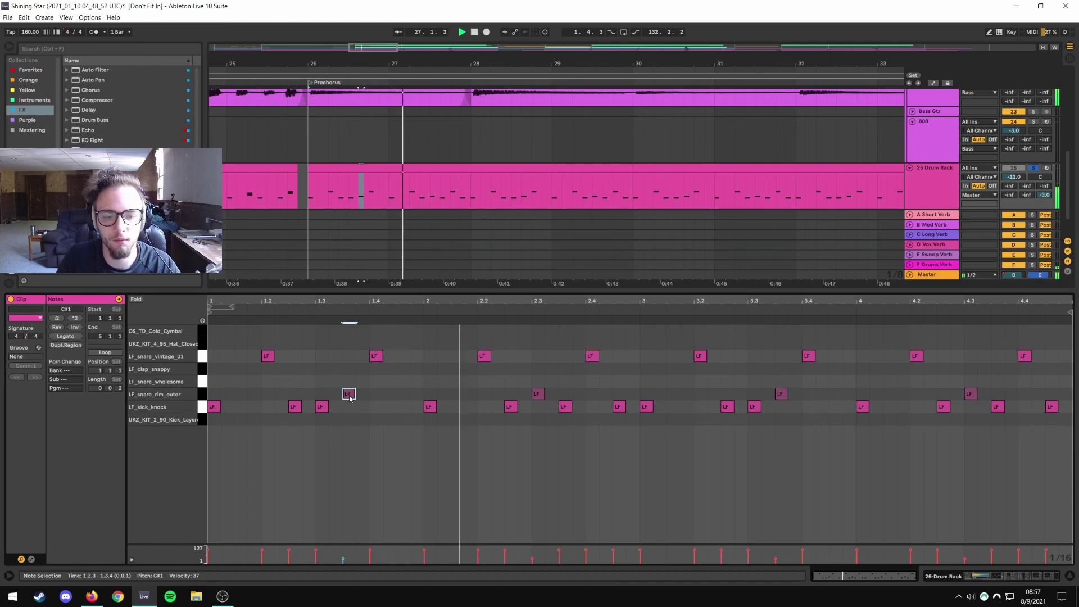
click(936, 179)
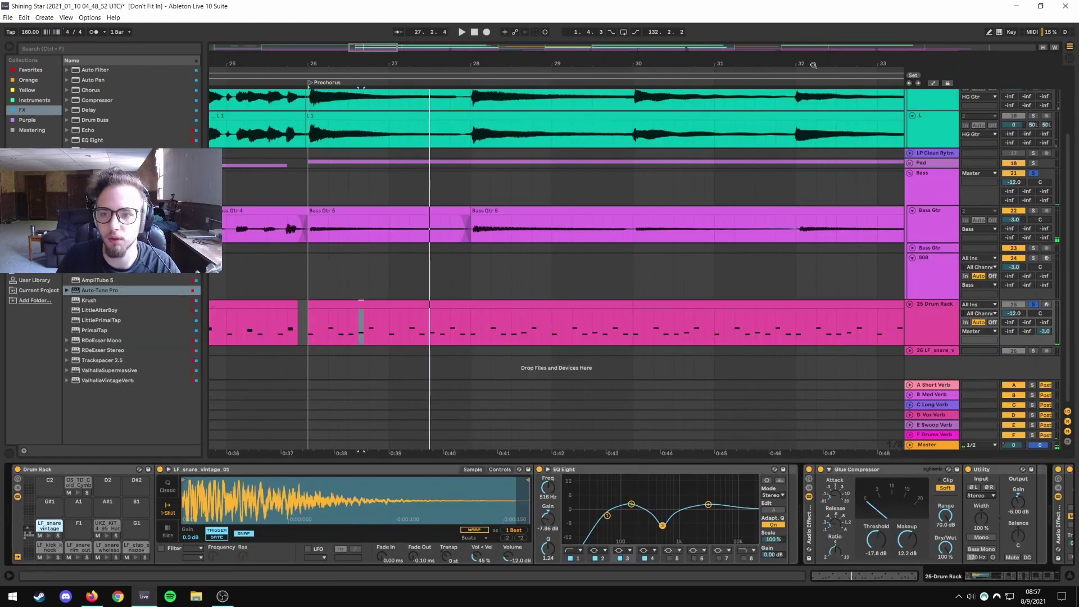
Unsolo the Drum Rack track and Bass group, and collapse the Bass and HG Gtr groups.
key(minus)
key(minus)
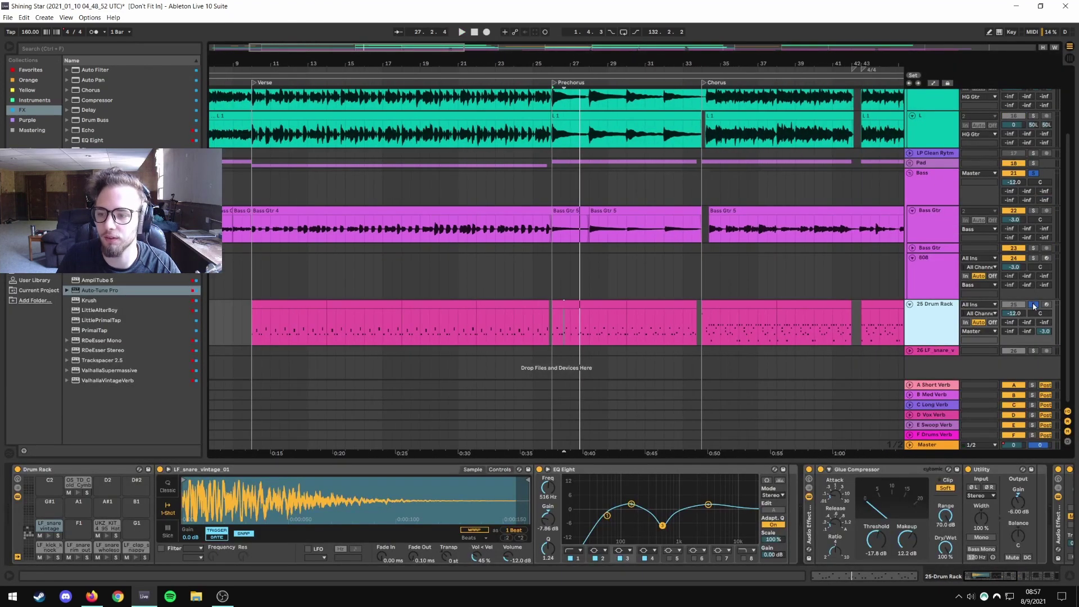
click(1032, 305)
scroll(918, 288, up, 2)
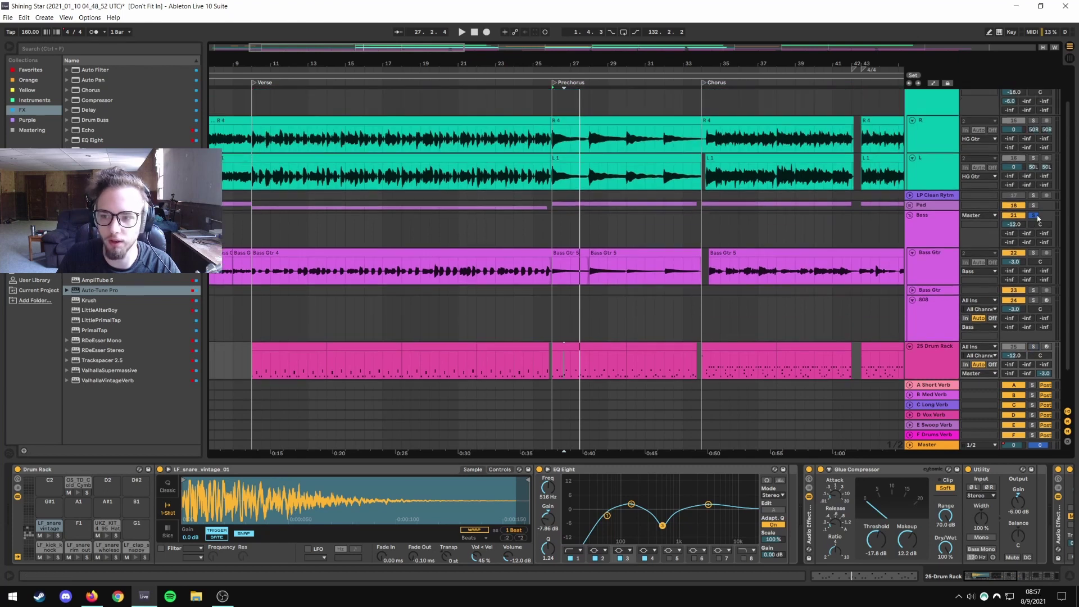
key(minus)
key(minus)
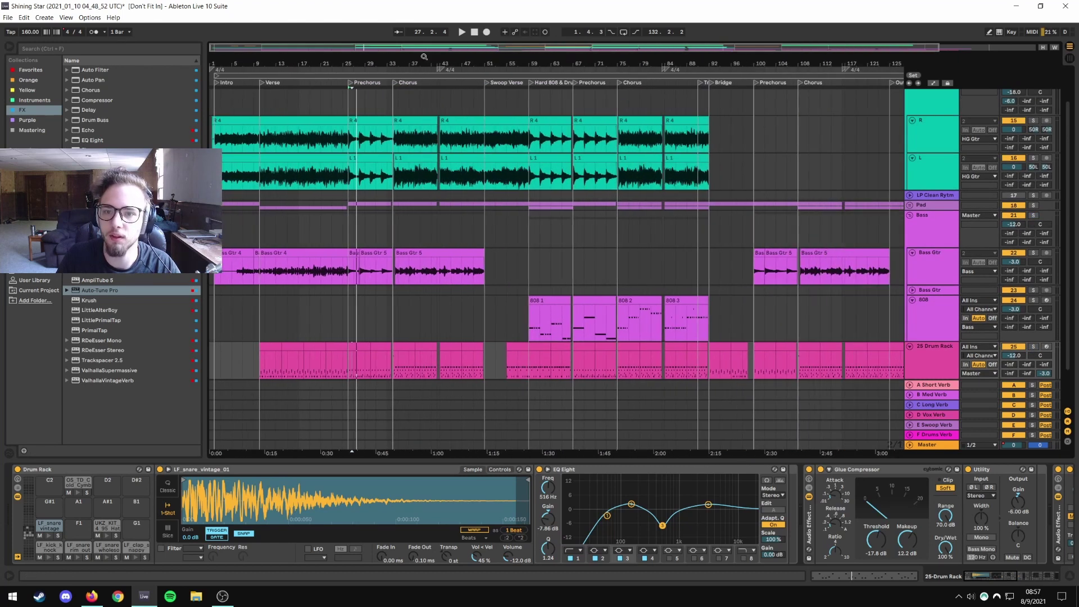
scroll(715, 183, up, 2)
click(912, 256)
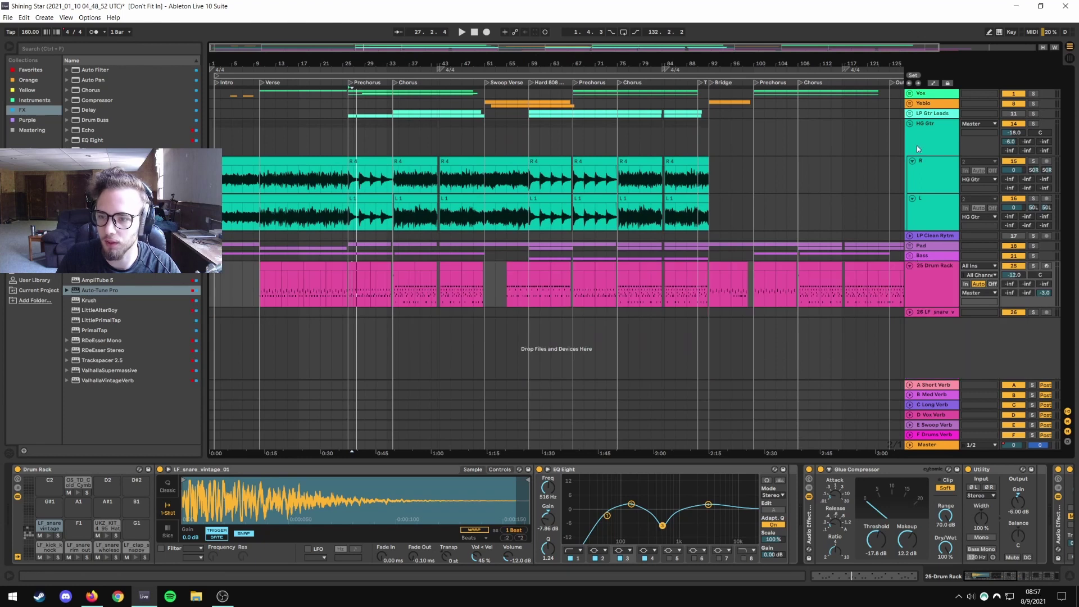
click(909, 124)
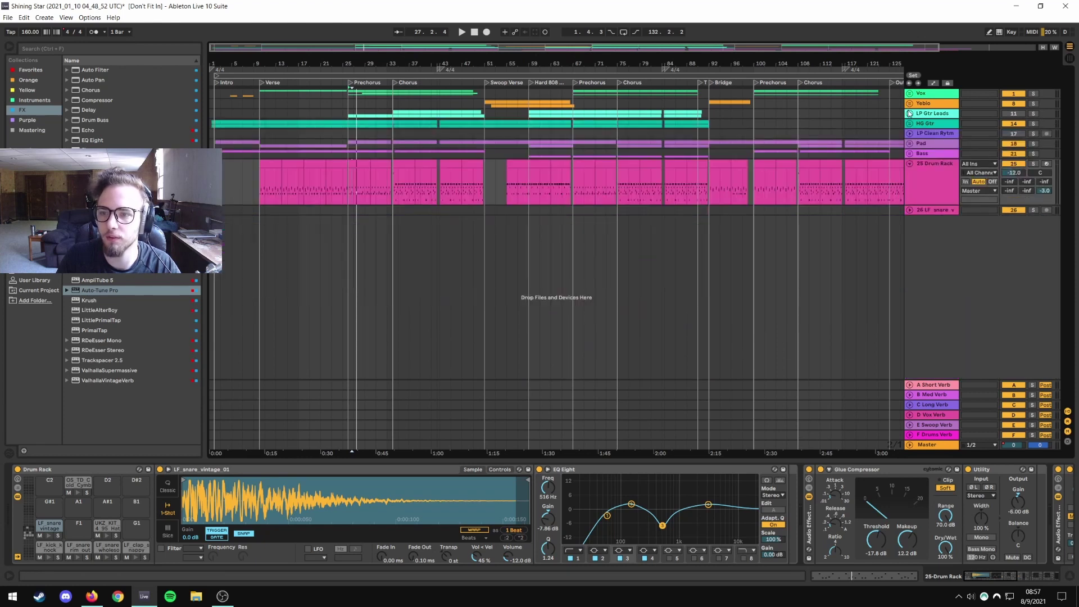
Expand LP Gtr Leads to inspect the RERECORD ALL clip on LP Trbl, collapse the group, and expand the Yebio group.
click(909, 114)
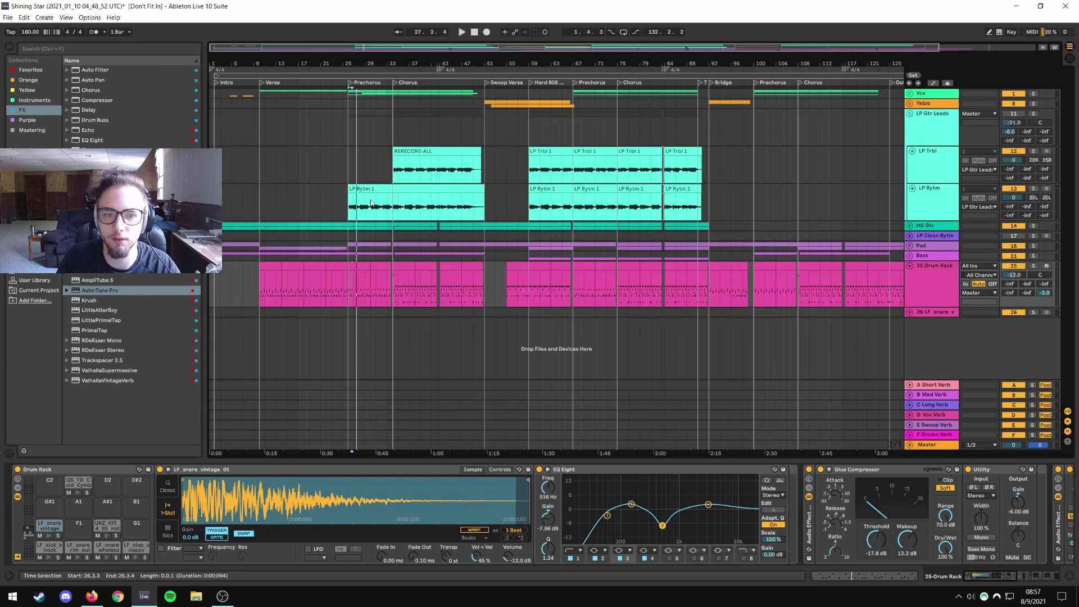
click(426, 151)
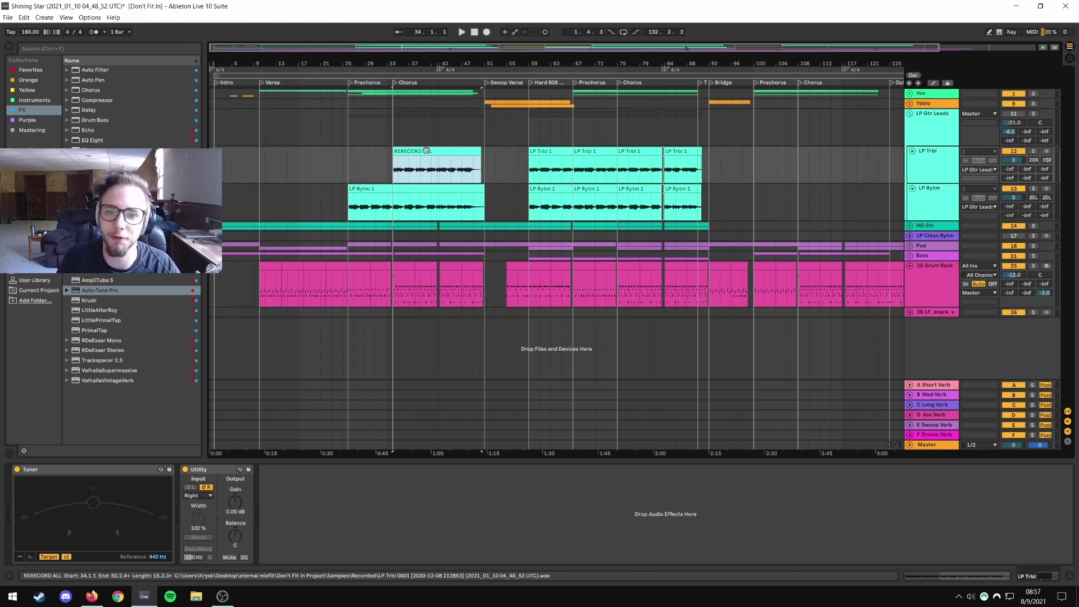
click(910, 114)
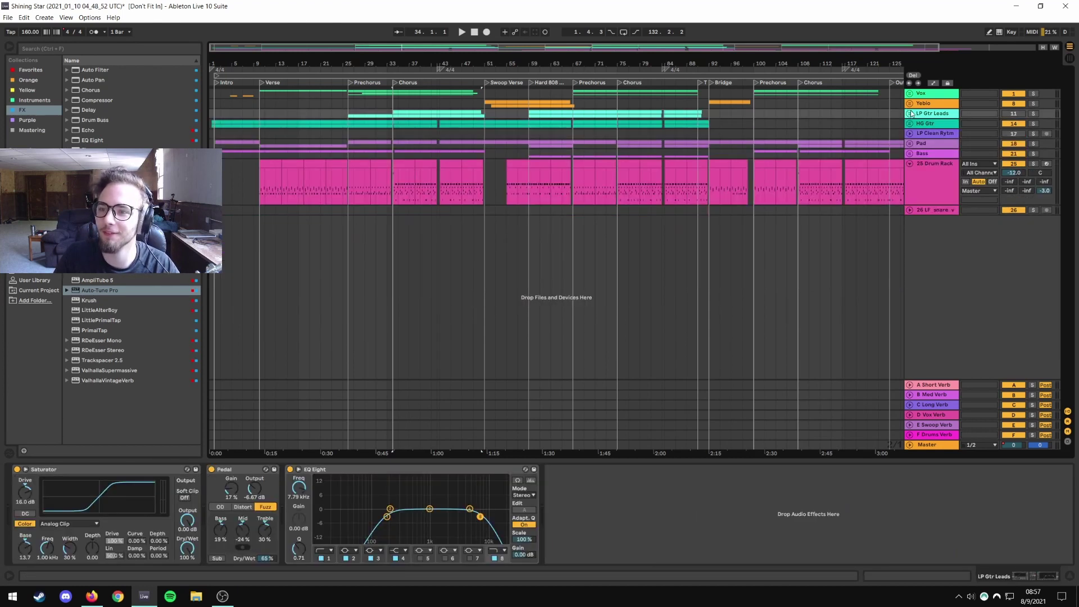
click(909, 103)
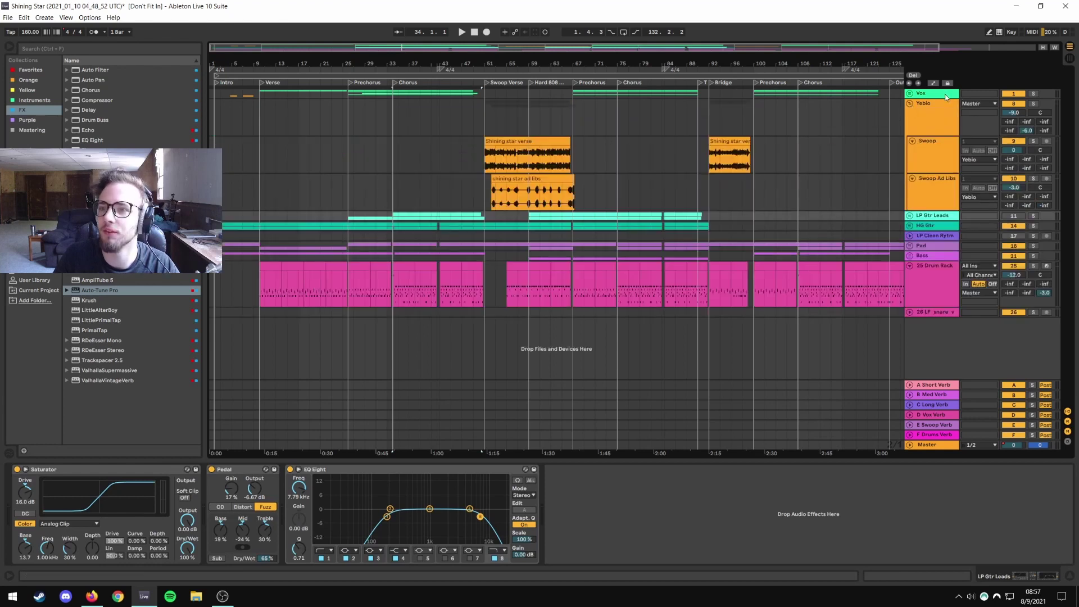
Expand the Vox group and its FX Vox track, and show the FX Vox effects chain.
click(909, 93)
scroll(291, 200, down, 3)
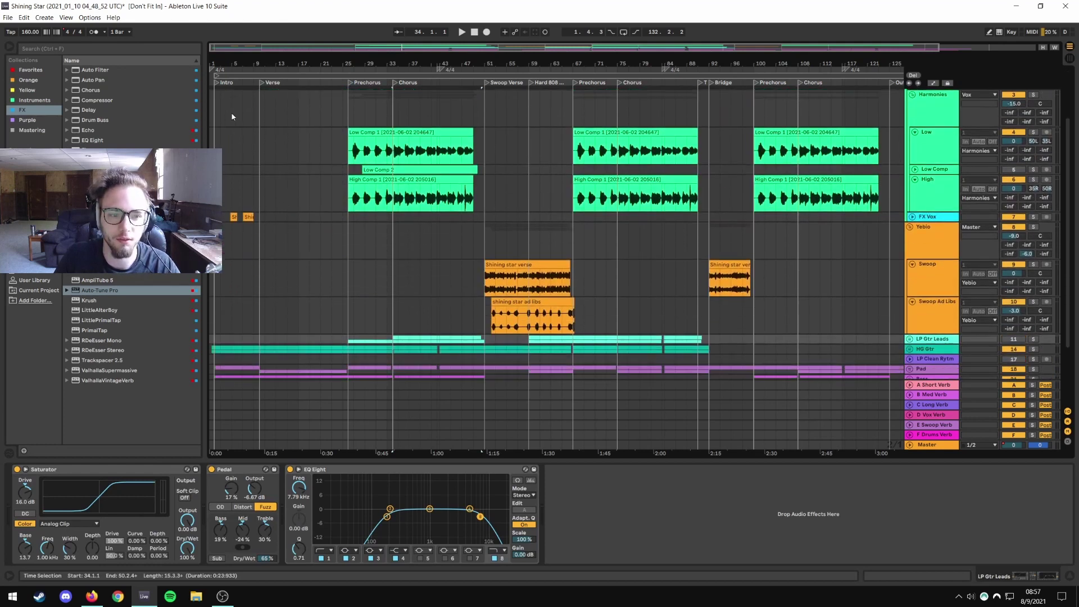
click(912, 217)
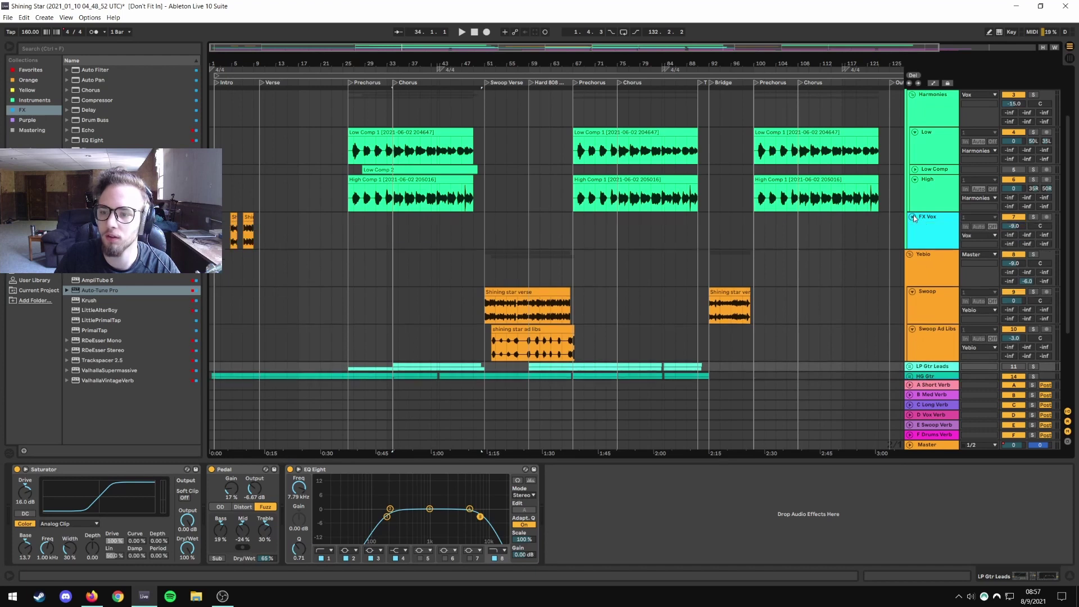
click(926, 228)
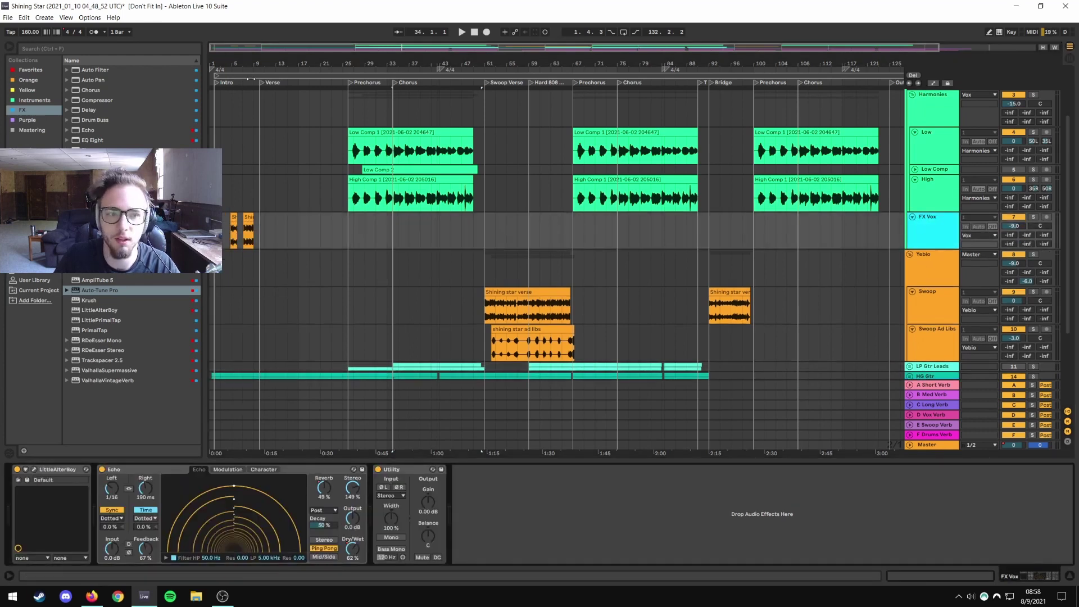
Play the Intro from its start through both FX Vox clips, selecting the first clip during playback.
drag(353, 68, 495, 63)
drag(219, 63, 232, 226)
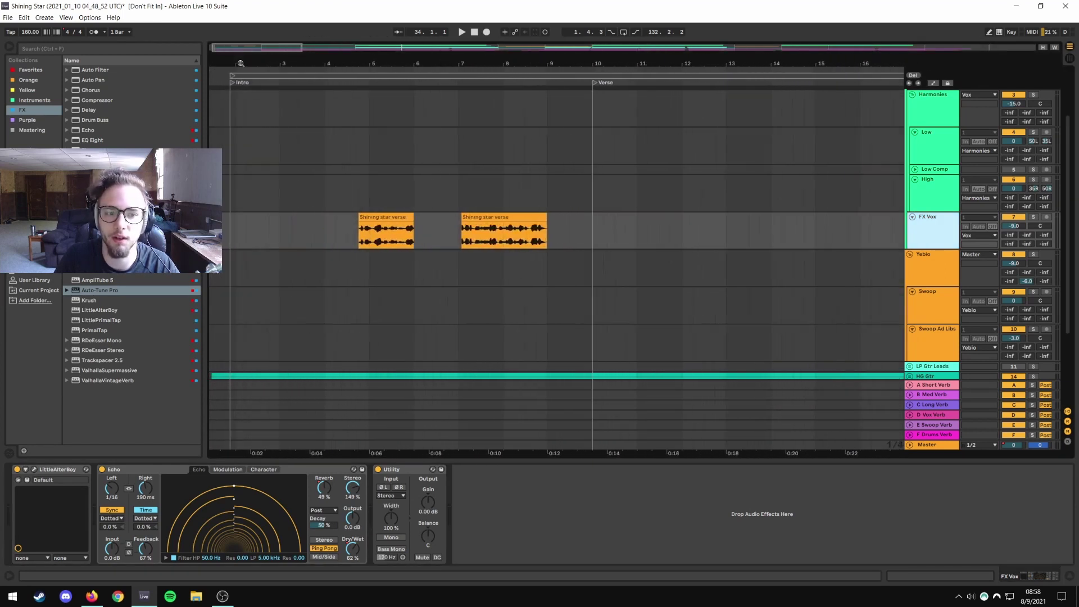
click(236, 228)
key(space)
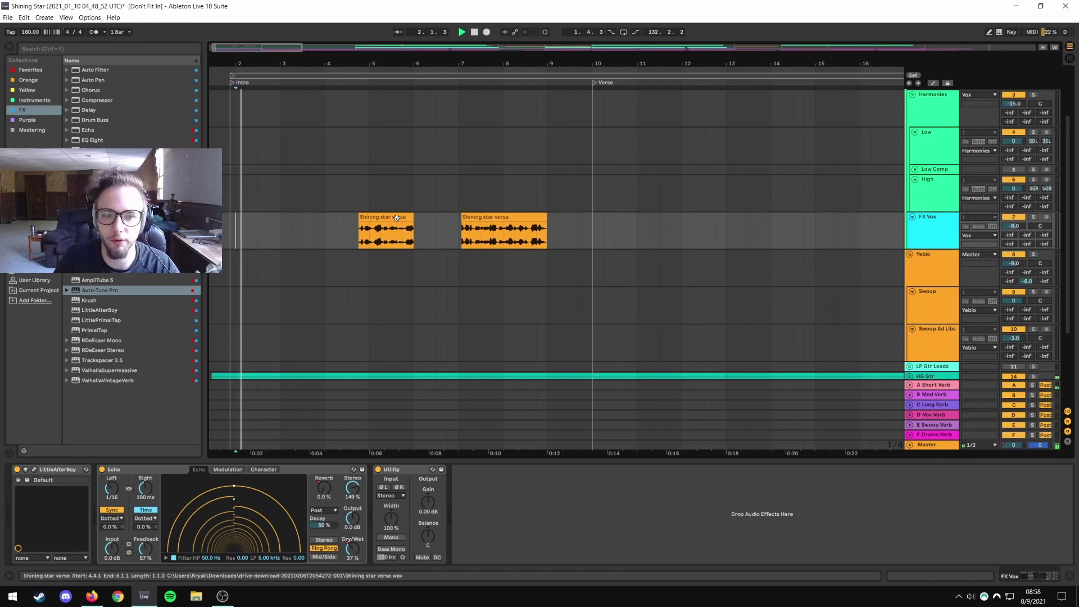
click(378, 216)
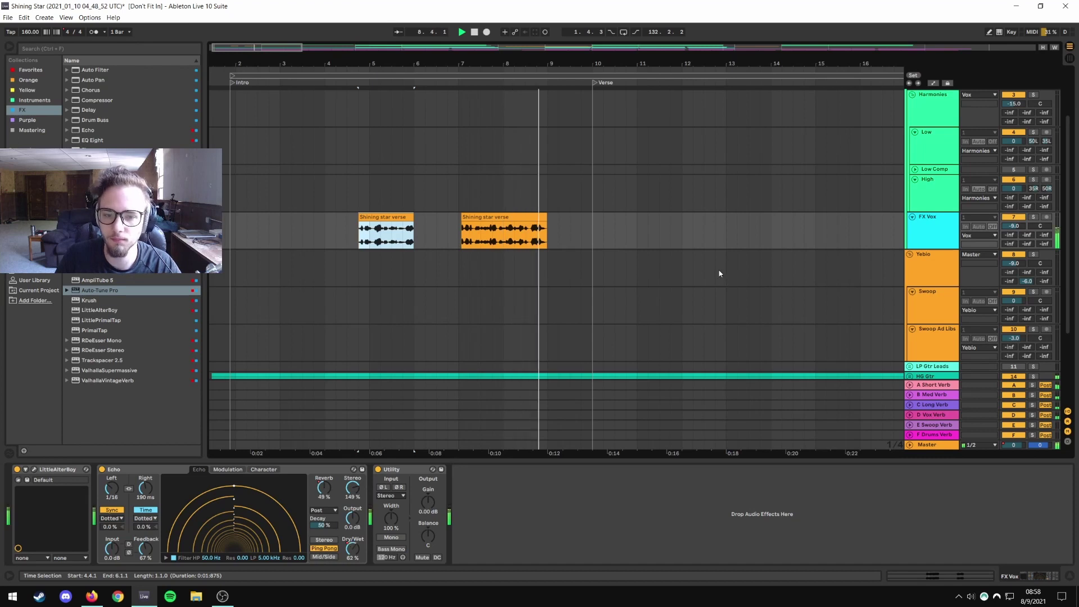
key(space)
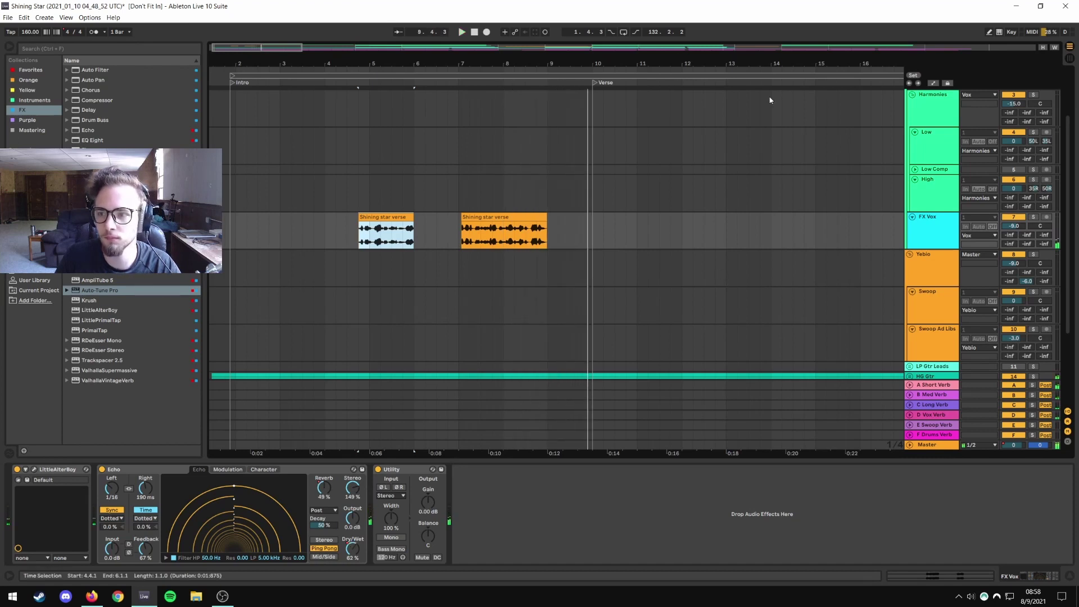
Select the second FX Vox clip and open the LittleAlterBoy plug-in window over the arrangement.
key(minus)
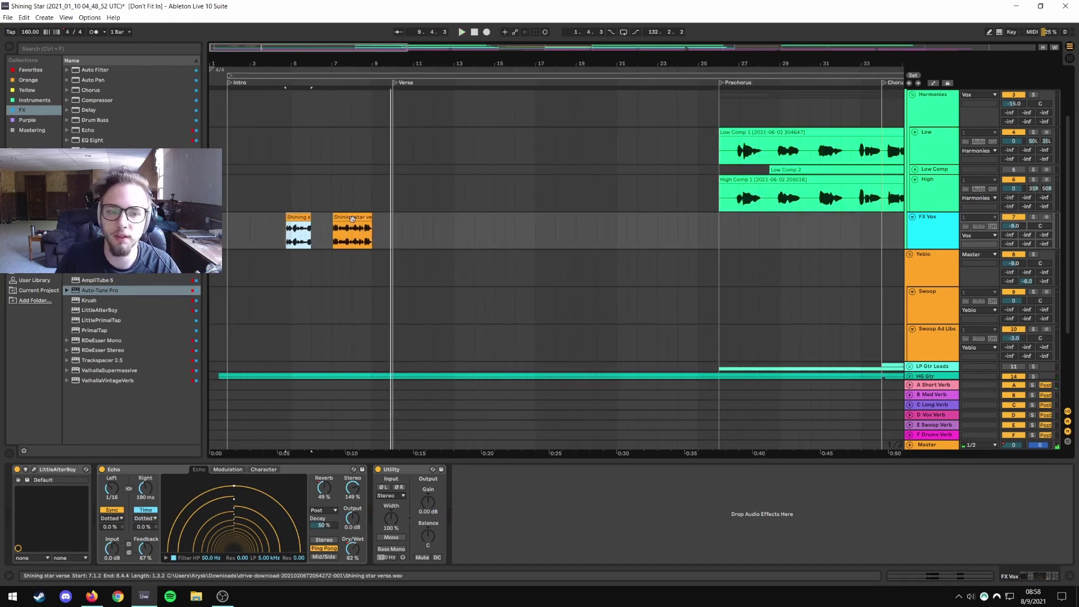
click(353, 219)
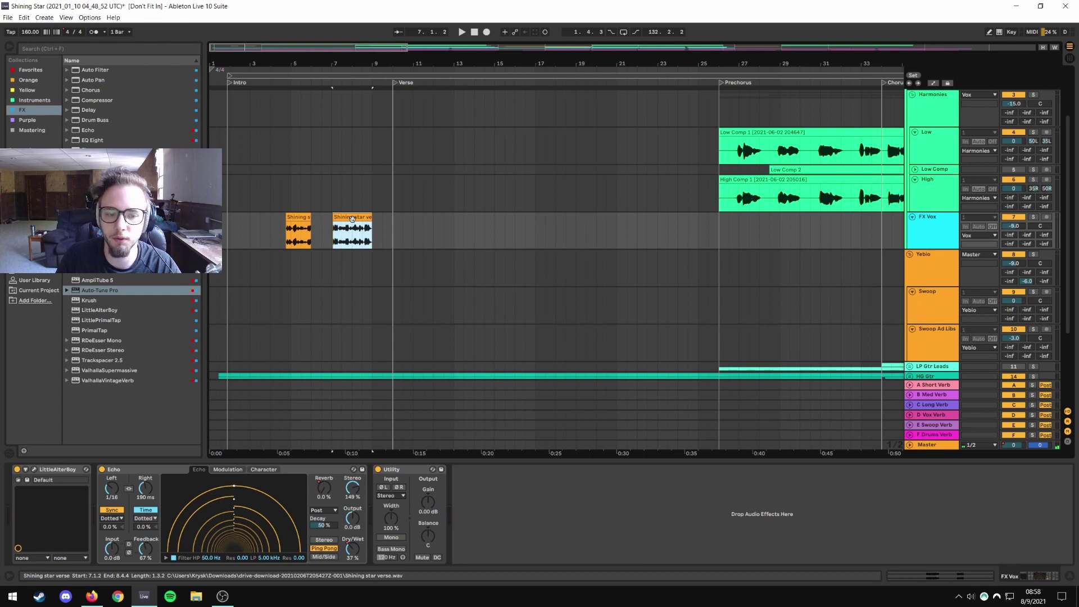
click(33, 470)
drag(470, 316, 403, 279)
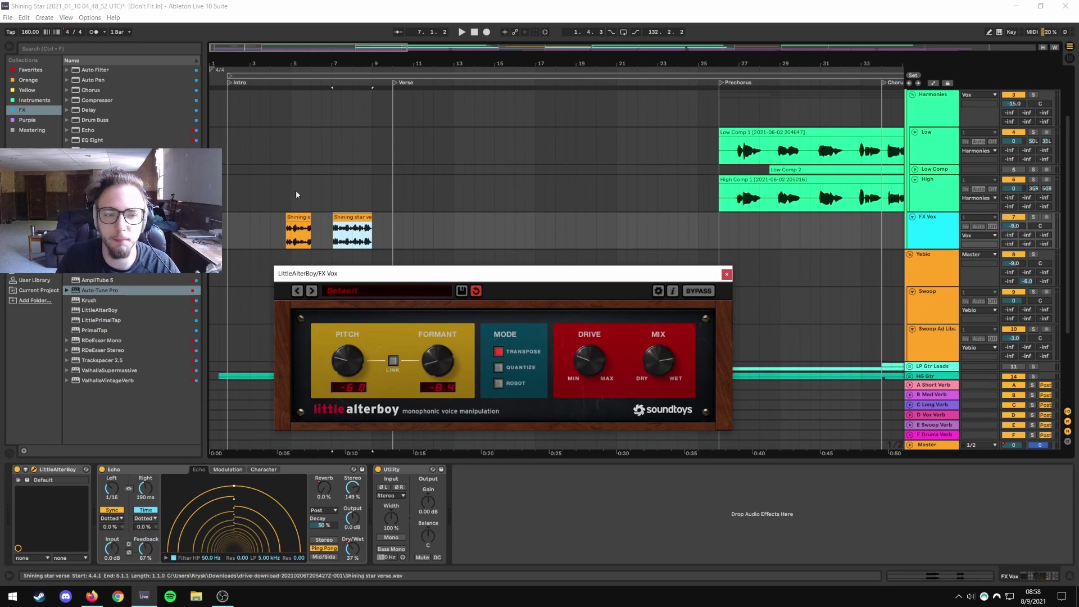
Play from the first FX Vox clip while adjusting LittleAlterBoy's Formant, and close the plug-in window.
click(296, 216)
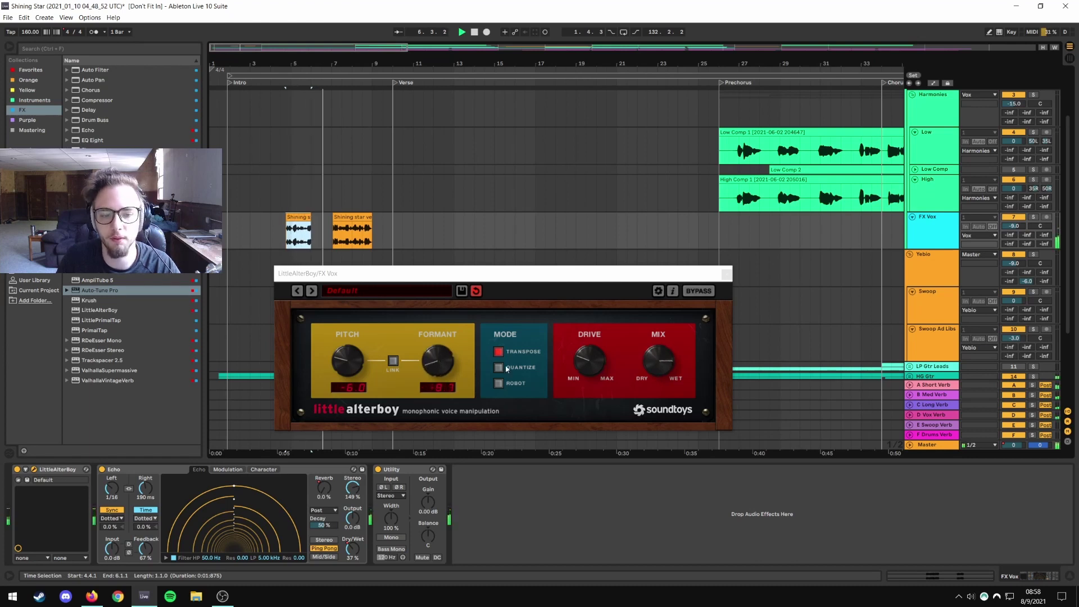
drag(438, 361, 439, 366)
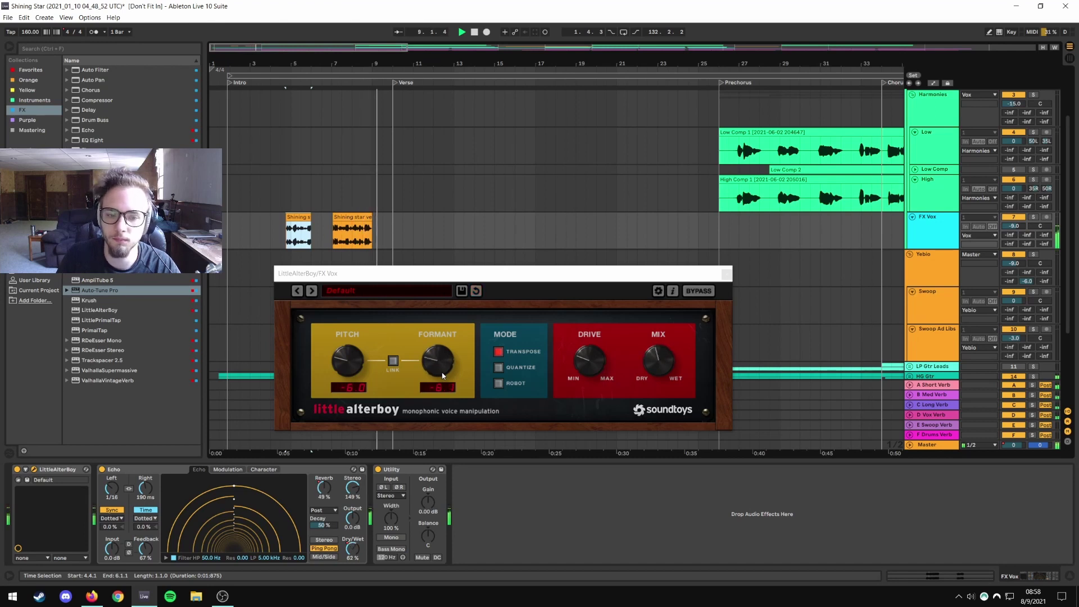
click(727, 274)
Show the Yebio group's effects and select the Swoop track's clip in the Swoop Verse section.
click(929, 276)
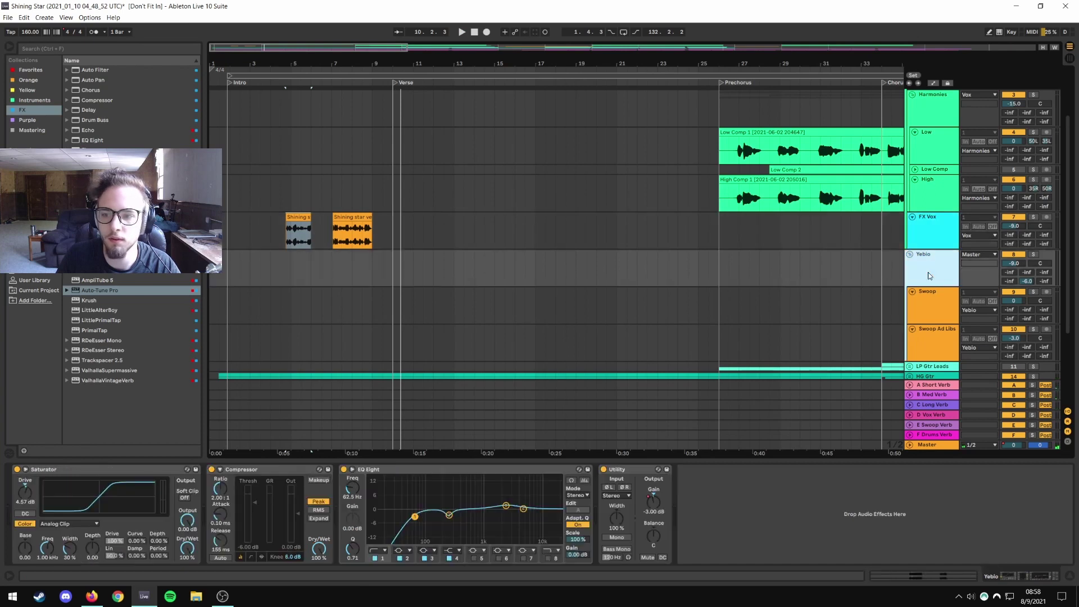
scroll(519, 69, down, 5)
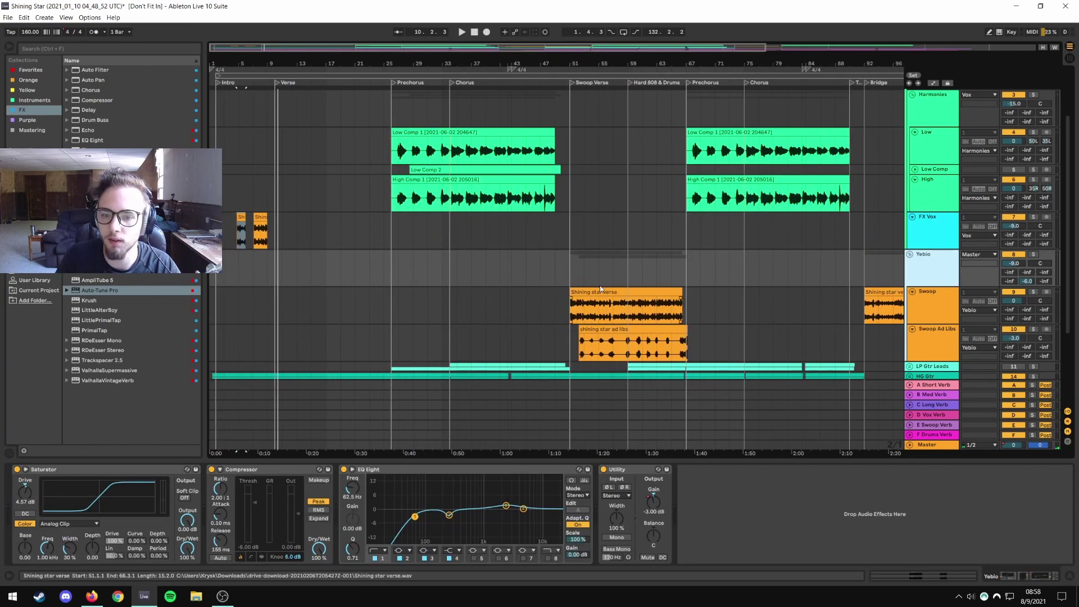
scroll(538, 63, down, 3)
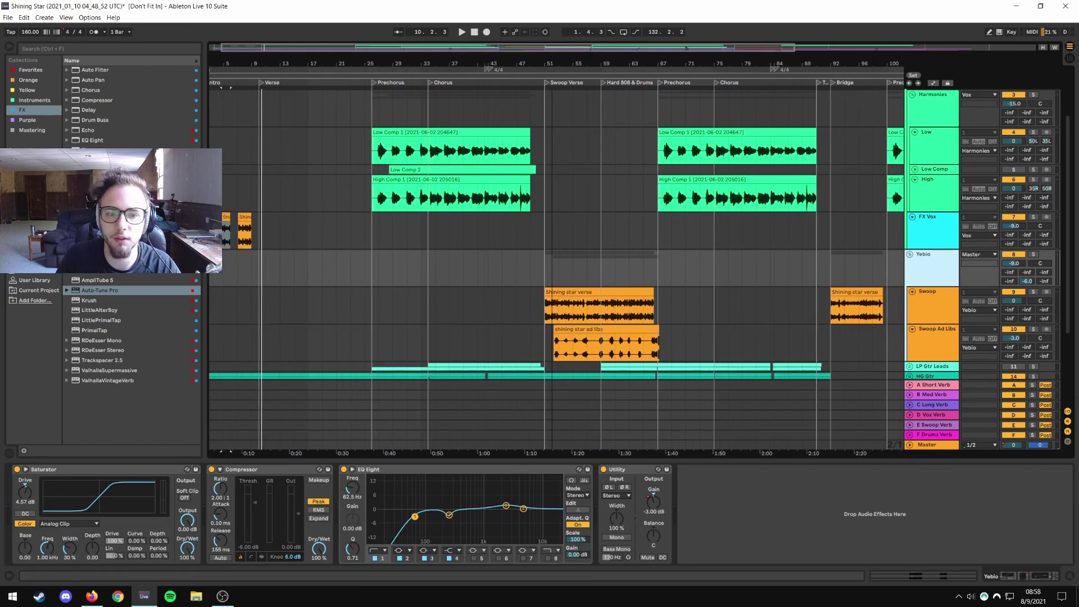
drag(237, 59, 561, 66)
click(485, 294)
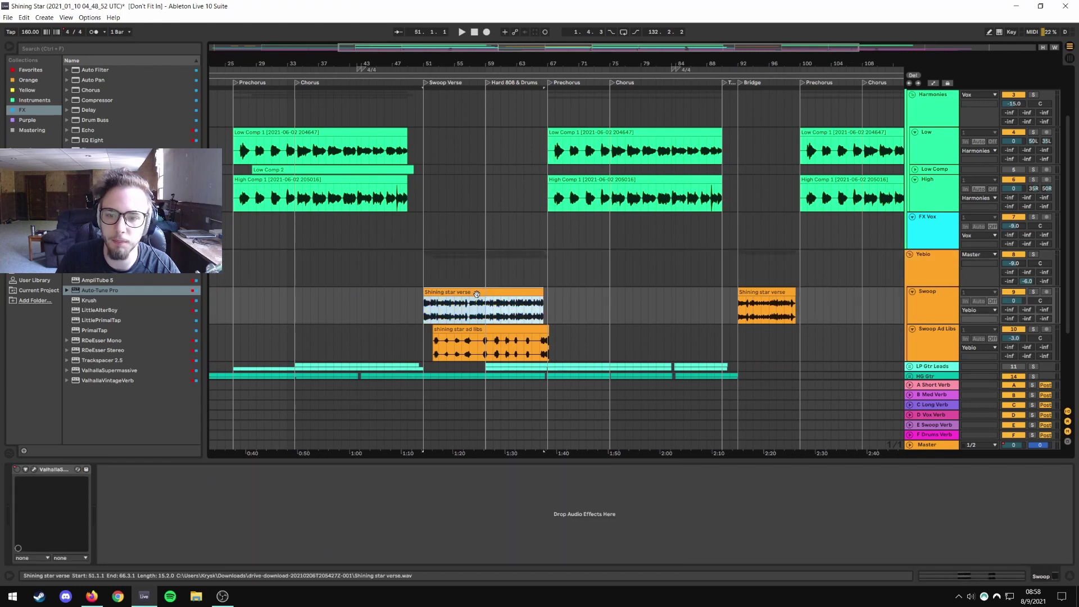
Select the Swoop track's Shining star verse clip in the Bridge section.
click(773, 294)
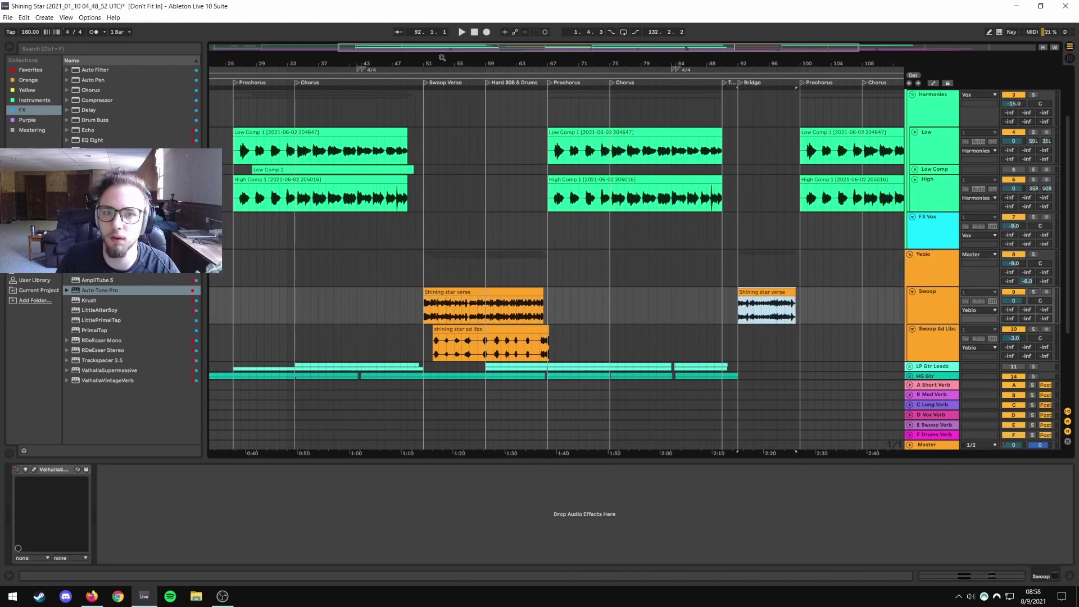
mouse_move(675, 64)
mouse_down()
mouse_move(669, 84)
mouse_move(670, 56)
mouse_up()
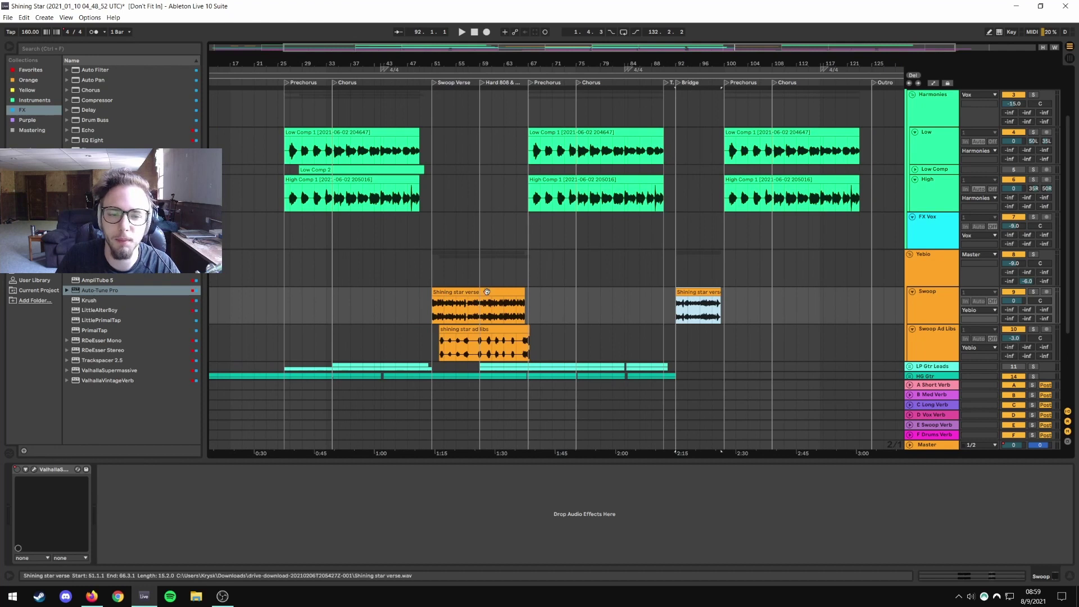
key(Left)
click(701, 291)
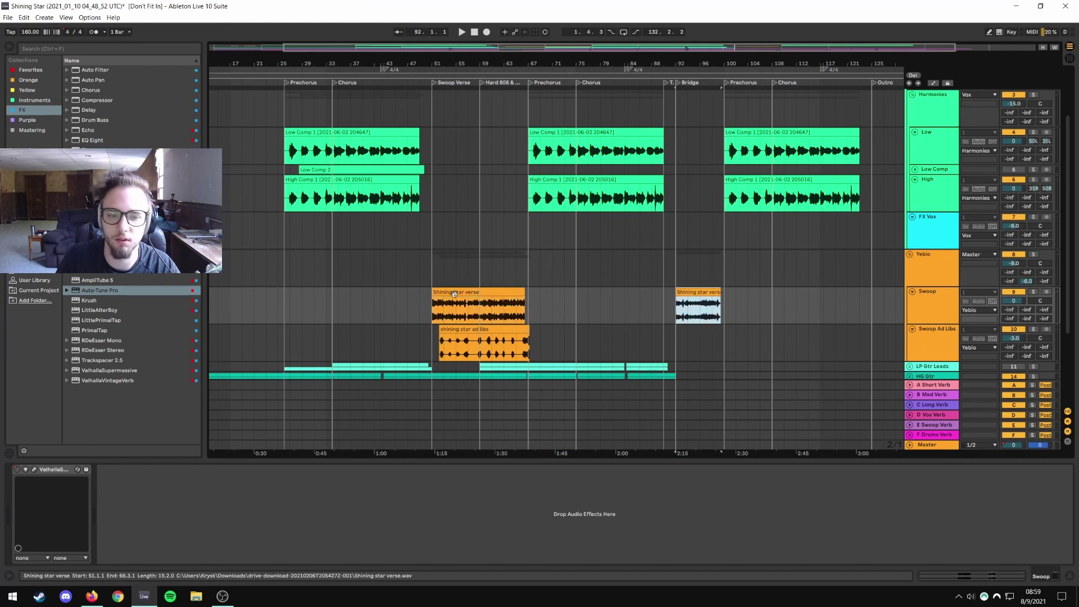
Place the insertion marker at the first Prechorus and show the Low harmony track's effects.
mouse_move(438, 64)
mouse_down()
mouse_move(440, 96)
mouse_move(442, 54)
mouse_up()
click(346, 262)
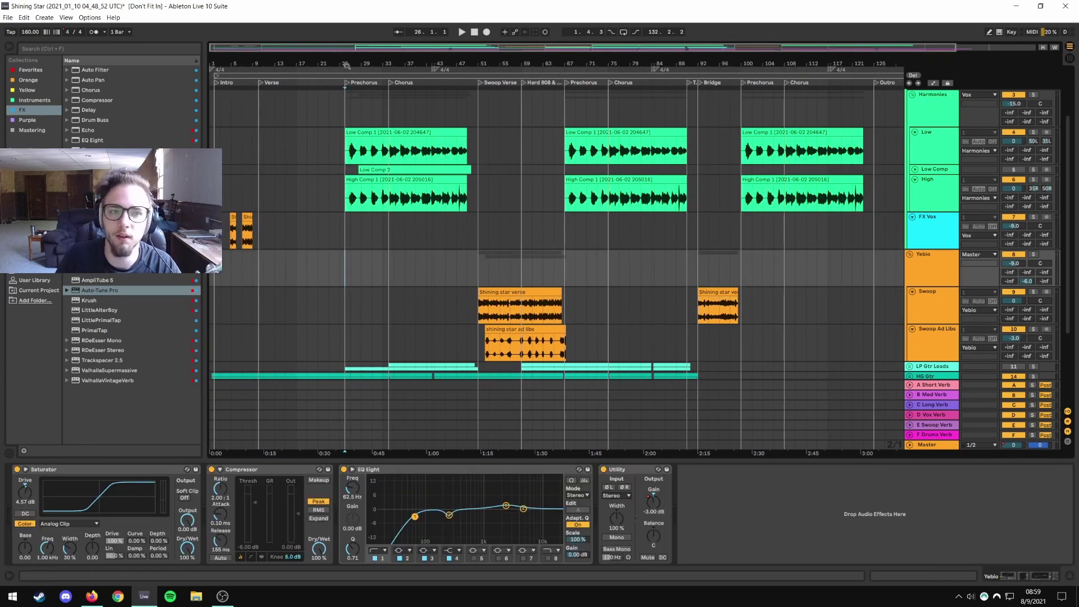
key(plus)
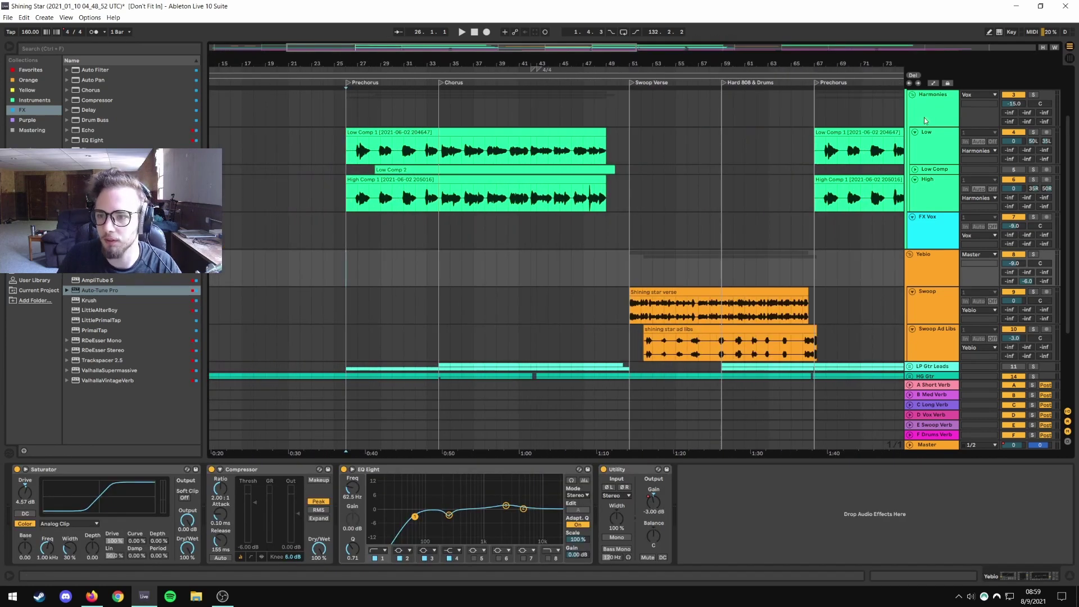
scroll(923, 117, up, 2)
click(928, 226)
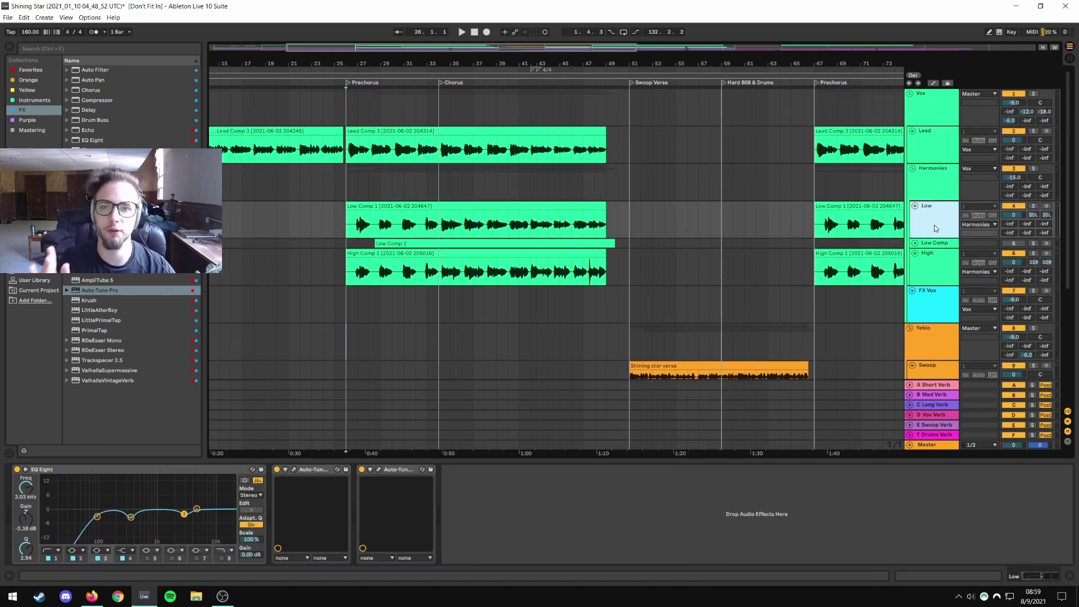
Expand the HG Gtr group and inspect the first Chorus clip on its R track up close.
scroll(926, 270, down, 5)
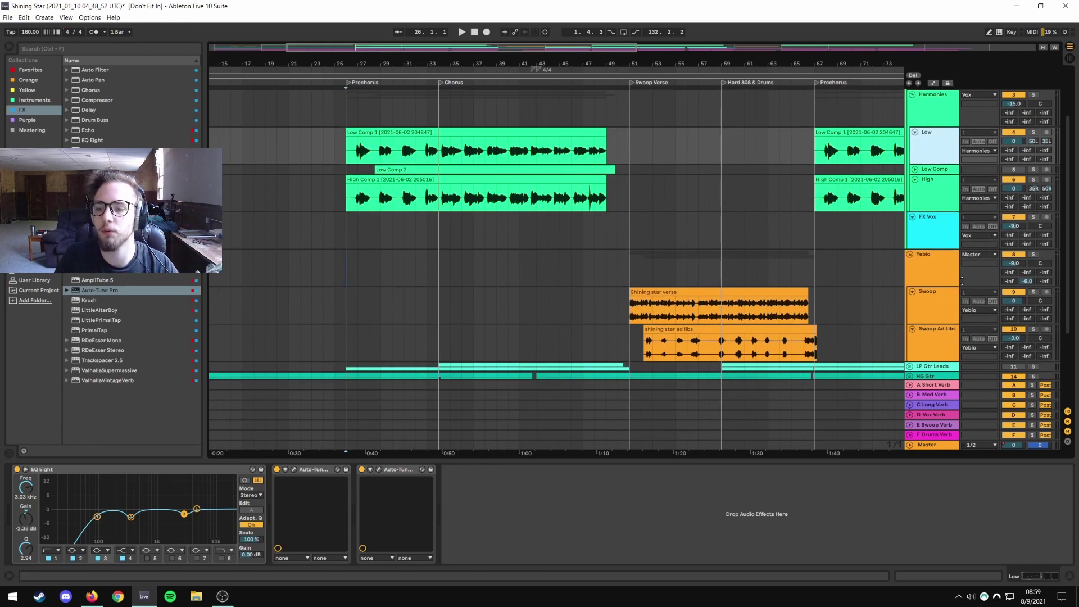
click(909, 314)
scroll(881, 291, down, 4)
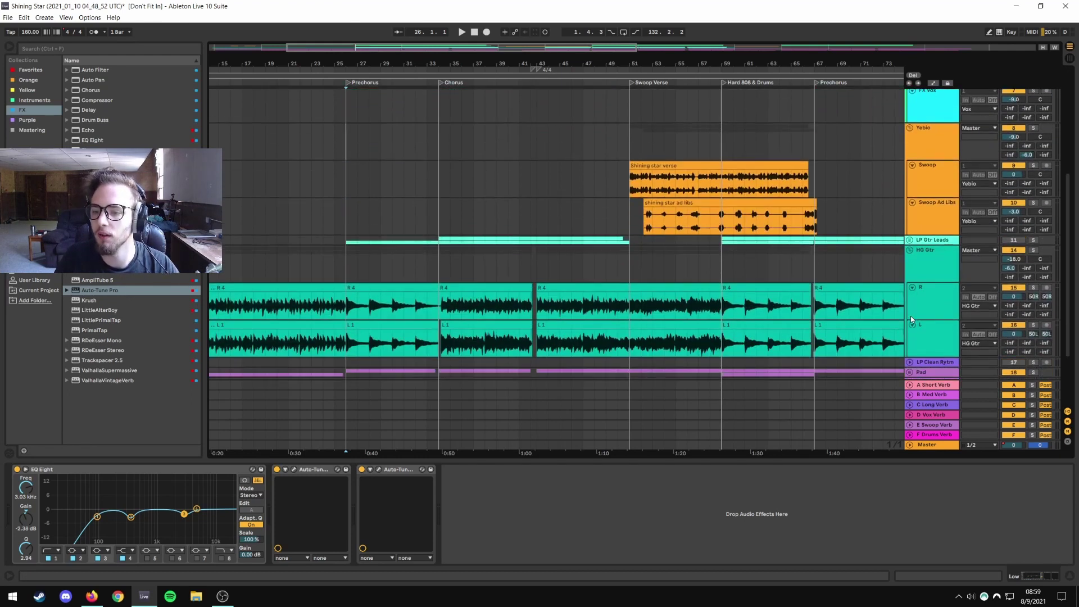
click(498, 243)
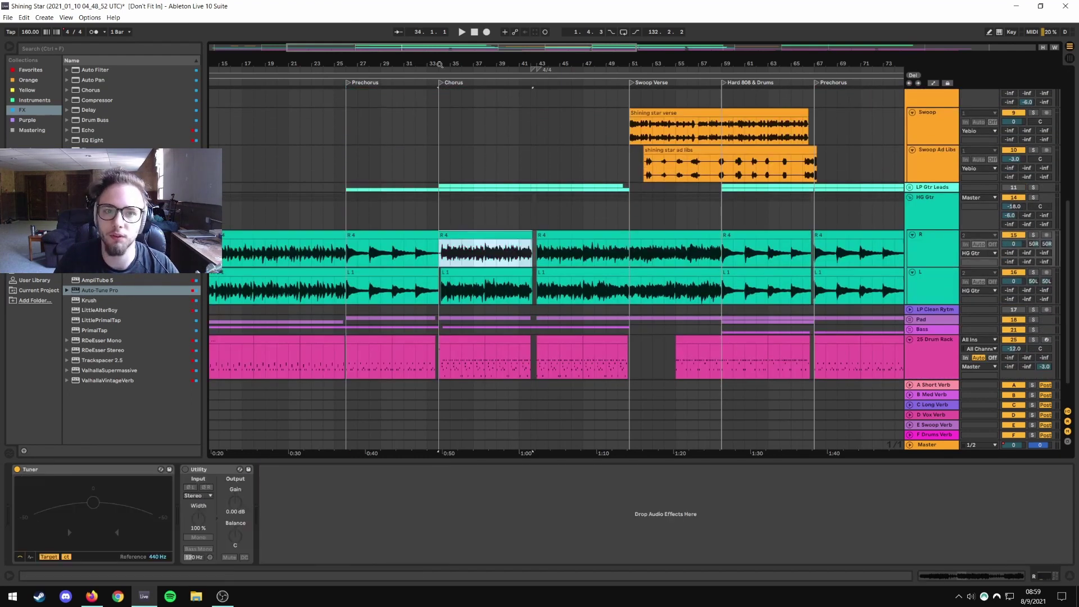
key(z)
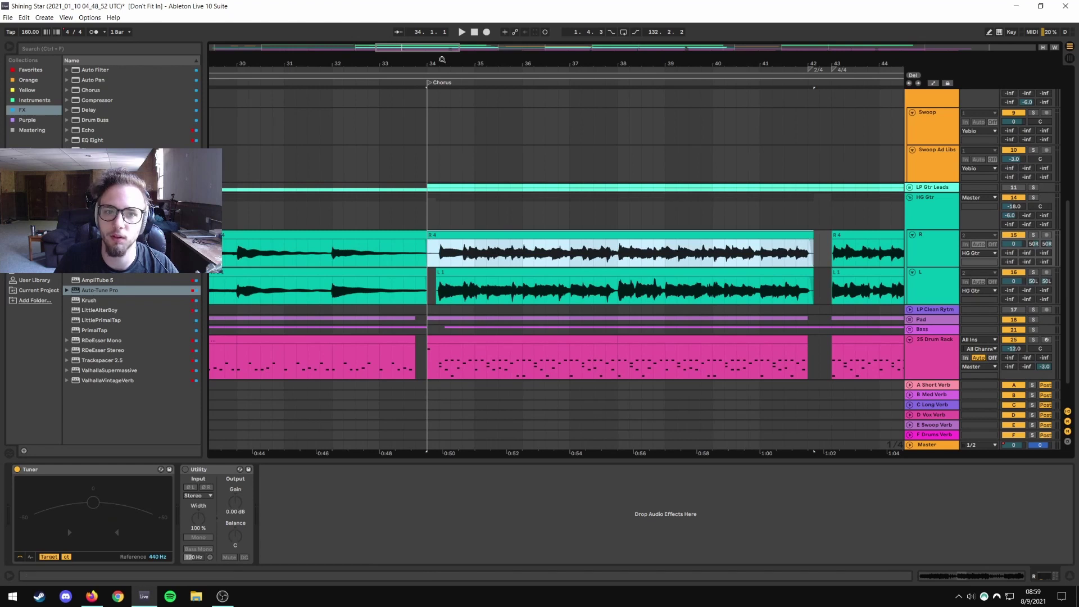
drag(442, 60, 445, 5)
Show the Harmonies group's effects, and select the first Prechorus clips on the Low and High tracks.
scroll(480, 215, up, 5)
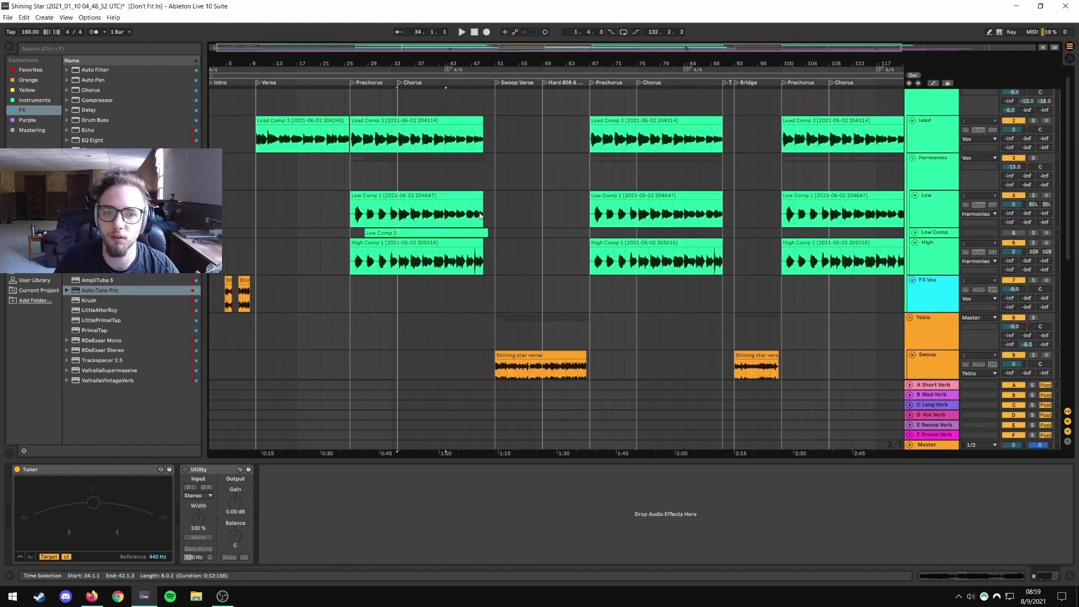
key(plus)
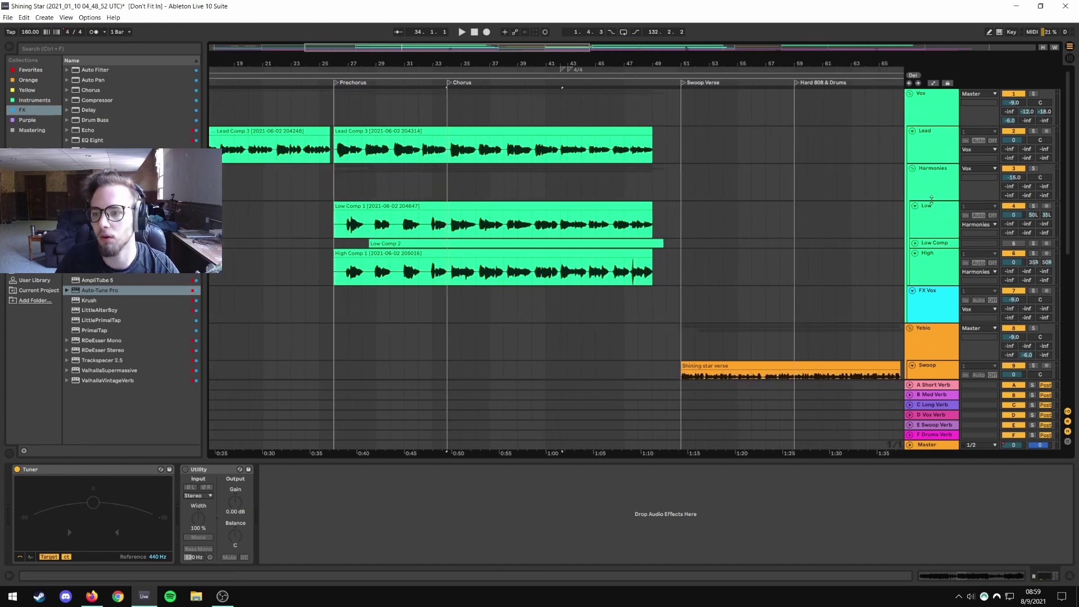
click(942, 186)
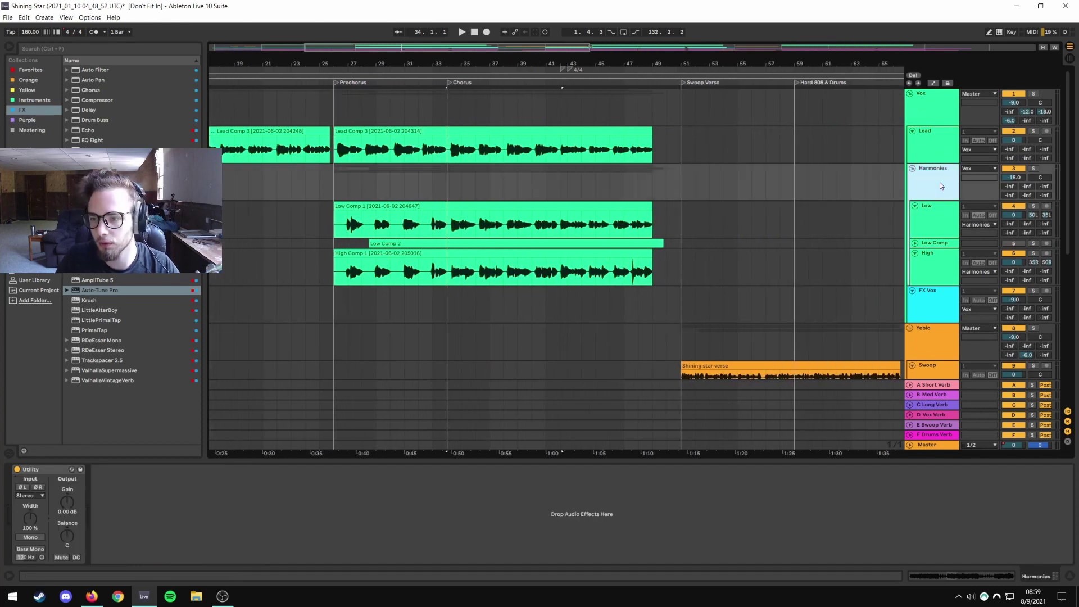
click(930, 231)
click(371, 206)
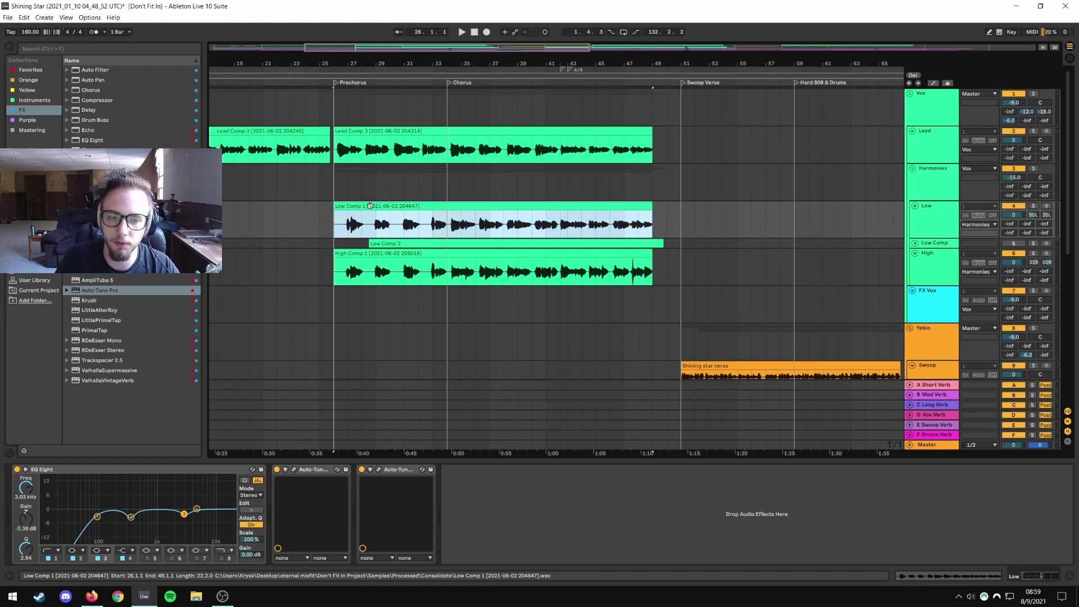
key(Down)
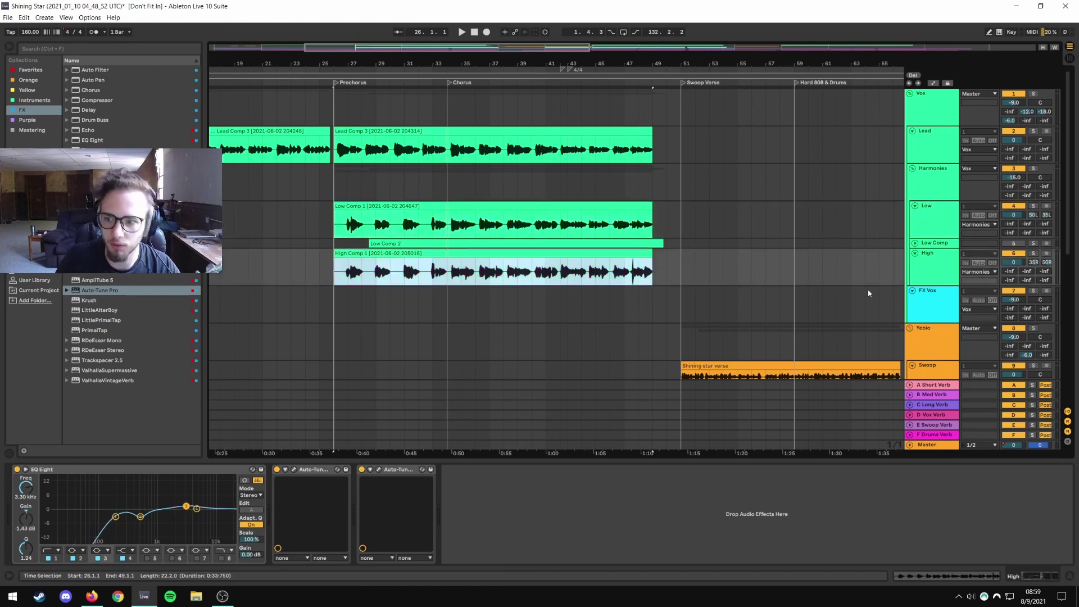
Compare the effects chains of the Low, High and FX Vox tracks.
click(932, 220)
click(925, 271)
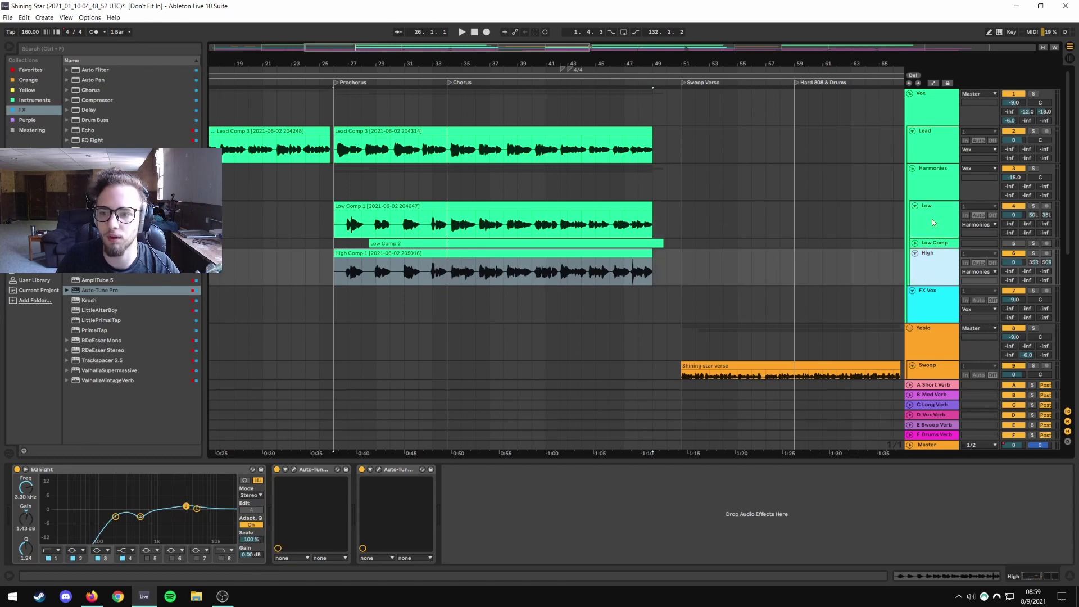
click(932, 221)
click(931, 262)
click(931, 220)
click(931, 291)
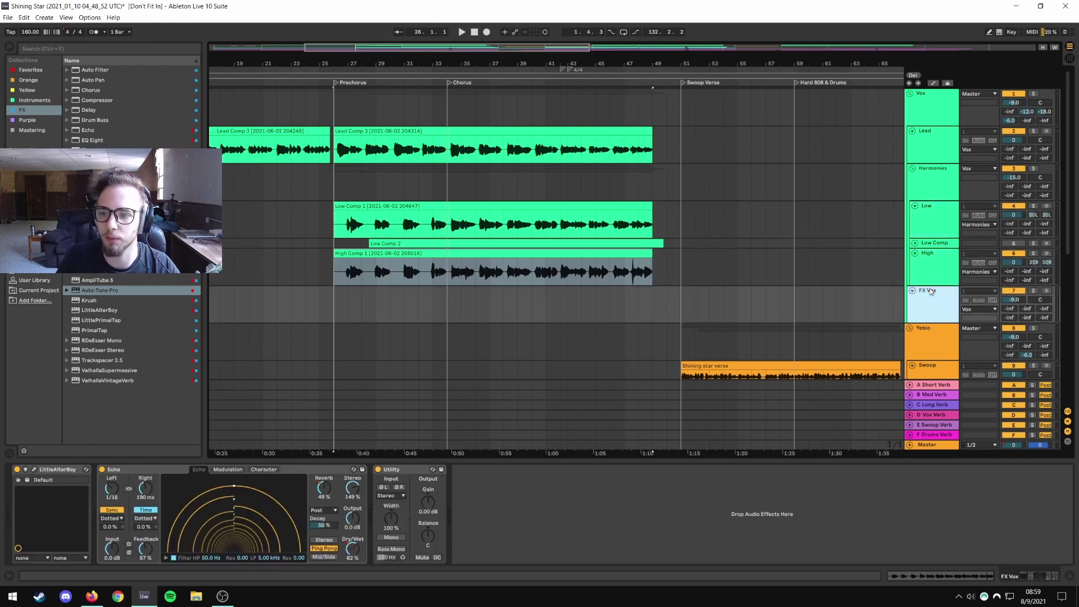
click(931, 259)
Show the Vox group's effects chain and bring the first Prechorus and Chorus guitar tracks into view.
drag(611, 64, 359, 55)
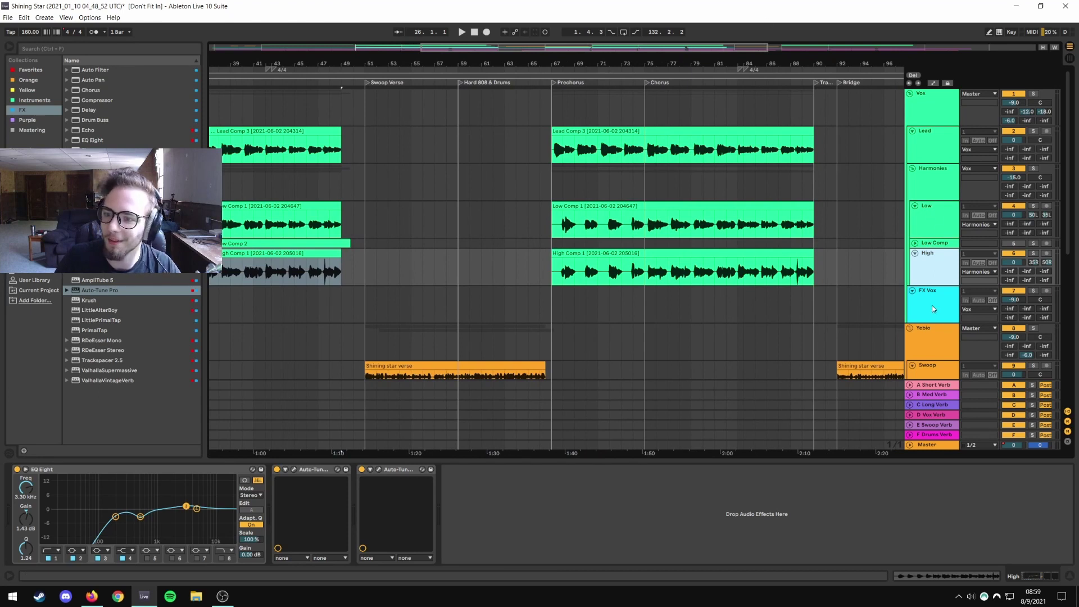
click(936, 113)
drag(381, 77, 552, 79)
scroll(552, 267, down, 3)
scroll(552, 268, down, 2)
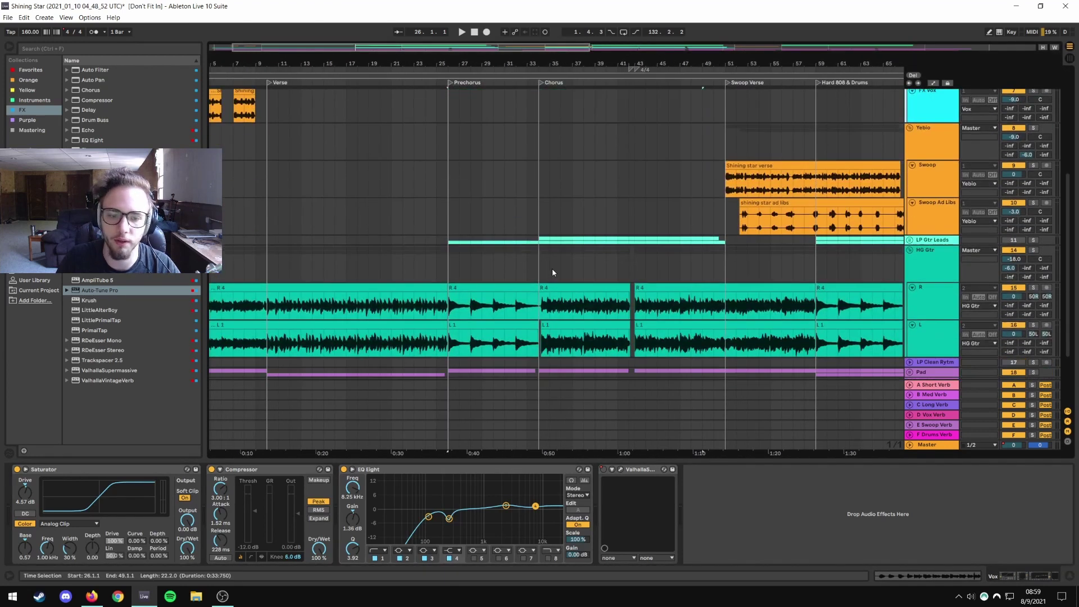
Select the Verse clip on the Lead vocal track, show the track's effects chain and frame the clip in the arrangement.
scroll(485, 231, up, 8)
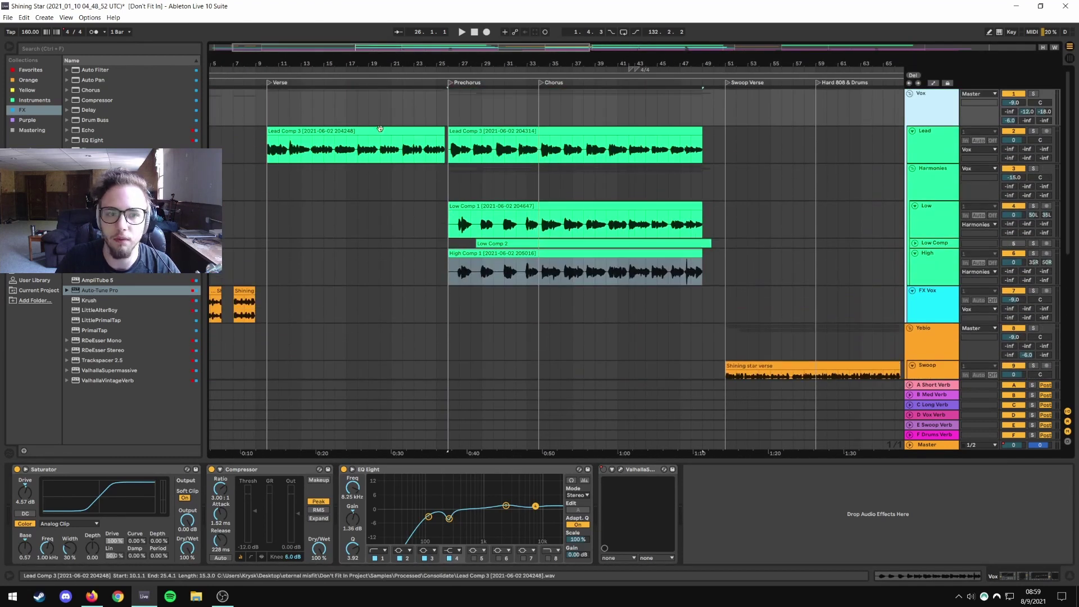
click(909, 141)
click(923, 104)
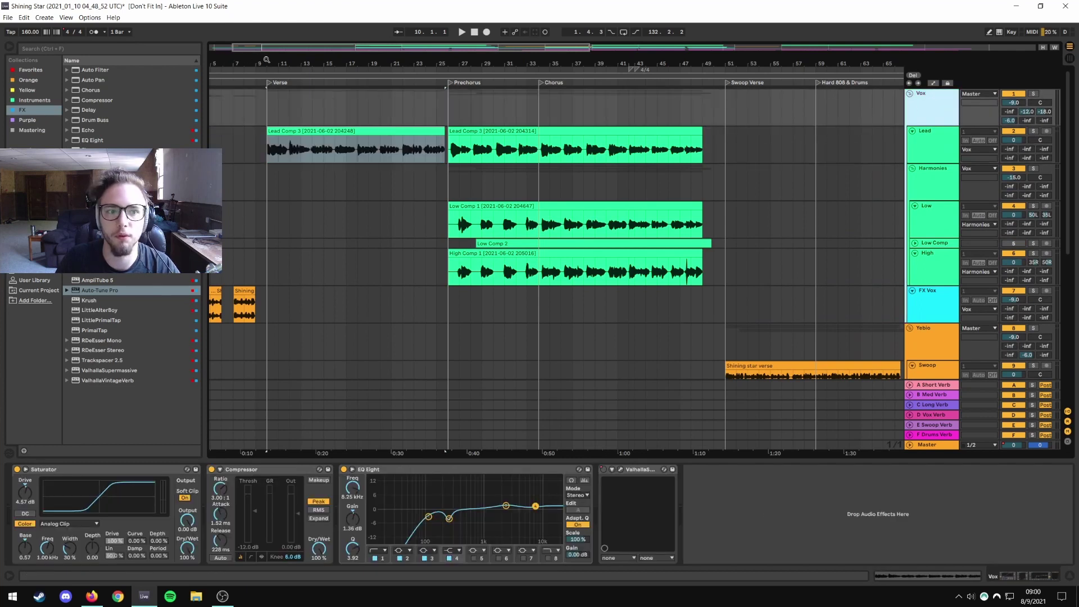
drag(266, 62, 393, 84)
key(minus)
key(minus)
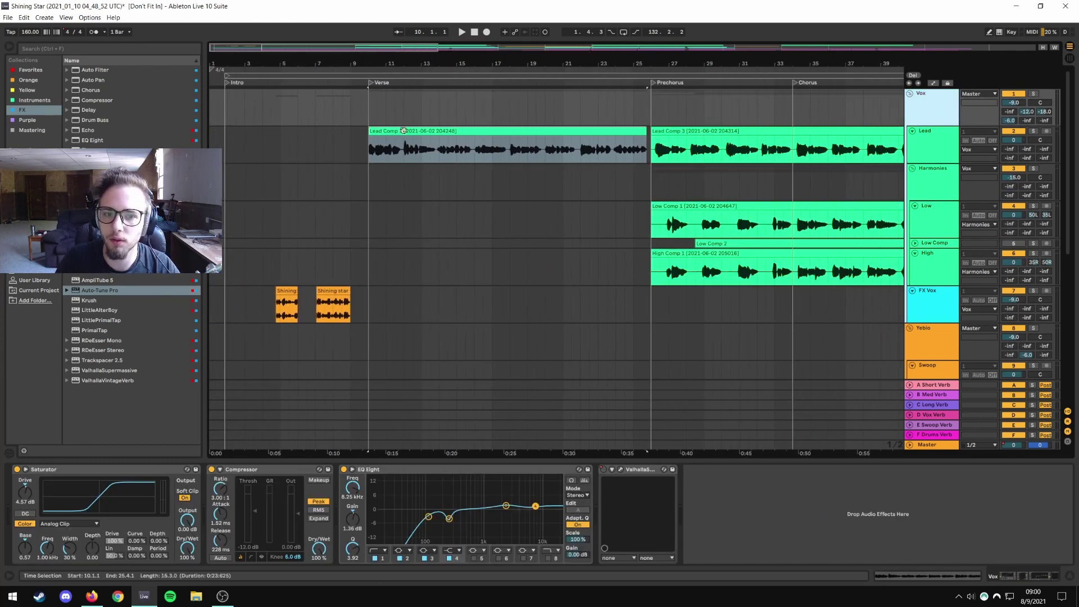
click(401, 130)
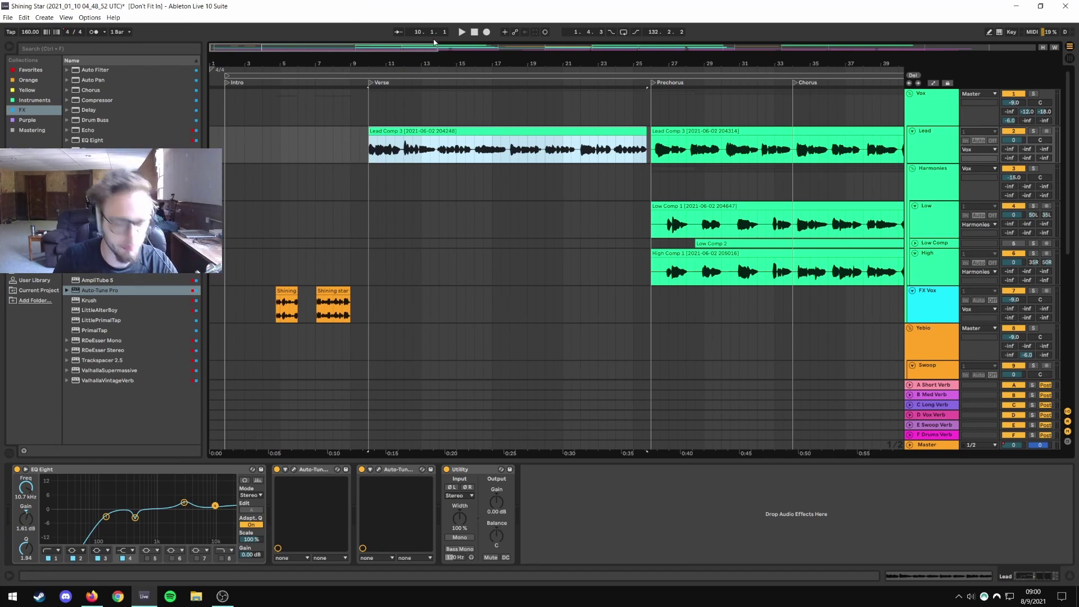
drag(381, 70, 367, 58)
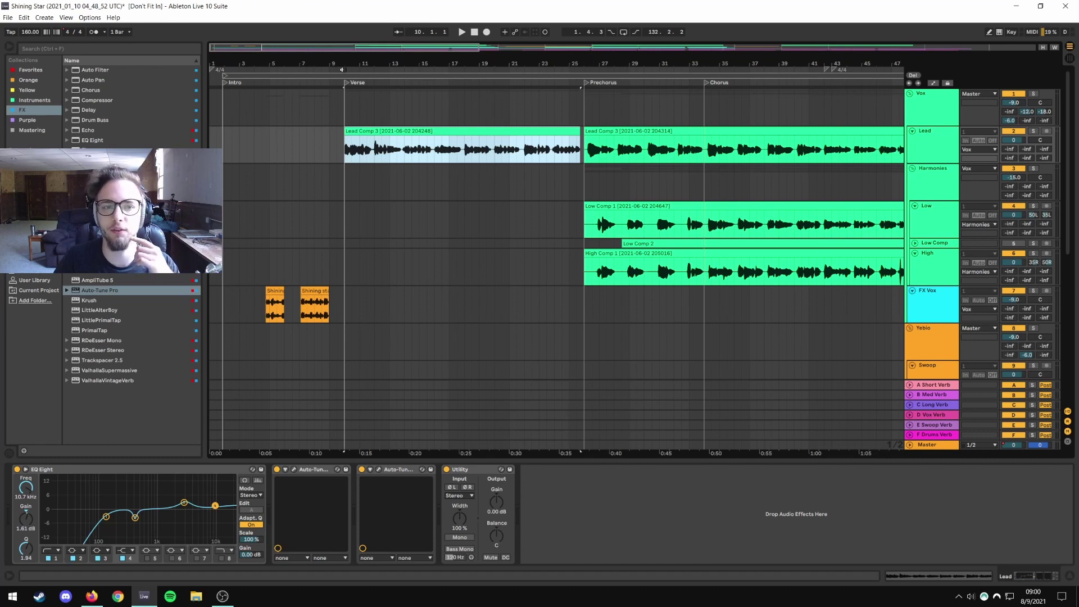
mouse_move(342, 69)
mouse_down()
mouse_move(336, 79)
mouse_move(340, 64)
mouse_up()
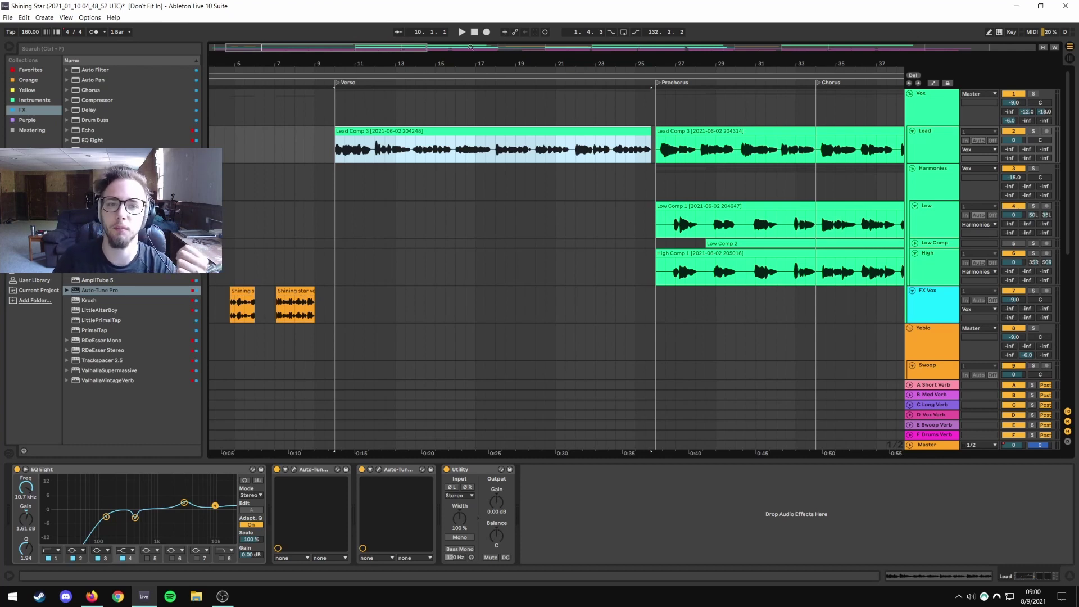
Select the Lead track's first Prechorus clip, play it from bar 26 and return the insert marker to its start.
drag(478, 63, 327, 63)
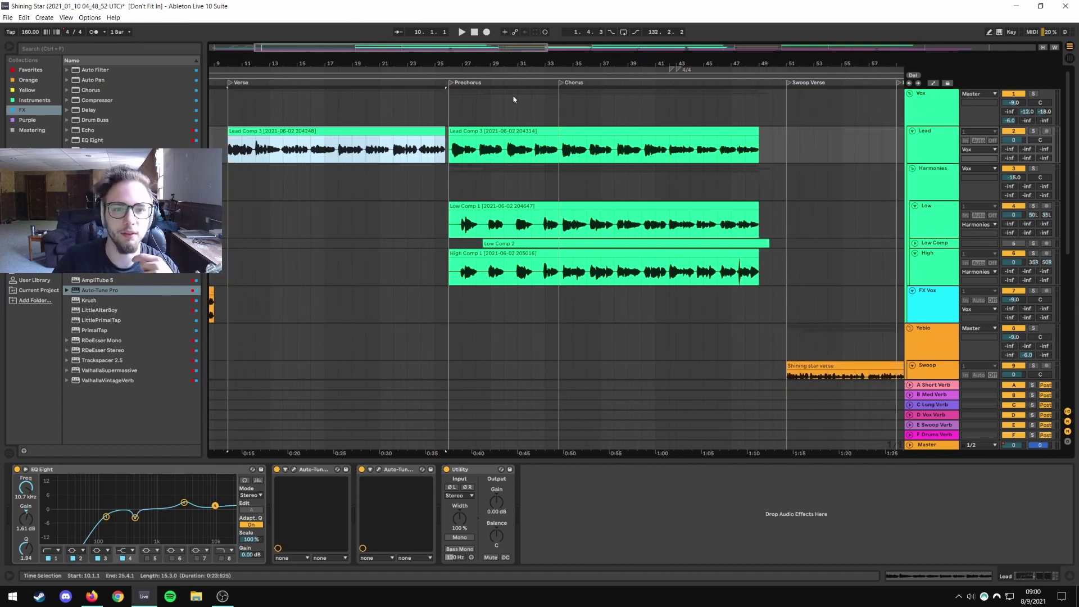
click(483, 133)
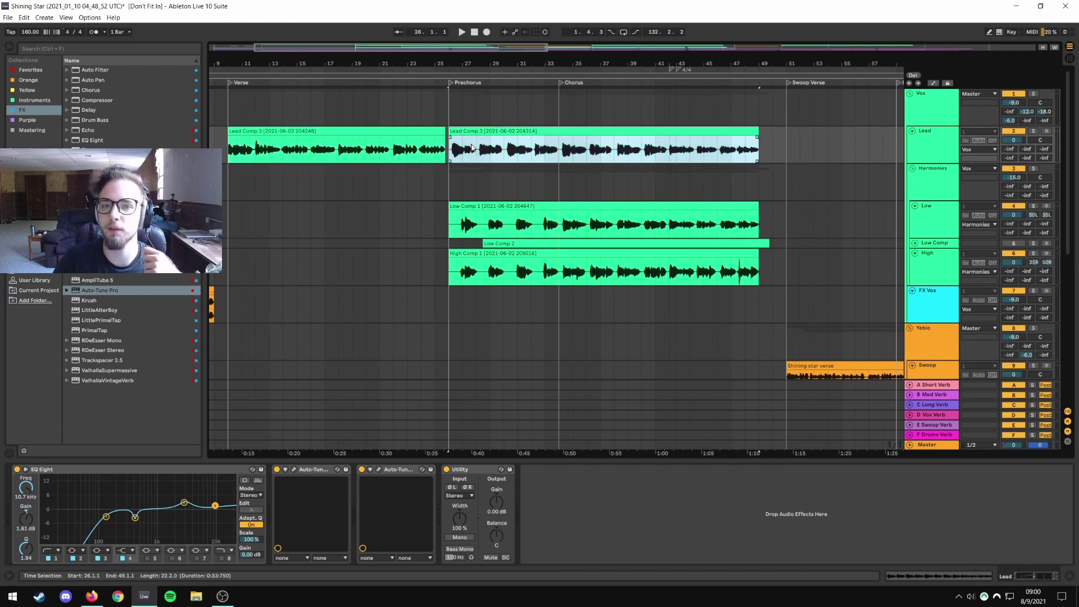
key(space)
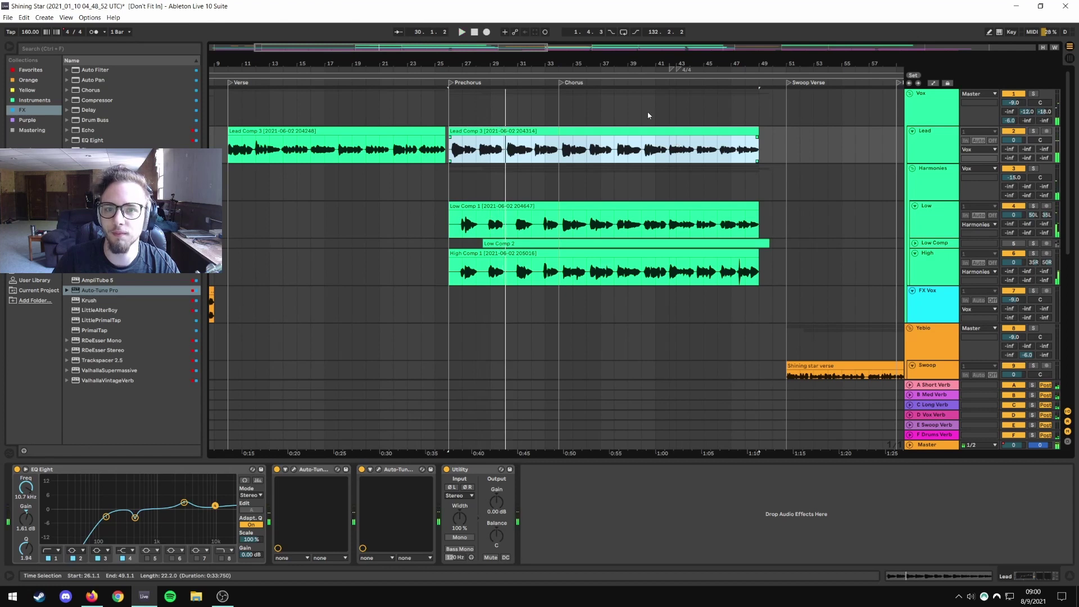
click(450, 151)
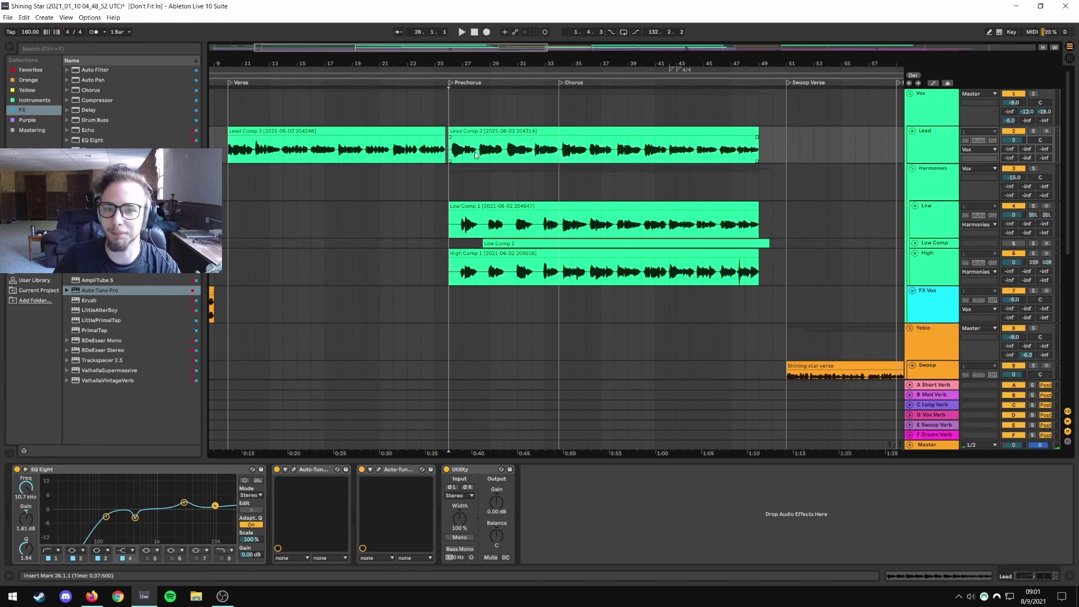
scroll(540, 140, right, 3)
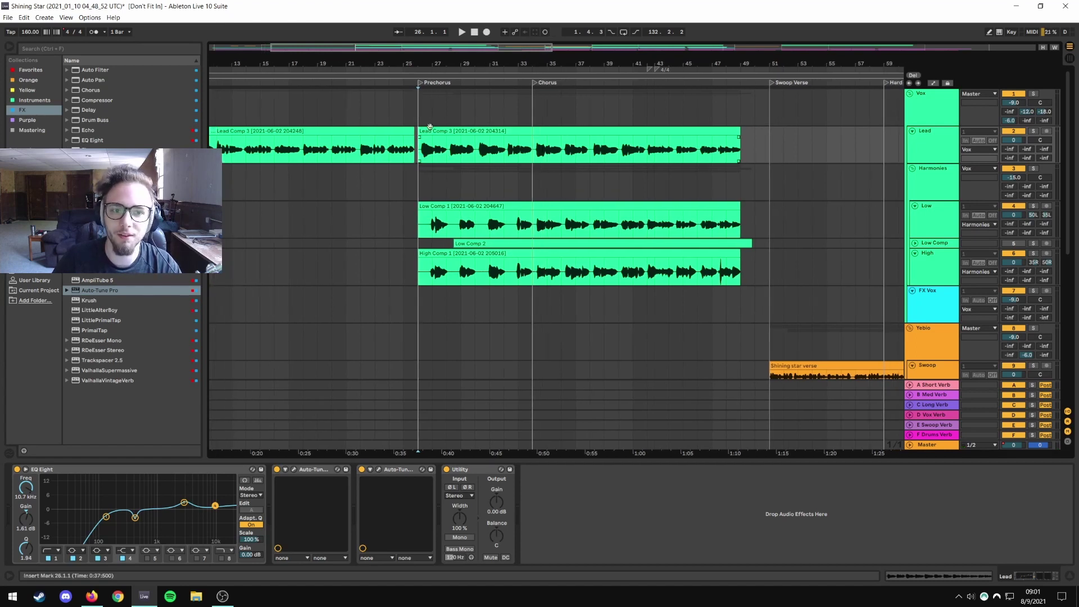
Play the first Chorus from bar 34 and follow the vocal clips up close through the time signature change.
key(plus)
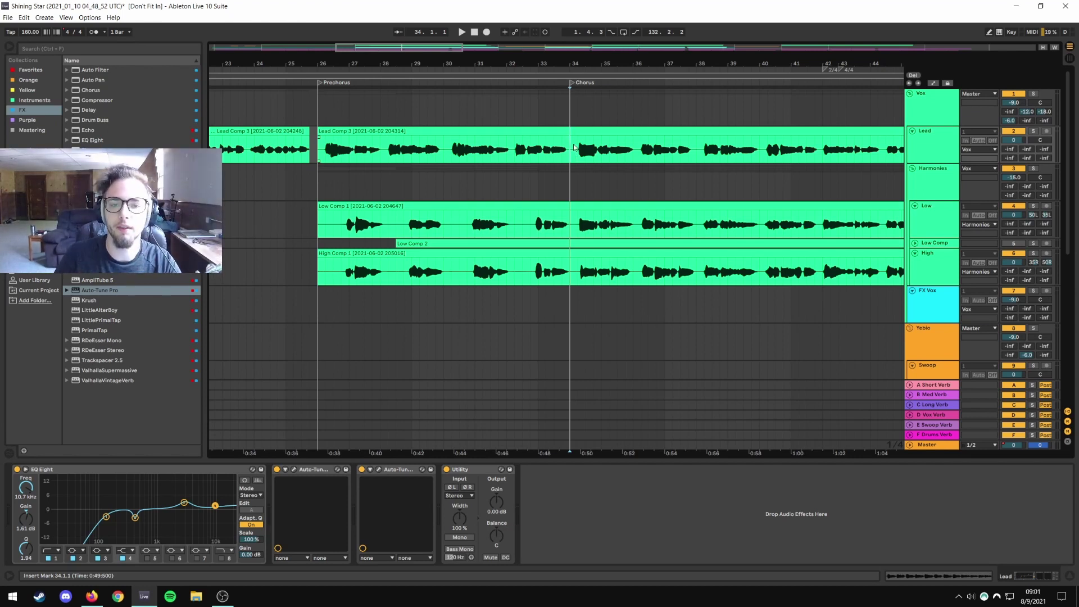
mouse_move(586, 79)
mouse_down()
mouse_move(461, 124)
mouse_move(448, 143)
mouse_up()
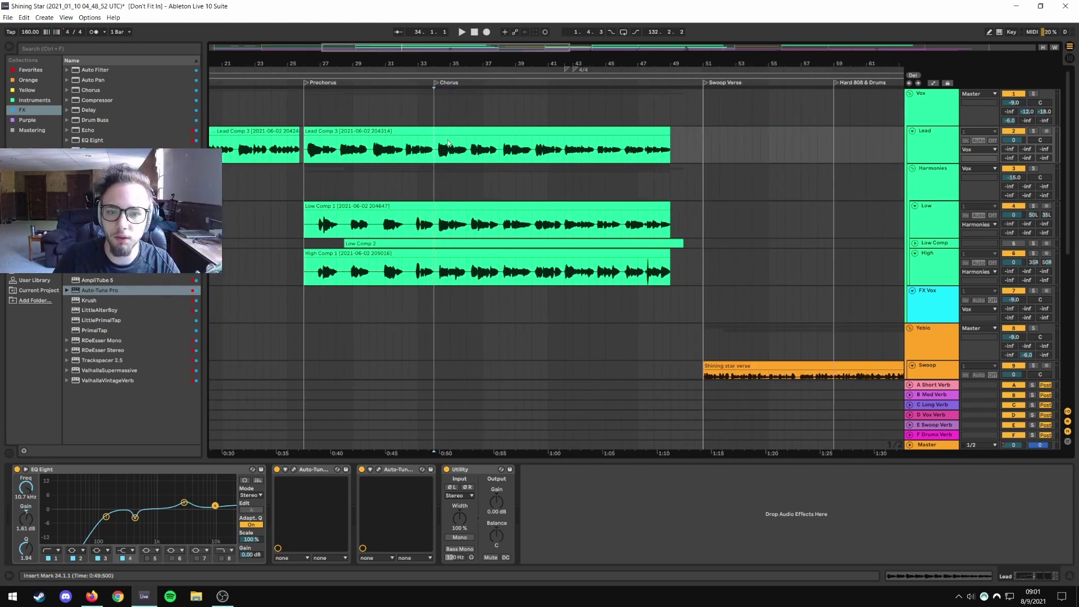
mouse_move(569, 65)
mouse_down()
mouse_move(567, 84)
mouse_move(556, 70)
mouse_move(568, 65)
mouse_up()
key(space)
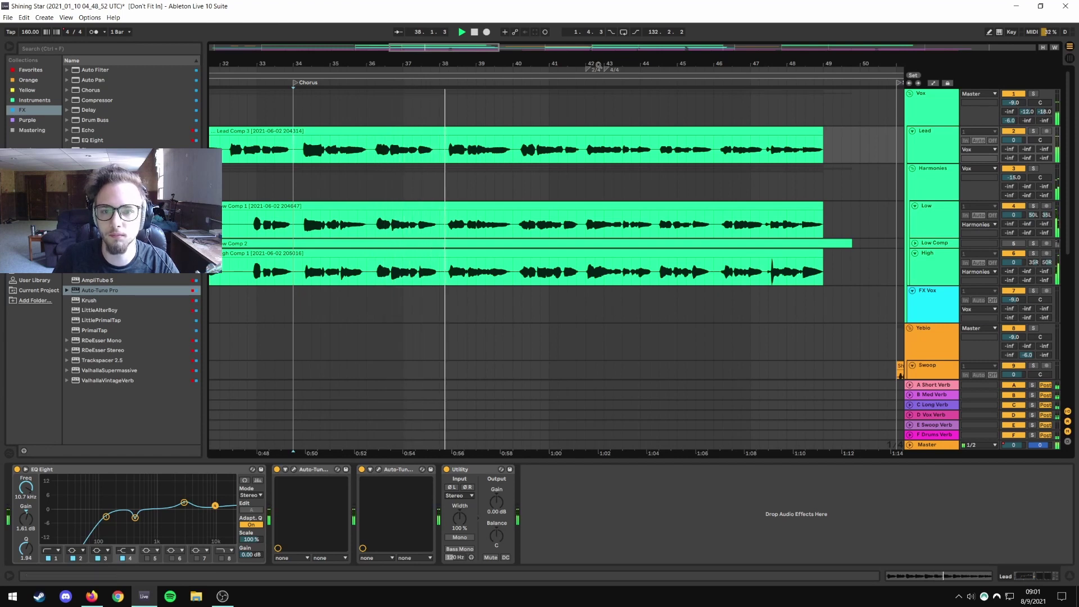
key(plus)
key(plus)
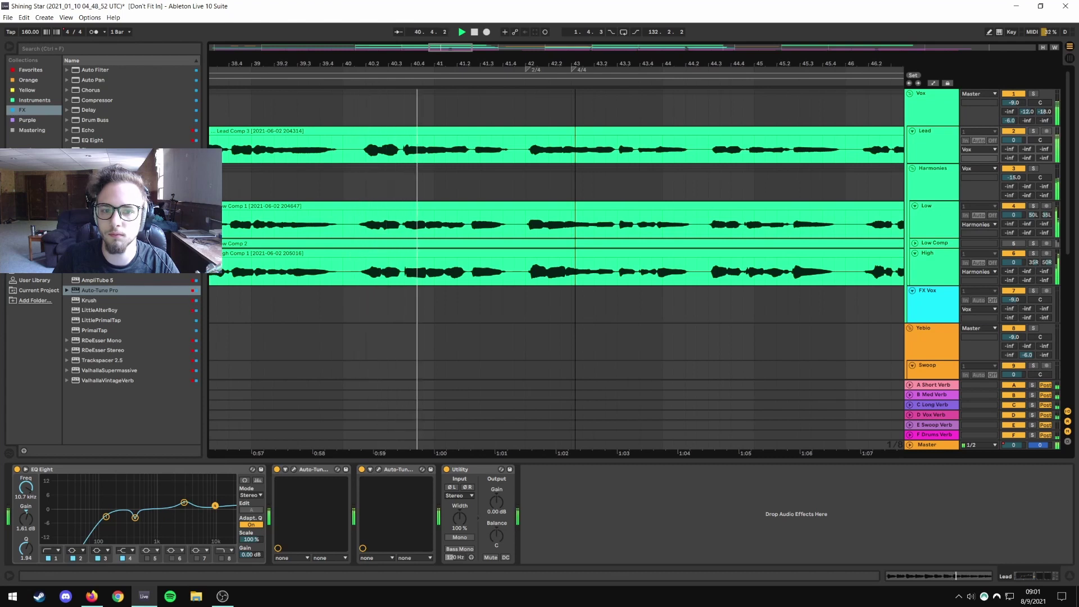
drag(584, 65, 492, 65)
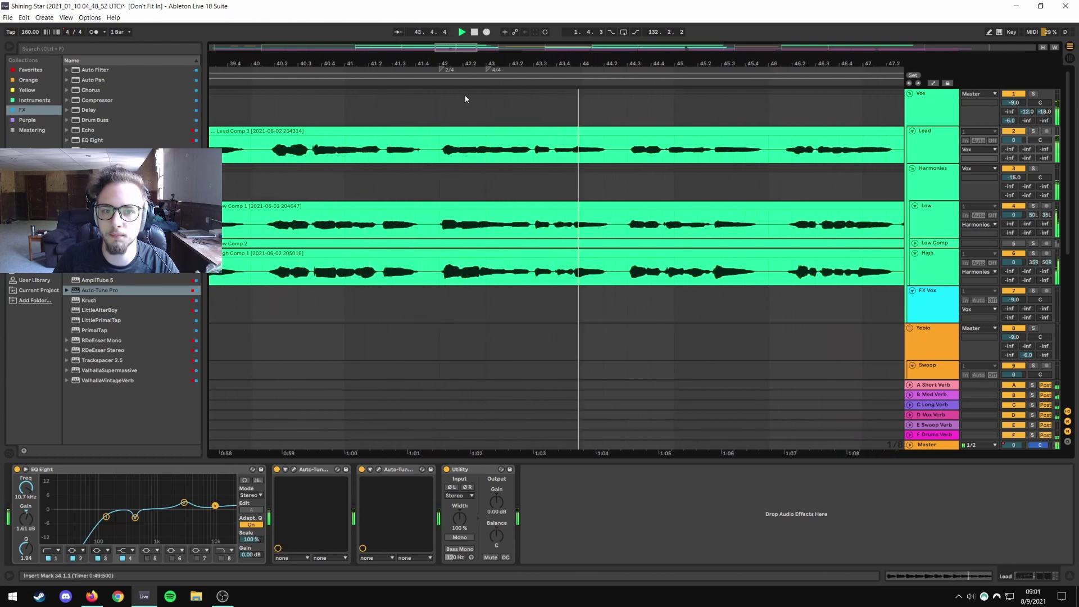
Stop playback and mark the start of bar 42 and of bar 43 on the Lead track, where the time signatures change.
drag(448, 66, 506, 150)
click(507, 148)
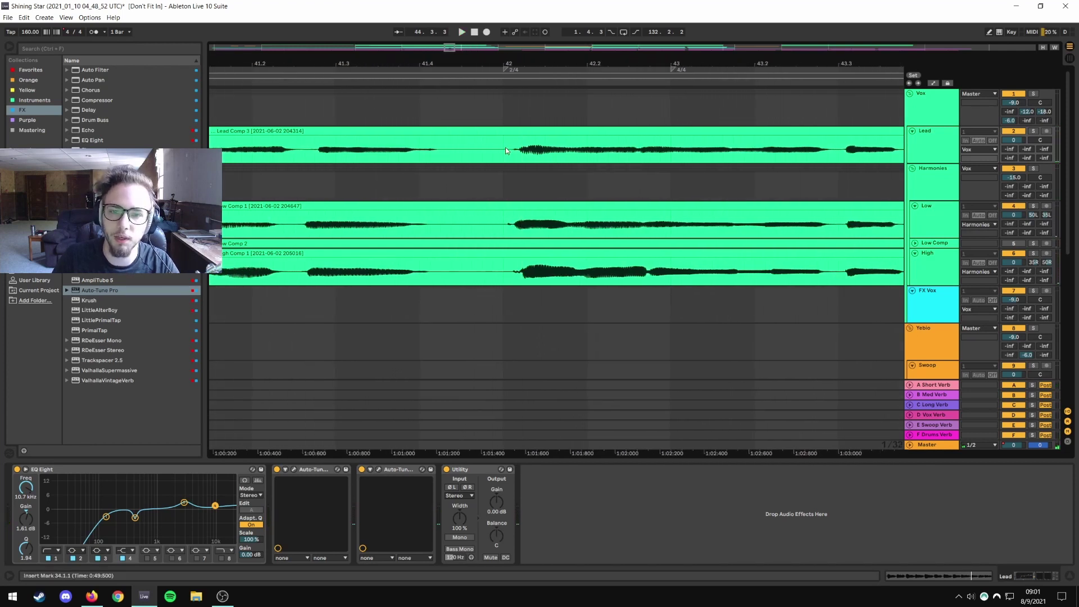
drag(460, 62, 462, 66)
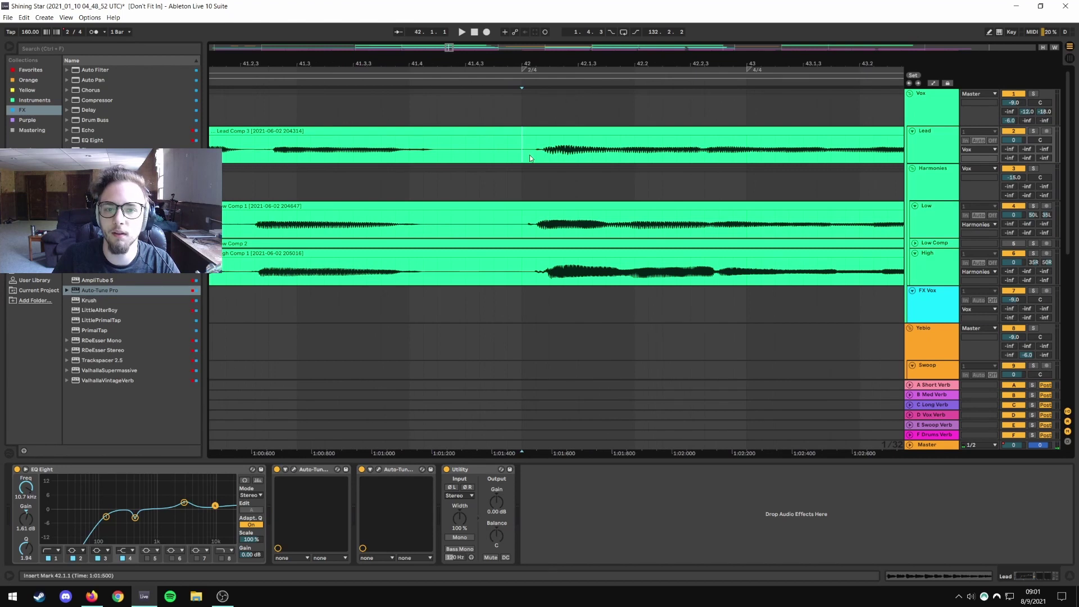
click(747, 148)
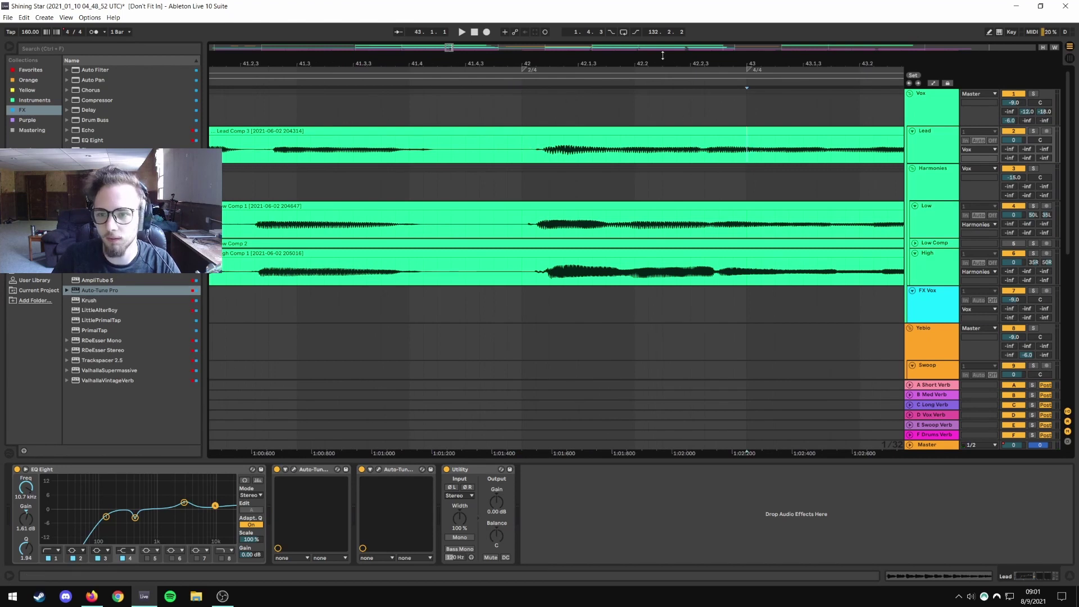
drag(690, 54, 523, 48)
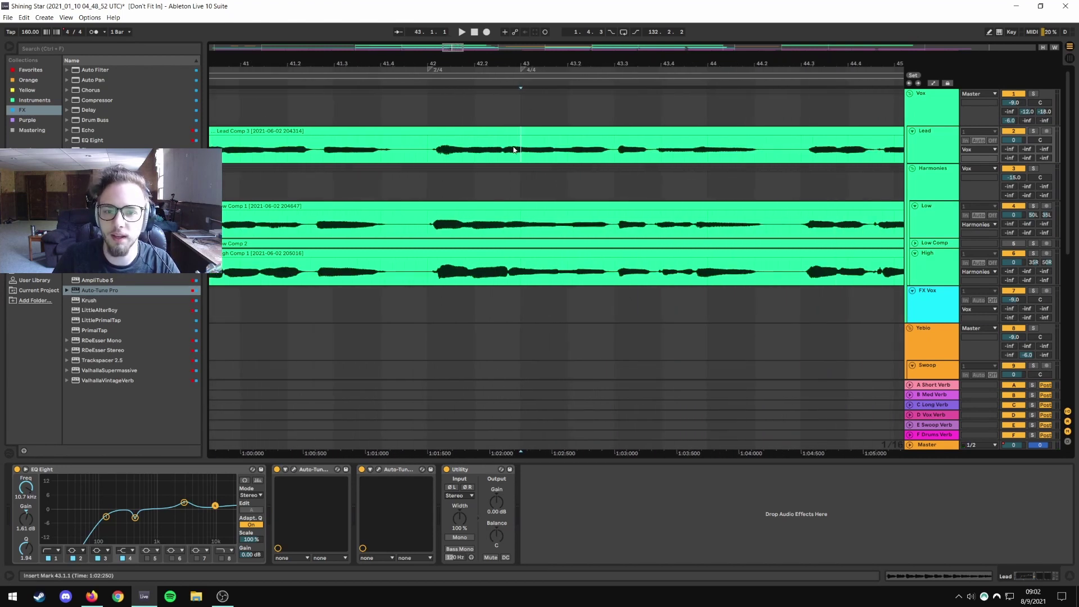
scroll(506, 150, up, 3)
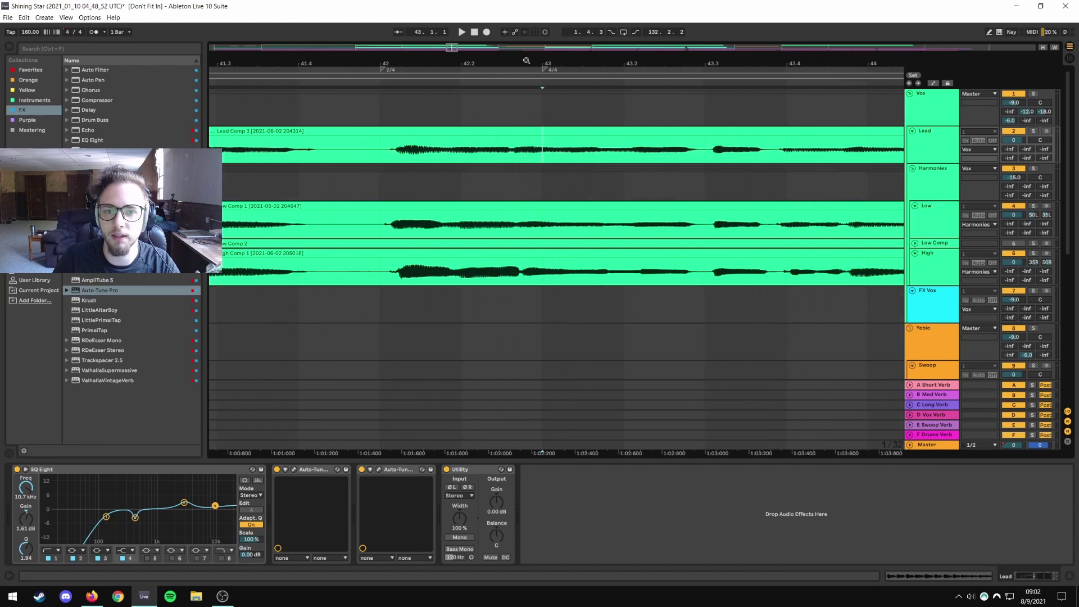
Play the 2/4 bar from bar 42, stop at bar 43 and return the insert marker to the start of bar 42.
click(380, 152)
key(space)
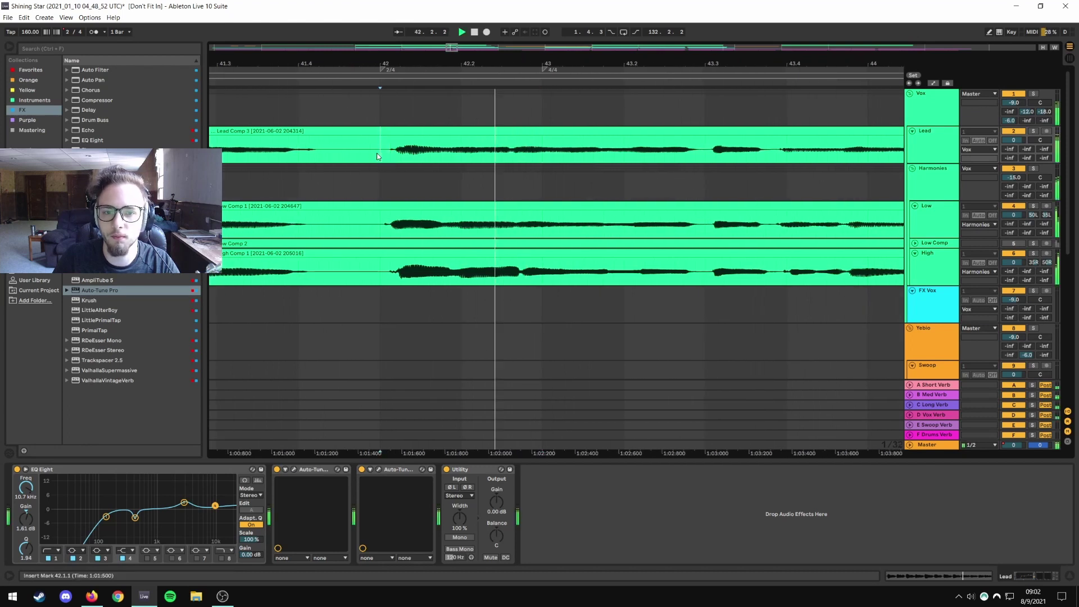
click(542, 151)
key(space)
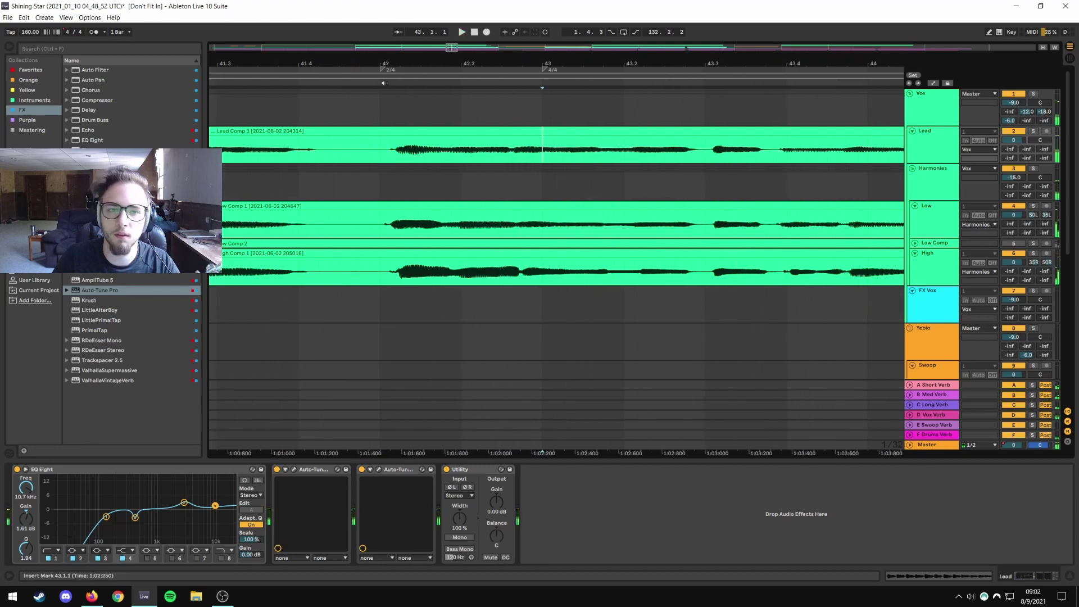
scroll(479, 148, left, 5)
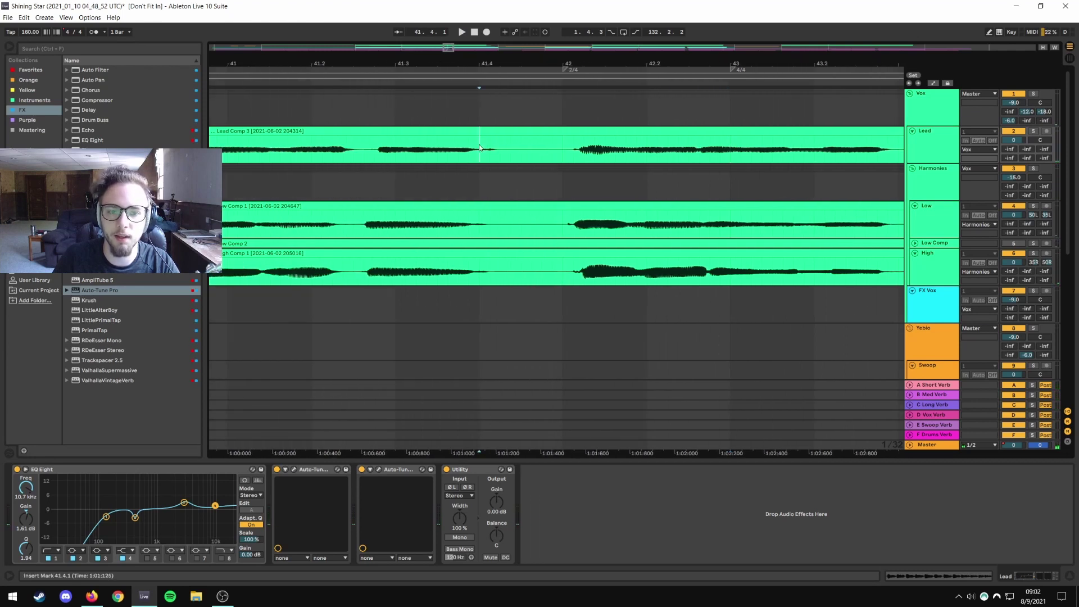
click(563, 153)
scroll(600, 64, right, 2)
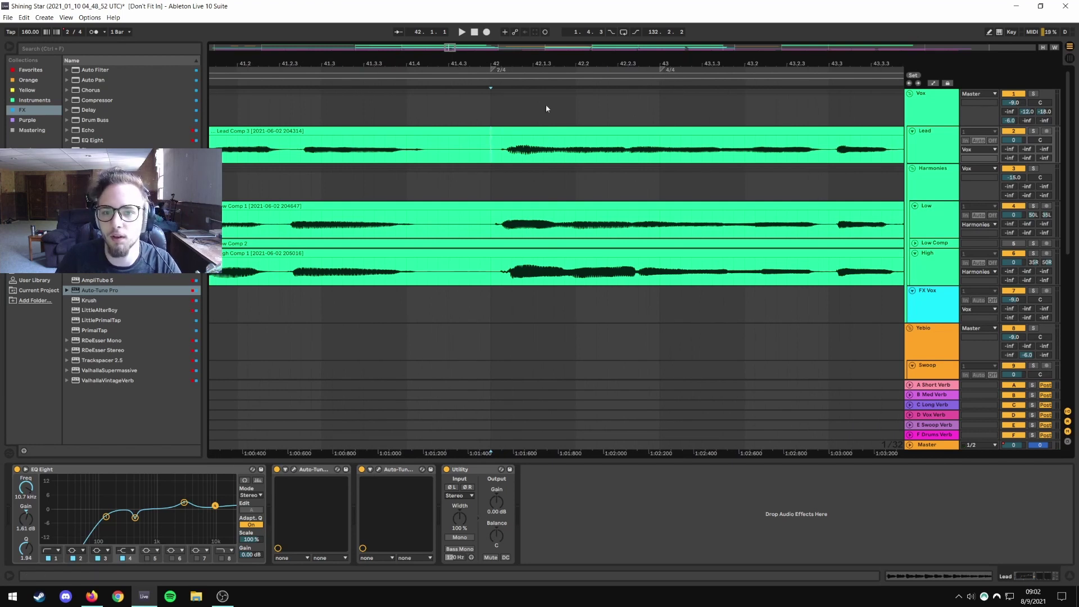
Examine the guitar, pad, bass and drum tracks around the 2/4 bar, briefly unfolding the Bass track, and return to the vocals.
scroll(546, 109, down, 3)
scroll(563, 257, down, 3)
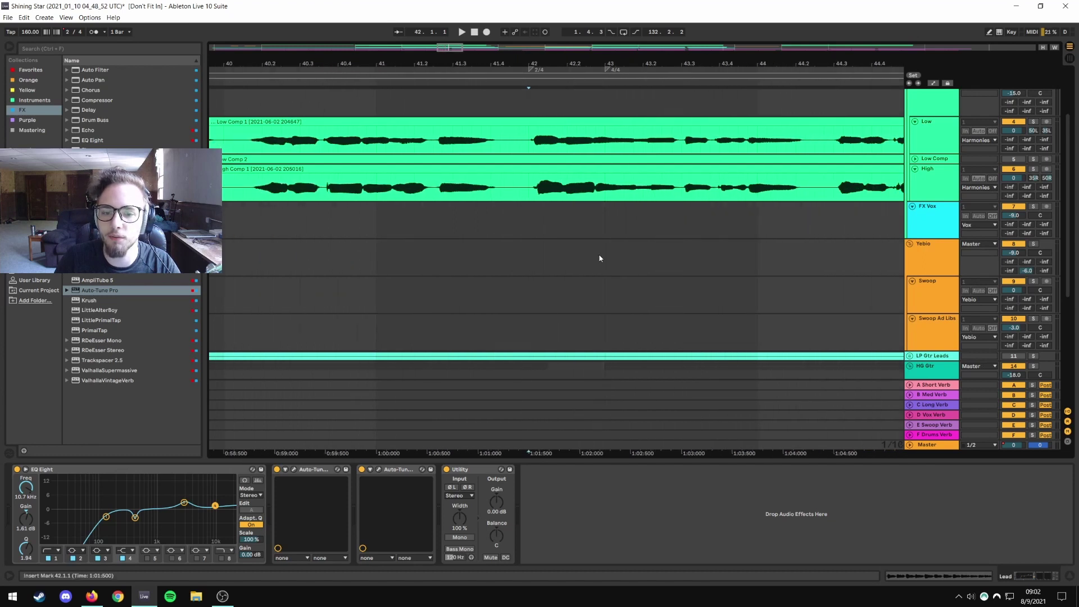
scroll(598, 262, down, 3)
scroll(576, 186, down, 3)
scroll(578, 202, down, 1)
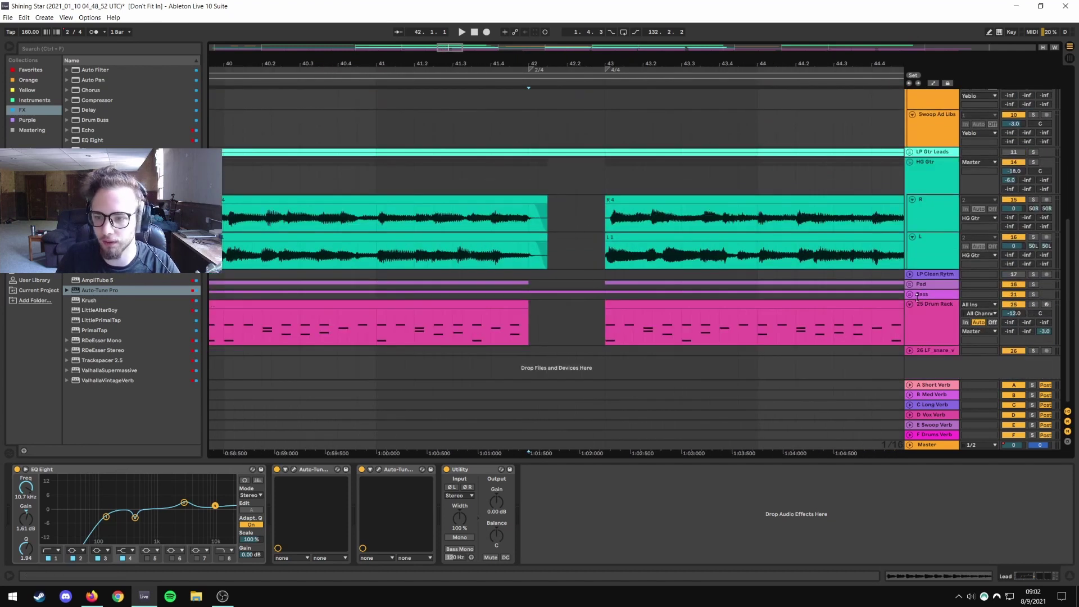
click(909, 294)
click(909, 294)
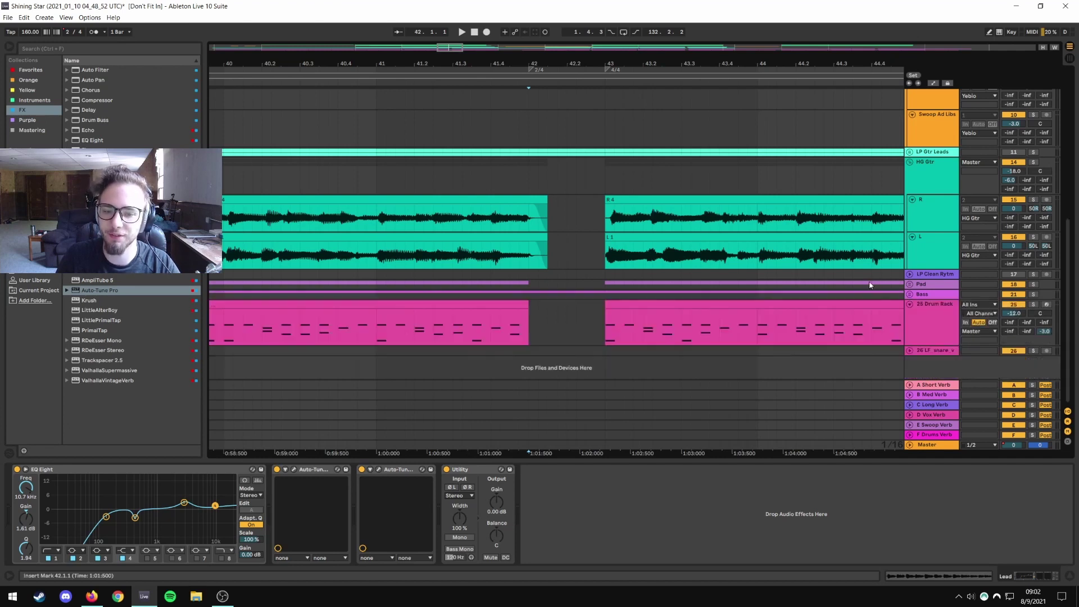
scroll(557, 313, up, 6)
scroll(561, 310, up, 2)
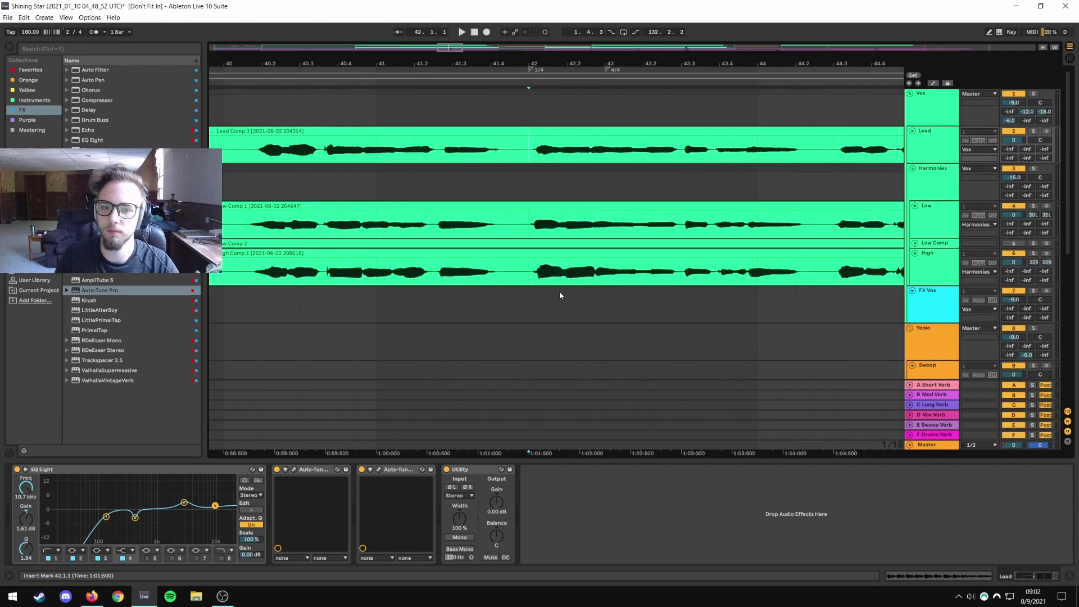
Set the insert marker to bar 41 on the Vox group and play the Chorus through the 2/4 bar toward the end of the vocal clips.
click(529, 107)
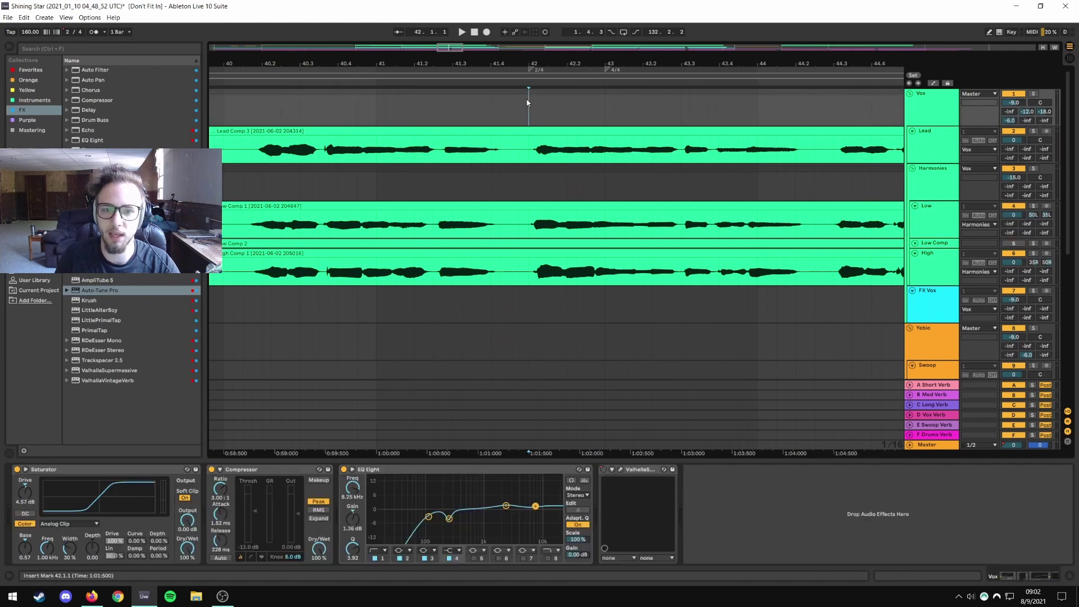
click(375, 109)
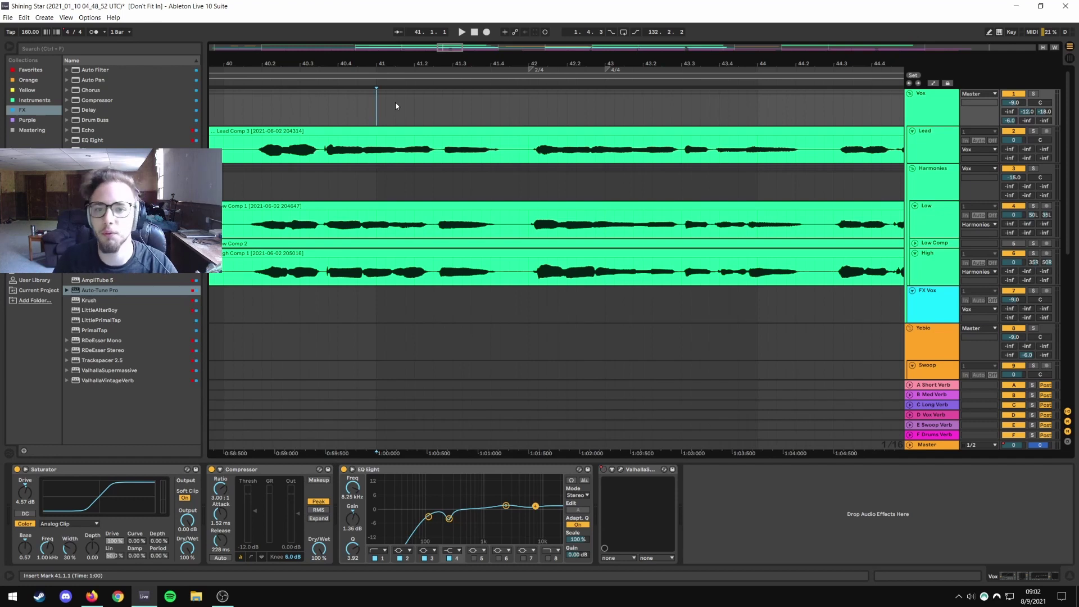
key(space)
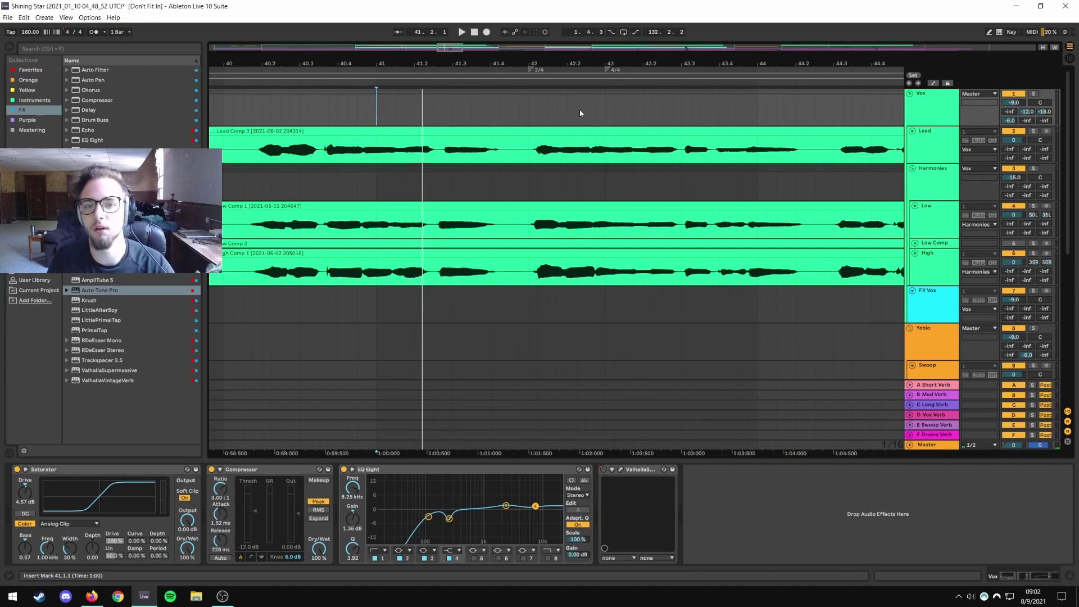
key(space)
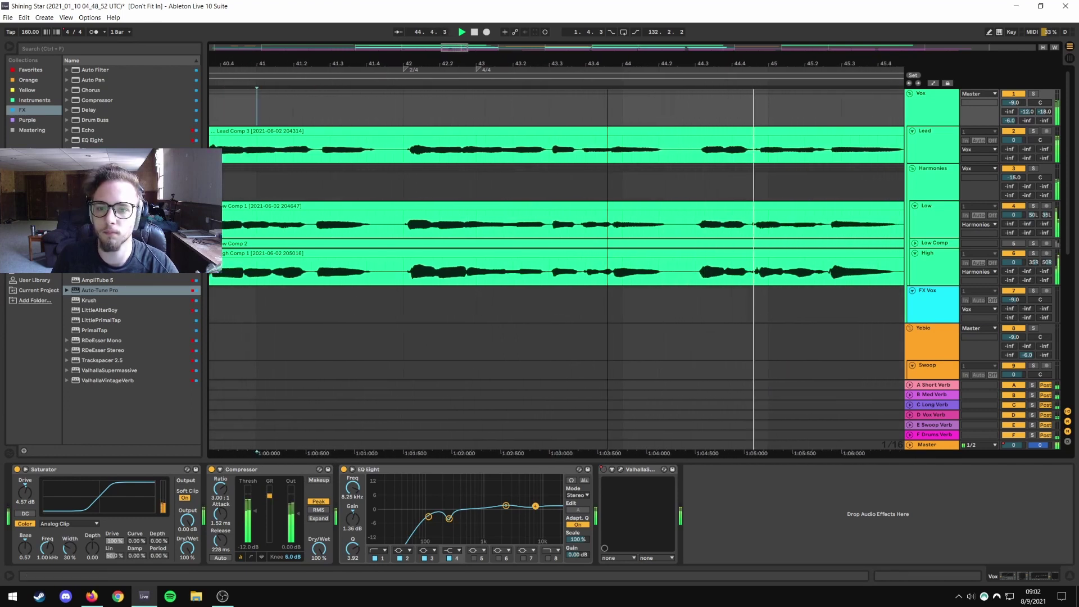
key(minus)
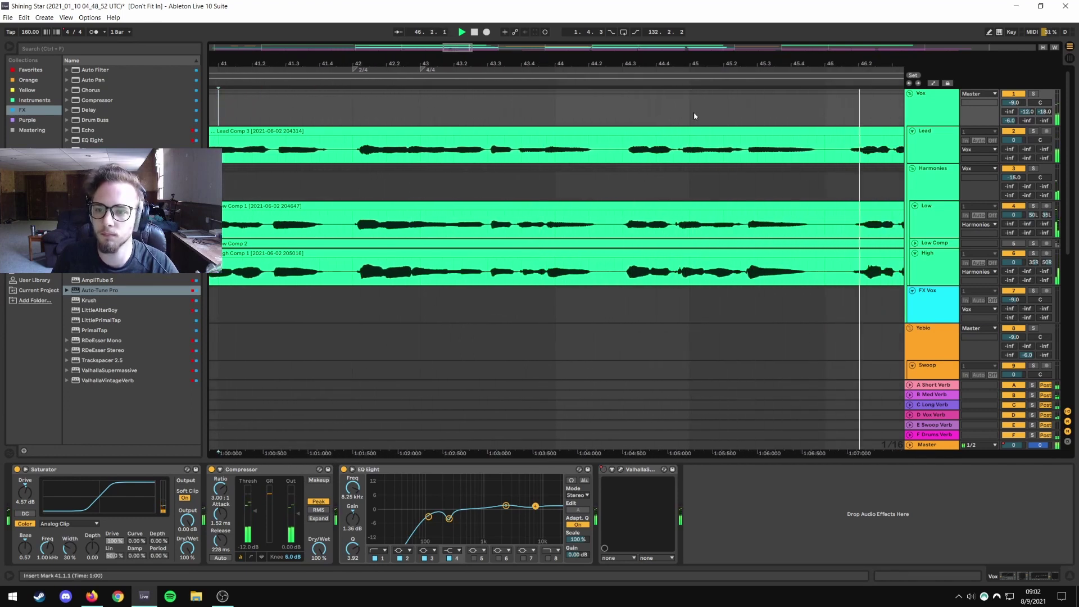
drag(776, 64, 443, 54)
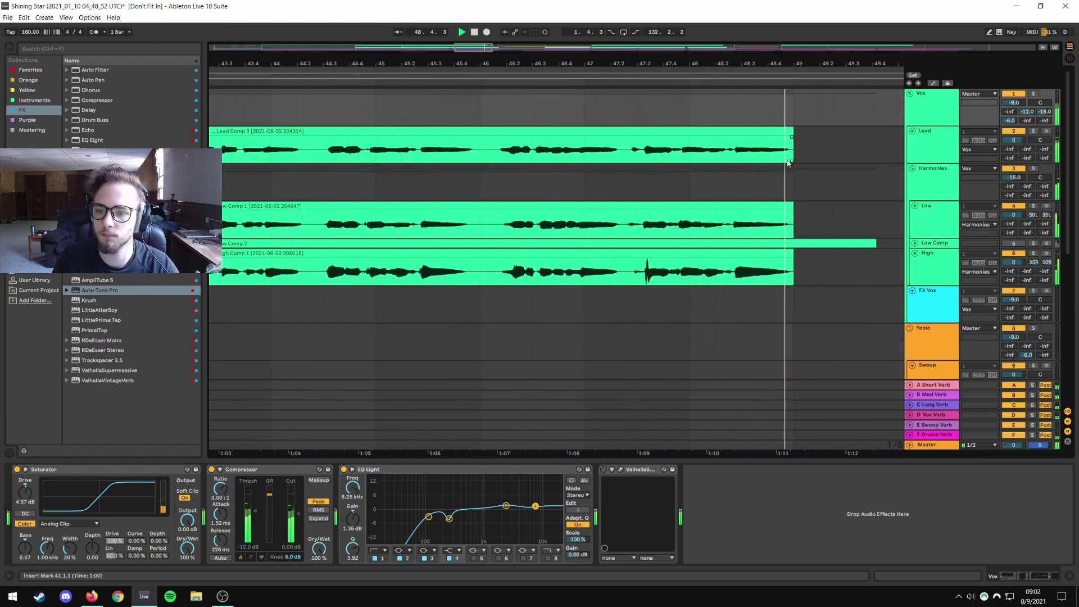
Fold the Vox group and select the HG Gtr group, bringing the end of its device chain with Krush and Auto Filter into view.
key(minus)
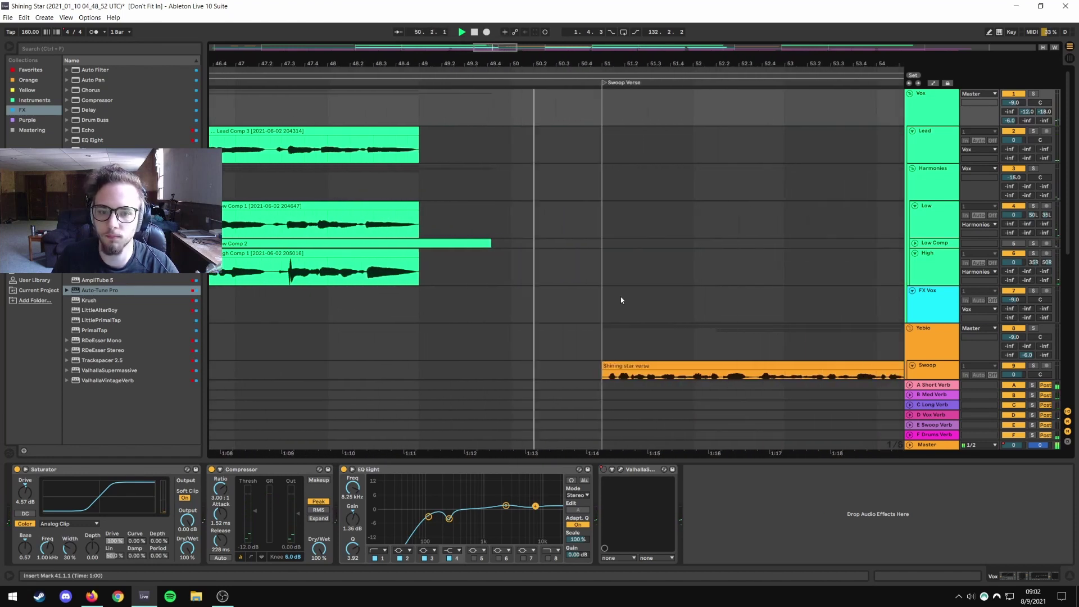
scroll(624, 298, down, 3)
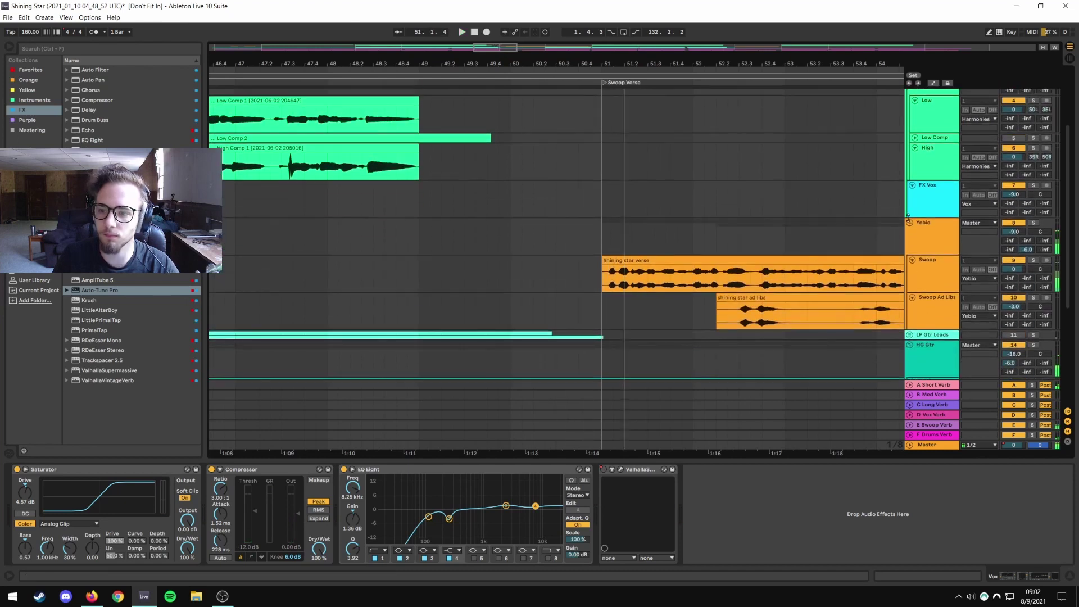
scroll(908, 225, up, 4)
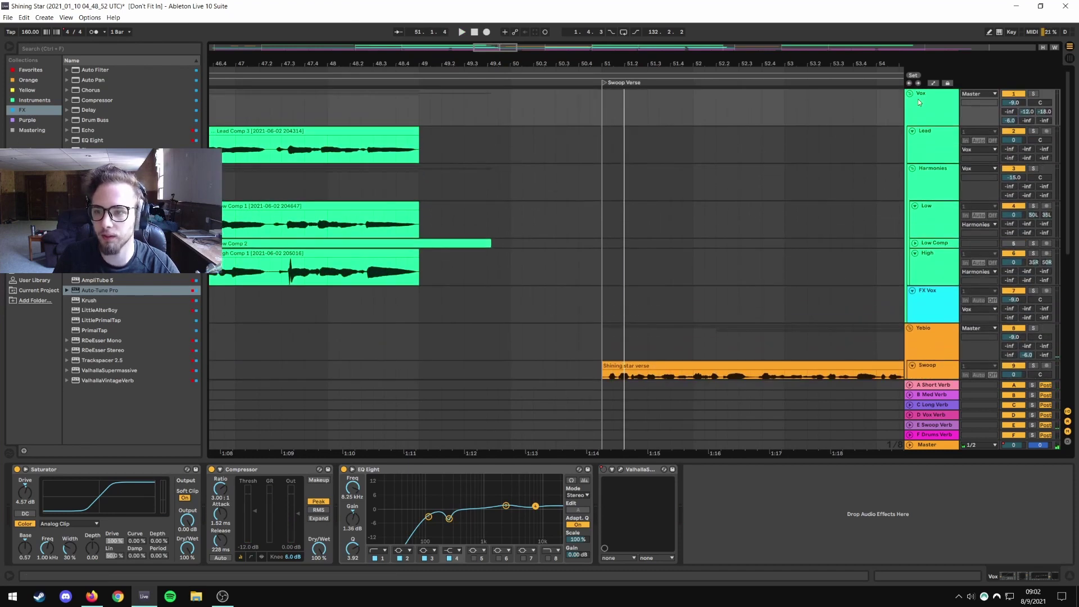
click(909, 94)
click(924, 236)
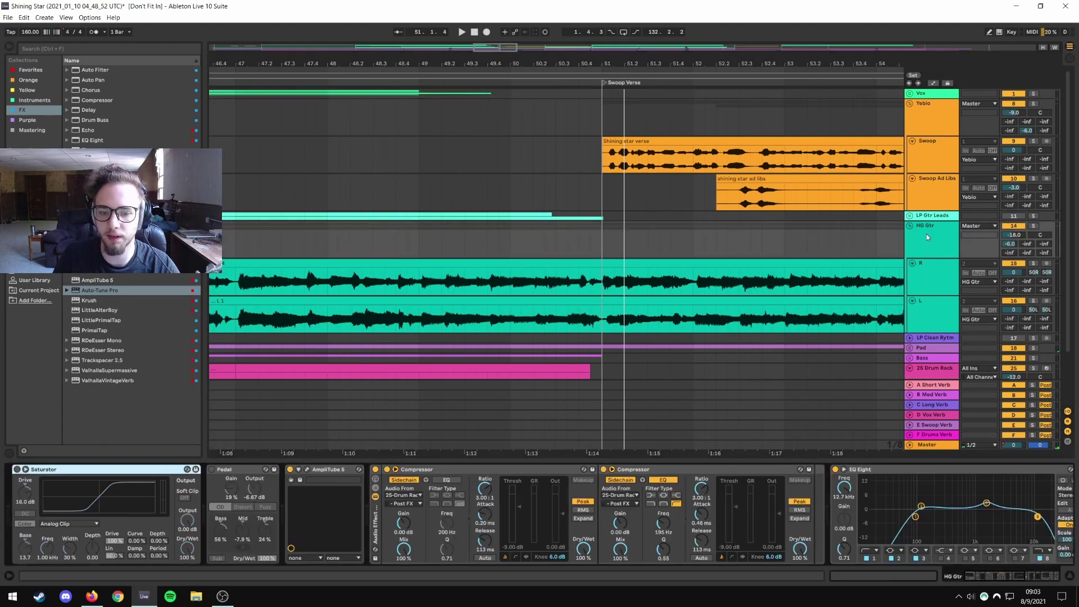
click(1028, 580)
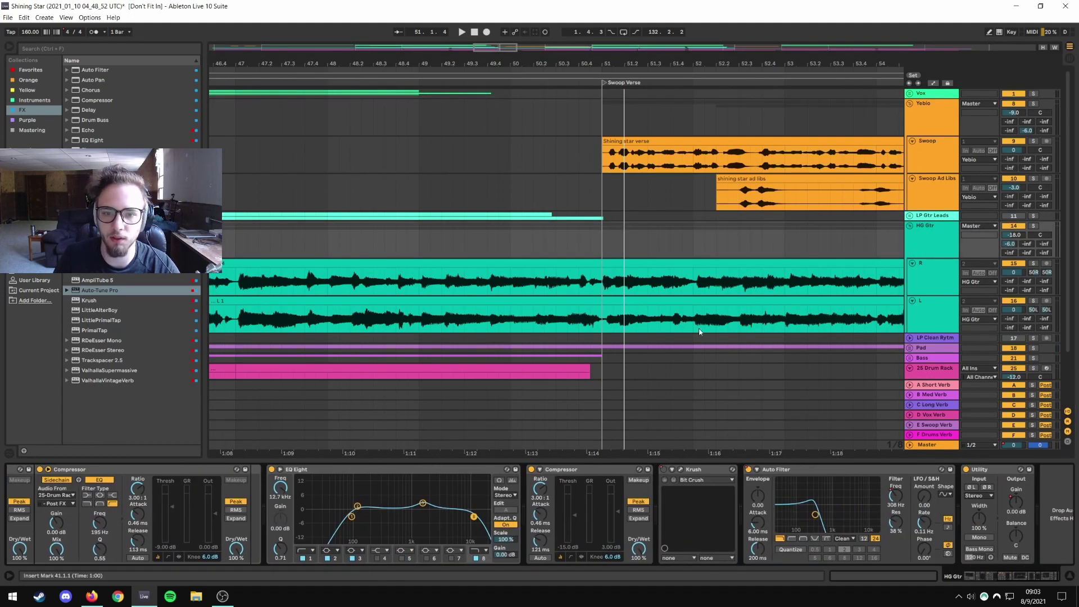
Show the automation lanes and display the Auto Filter Frequency envelope on the HG Gtr group.
key(a)
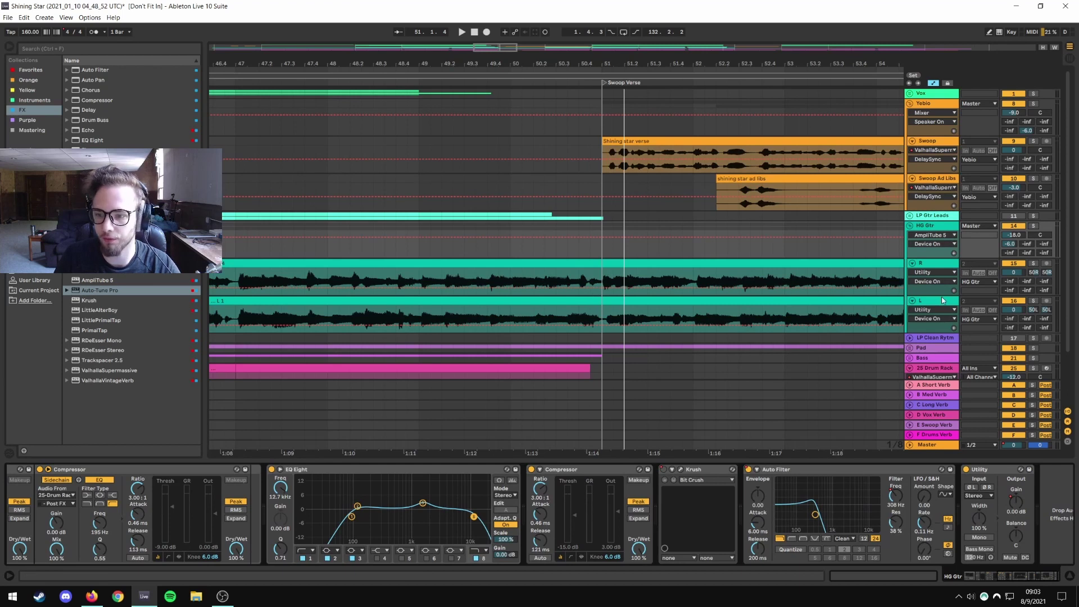
click(944, 243)
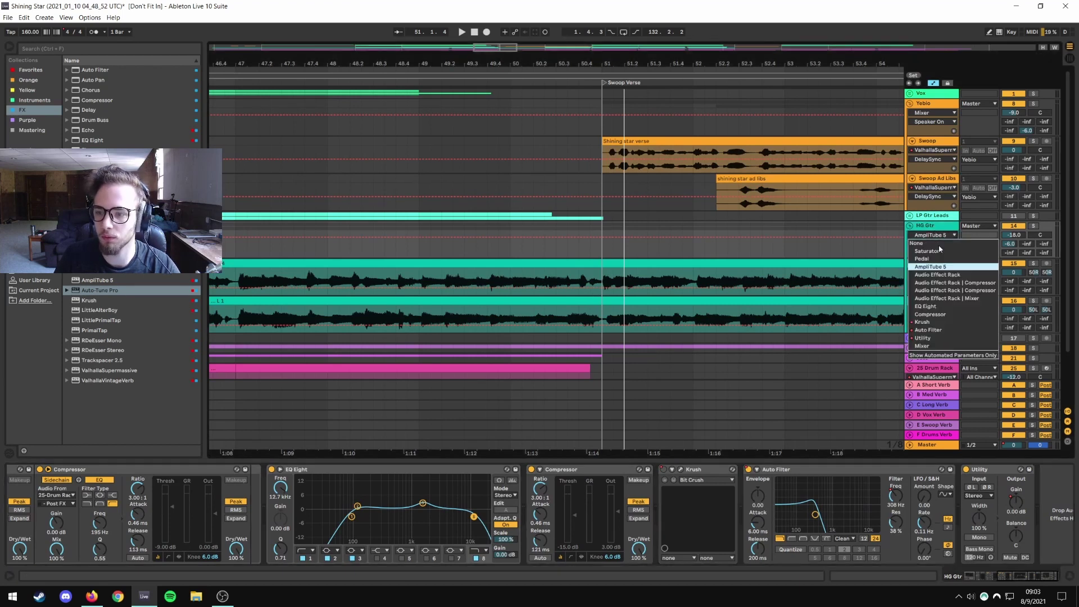
click(937, 331)
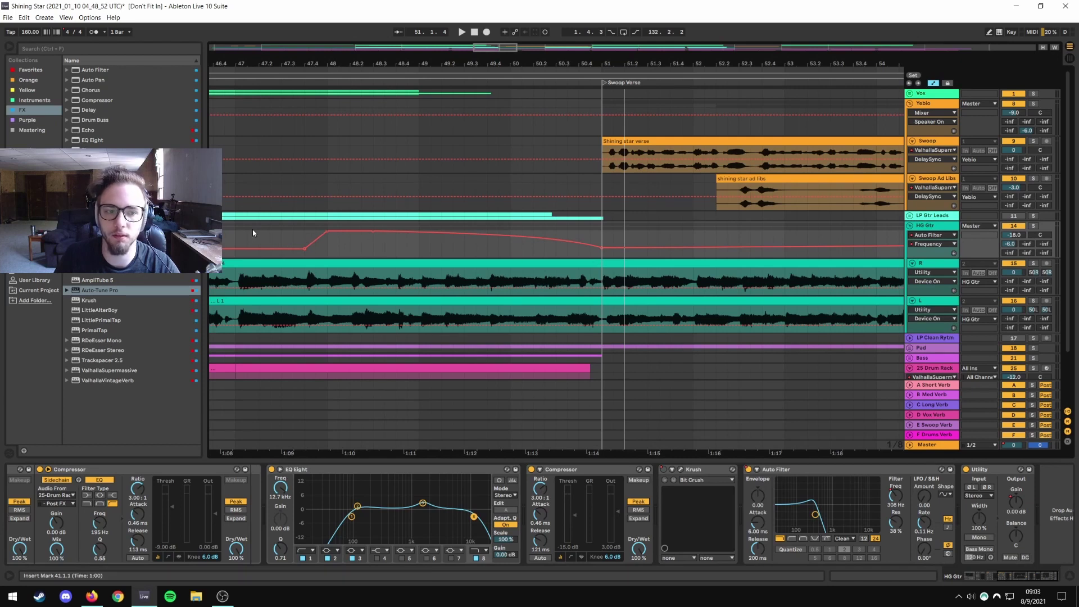
Set the insert marker to bar 47 on the HG Gtr group and play the filter sweep into the Swoop Verse.
click(235, 229)
key(space)
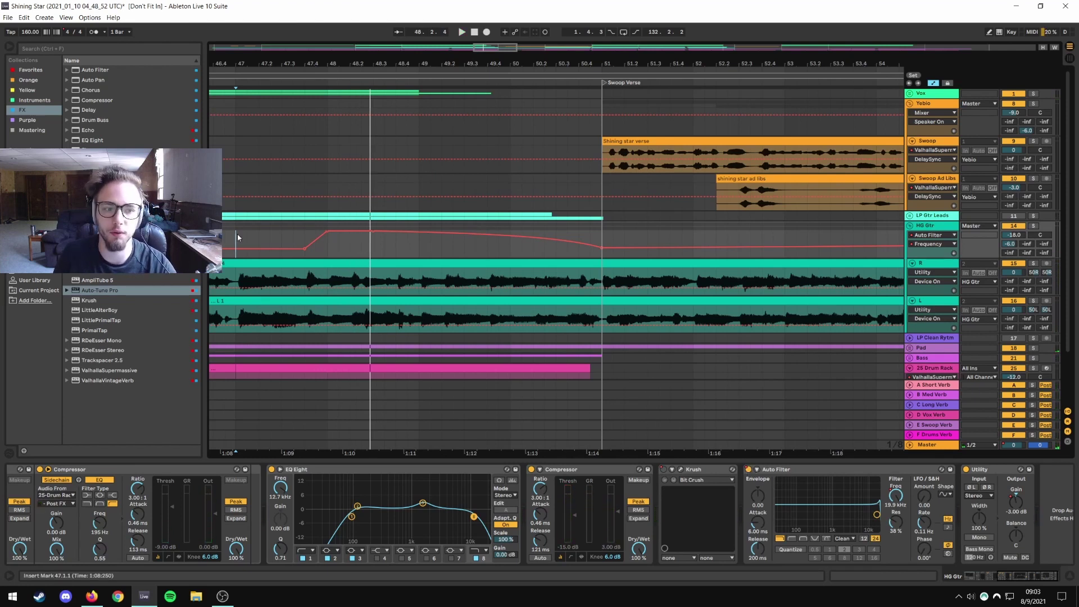
key(space)
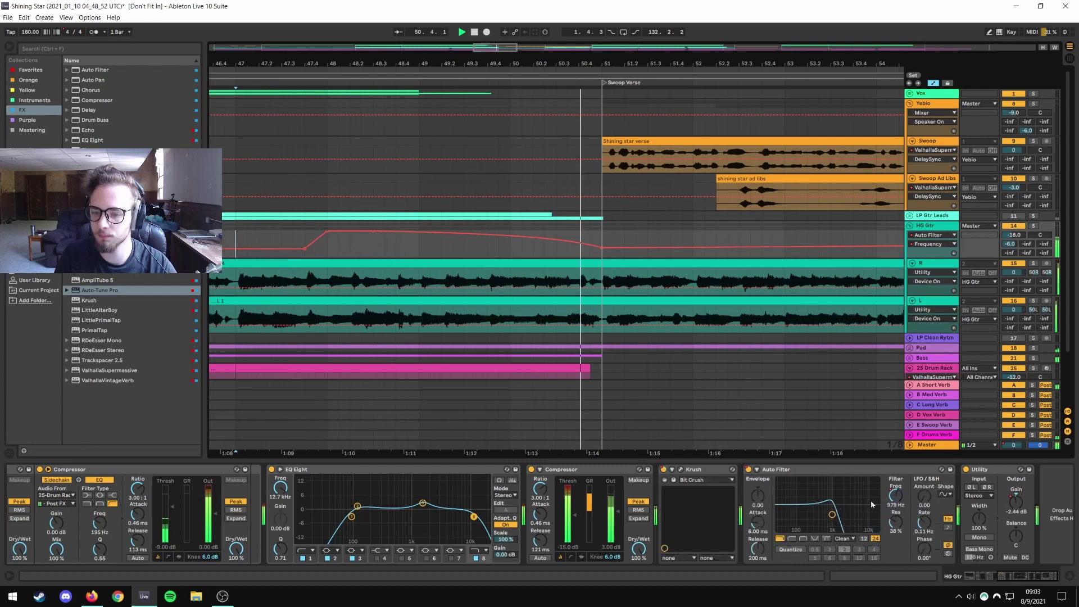
Open the HG Gtr group's Krush plug-in, display its Drive automation and play the transition from bar 47.
click(681, 470)
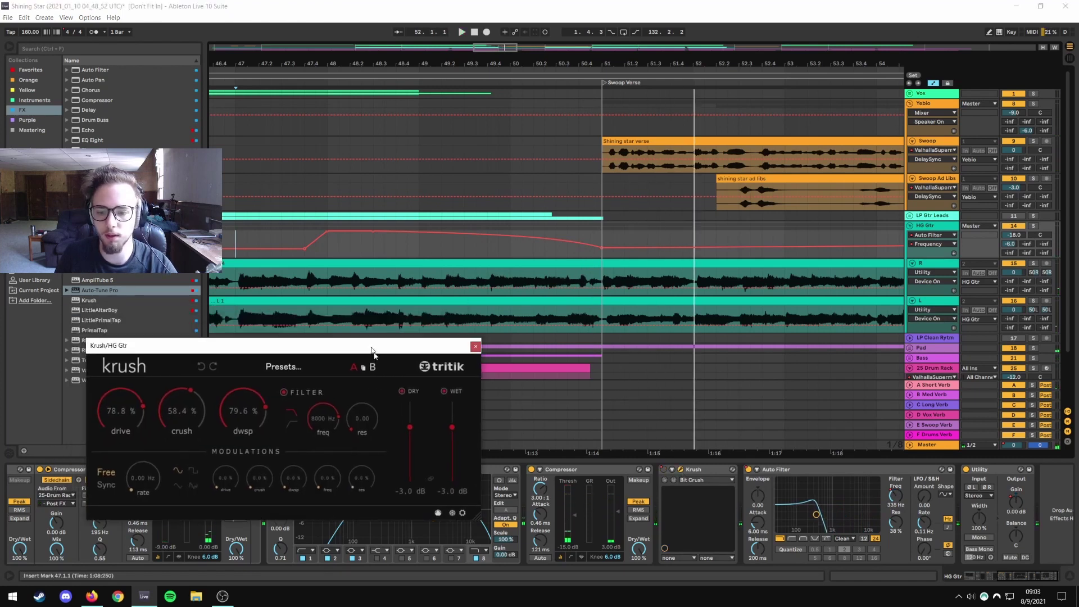
click(930, 235)
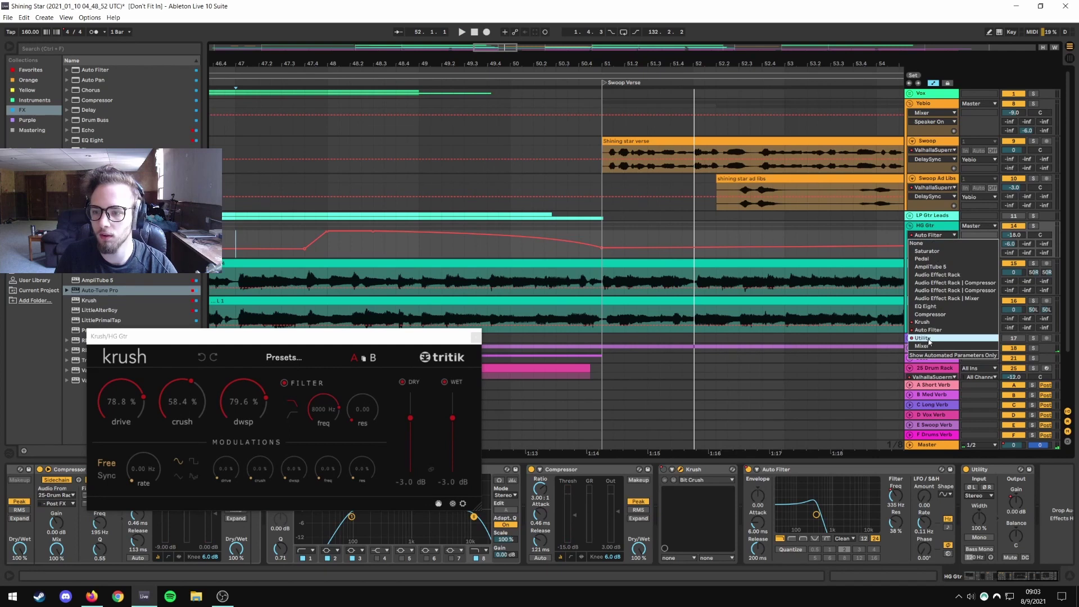
click(935, 322)
click(932, 245)
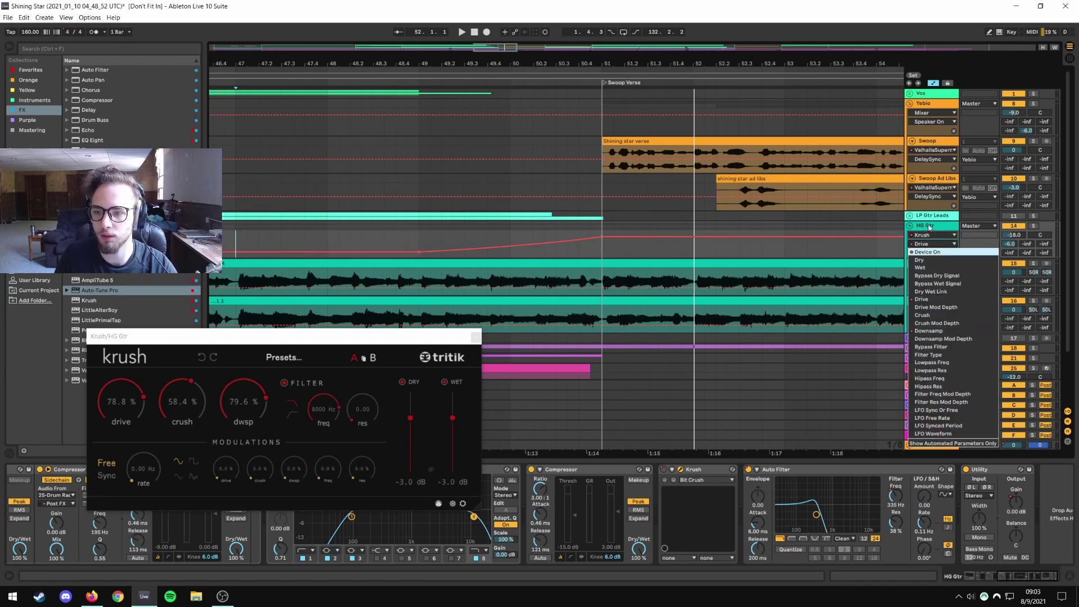
click(930, 226)
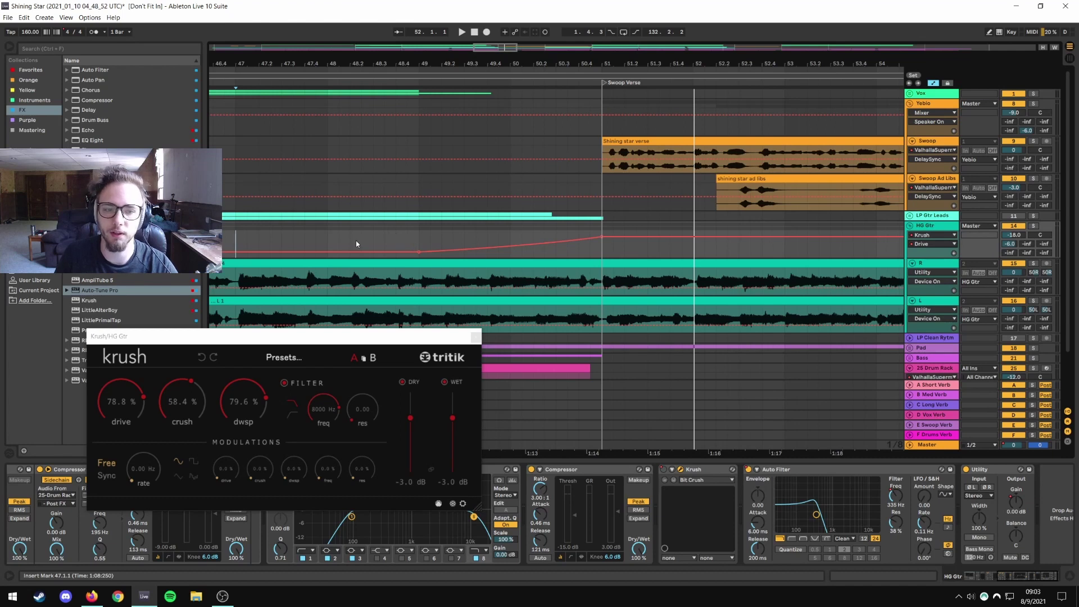
key(space)
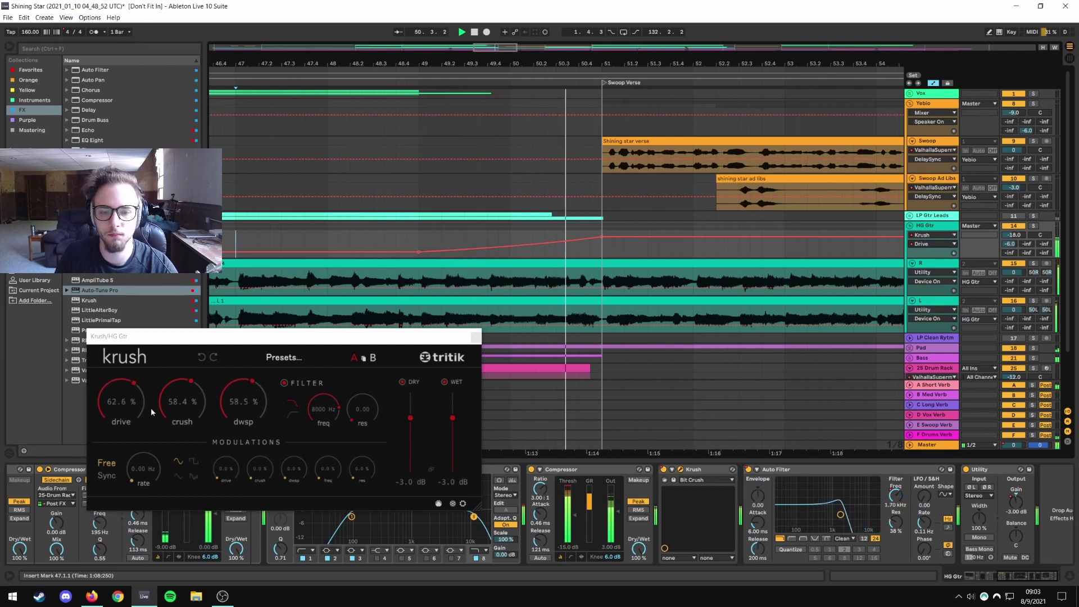
Display Krush's Downsamp automation on the HG Gtr group, play the transition again and close the plug-in window.
click(932, 244)
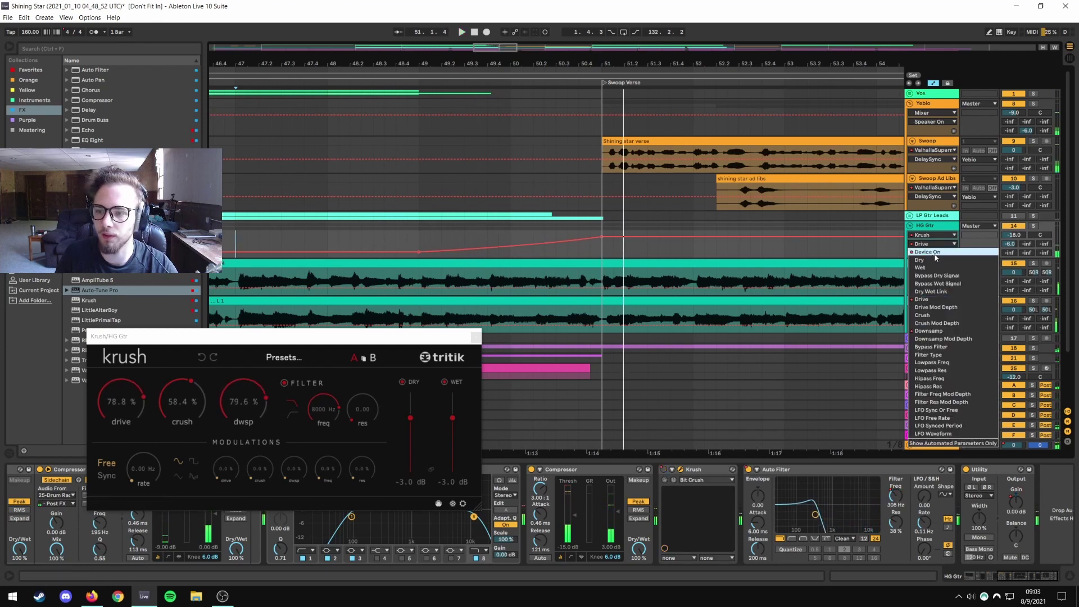
click(929, 331)
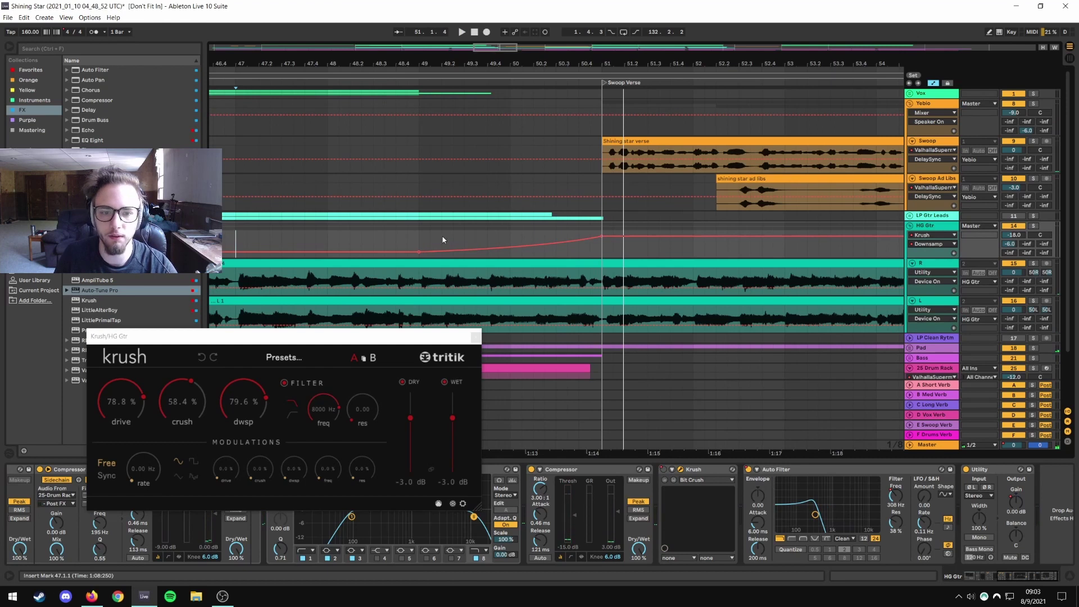
key(space)
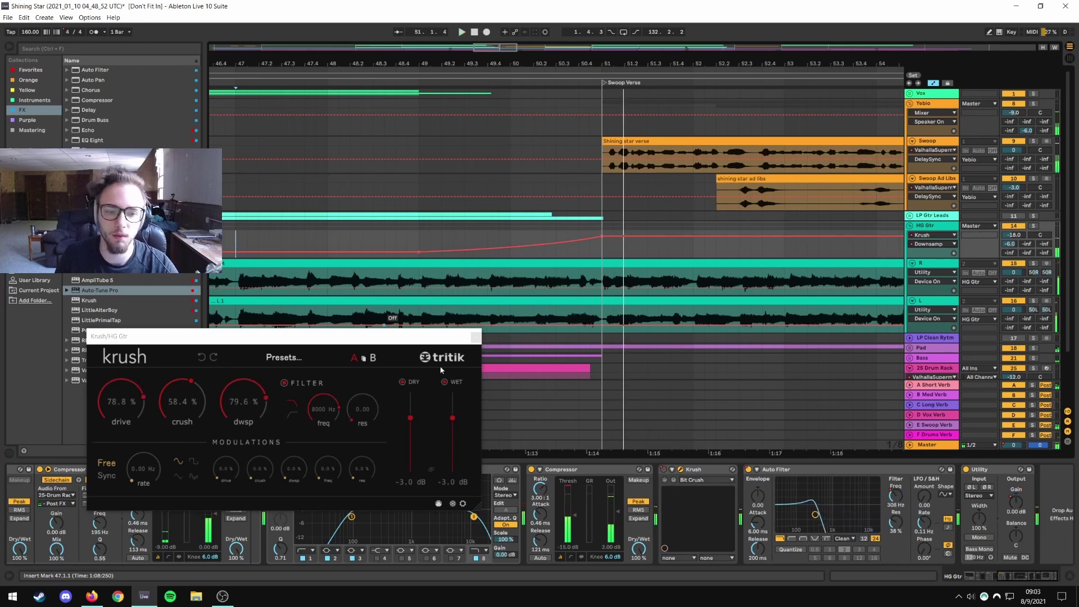
click(476, 338)
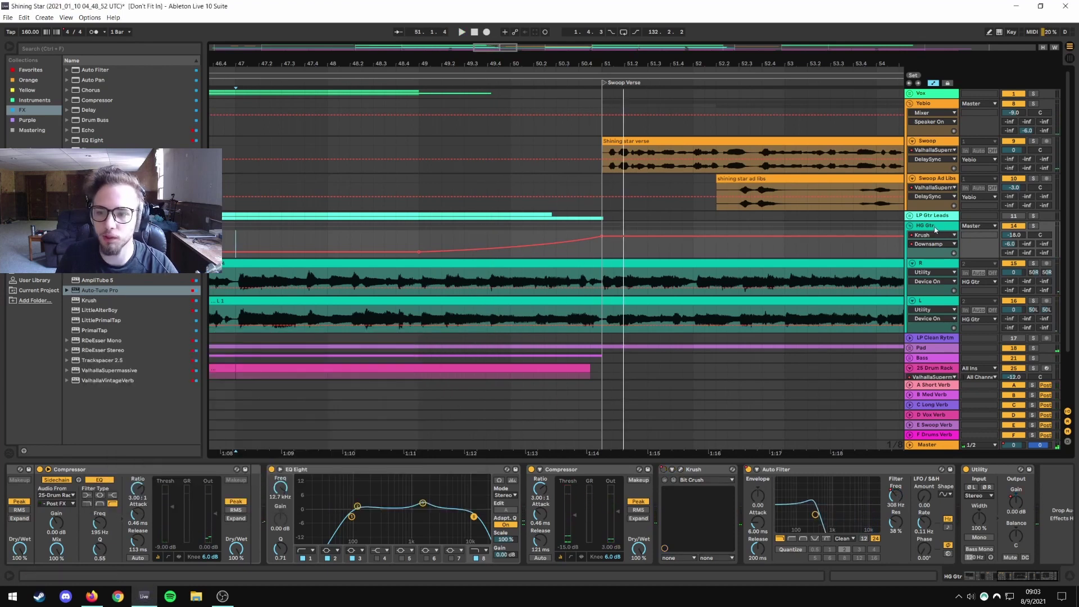
Switch the HG Gtr lane back to the Auto Filter Frequency envelope and examine it from the Intro through the Bridge.
click(820, 475)
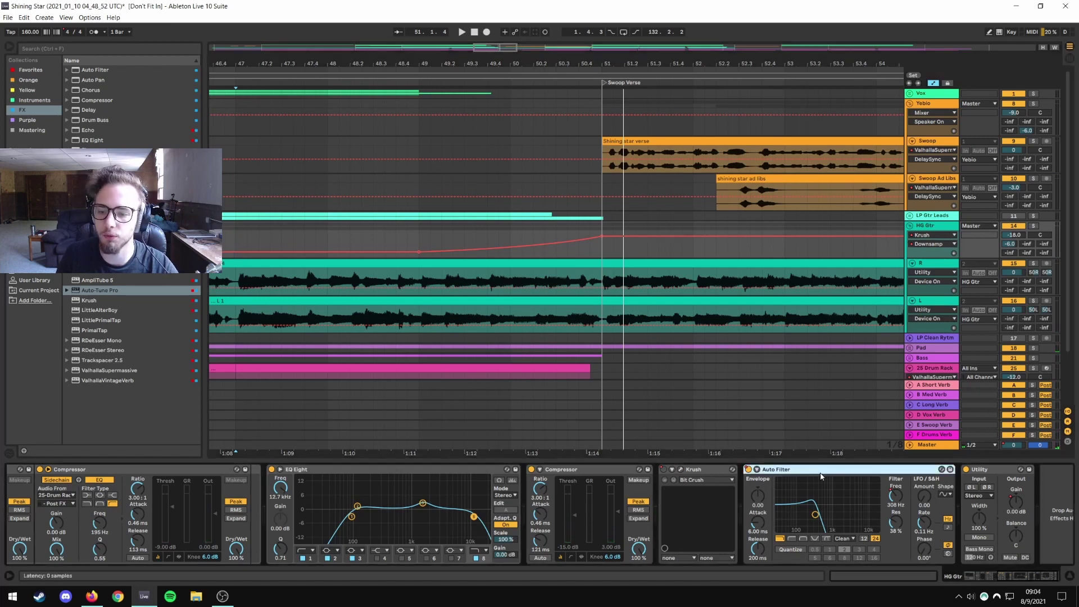
drag(734, 62, 734, 17)
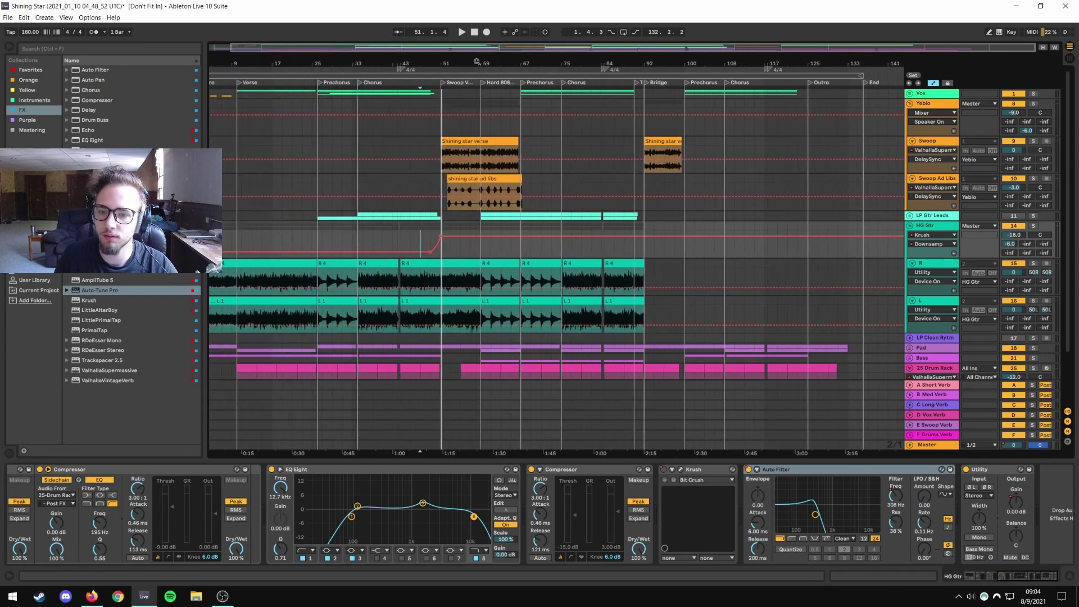
click(936, 233)
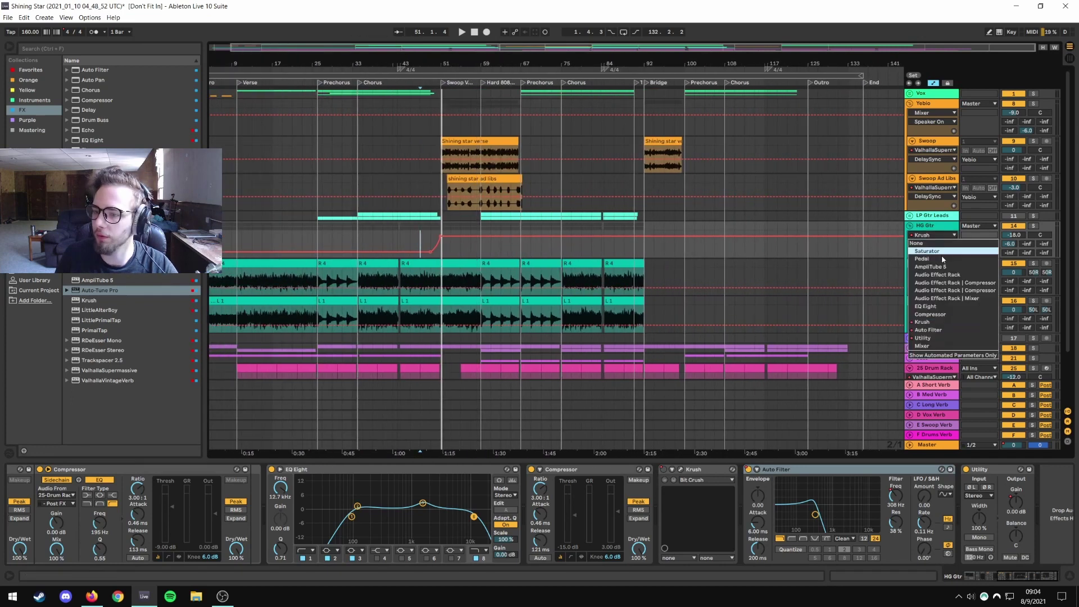
click(938, 332)
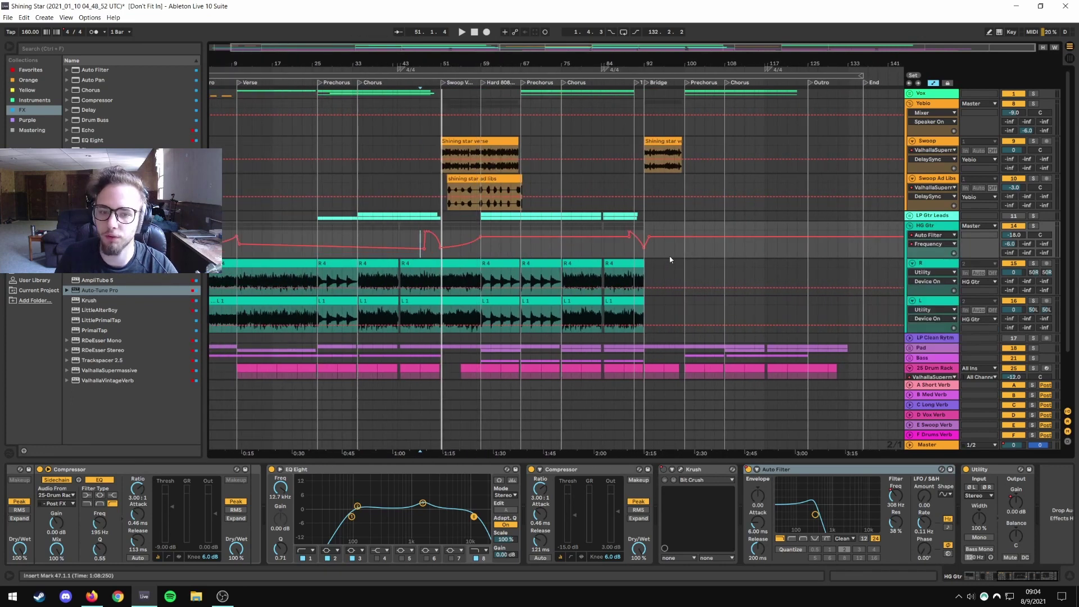
drag(227, 66, 255, 60)
key(minus)
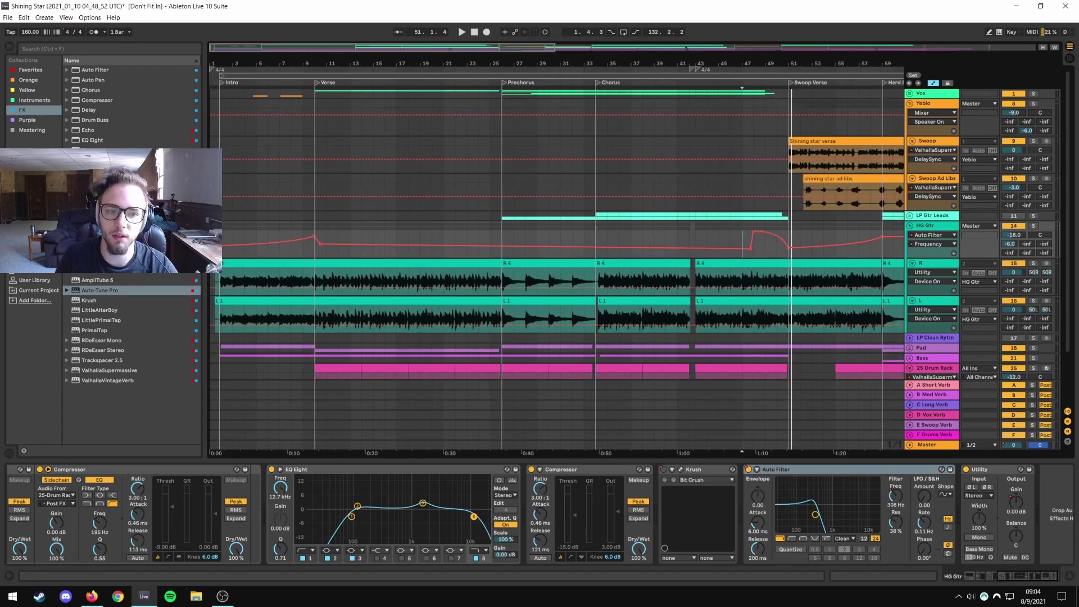
drag(661, 62, 652, 83)
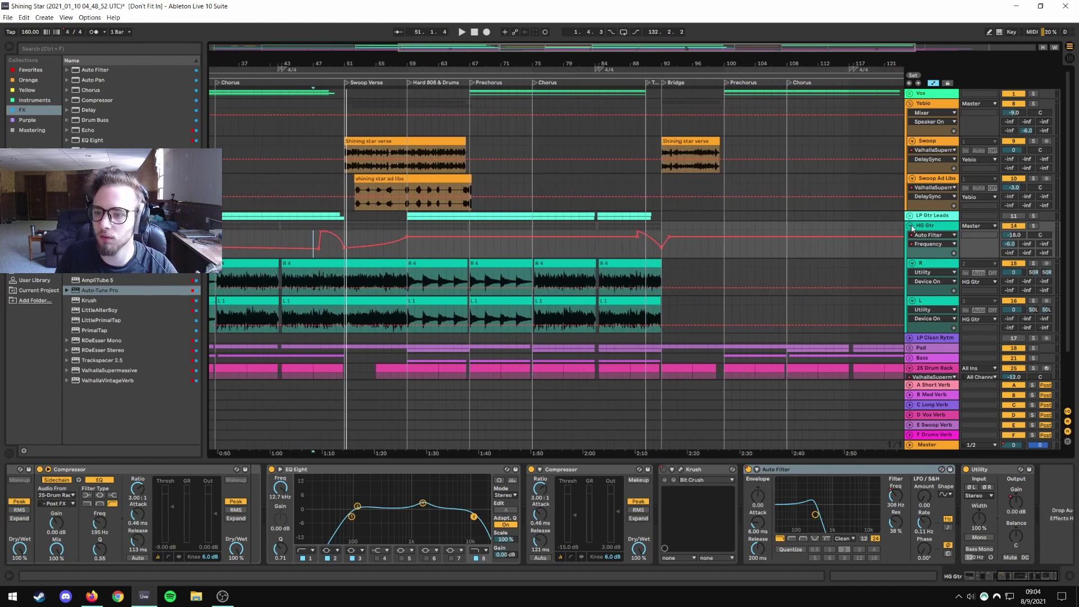
Fold the HG Gtr group and display the first Auto Filter's Frequency automation on the Drum Rack track.
click(910, 226)
key(a)
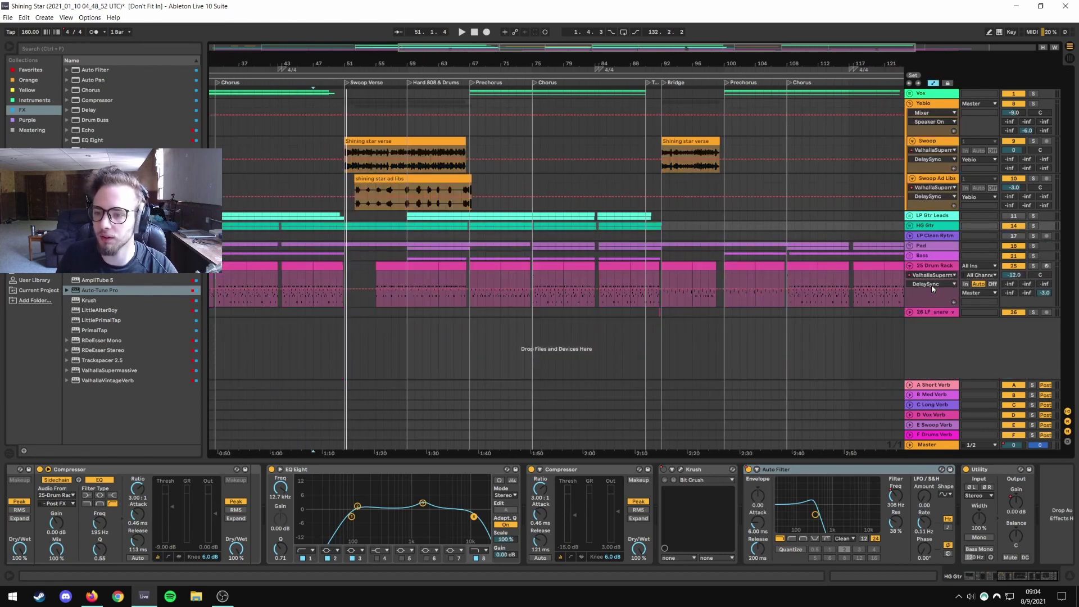
click(933, 275)
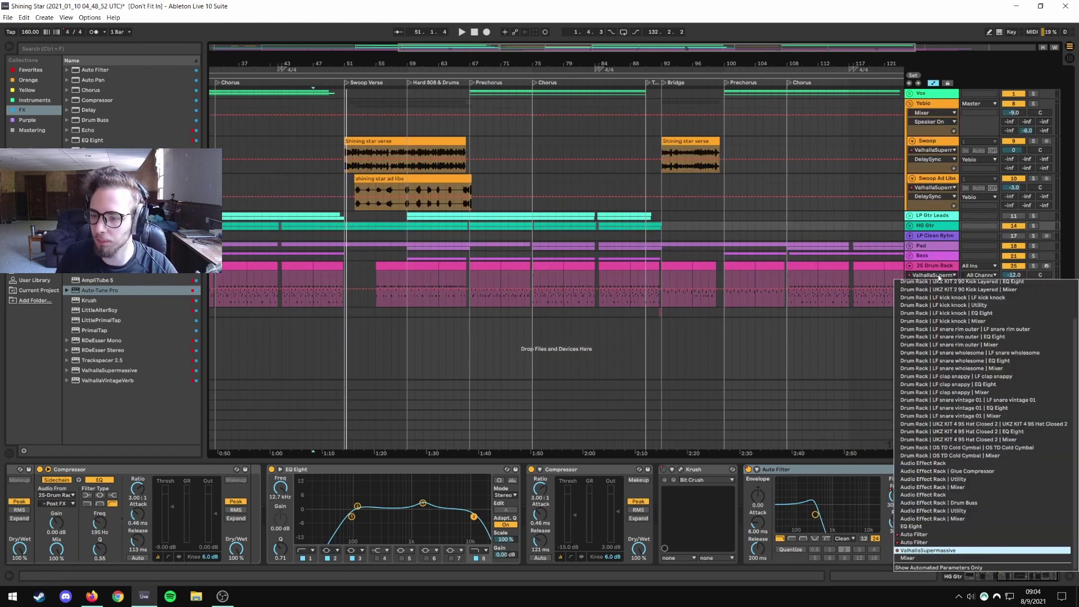
click(922, 535)
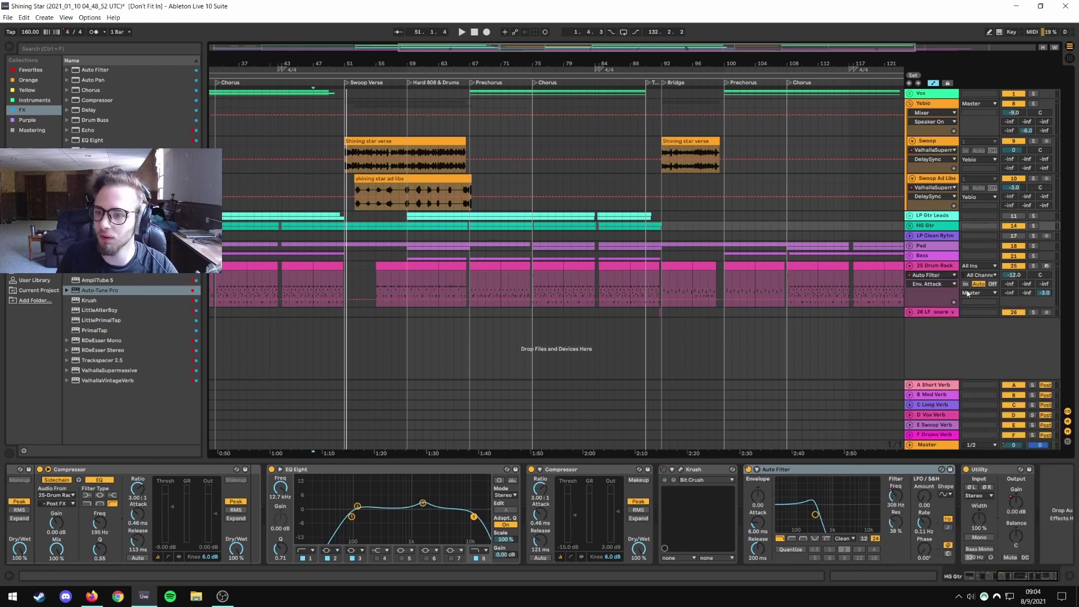
click(933, 284)
click(930, 325)
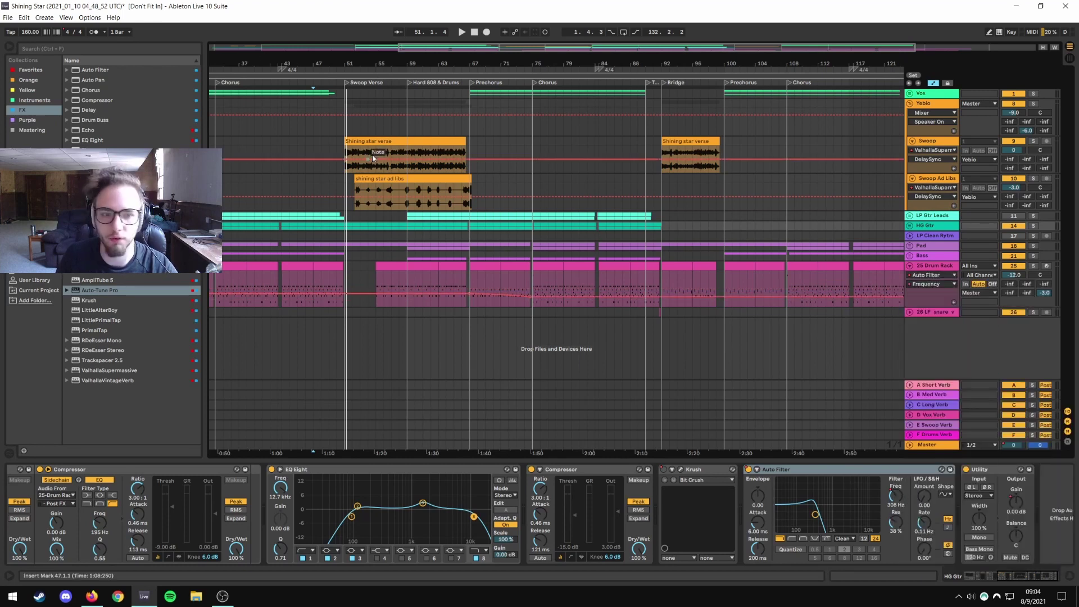
Set the insert marker to bar 67 on the Drum Rack track and play the second Prechorus, checking the displayed automation device.
drag(492, 64, 486, 242)
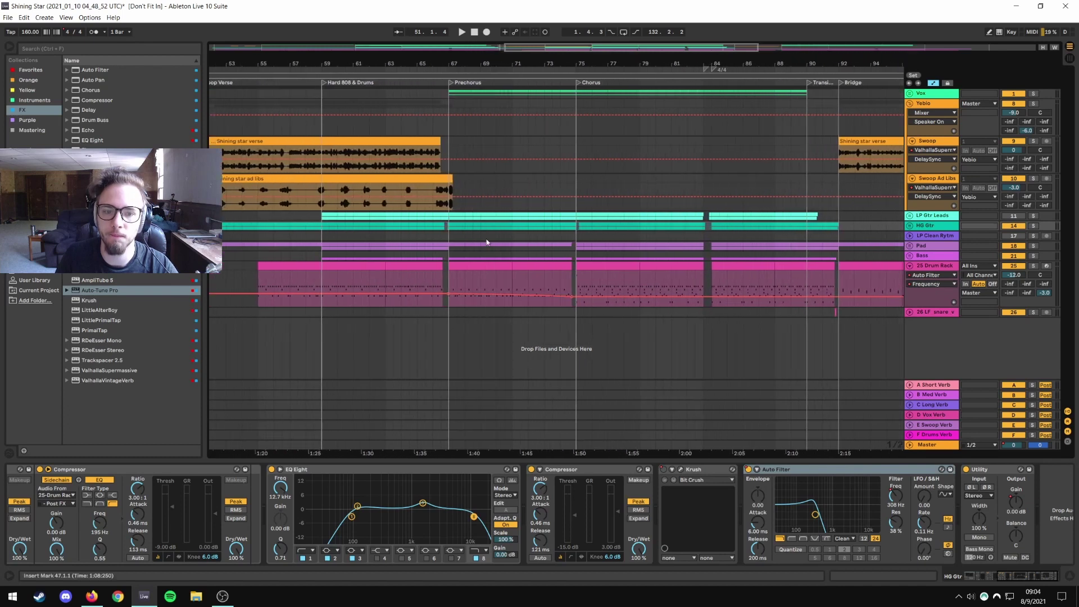
click(447, 278)
key(space)
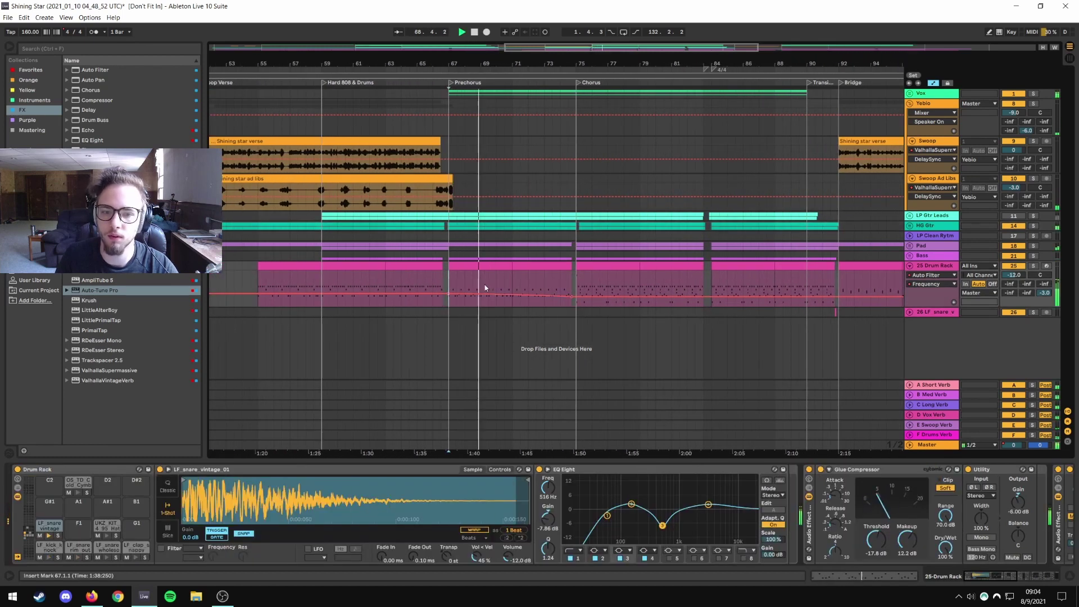
click(933, 275)
click(936, 277)
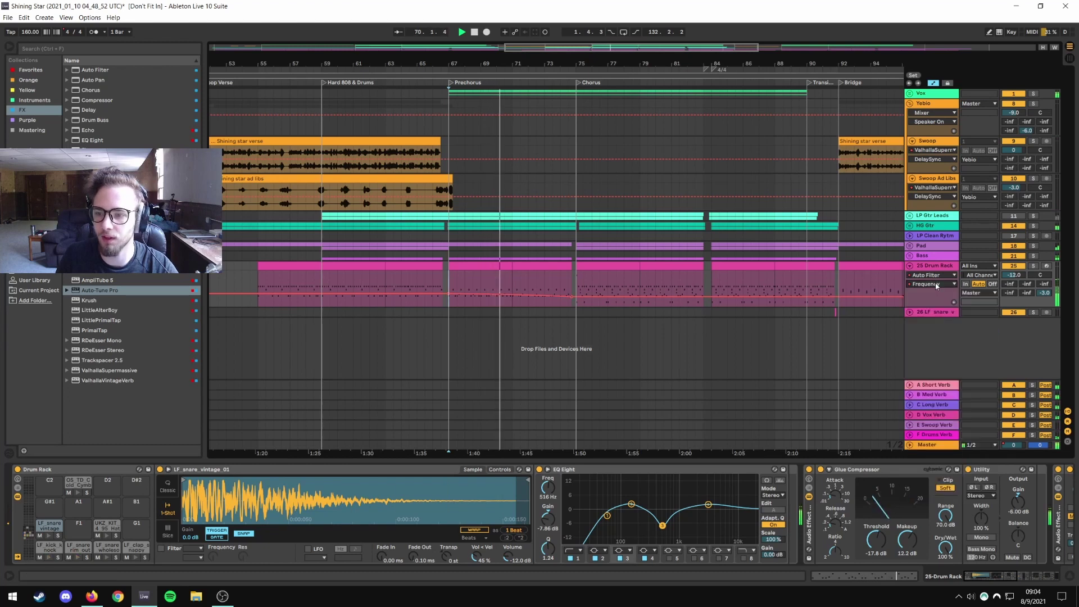
click(936, 276)
click(936, 277)
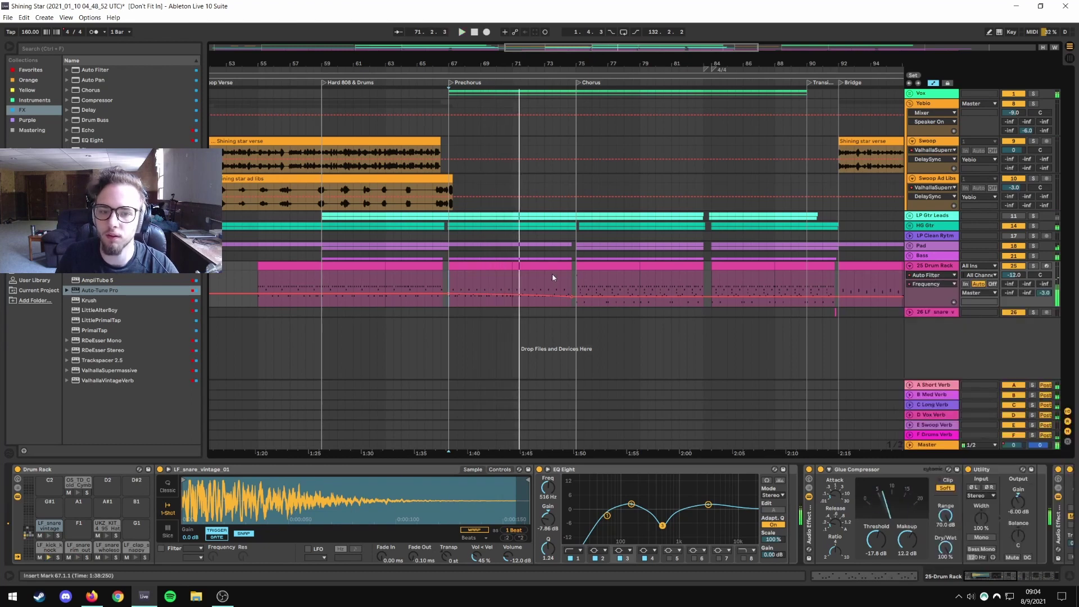
Select bars 67 to 71 on the Drum Rack track and display the Auto Filter's Device On automation.
click(493, 267)
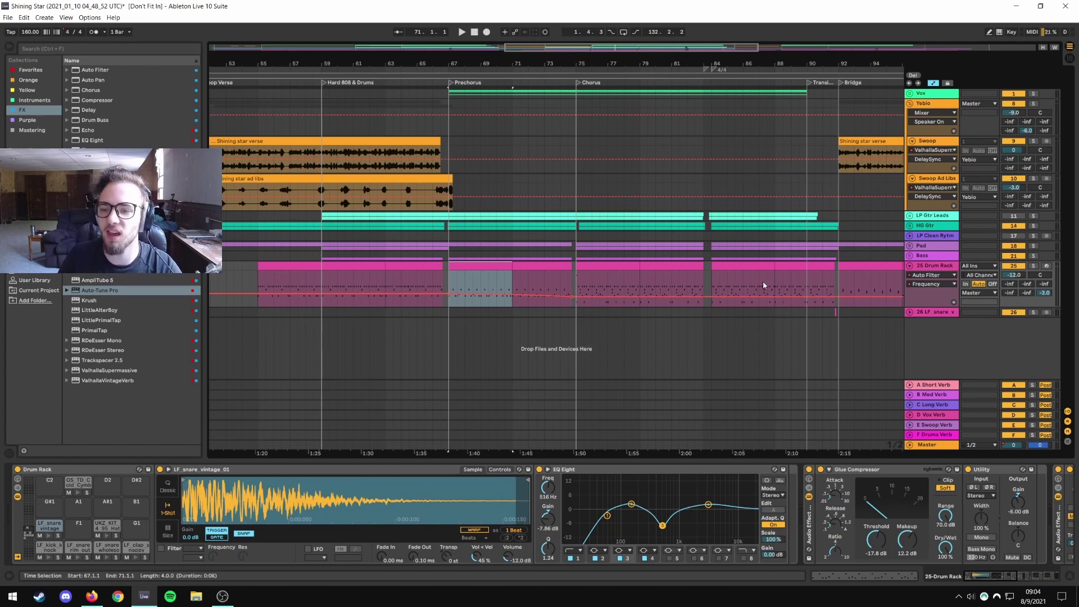
click(928, 284)
click(933, 292)
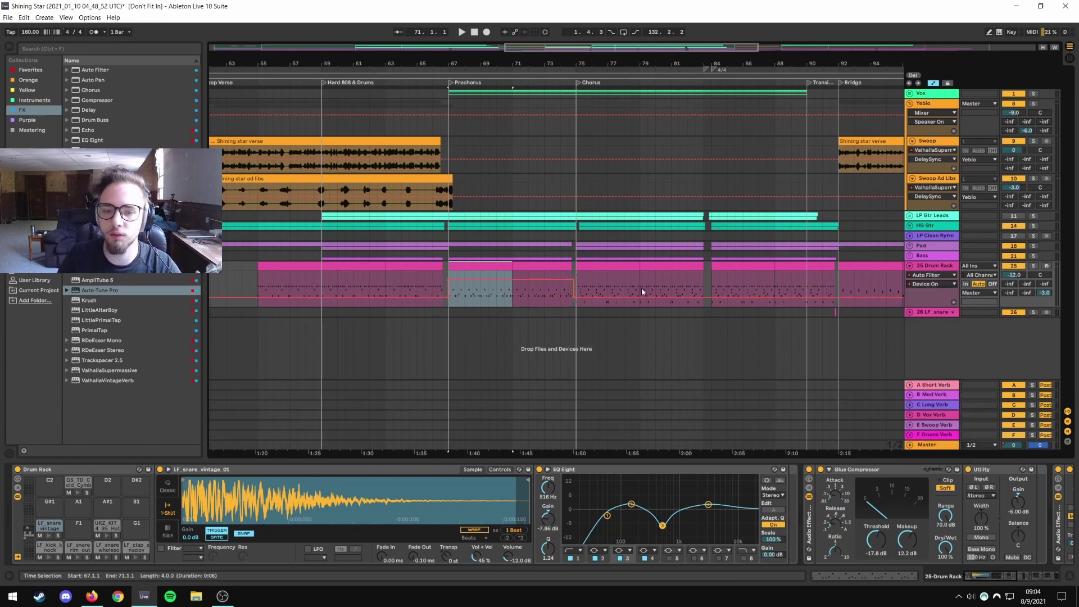
Display the Auto Filter's Frequency automation on the Drum Rack track and bring both Auto Filters in its device chain into view.
click(930, 284)
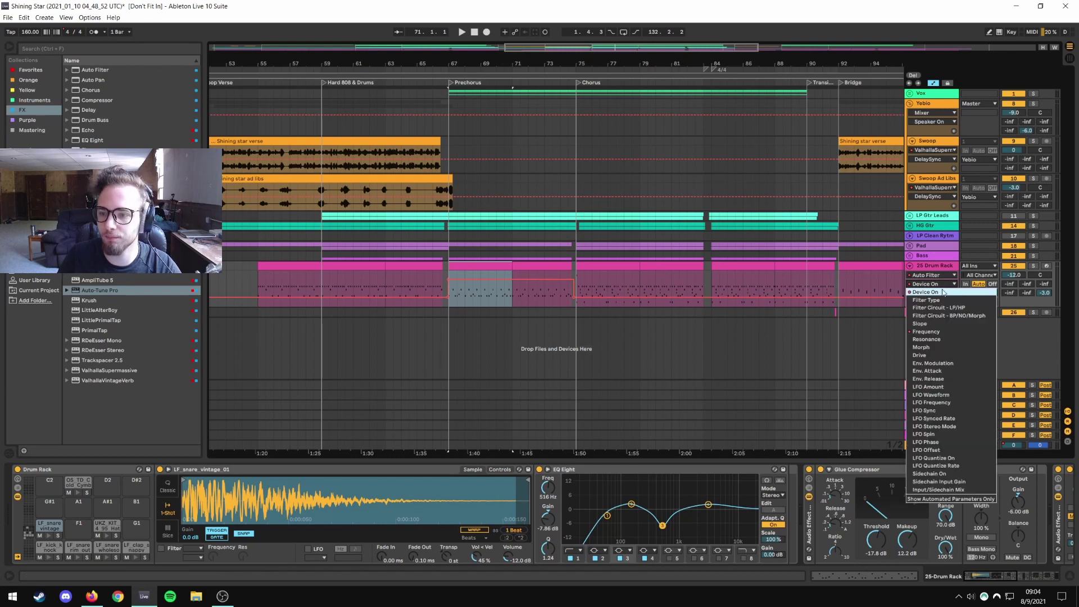
click(931, 332)
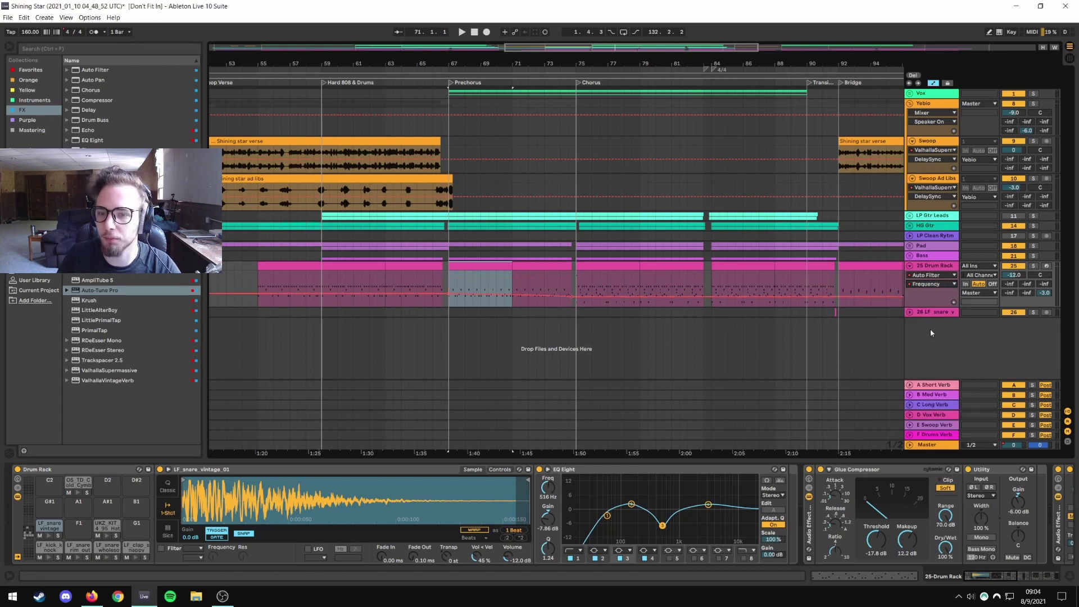
click(928, 286)
click(929, 275)
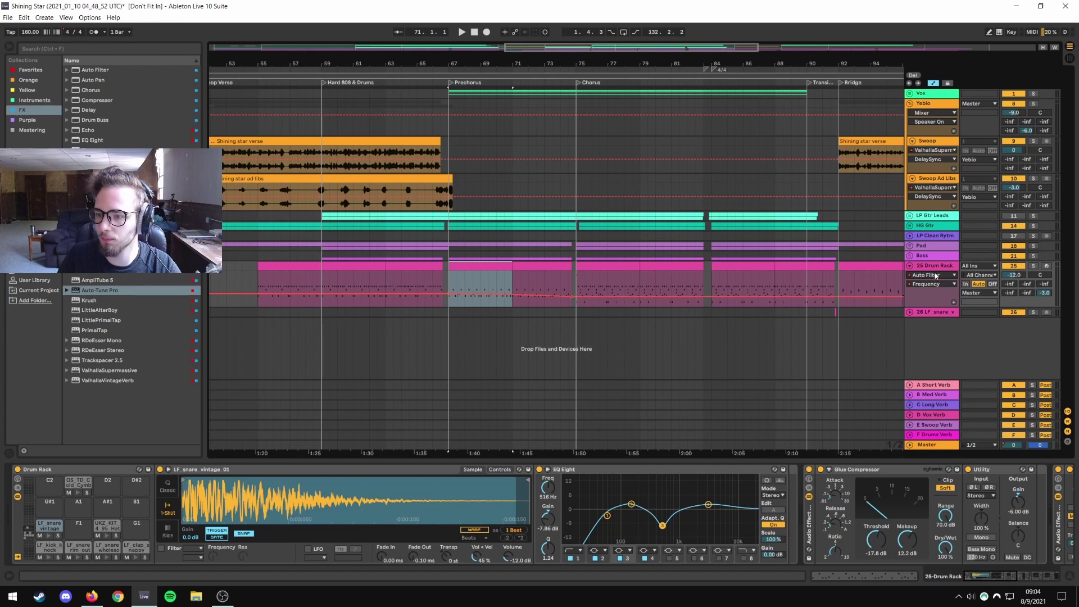
drag(997, 577, 1037, 574)
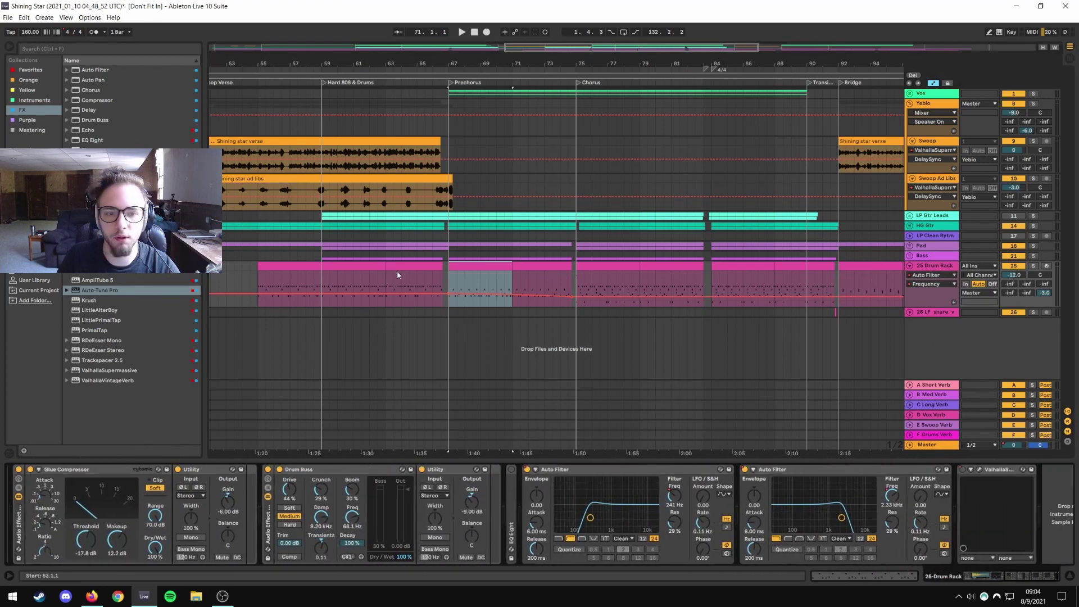
Play the second Prechorus from bar 67 into the Chorus to follow the drum filter sweep, hide the automation lanes and stop playback.
click(451, 286)
click(446, 281)
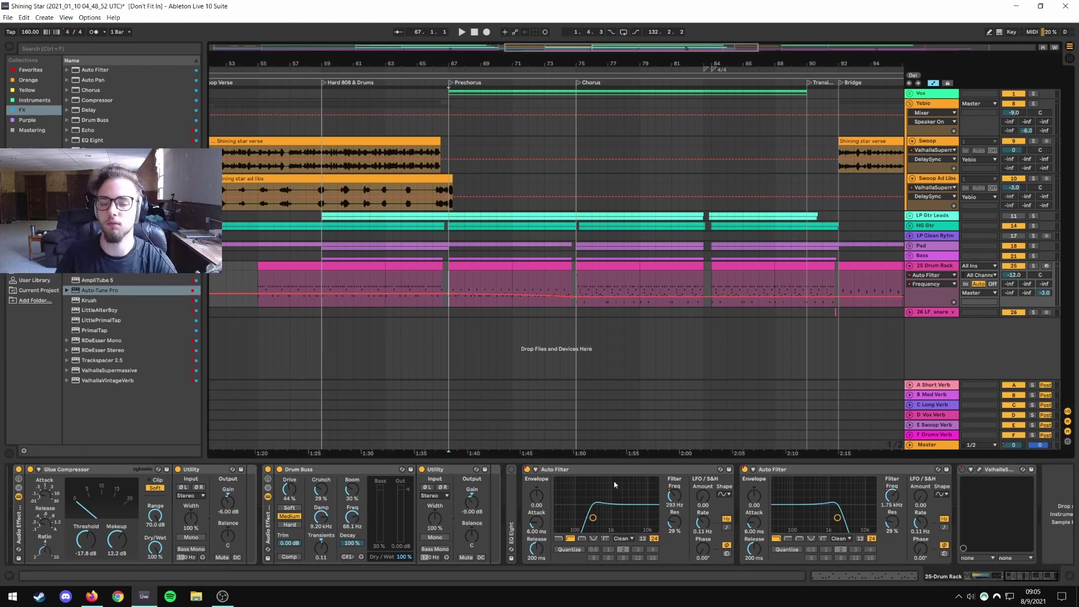
key(space)
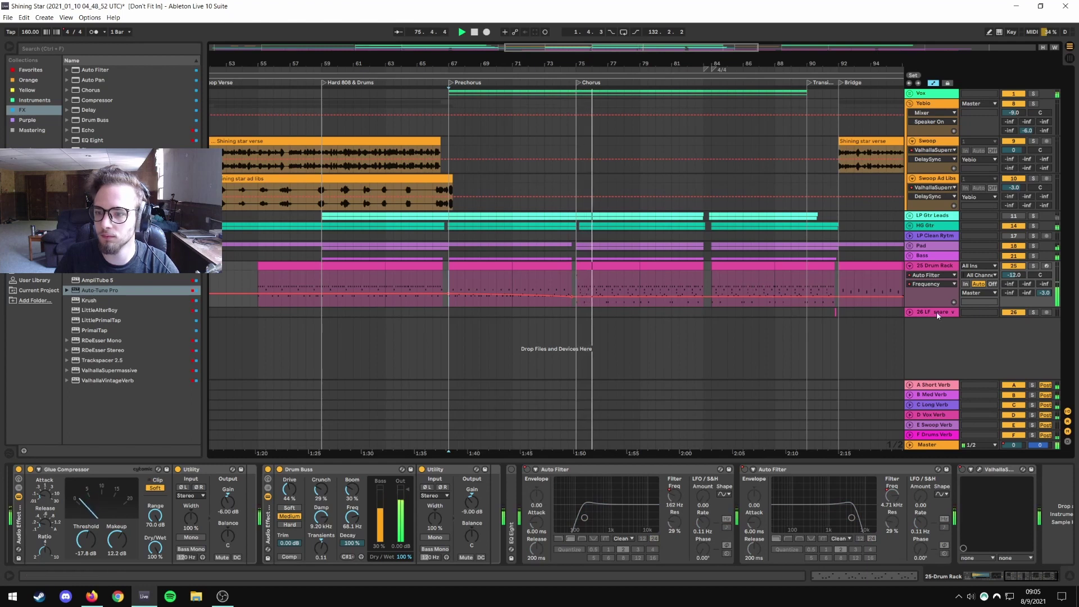
key(a)
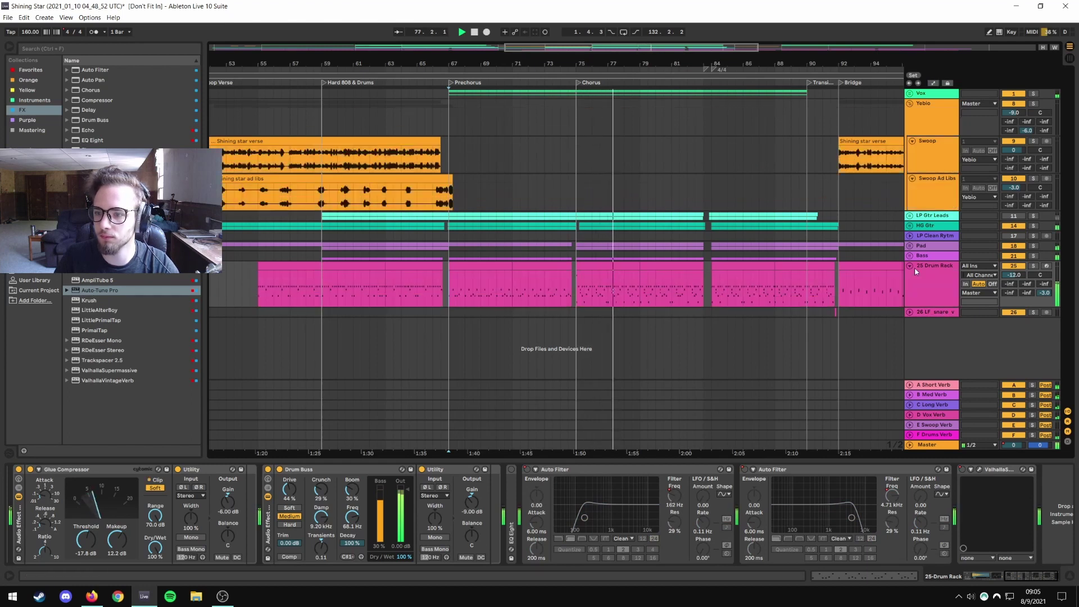
key(space)
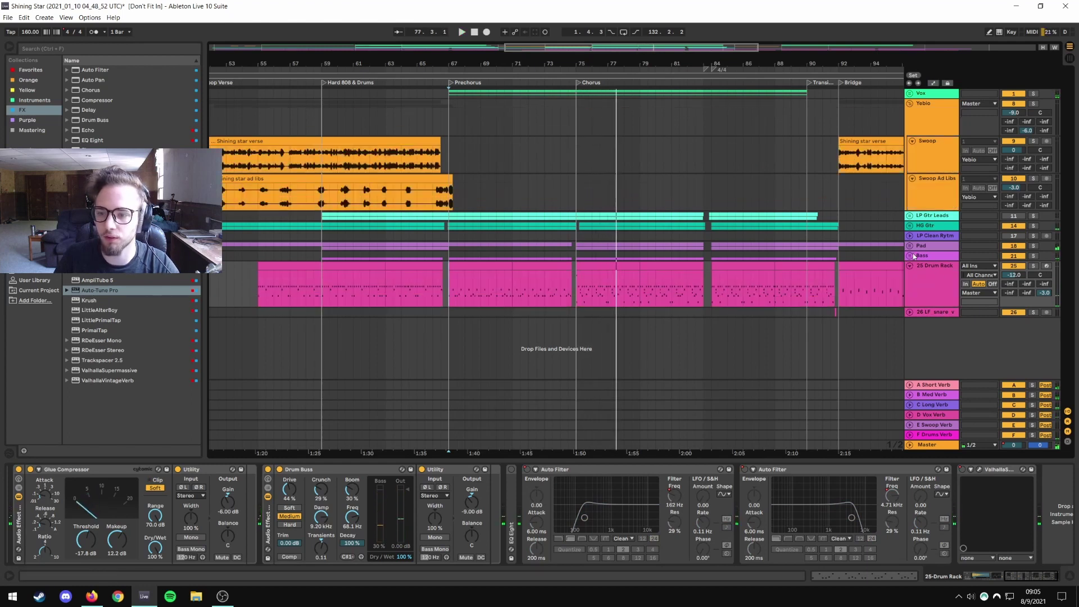
Unfold the Bass group, inspect the device chains of the Bass Gtr, 808 and Bass group tracks, and fold the group again.
click(938, 257)
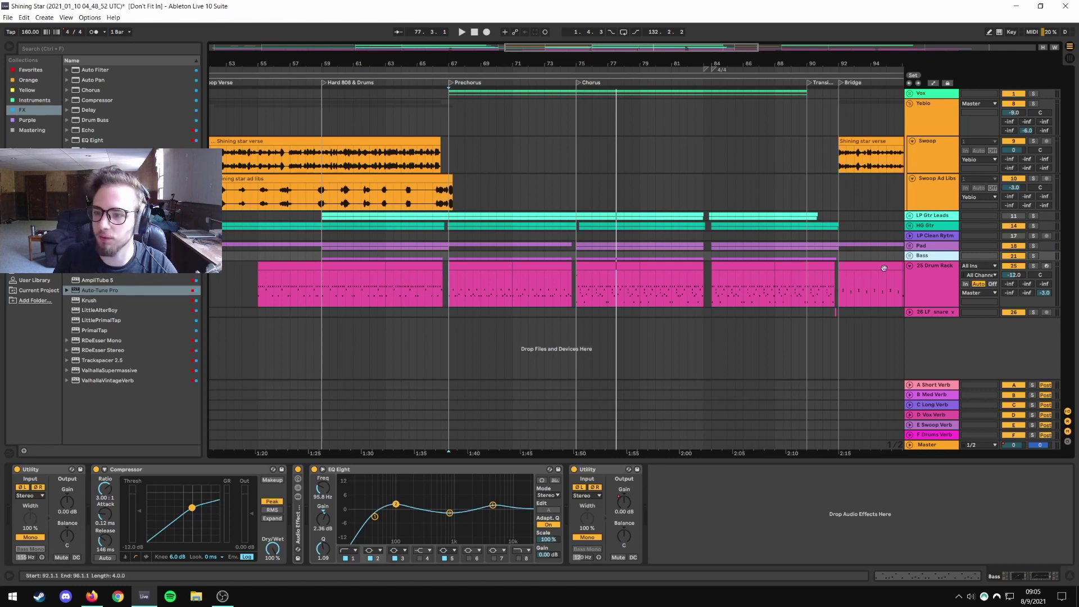
click(909, 256)
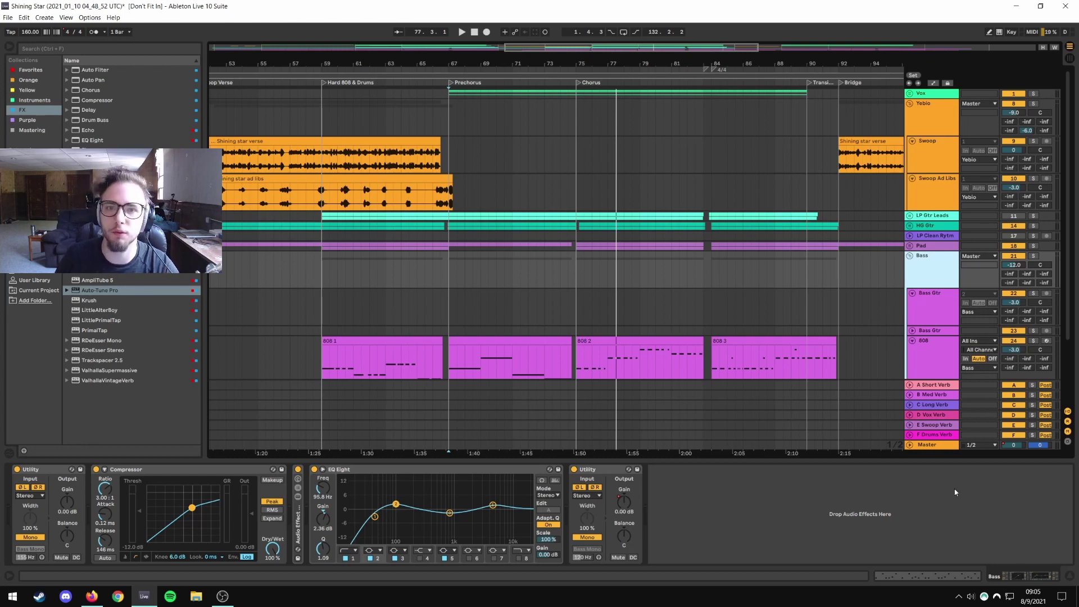
click(931, 311)
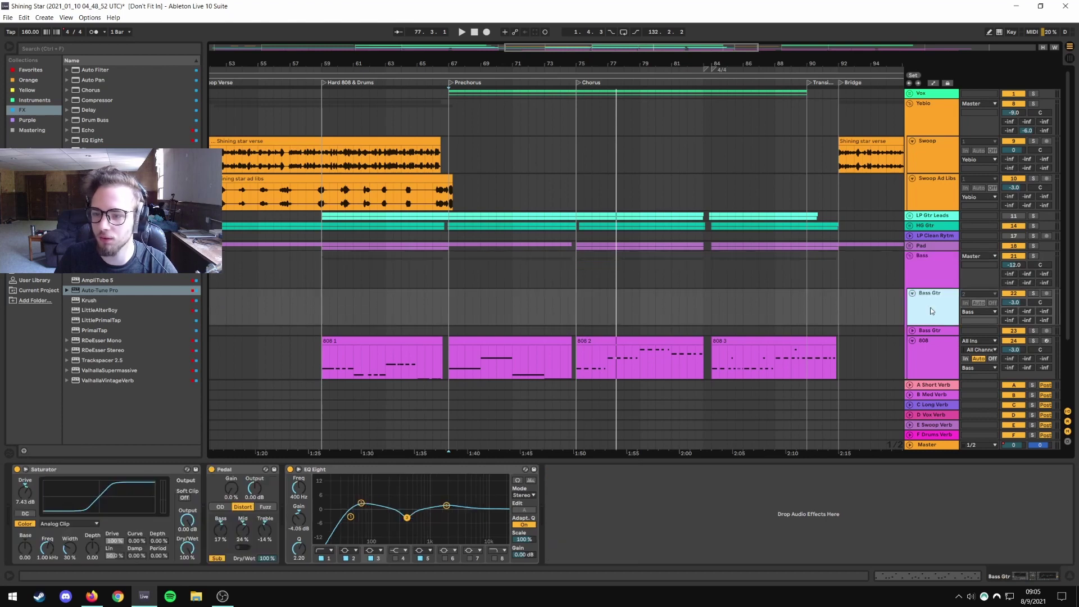
click(924, 353)
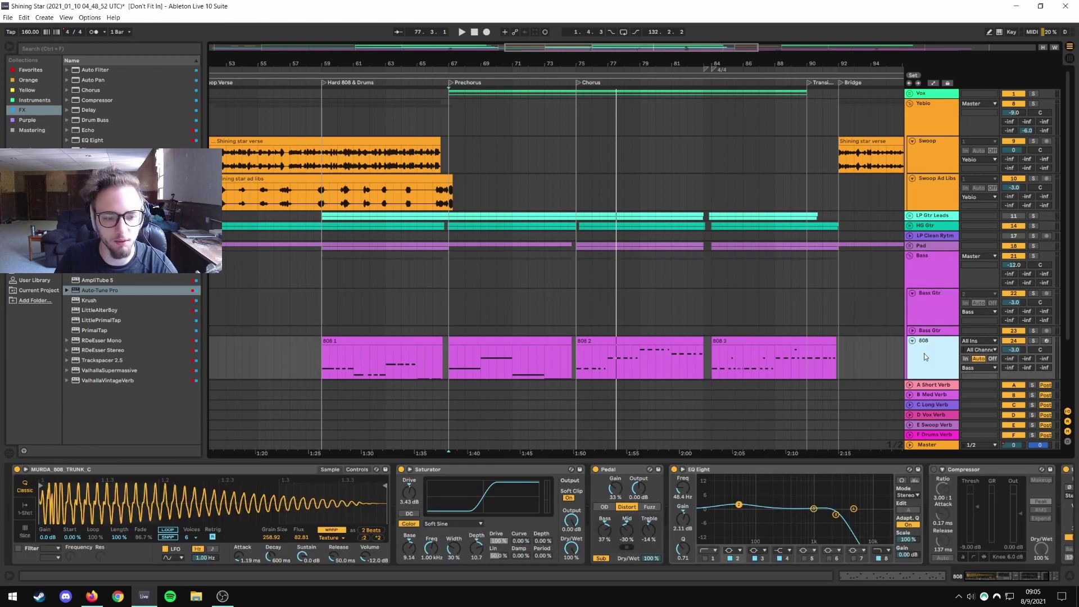
click(919, 261)
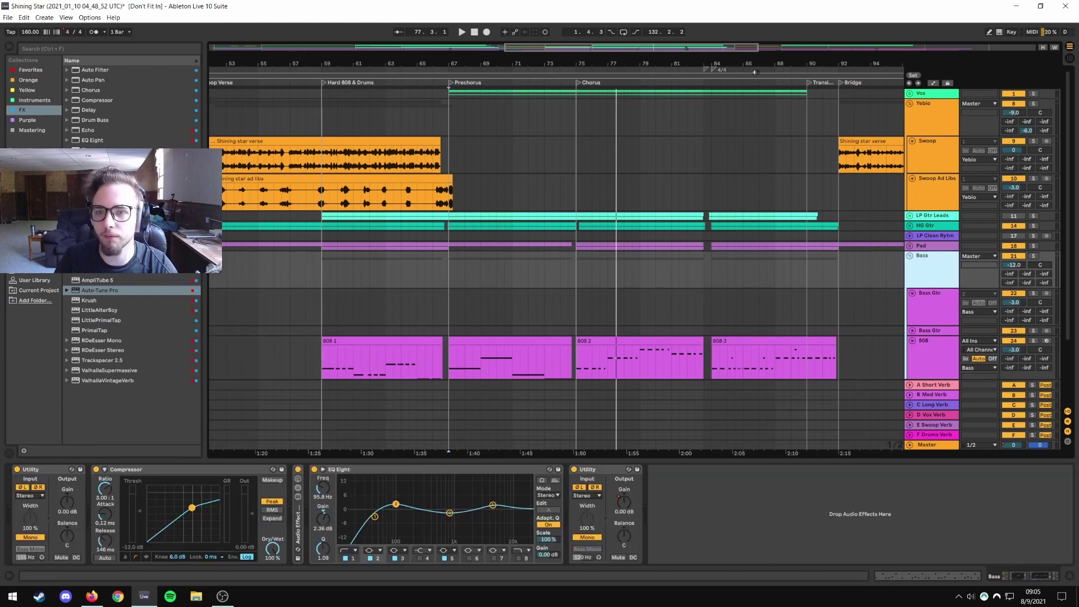
drag(752, 64, 718, 65)
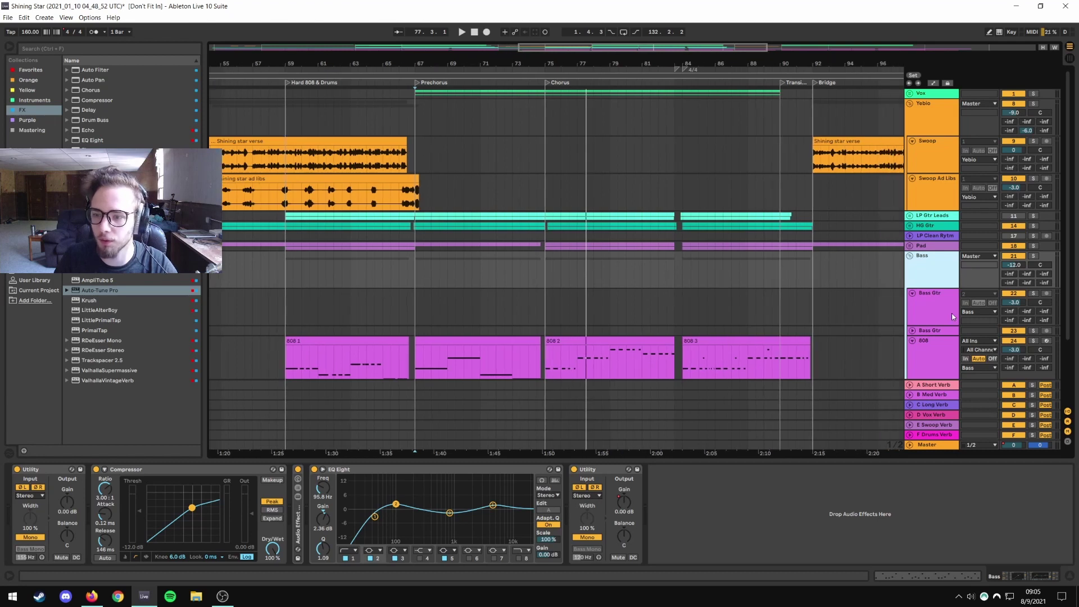
click(910, 256)
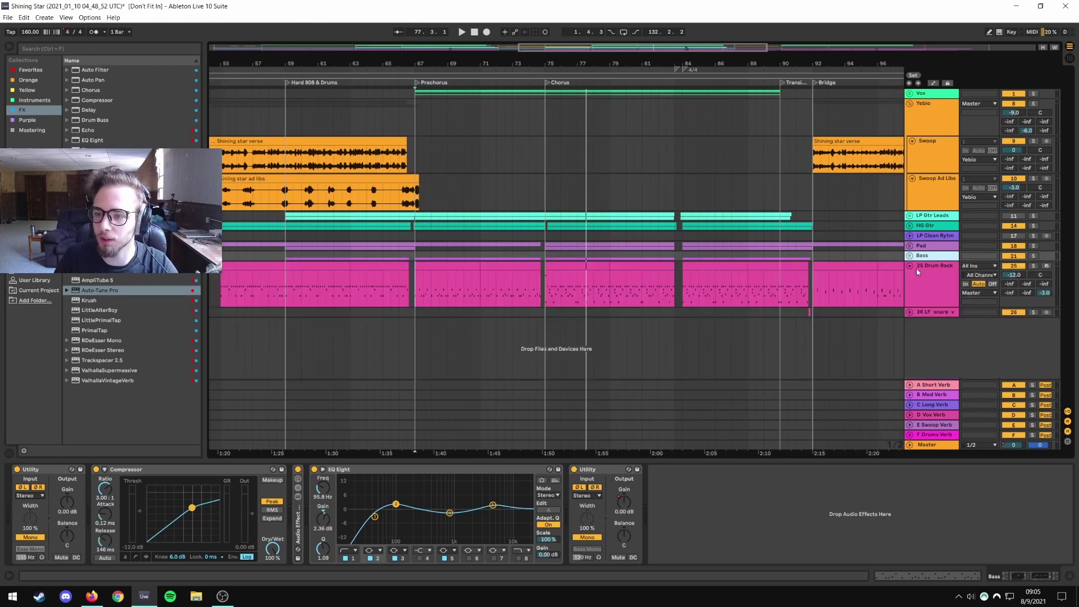
Show the LF_snare_vintage_01 track's device chain and place the insert marker at bar 92 on the Swoop track, where the Bridge starts.
click(927, 267)
drag(663, 59, 823, 266)
click(425, 256)
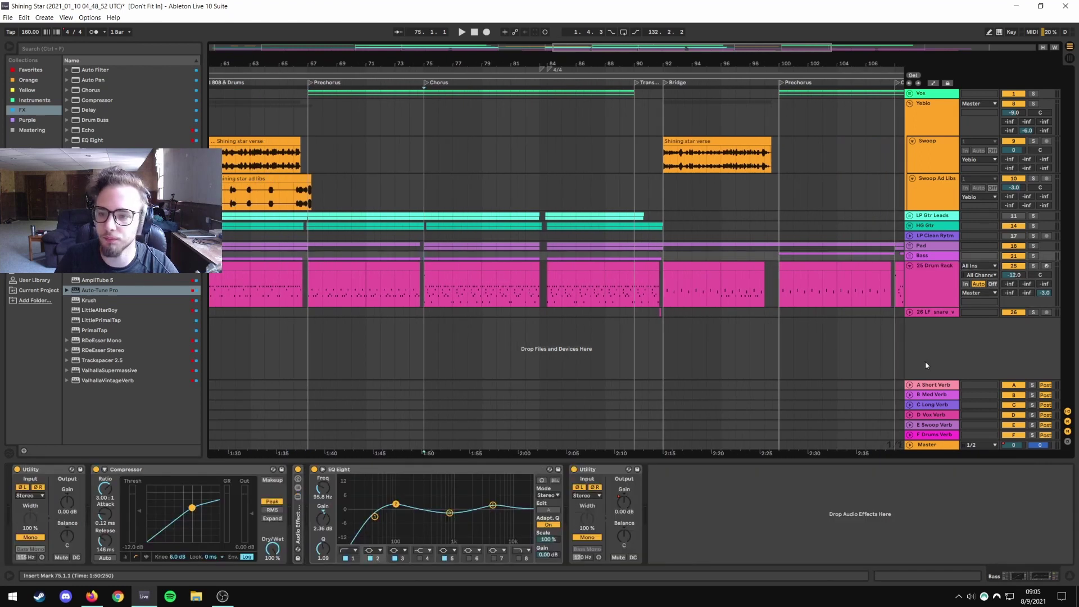
click(930, 313)
drag(744, 57, 436, 119)
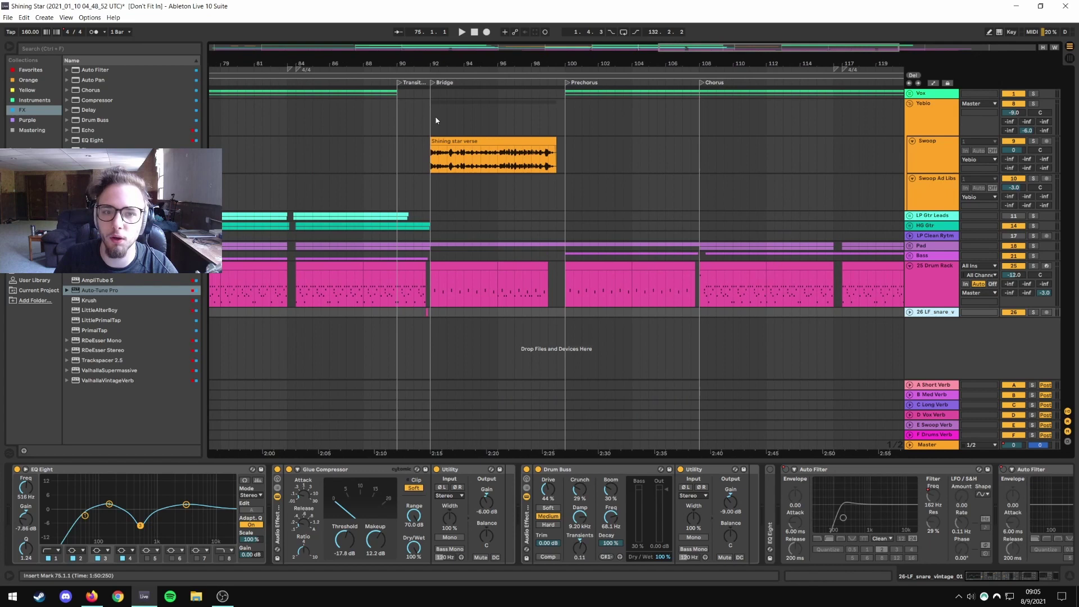
click(431, 154)
Go to bar 121 in the last Chorus, unfold the Vox group and display its ValhallaSupermassive Mix automation.
scroll(647, 118, right, 10)
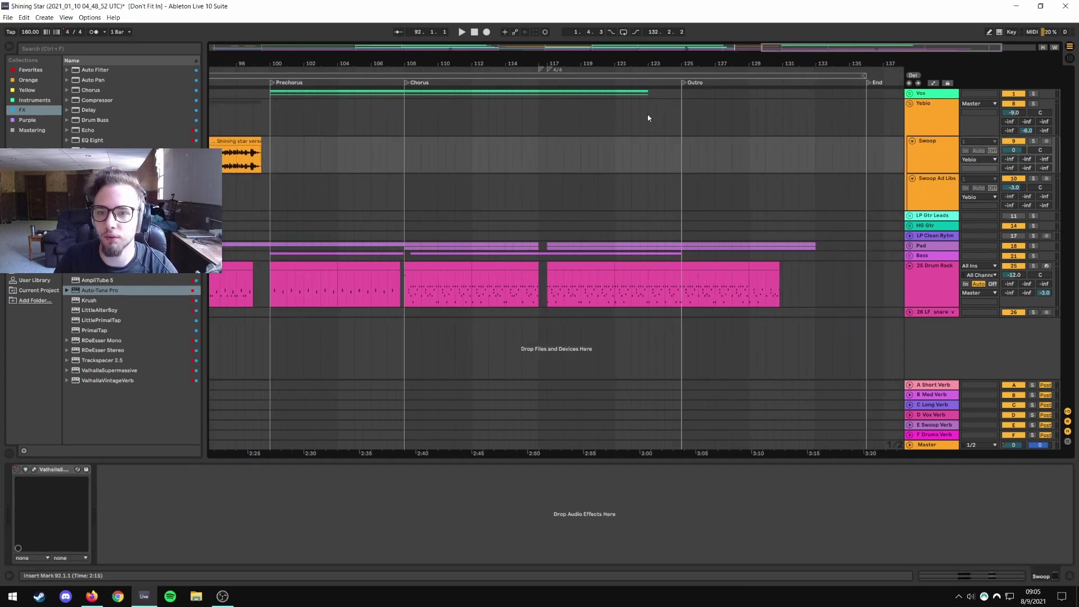
click(614, 119)
key(plus)
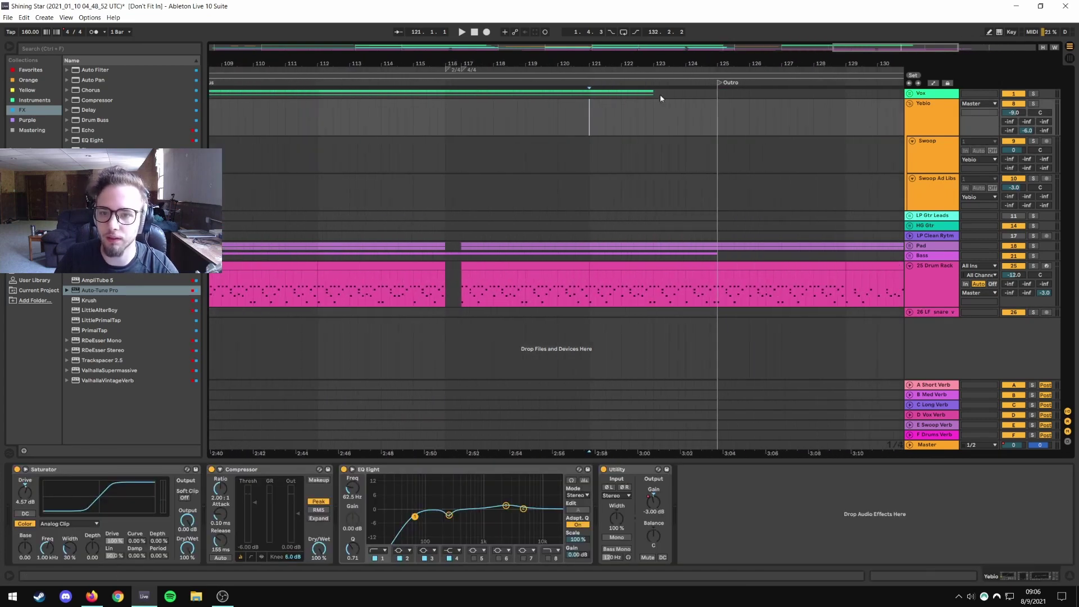
click(909, 94)
key(a)
click(935, 111)
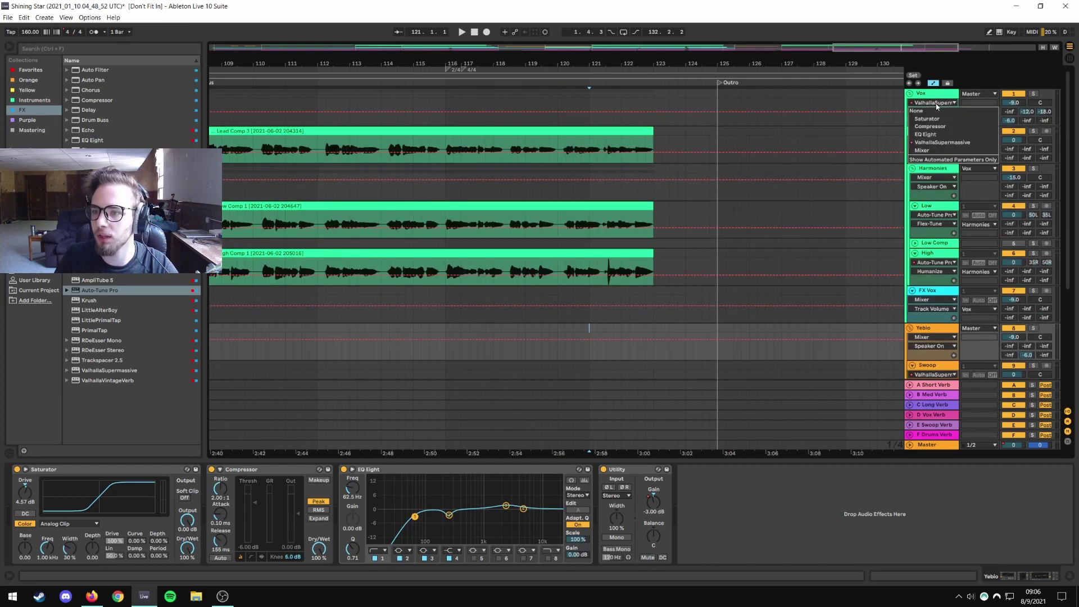
click(935, 111)
click(938, 113)
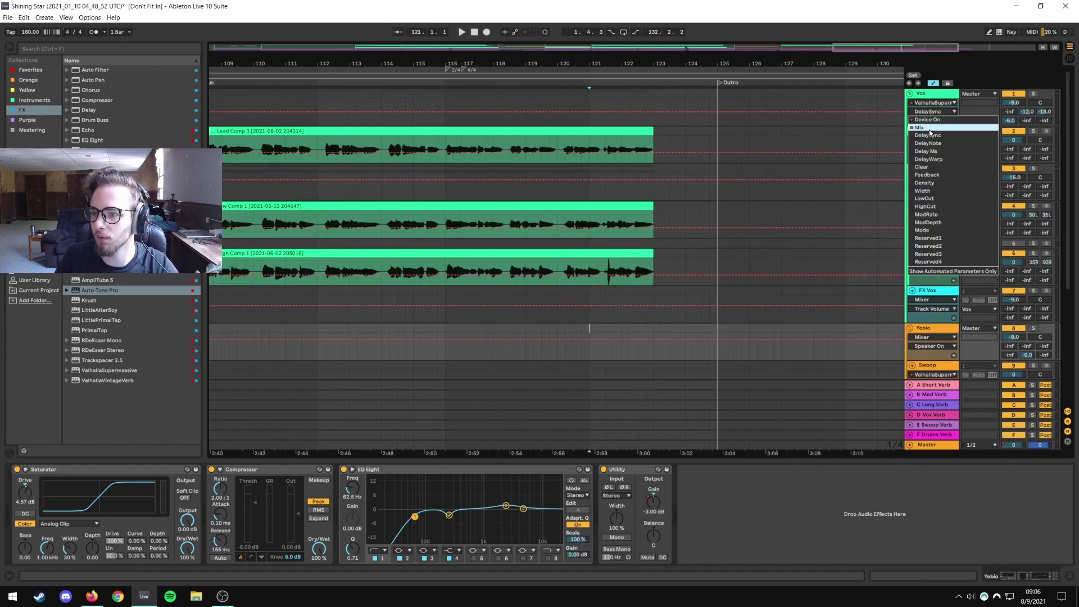
click(933, 128)
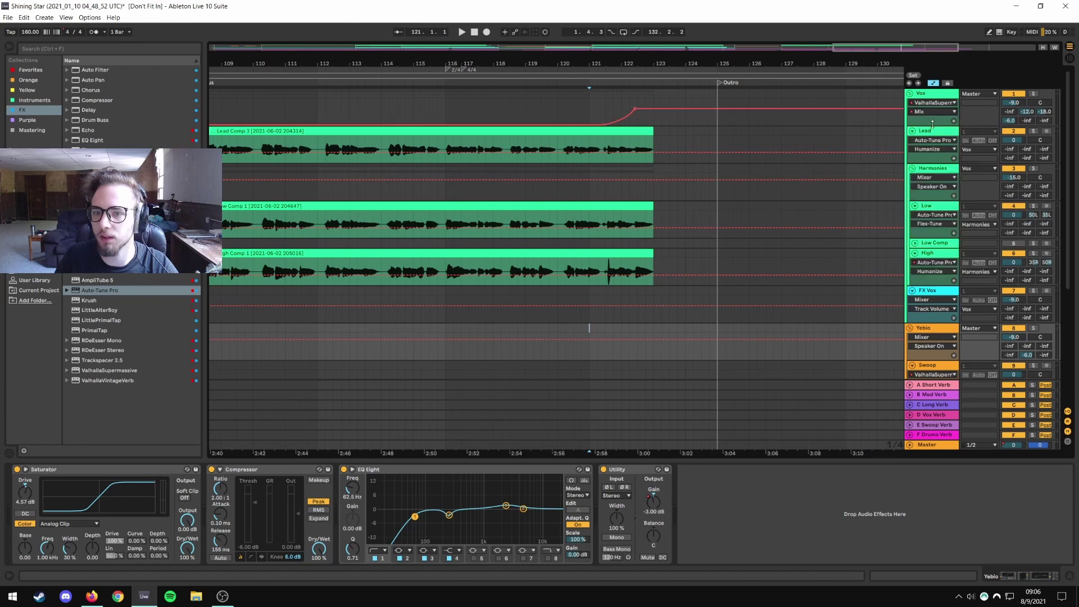
Set the insert marker to bar 121 on the Vox group, examine its ValhallaSupermassive settings and close the plug-in window.
click(590, 110)
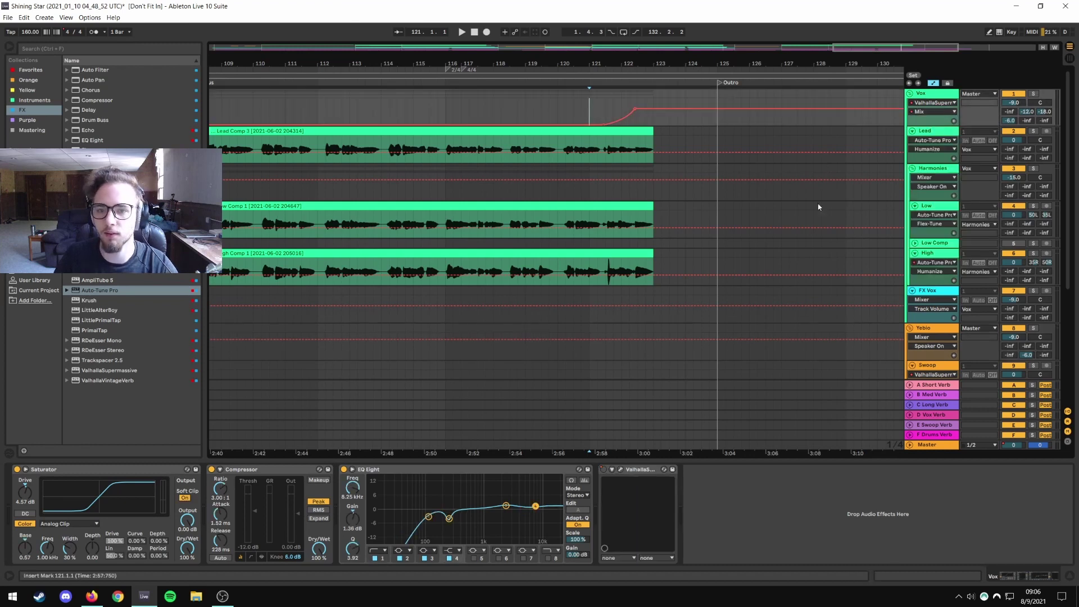
click(621, 470)
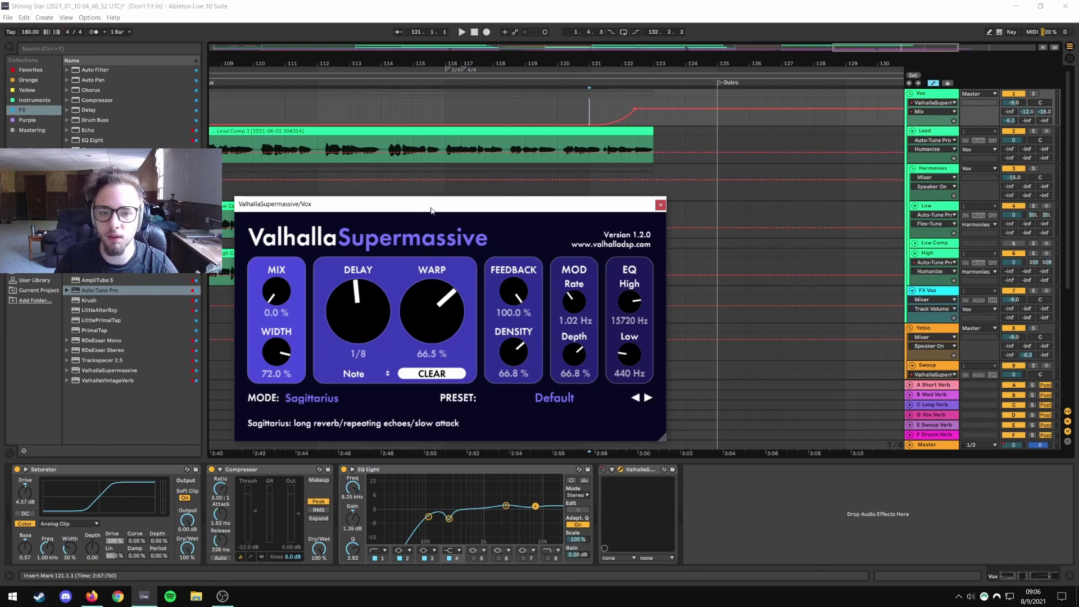
mouse_move(431, 210)
mouse_down()
mouse_move(436, 169)
mouse_move(412, 214)
mouse_up()
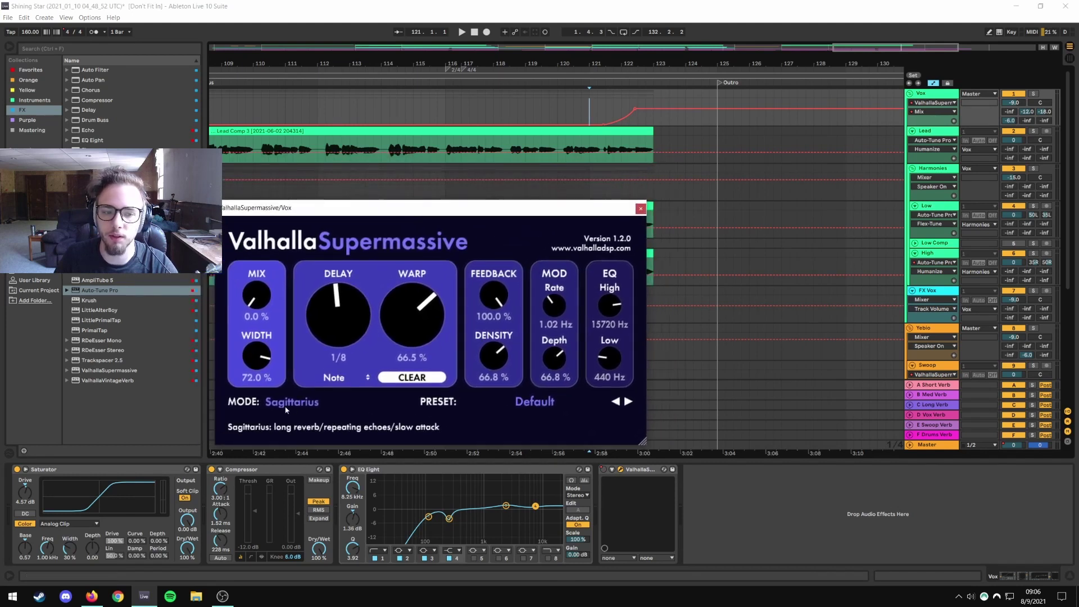
click(640, 209)
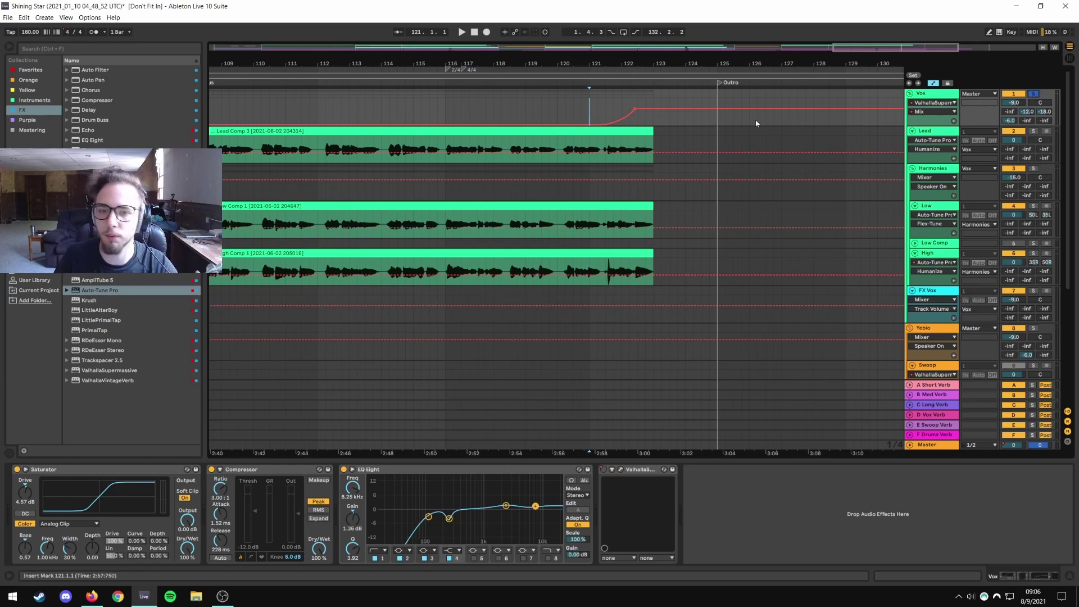
Play the soloed Vox group from bar 120 into the Outro to hear the reverb Mix automation.
click(559, 102)
key(space)
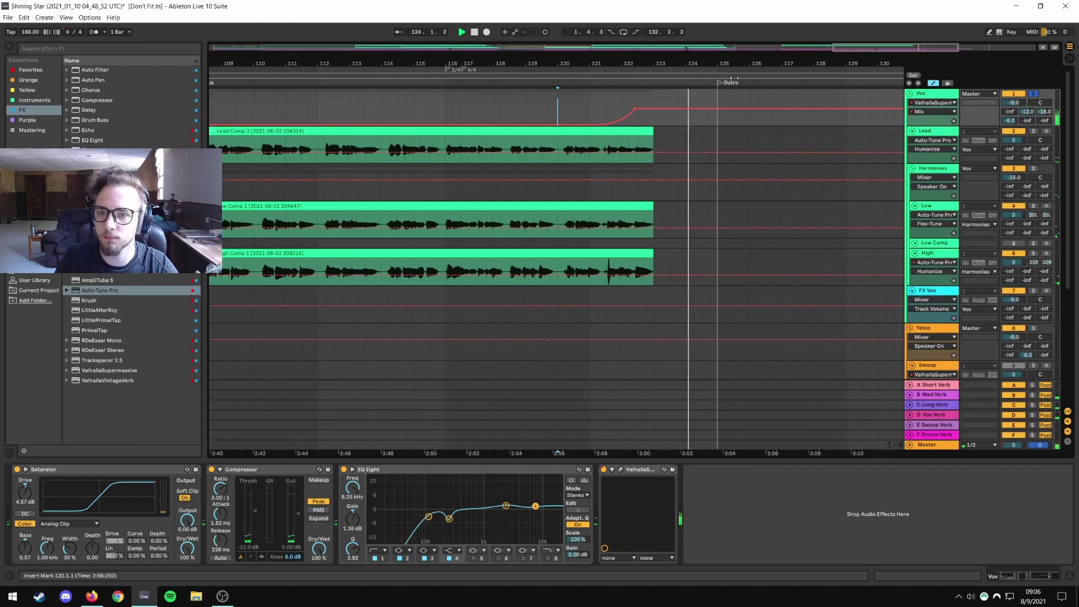
drag(730, 64, 402, 64)
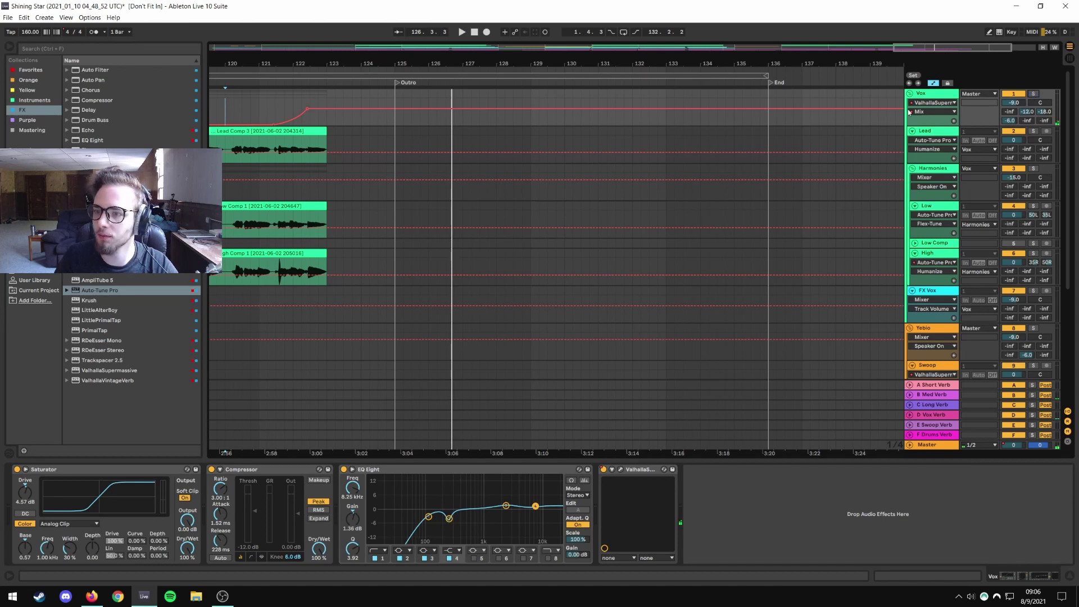
Fold the Vox group and display the ValhallaSupermassive Device On automation on the Drum Rack track.
click(910, 94)
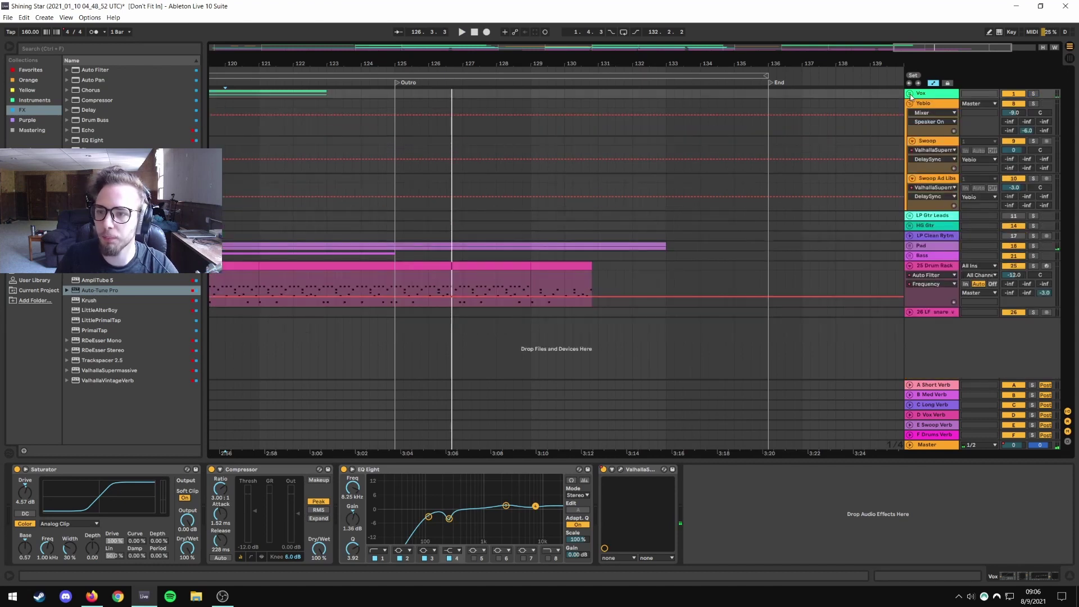
click(924, 275)
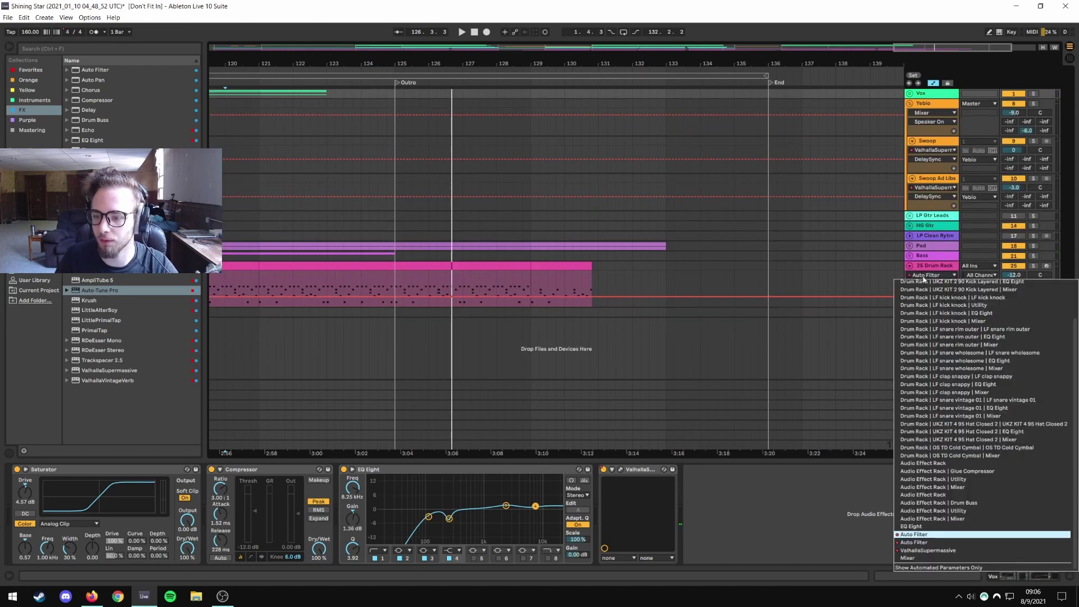
click(927, 550)
click(928, 289)
click(928, 284)
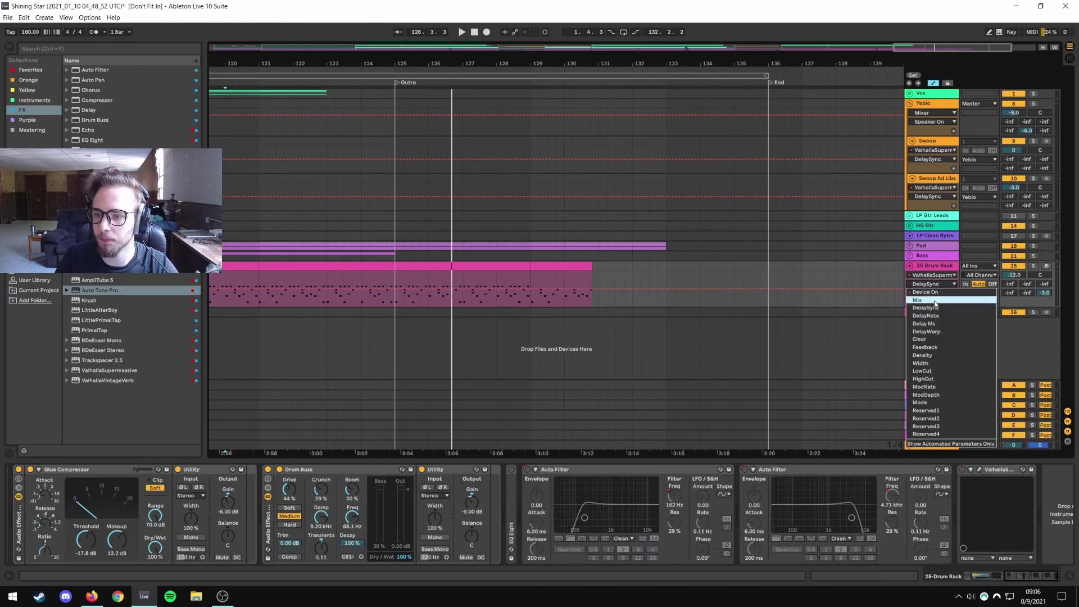
click(937, 293)
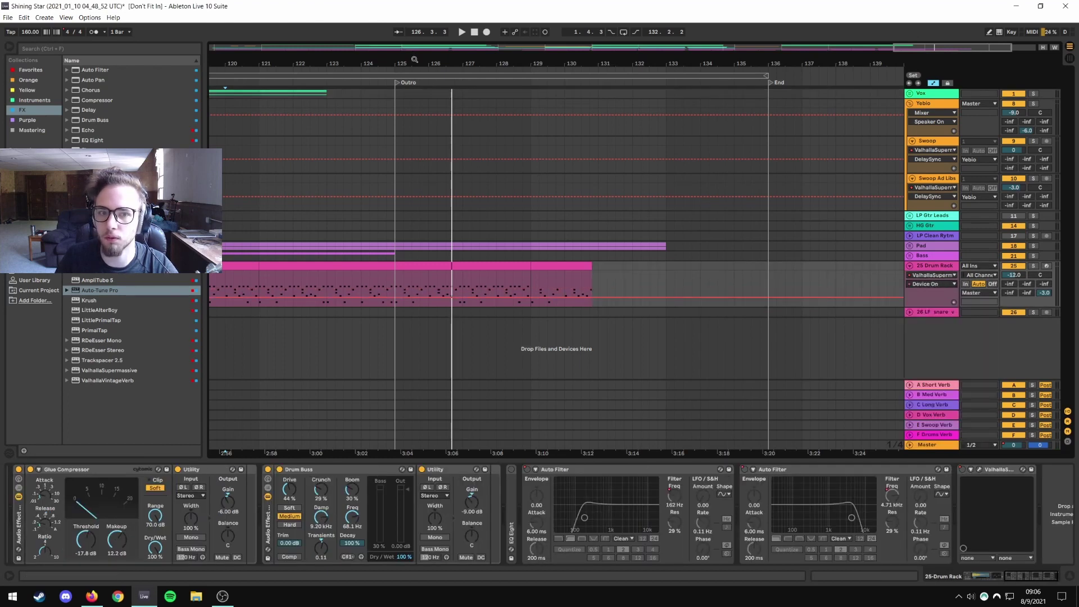
Set the insert marker to bar 91 on the Drum Rack track and play the Transition into the Bridge.
drag(414, 60, 618, 66)
mouse_move(728, 62)
mouse_down()
mouse_move(511, 62)
mouse_move(548, 84)
mouse_move(554, 106)
mouse_up()
click(440, 278)
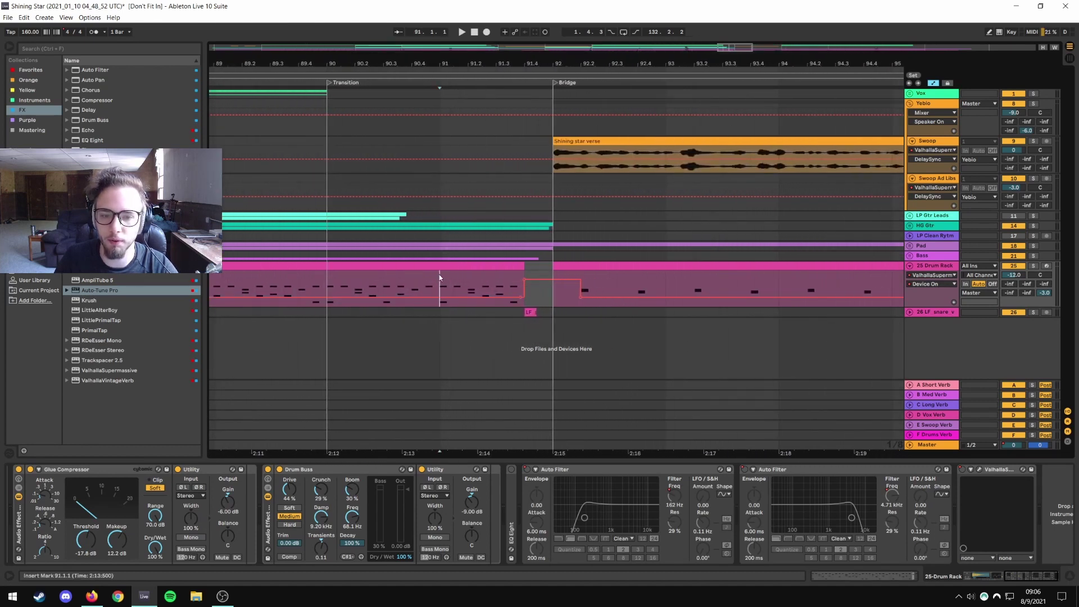
key(space)
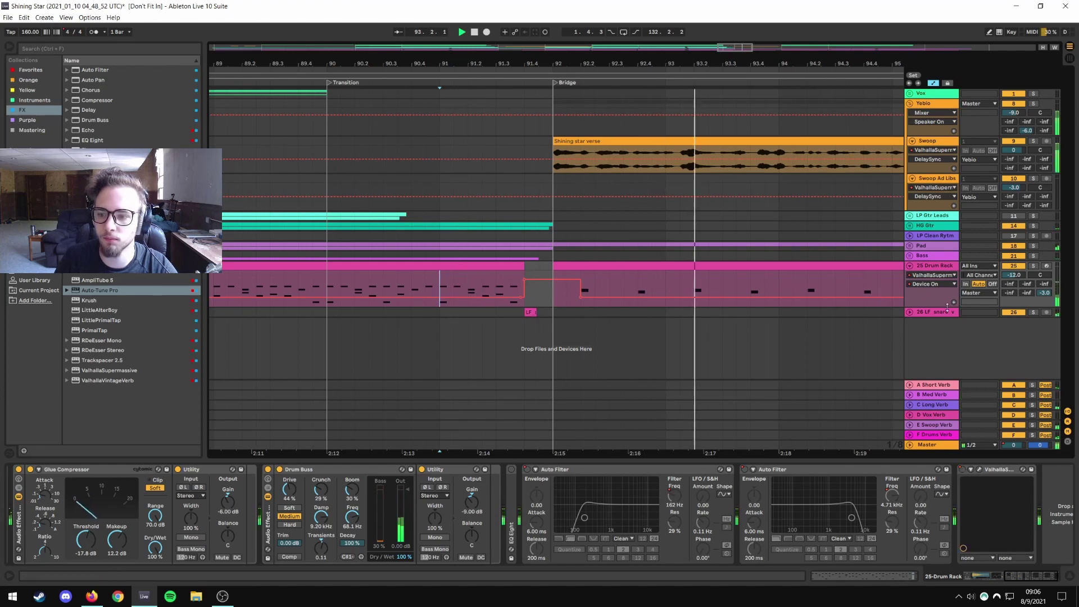
Unfold the LF_snare track and display its ValhallaSupermassive Device On automation, keeping the Drum Rack track unfolded above it.
click(909, 265)
click(910, 276)
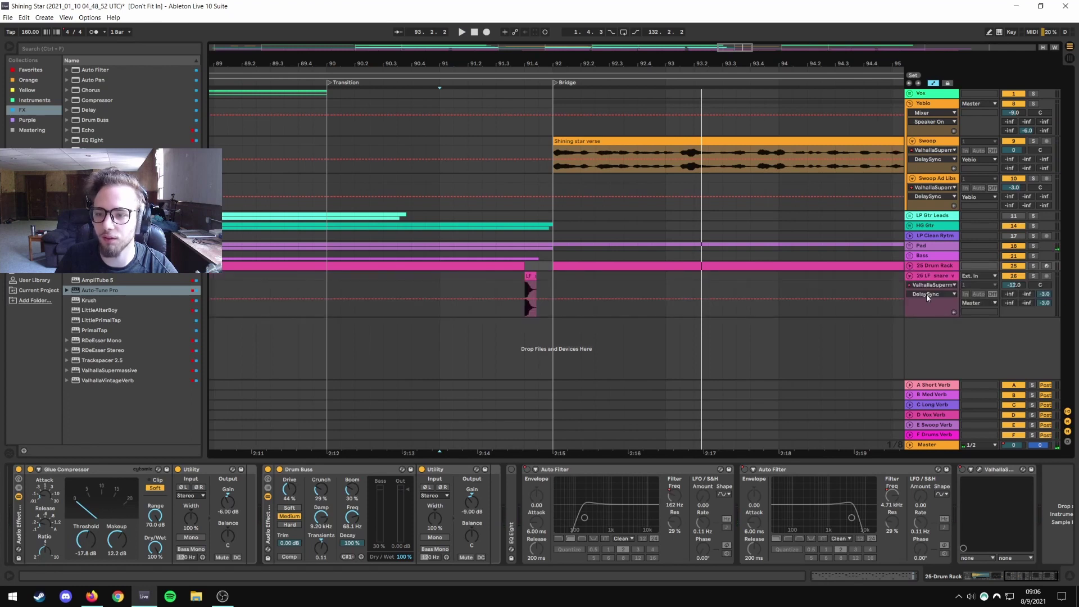
click(927, 294)
click(927, 304)
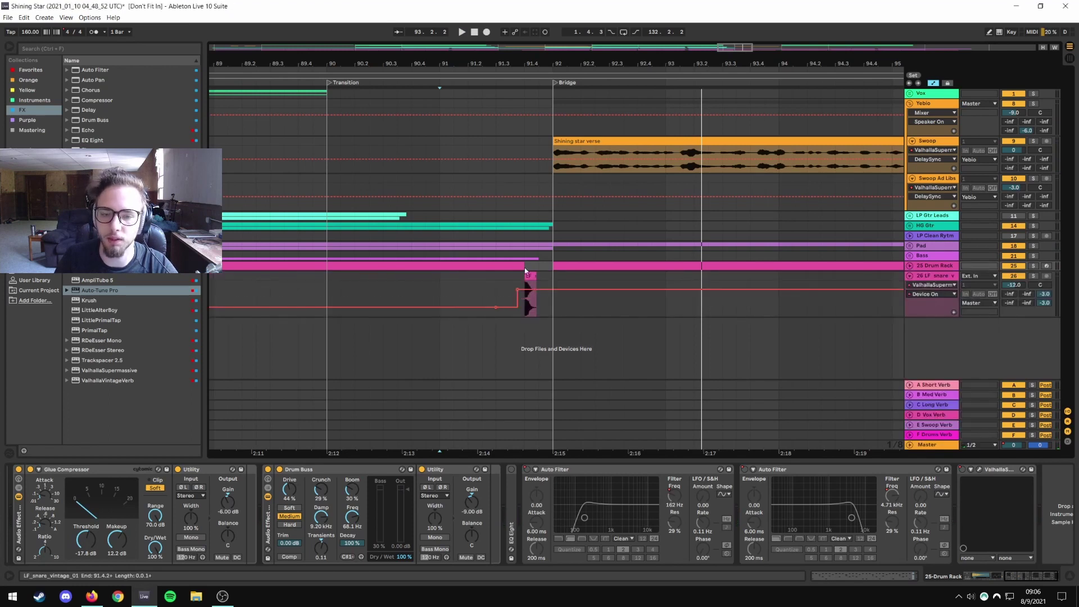
click(909, 266)
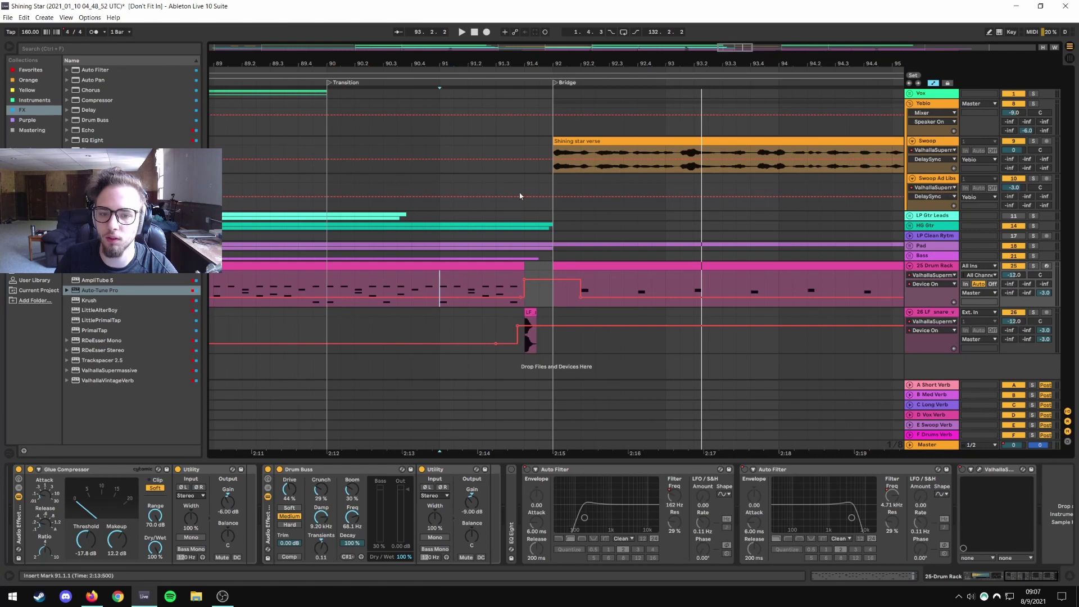
Switch the Drum Rack's ValhallaSupermassive Device On automation to Off from beat 91.4 into the start of the Bridge.
drag(528, 64, 530, 107)
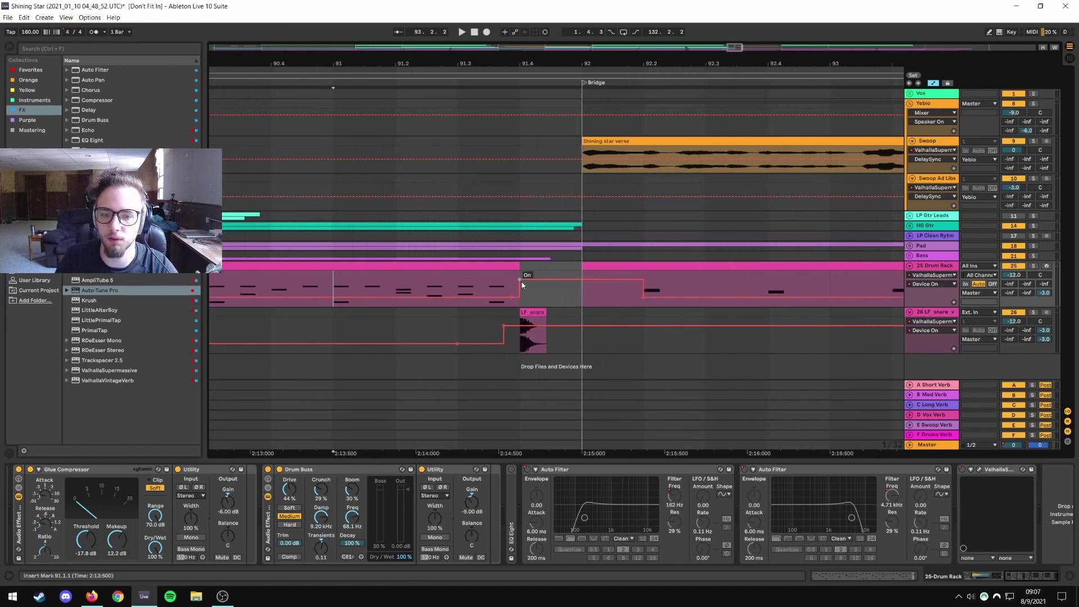
drag(526, 275, 526, 297)
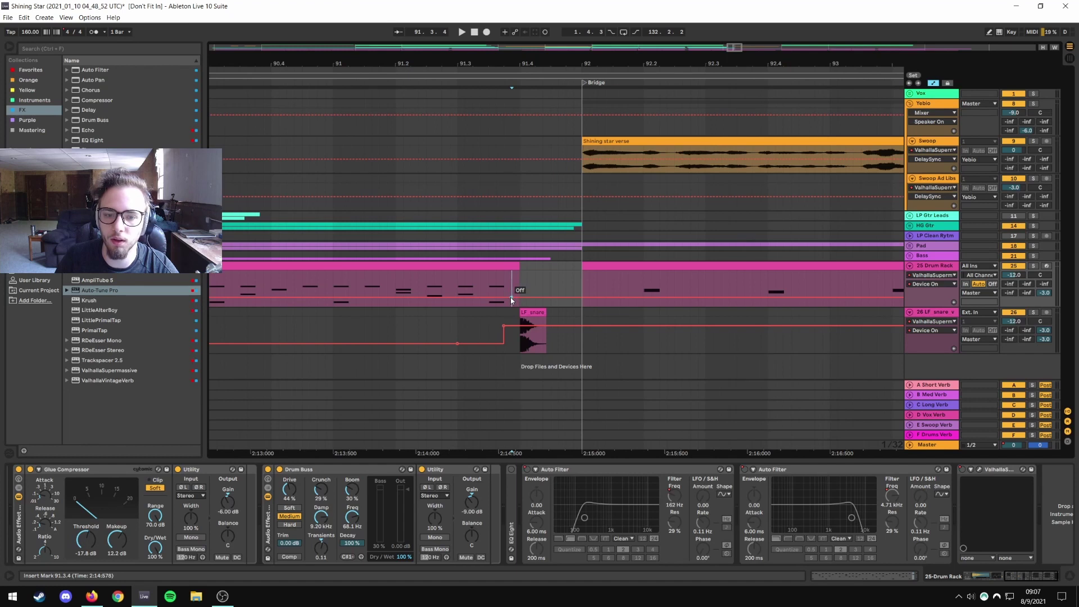
scroll(581, 297, down, 4)
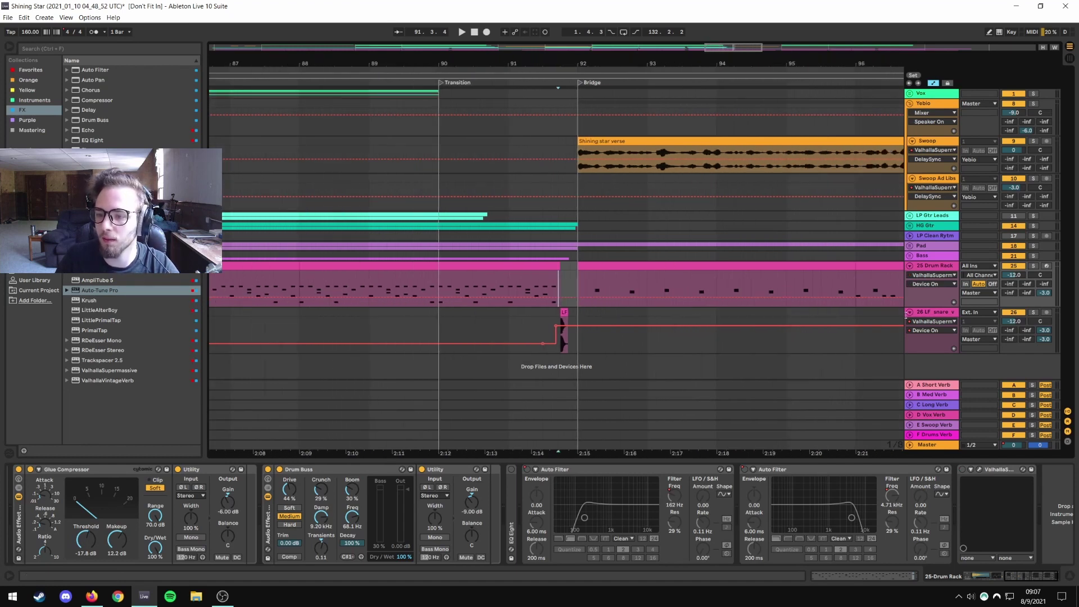
scroll(573, 281, up, 4)
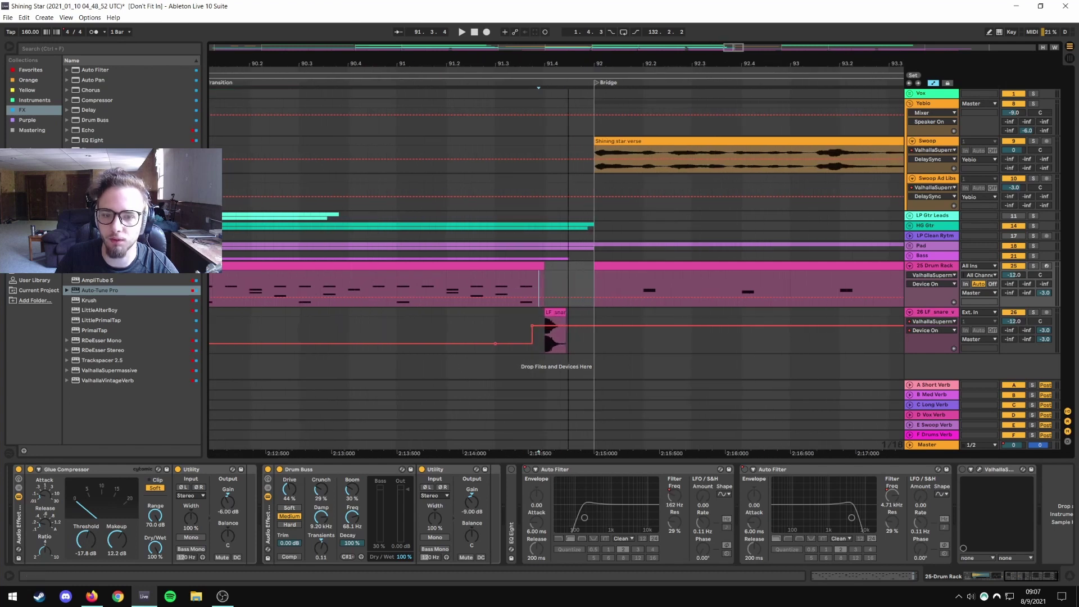
Set the insert marker to 91.4 at the end of the Drum Rack's Transition clip and select the LF_snare clip before the Bridge.
click(538, 286)
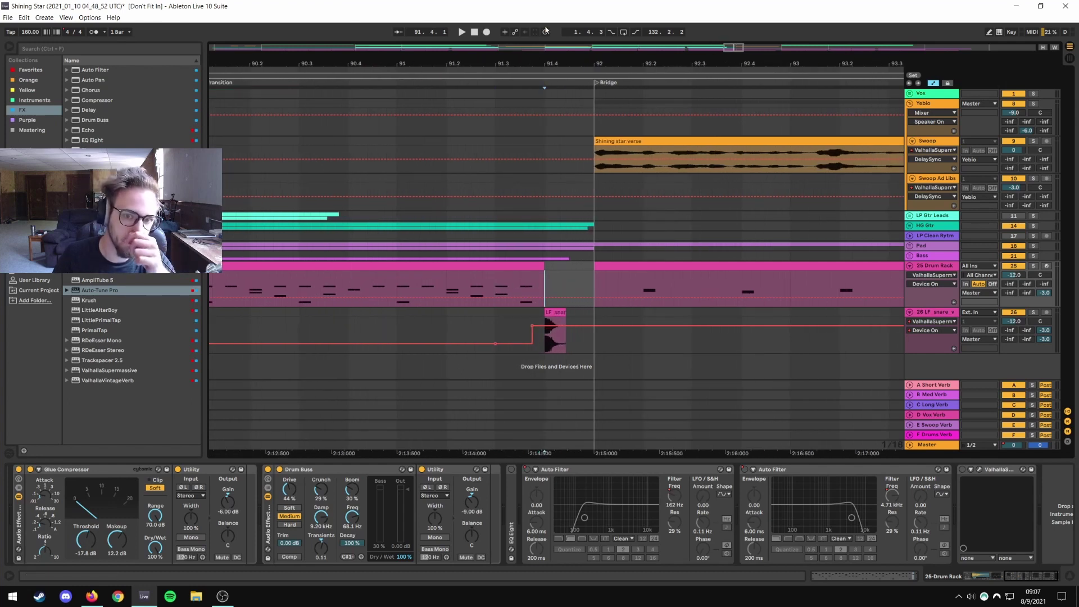
drag(553, 64, 487, 280)
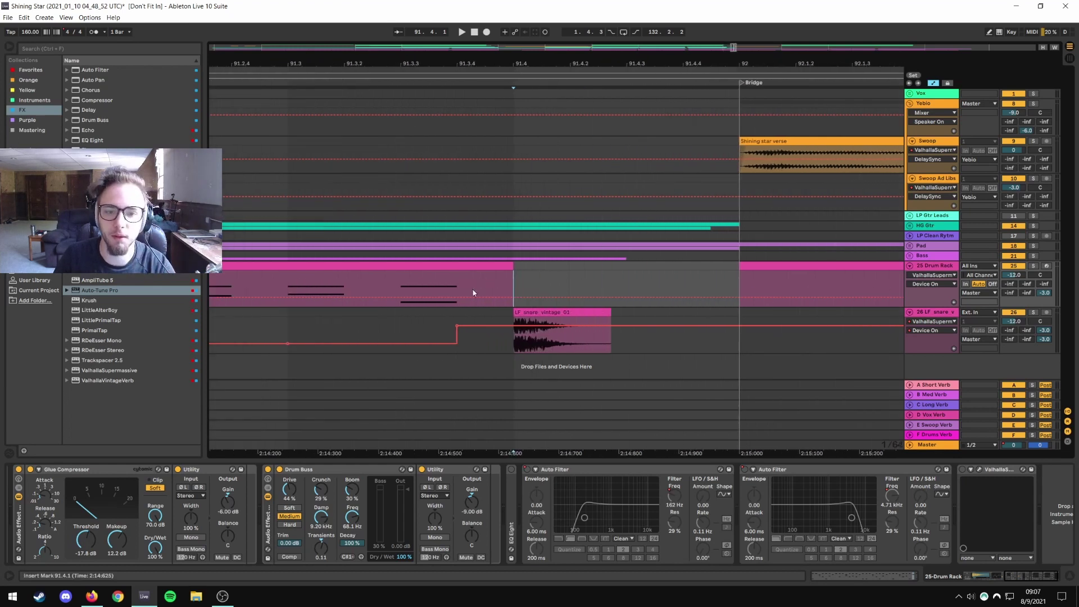
drag(577, 61, 428, 61)
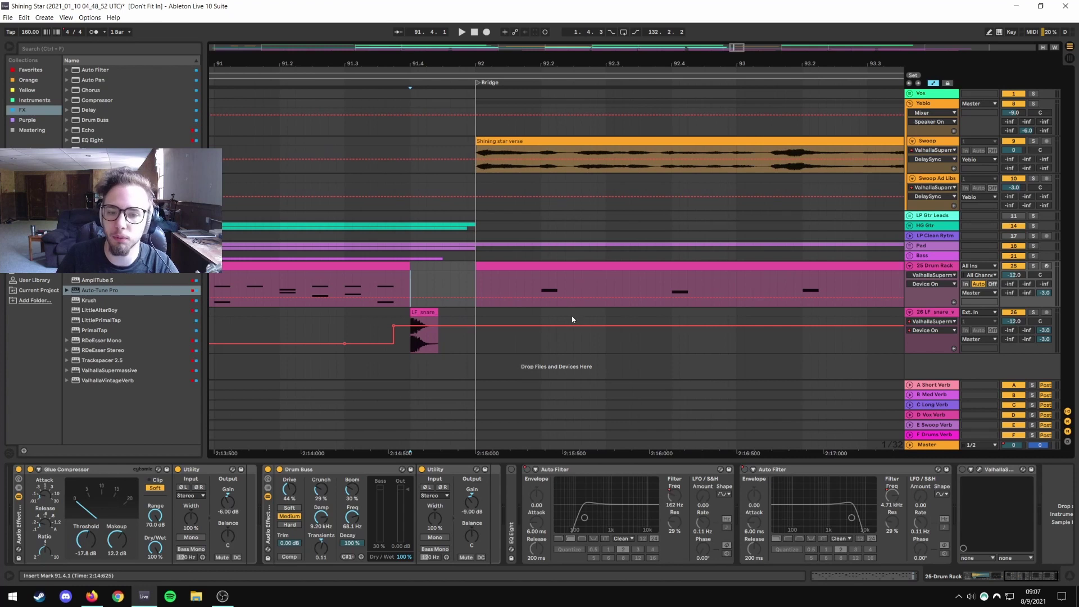
drag(476, 64, 426, 63)
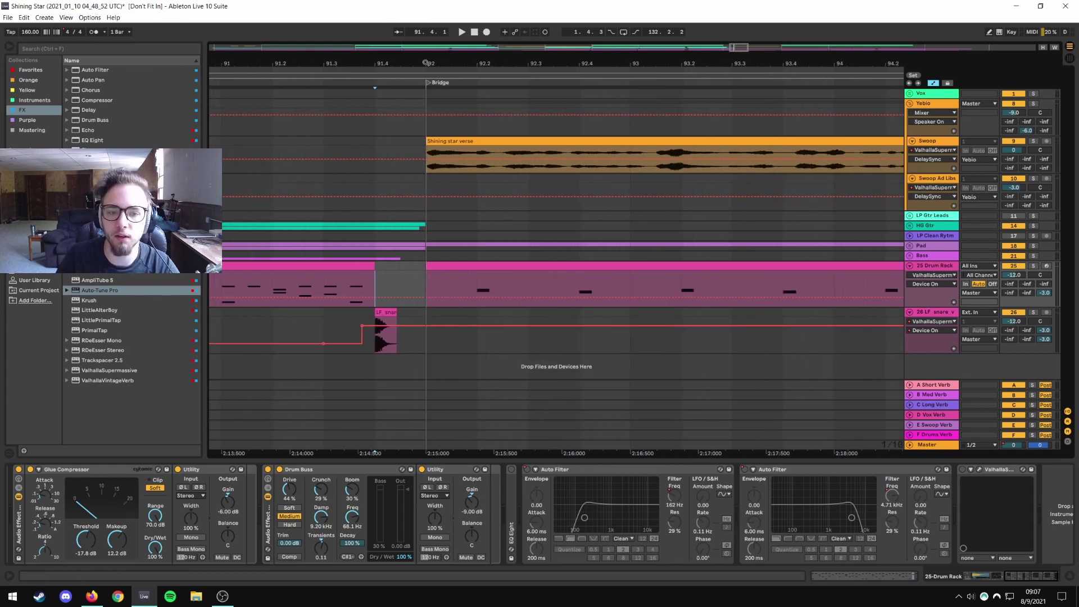
click(379, 310)
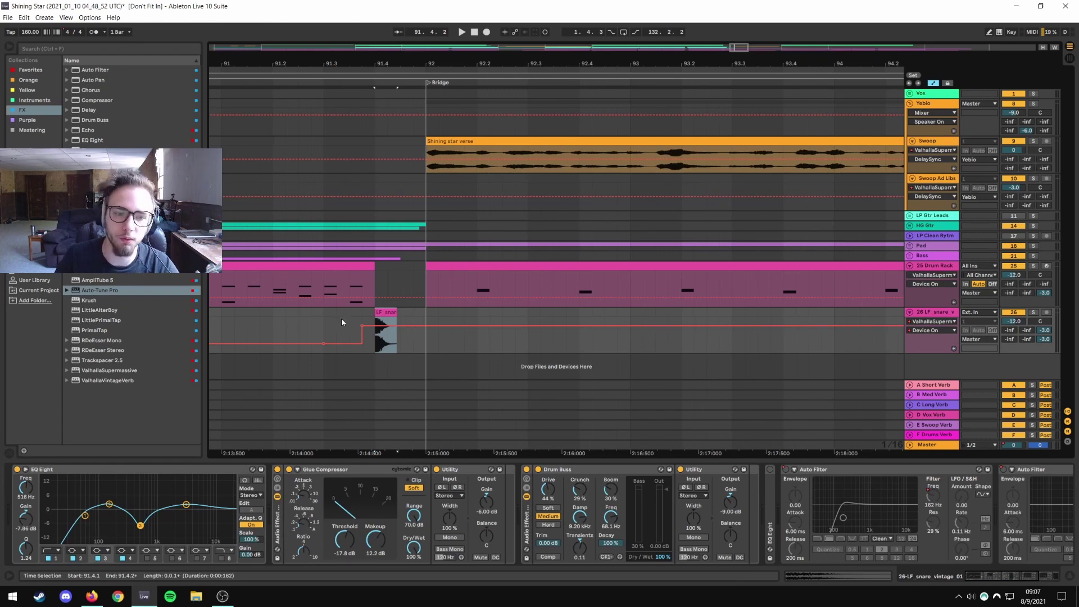
Play the transition from 91.3 on the LF_snare track into the Bridge to hear the snare's reverb.
click(324, 321)
key(space)
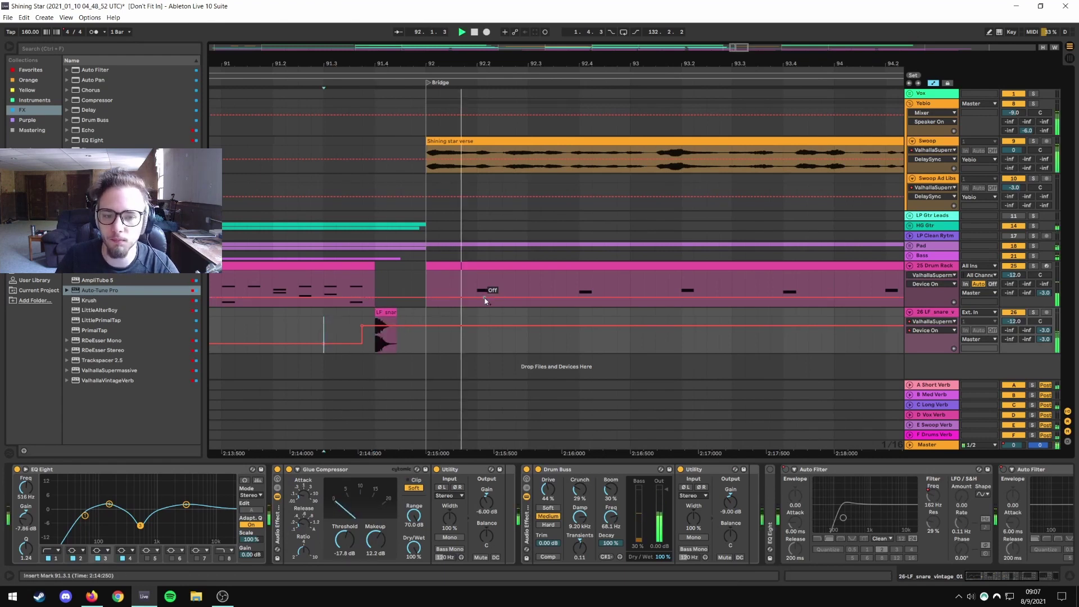
key(space)
Set the insert marker to 92.2 on the Drum Rack track and select its clip starting at the Bridge.
click(476, 291)
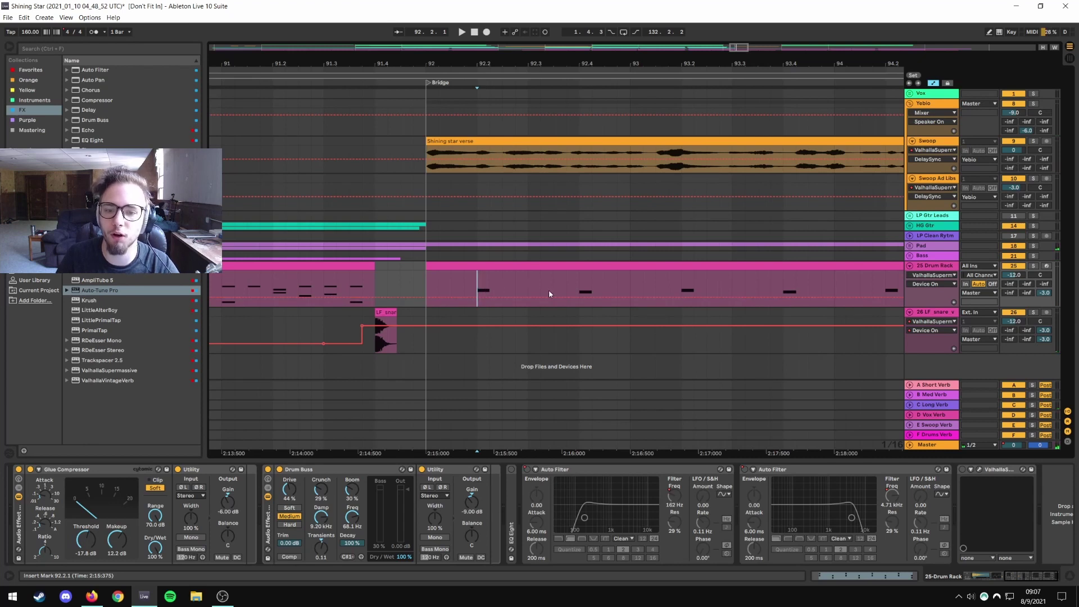
scroll(523, 244, down, 5)
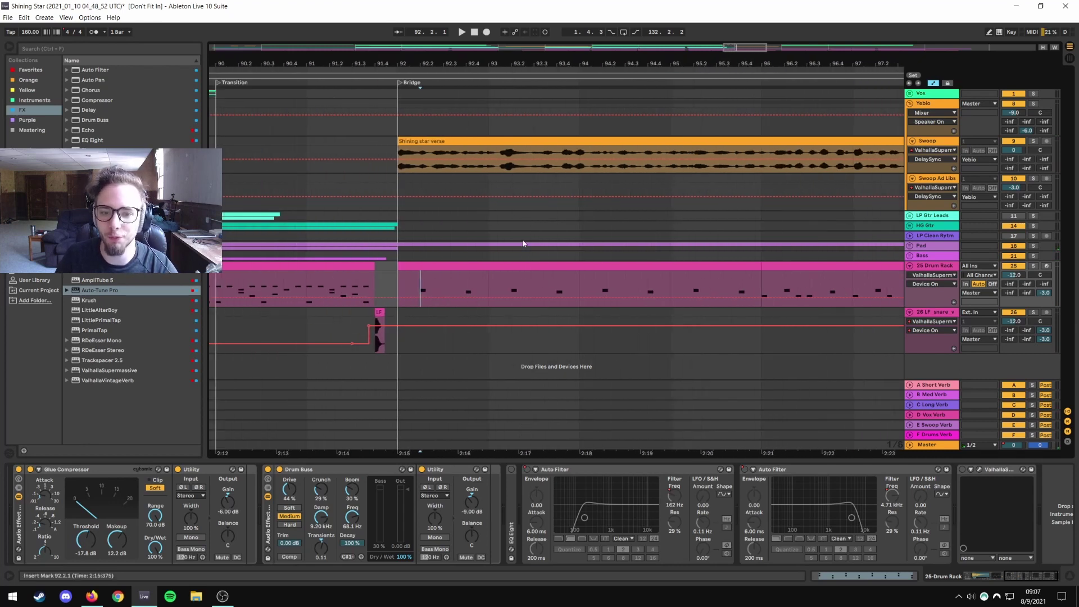
drag(404, 60, 475, 101)
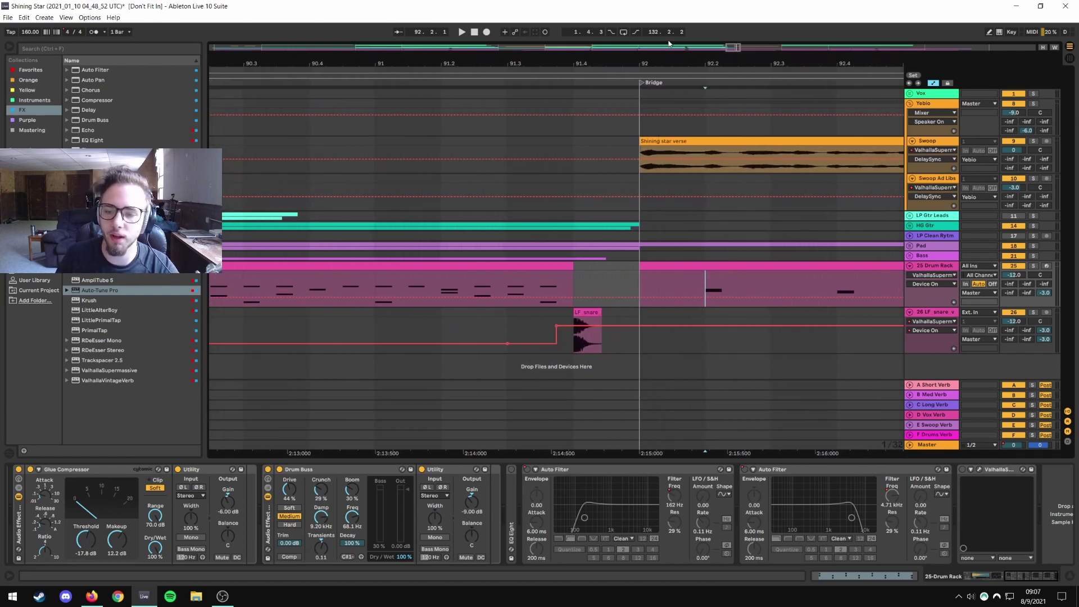
click(712, 263)
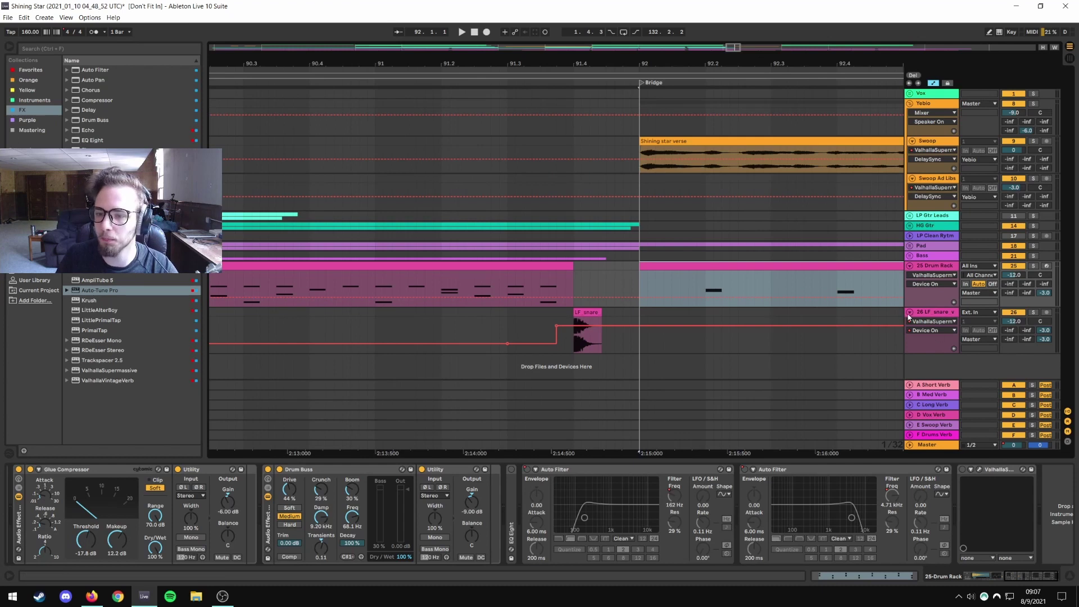
Hide the automation lanes and audition the start of the bridge from bar 92.
key(a)
key(space)
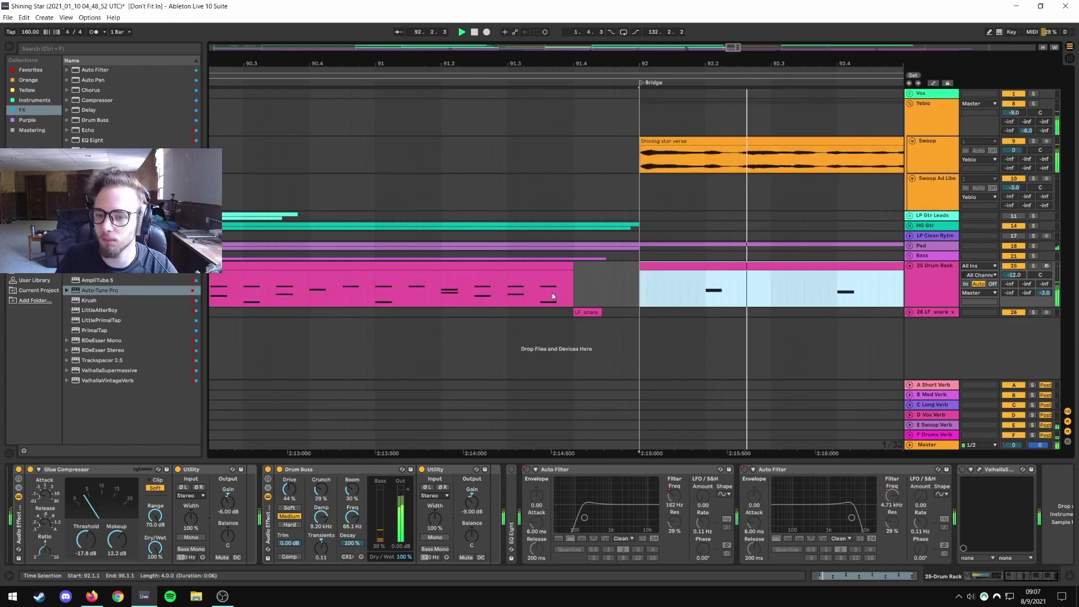
key(space)
scroll(715, 164, down, 10)
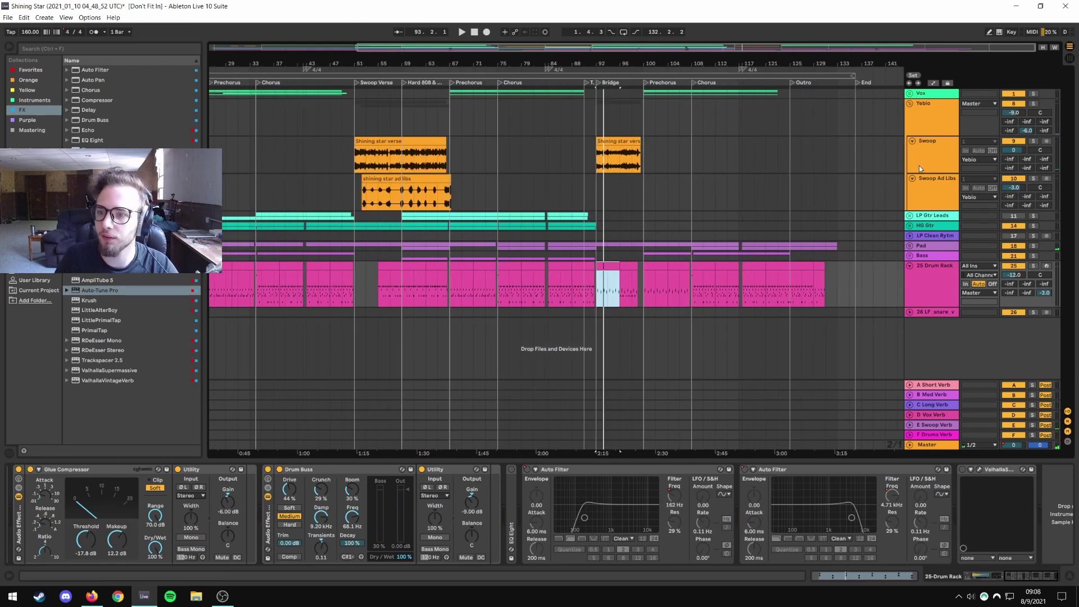
Unfold the LP Clean Rytm track to inspect its contents and effects, and fold it again.
click(910, 235)
click(909, 235)
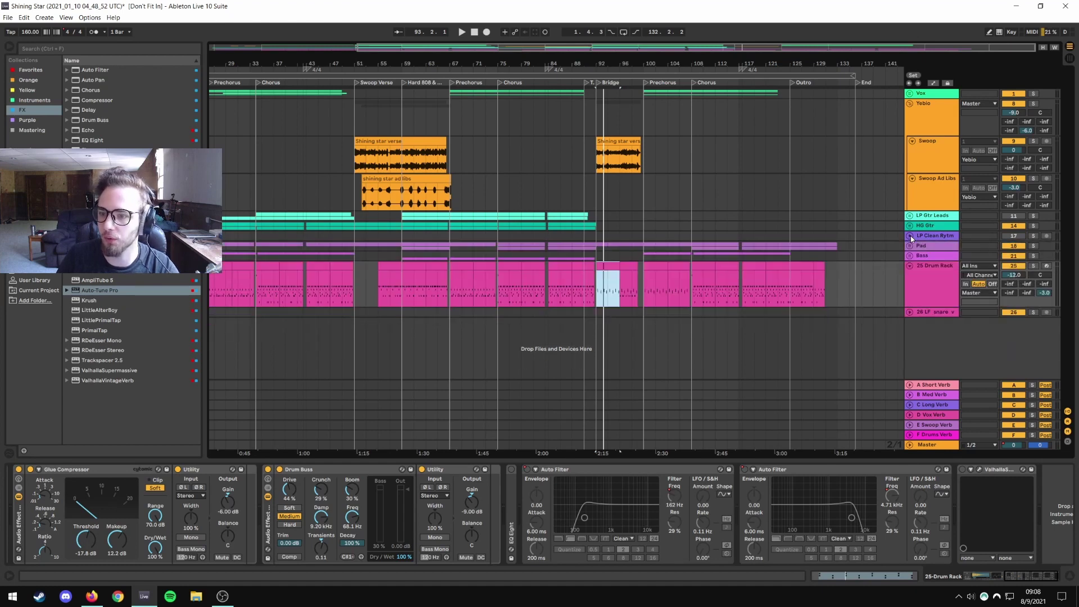
click(910, 236)
click(938, 248)
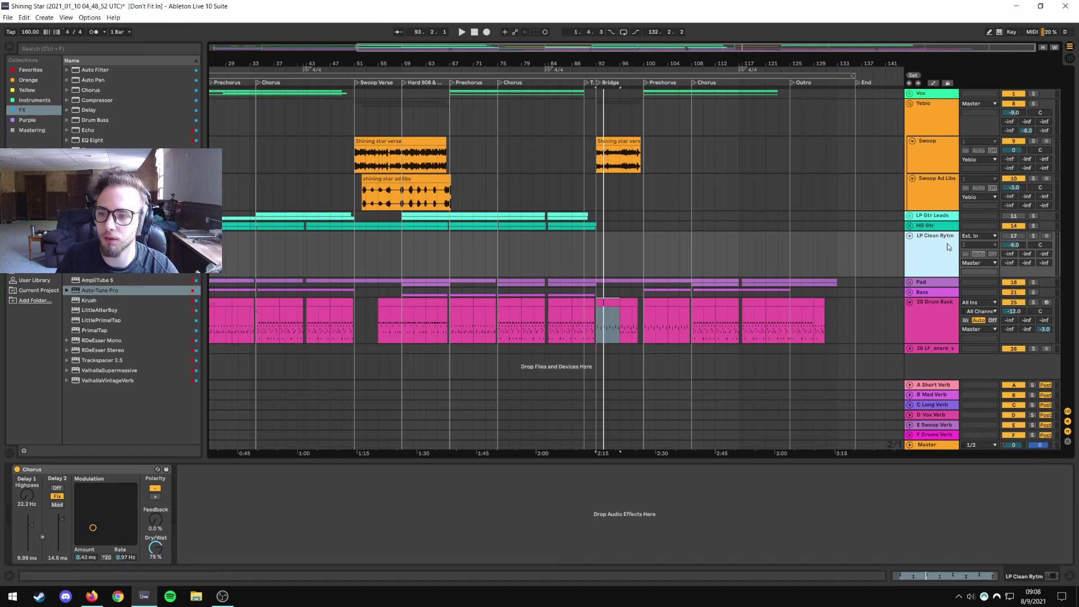
click(910, 226)
click(910, 225)
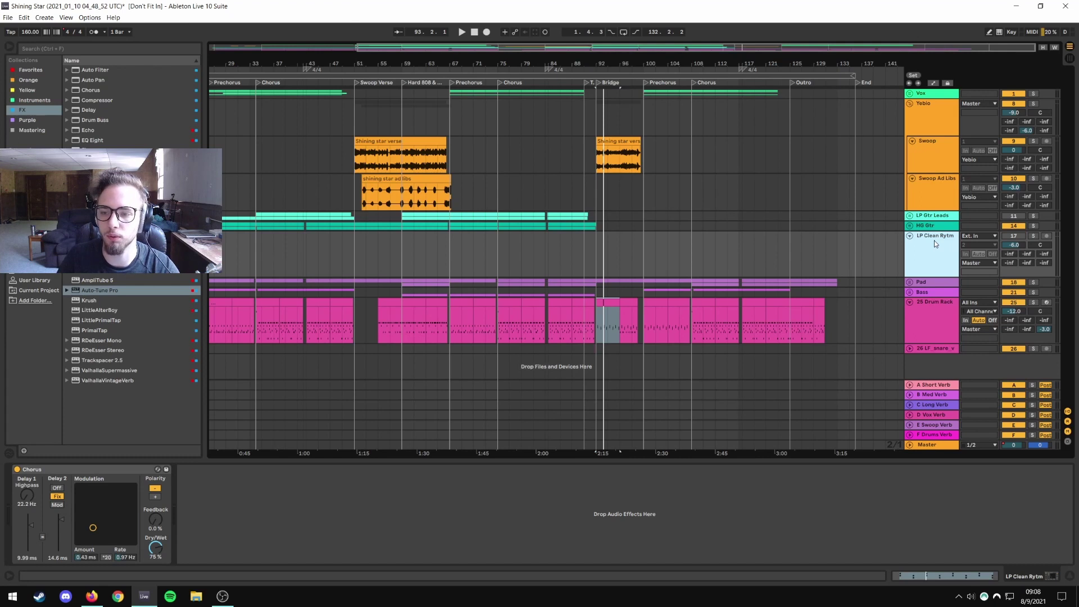
click(909, 236)
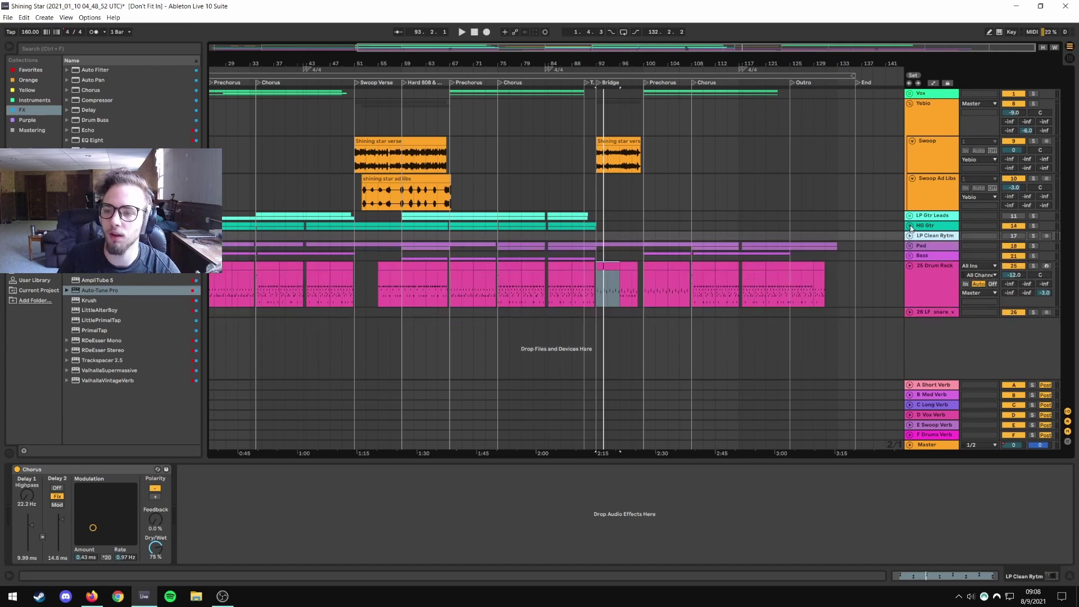
Expand the HG Gtr group to inspect its R and L guitar clips and effect chain, and collapse it.
click(910, 226)
click(915, 229)
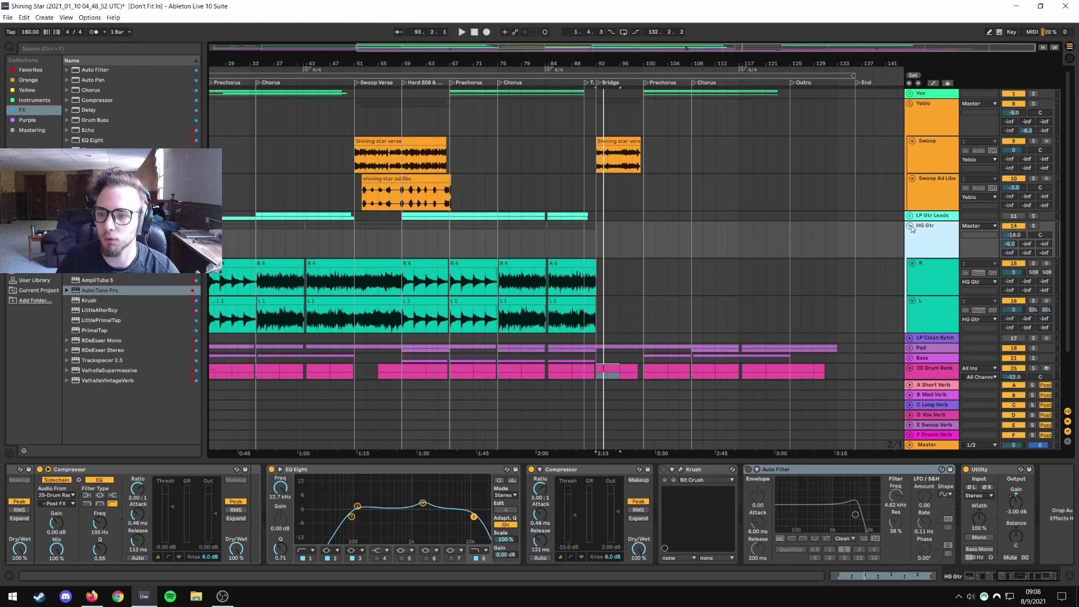
click(910, 225)
click(909, 266)
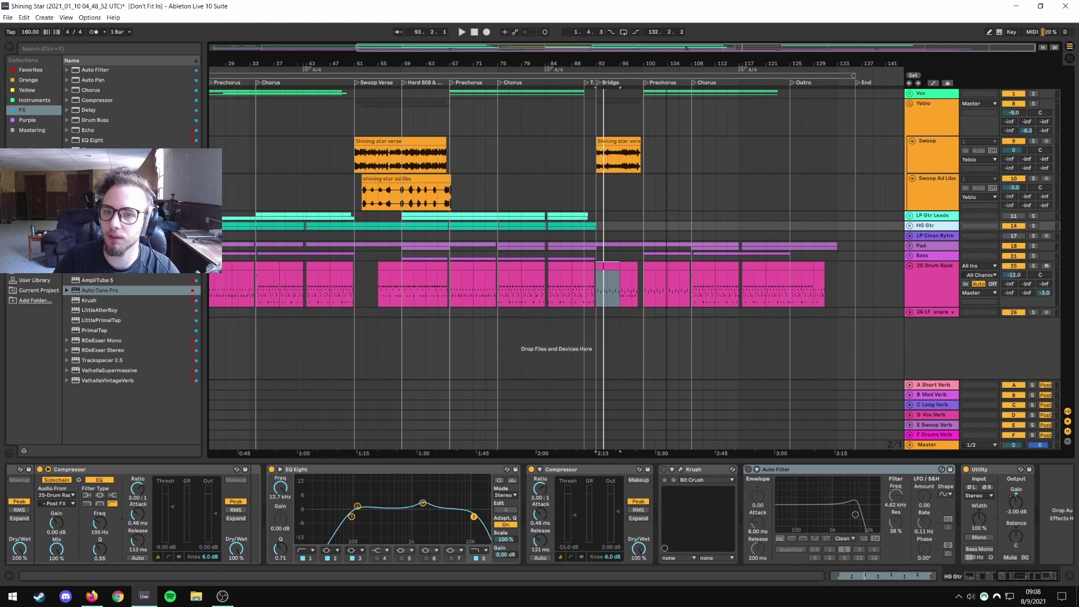
Place the insert marker at bar 100 and review the arrangement around the bridge and final prechorus.
drag(665, 66, 660, 107)
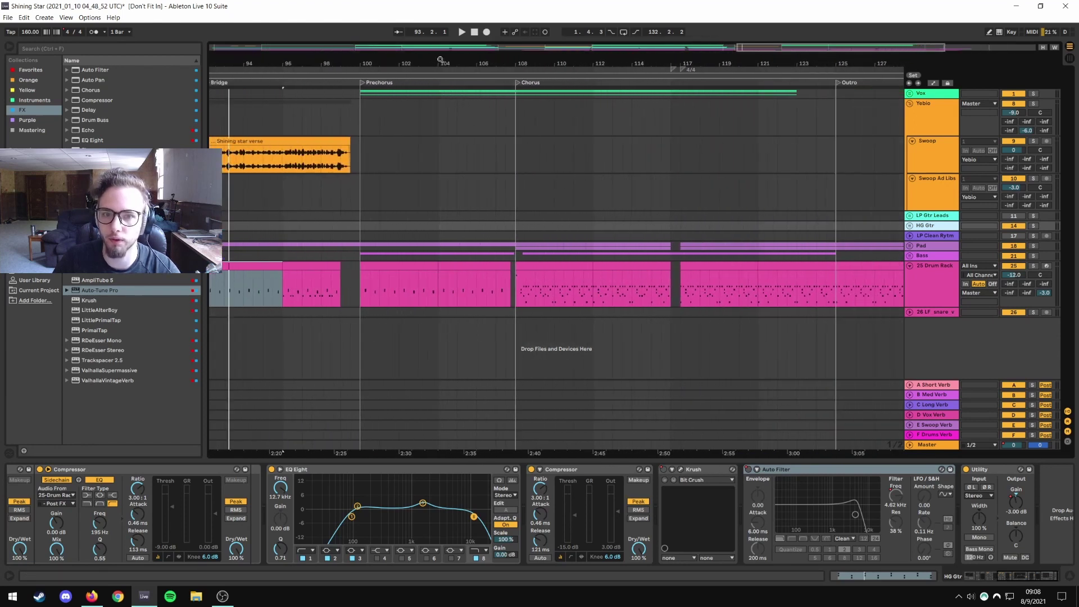
click(359, 158)
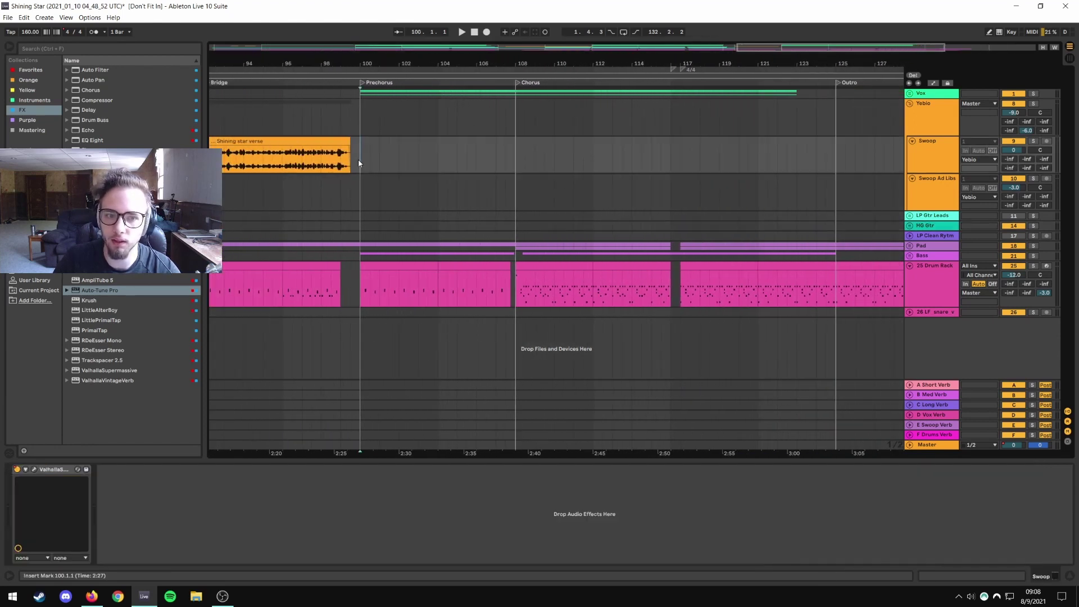
click(910, 246)
click(910, 246)
click(909, 266)
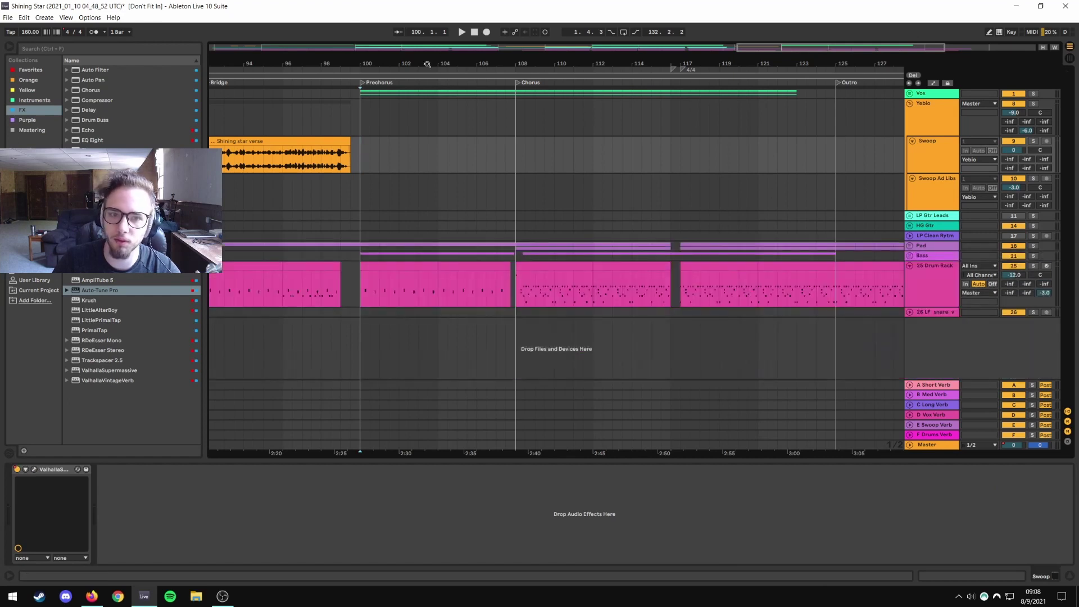
key(minus)
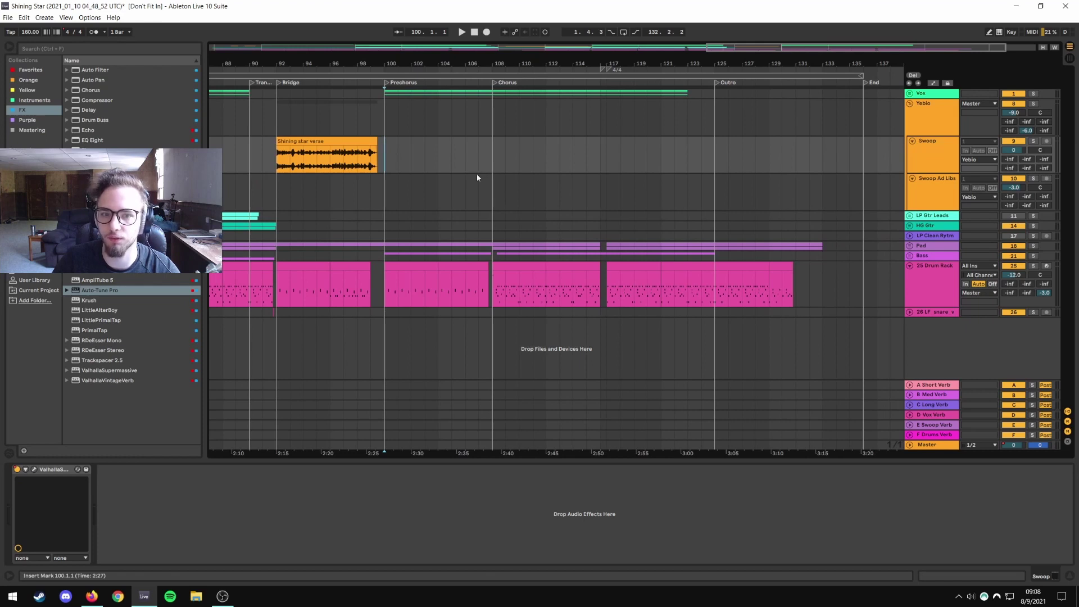
click(910, 225)
click(910, 226)
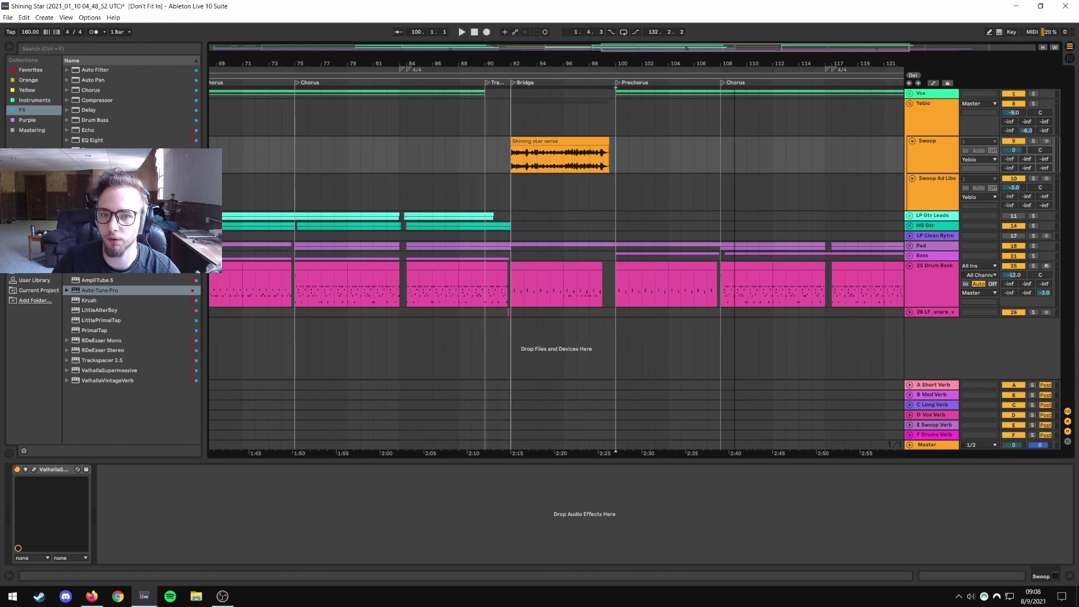
Audition the intro from bar 2 and the start of the first chorus.
drag(562, 59, 669, 56)
drag(285, 58, 379, 63)
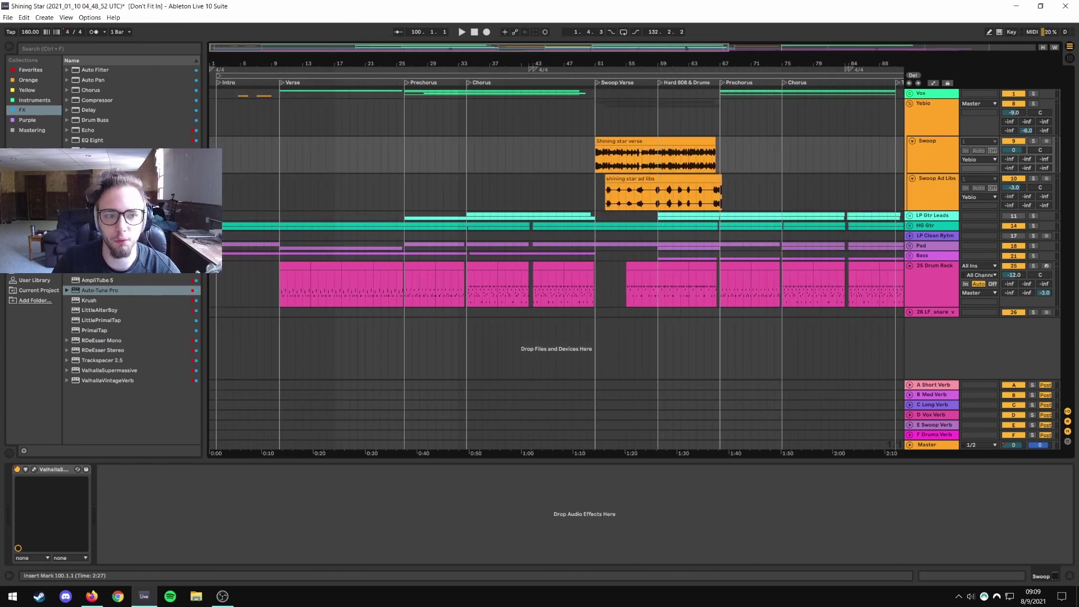
click(217, 142)
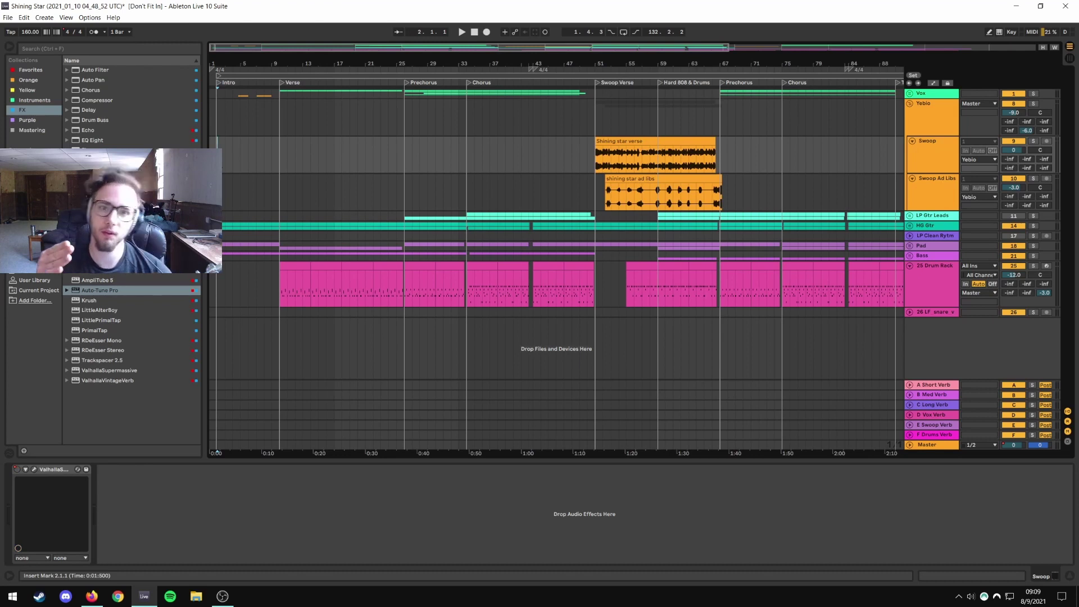
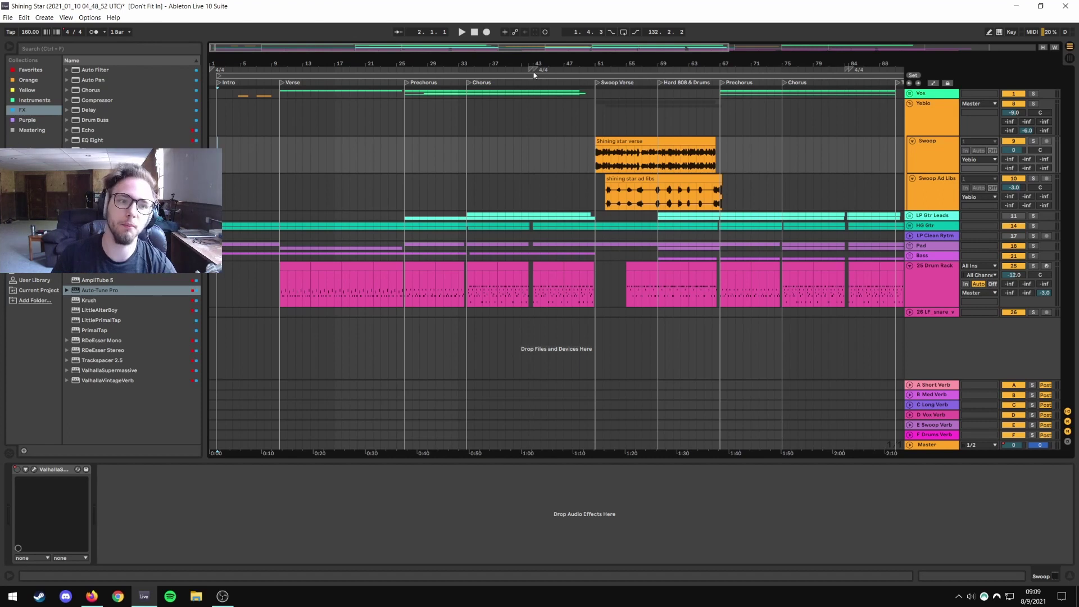
drag(226, 64, 227, 95)
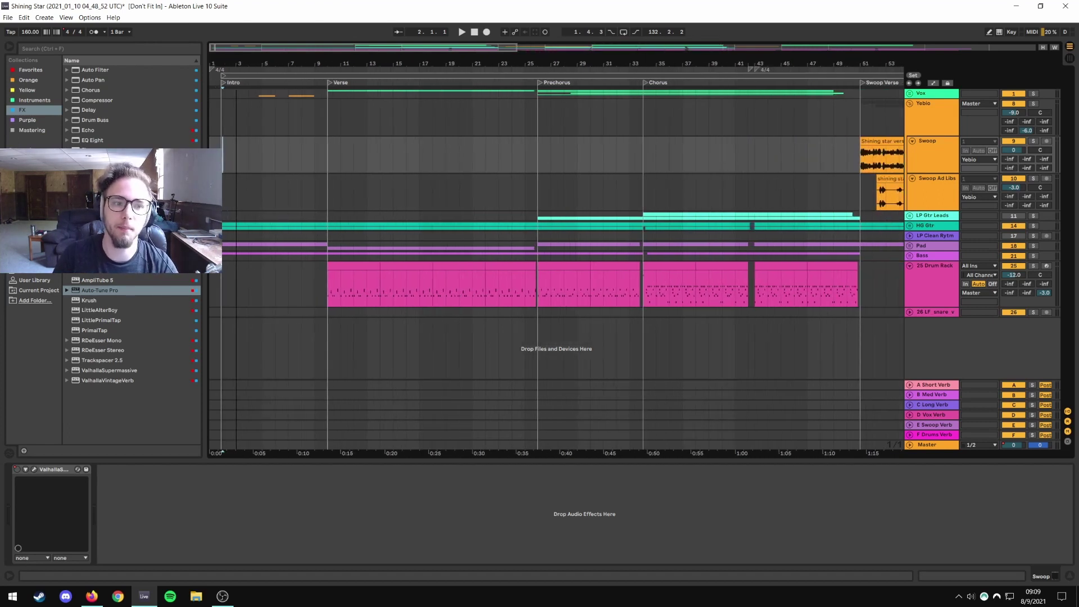
key(space)
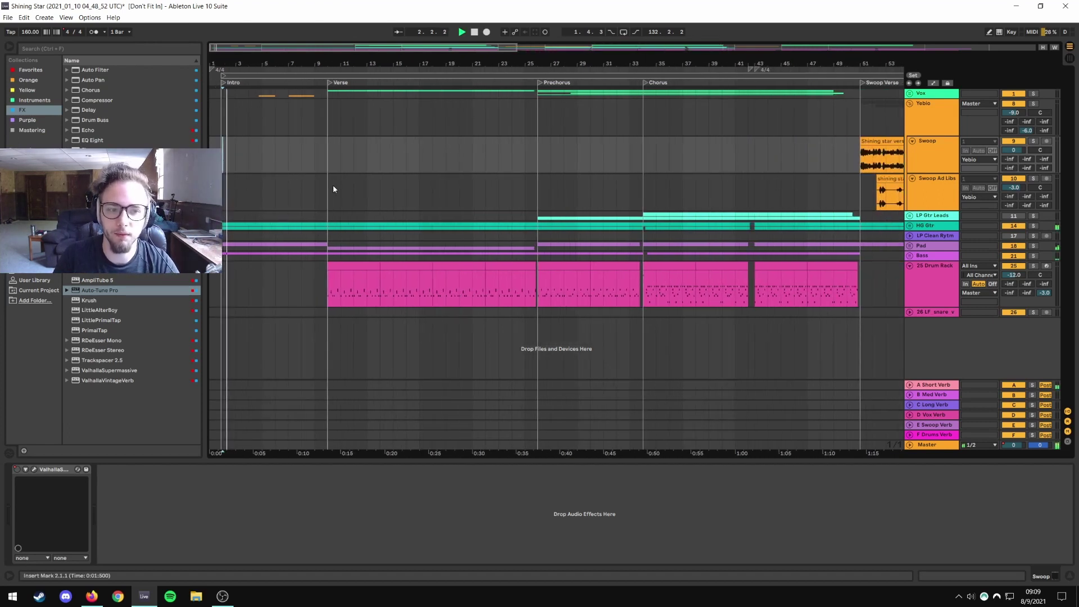
click(643, 163)
mouse_move(646, 65)
mouse_down()
mouse_move(376, 61)
mouse_move(318, 47)
mouse_move(562, 50)
mouse_move(561, 71)
mouse_up()
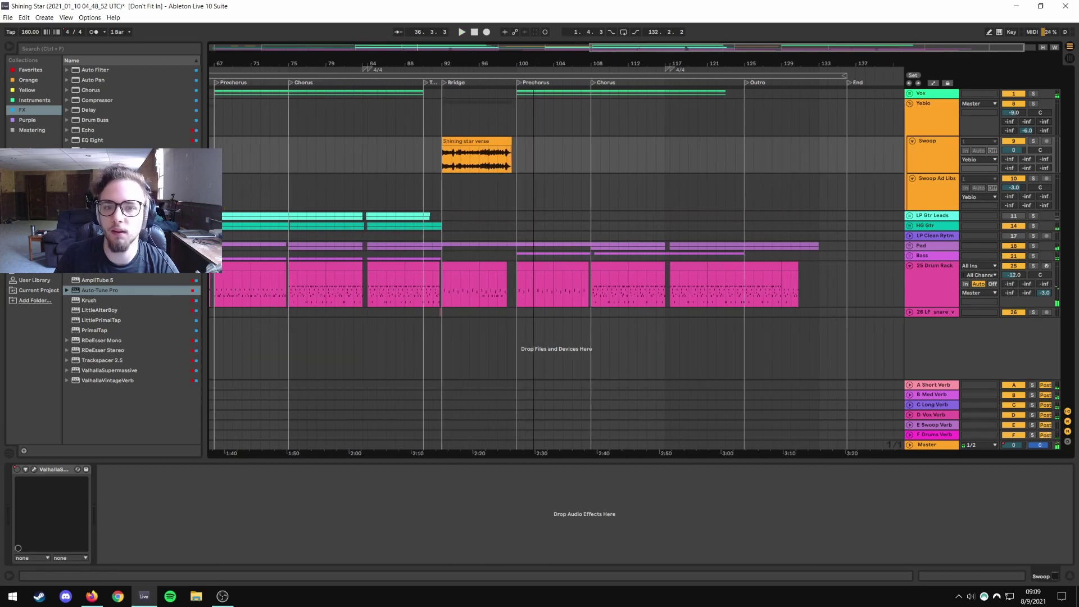
Place the insert marker at bar 108 and examine the Pad group's Dx7 and Piano Pad clips across the song.
click(587, 205)
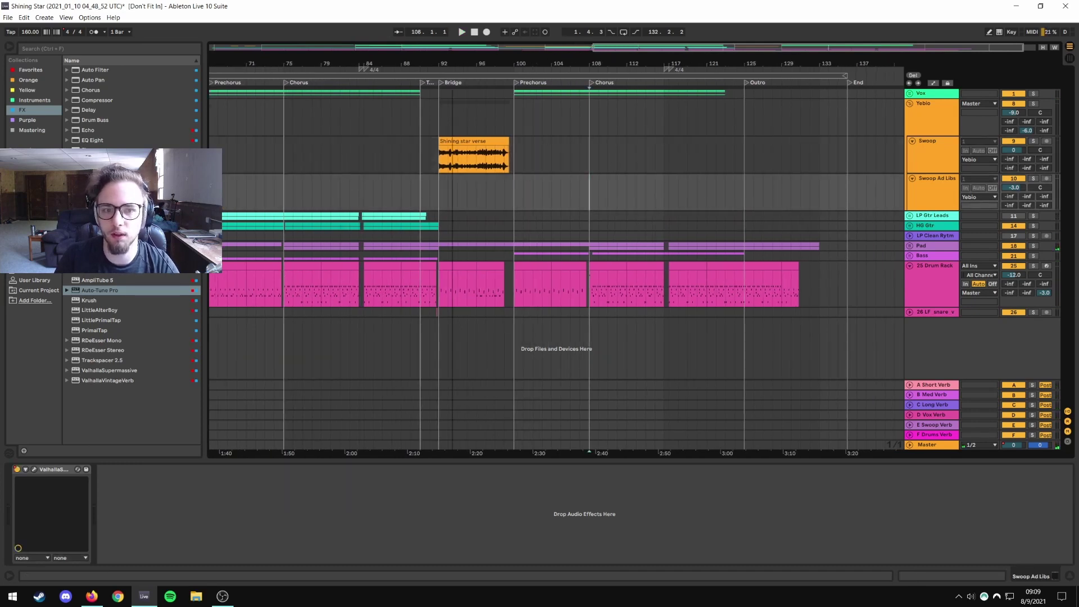
drag(454, 66, 746, 79)
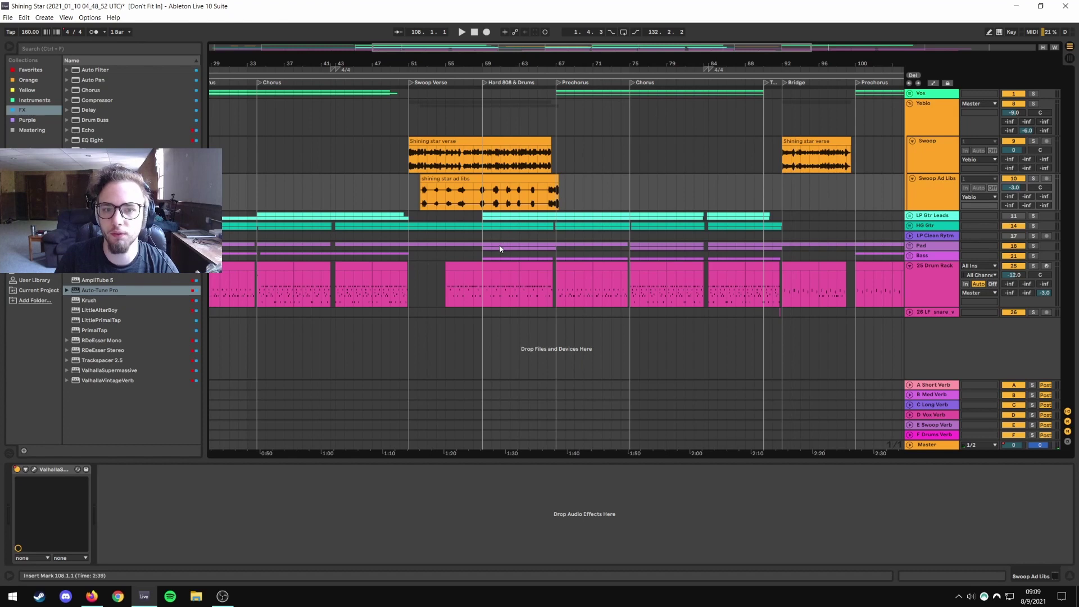
scroll(429, 245, left, 5)
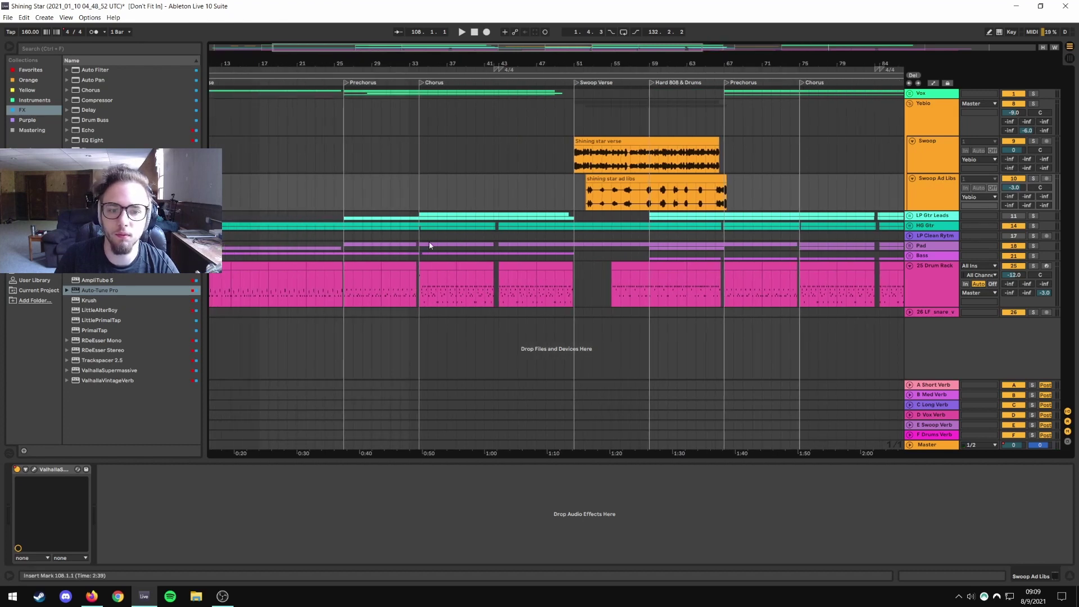
click(909, 246)
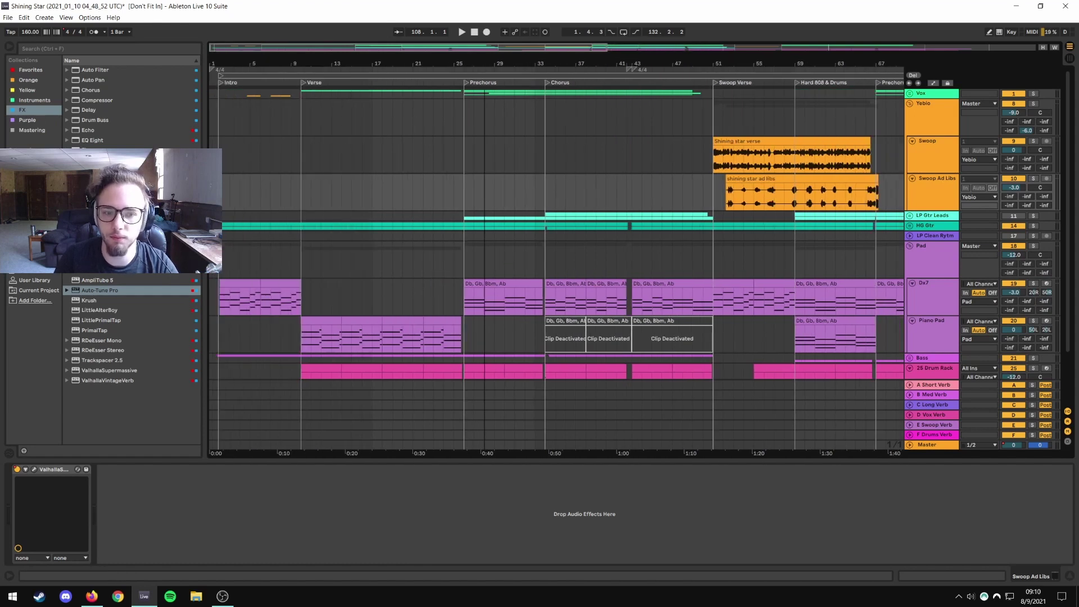
drag(485, 64, 209, 64)
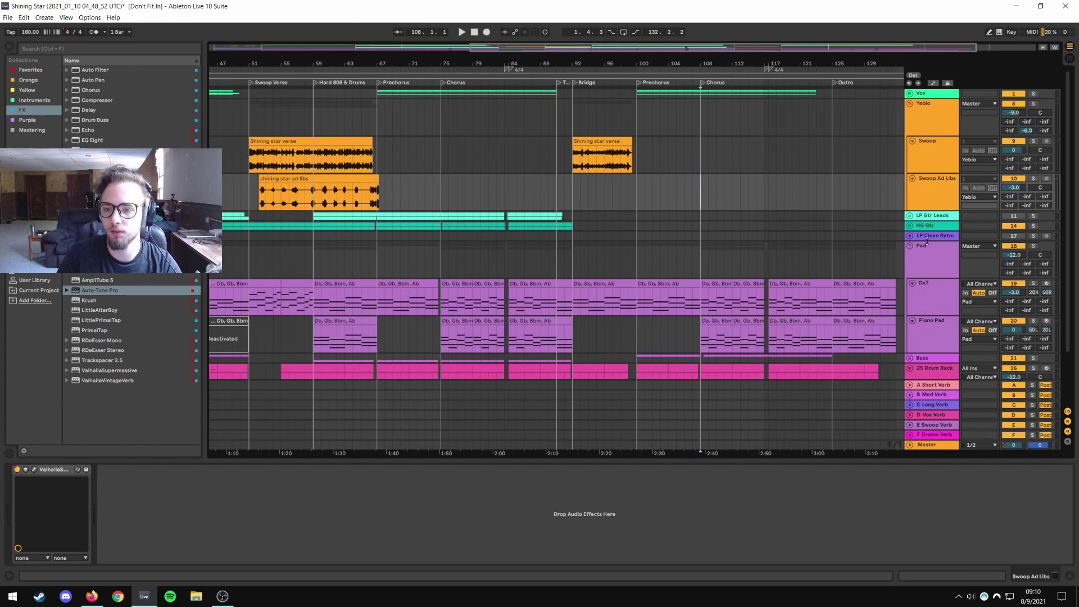
click(909, 246)
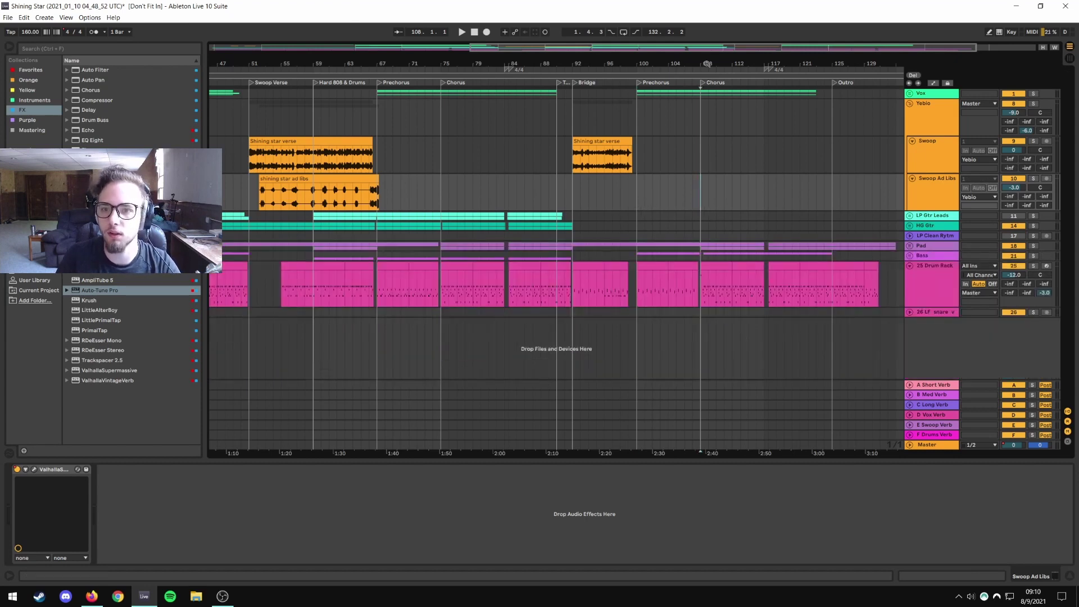
Audition the final chorus from bar 108 and its second half from bar 116.
drag(706, 63, 604, 61)
key(space)
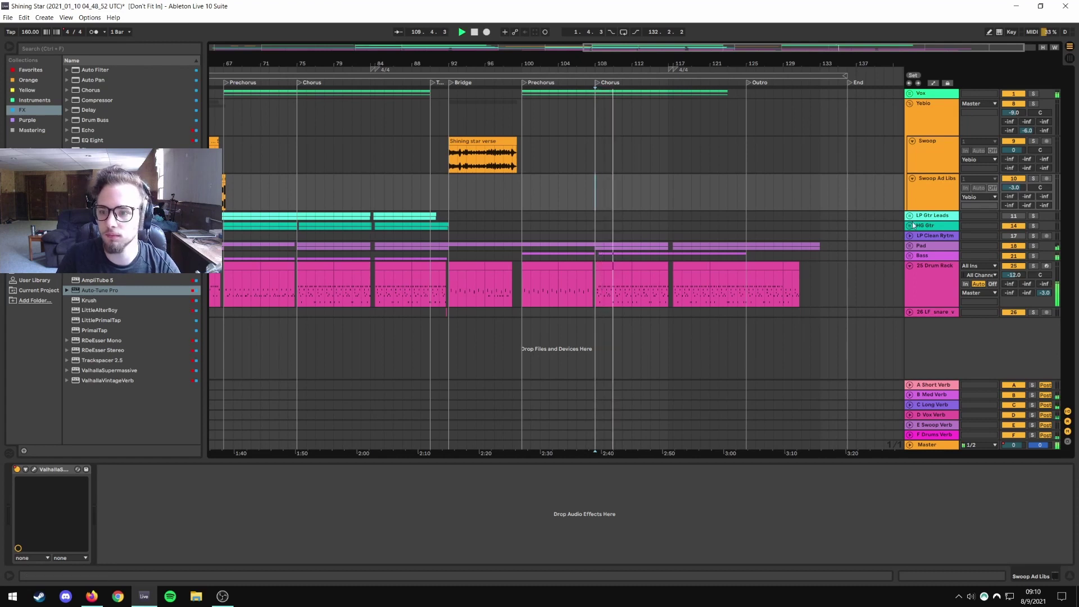
mouse_move(669, 63)
mouse_down()
mouse_move(640, 64)
mouse_move(663, 68)
mouse_up()
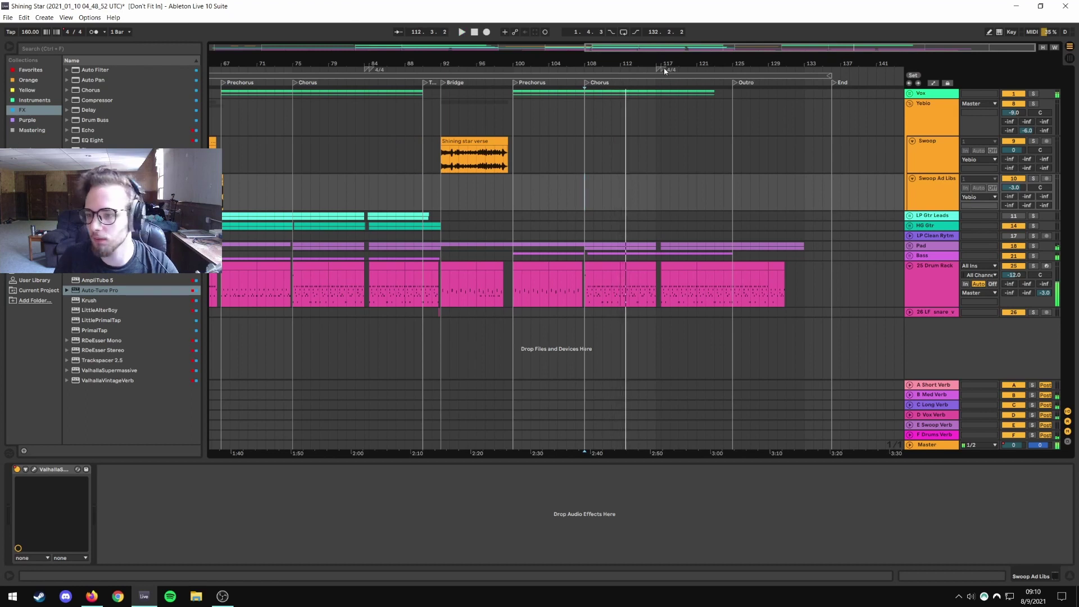
drag(755, 58, 646, 84)
click(618, 126)
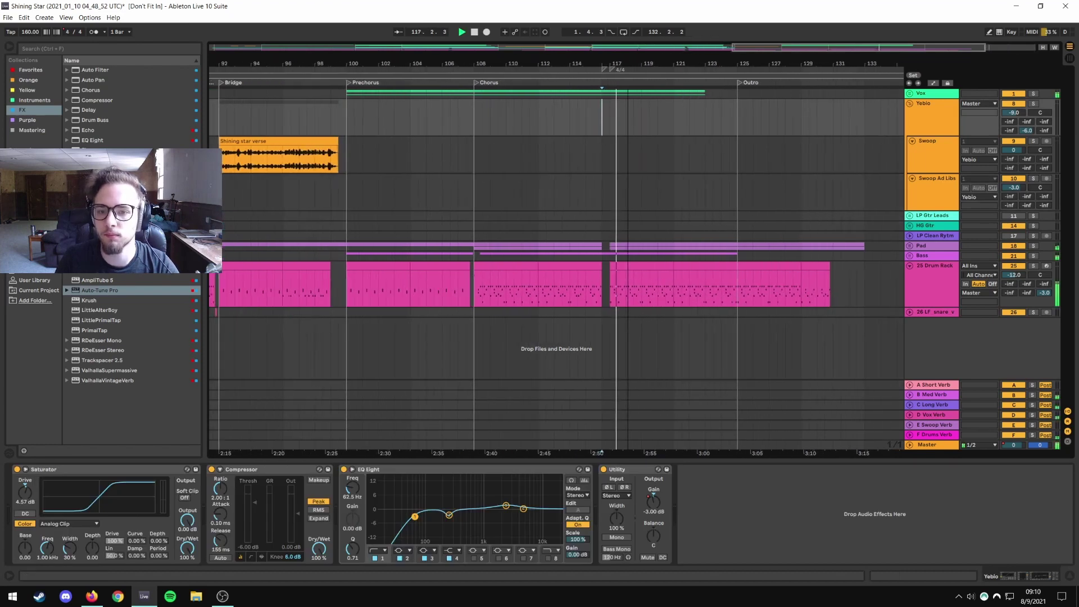
drag(627, 63, 576, 107)
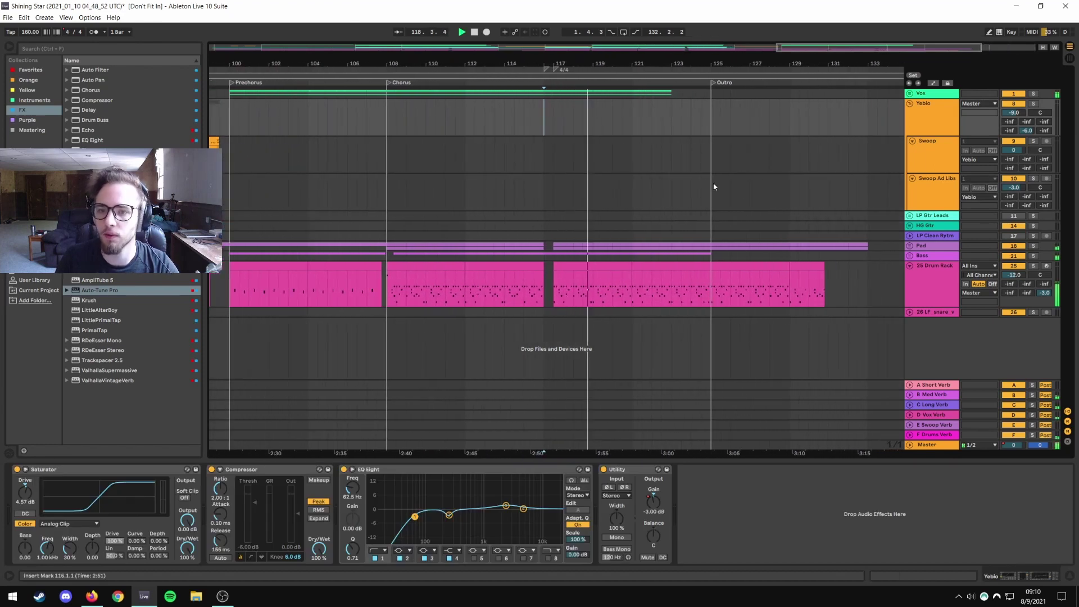
Stop at bar 123 and expand the Bass and Pad groups to show their tracks.
click(668, 207)
click(909, 256)
click(909, 245)
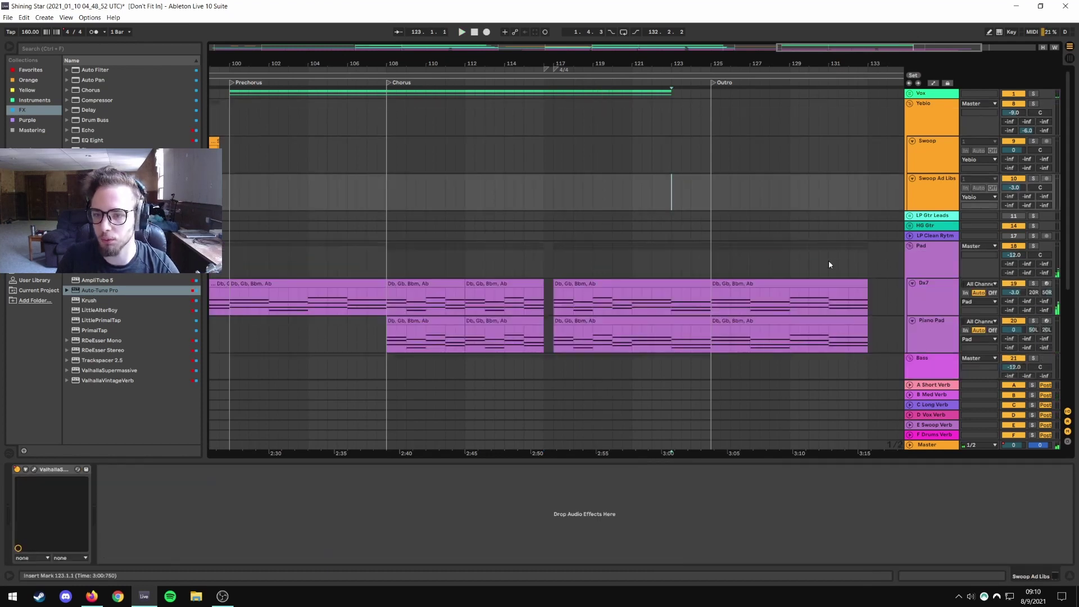
scroll(696, 275, down, 5)
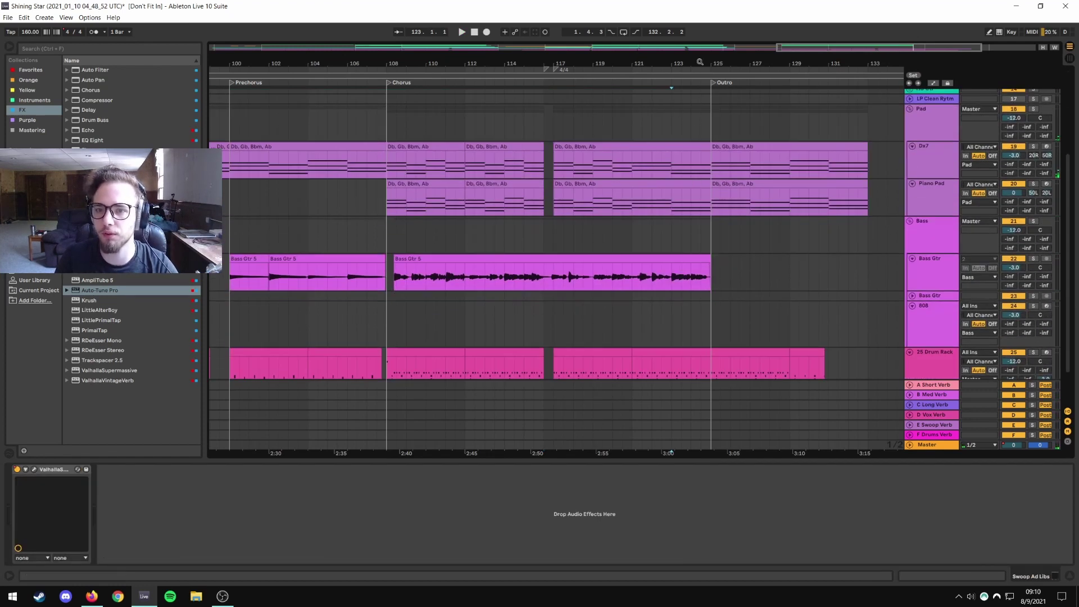
Review the pad, bass and drum clips in the outro and place the insert marker at bar 126 on the Dx7 track.
ctrl+scroll(669, 168, down, 3)
scroll(640, 247, down, 2)
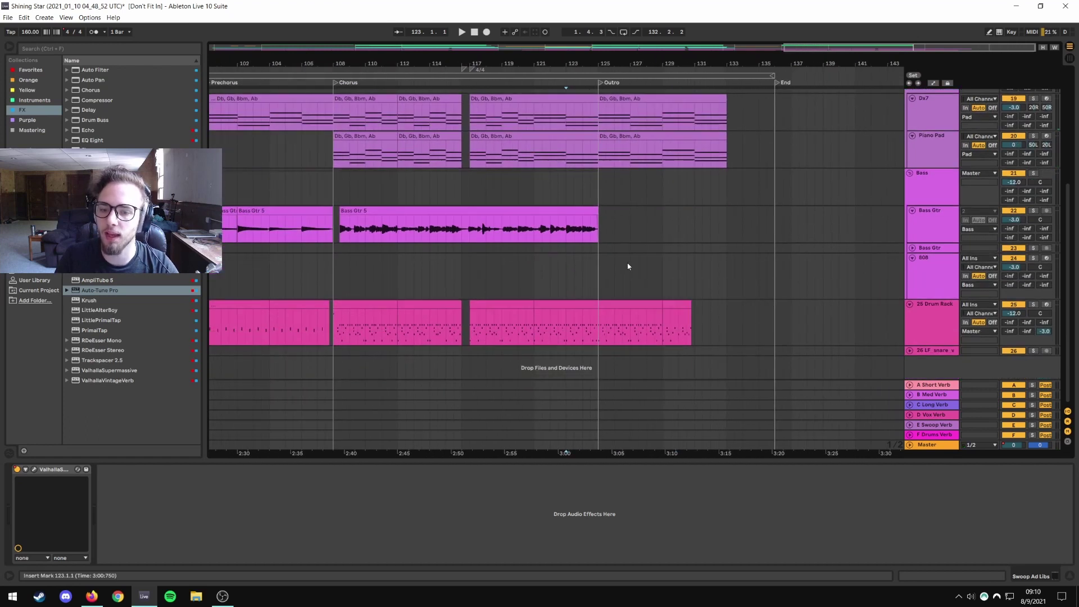
scroll(627, 266, up, 6)
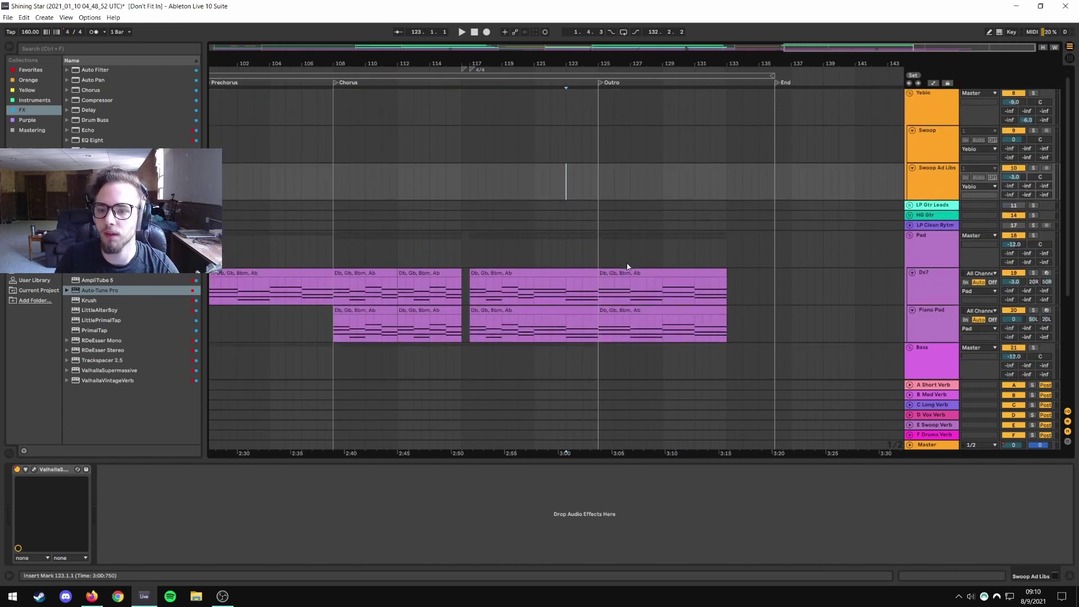
scroll(627, 265, down, 6)
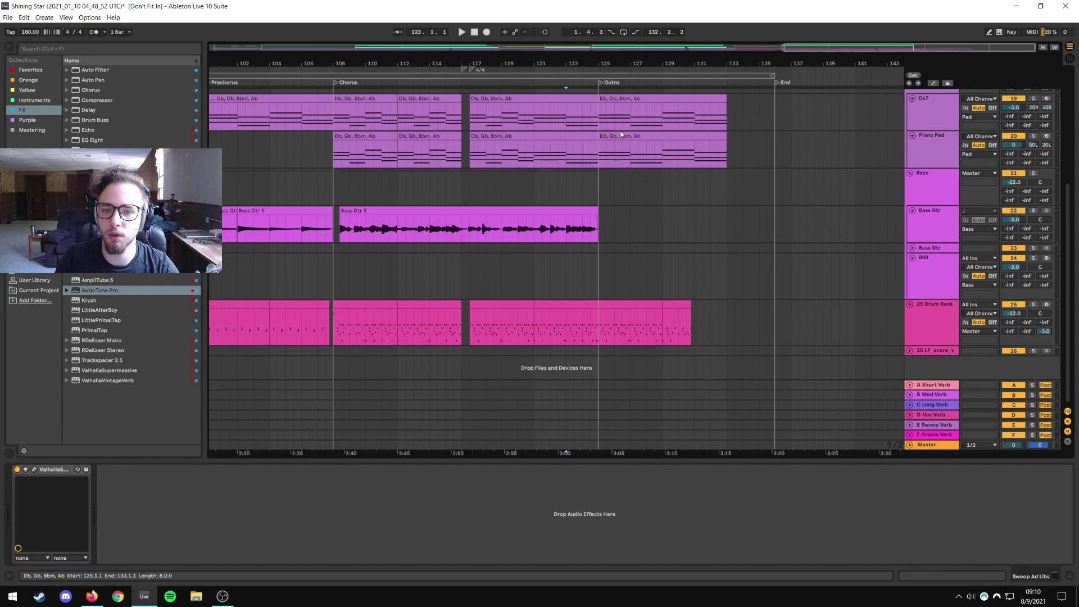
click(619, 131)
click(617, 106)
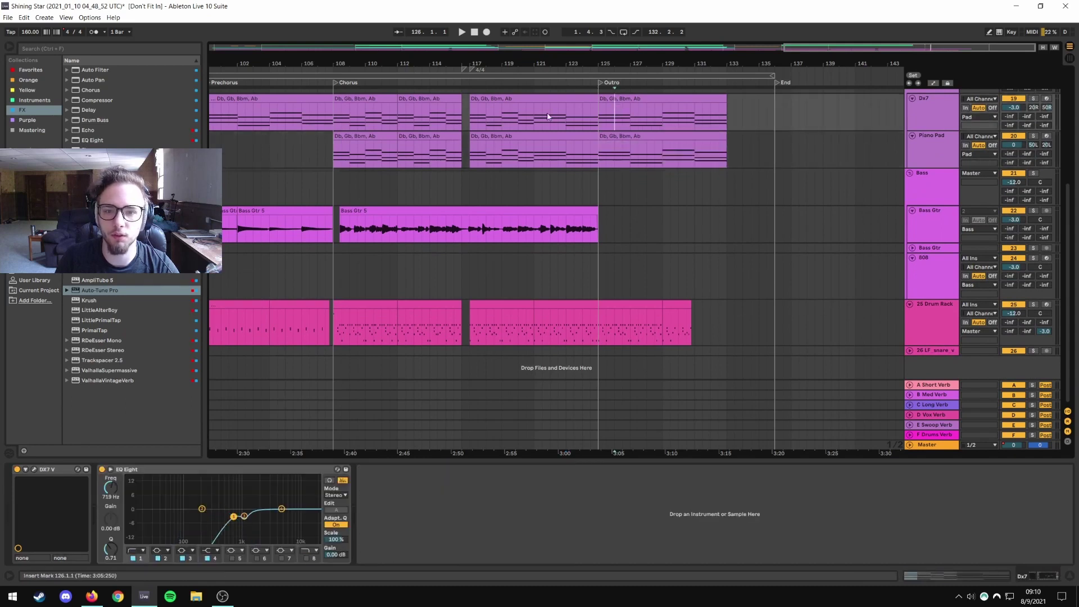
Try extending the outro by pasting a copy of the four-bar chord clip at bar 133 on the Piano Pad track.
click(378, 100)
key(ctrl+c)
click(718, 140)
key(ctrl+v)
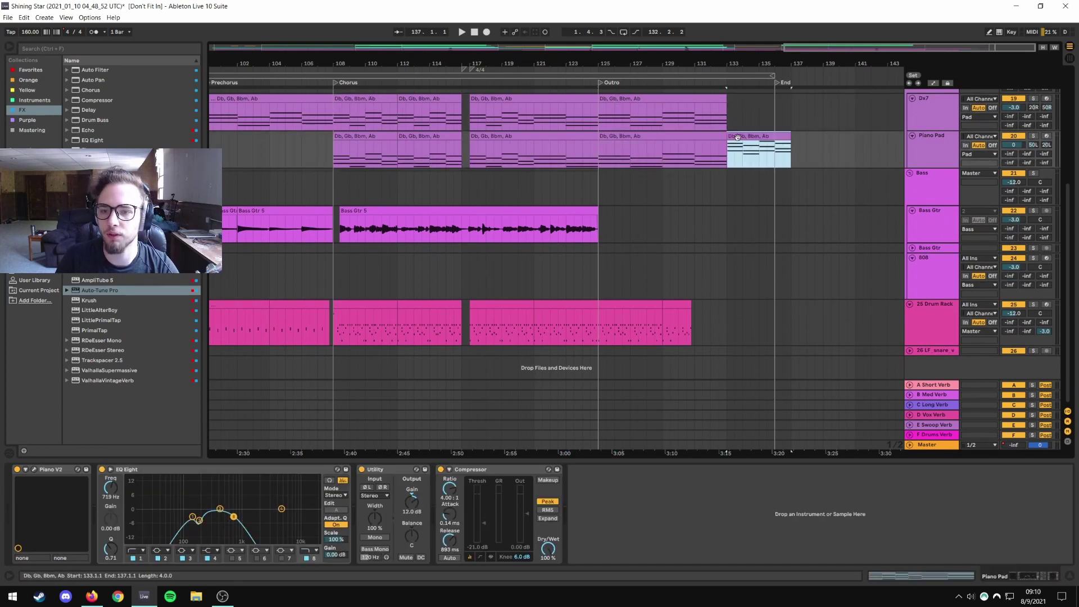
click(612, 137)
key(ctrl+v)
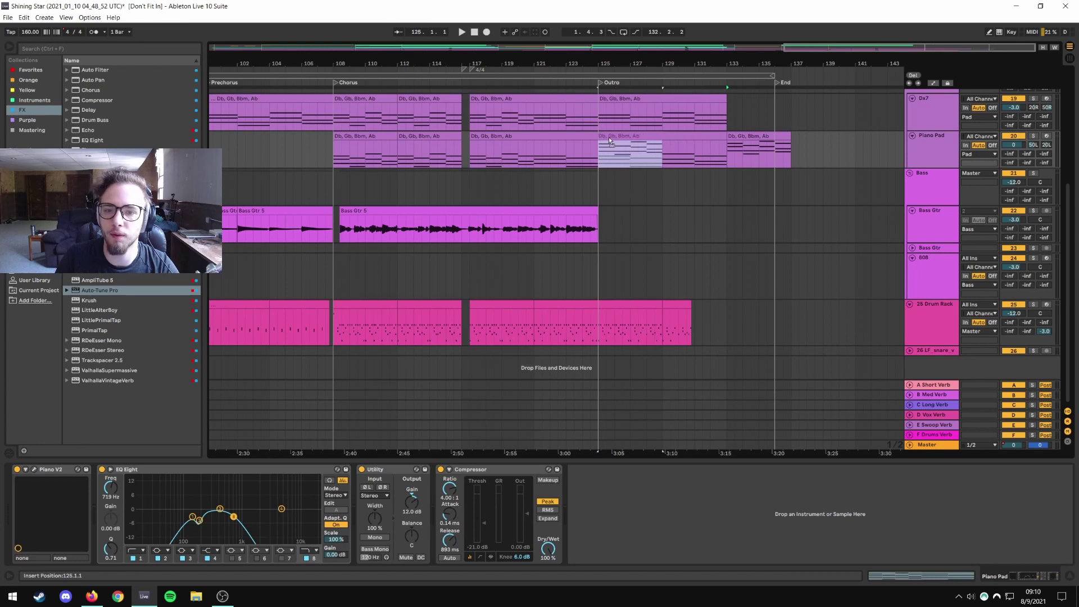
drag(608, 136, 739, 148)
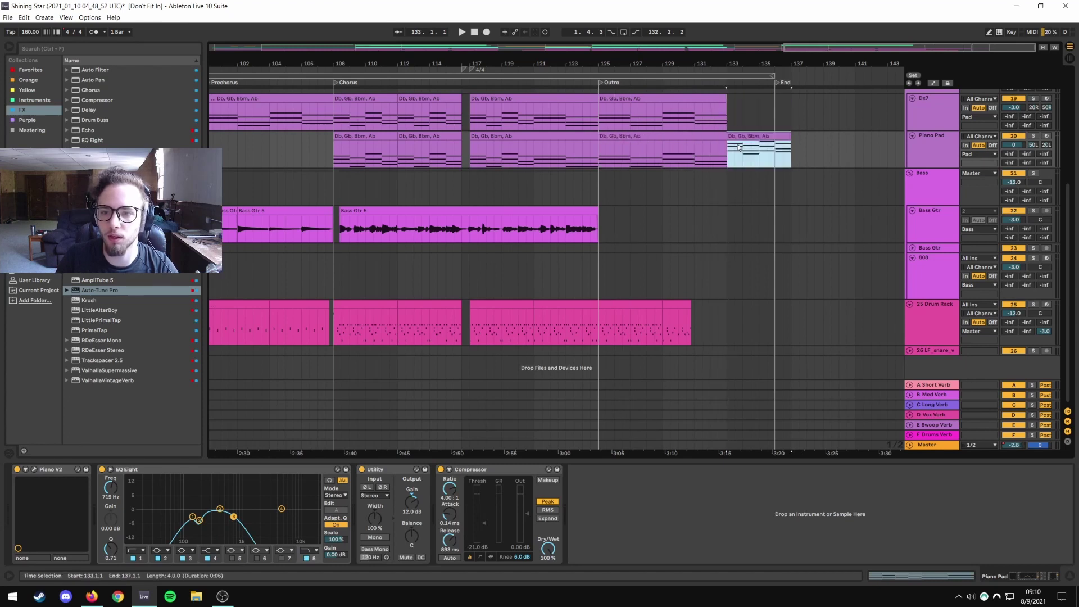
Open the Piano Pad's outro clip and try doubling and halving the time of its chord notes.
double_click(696, 136)
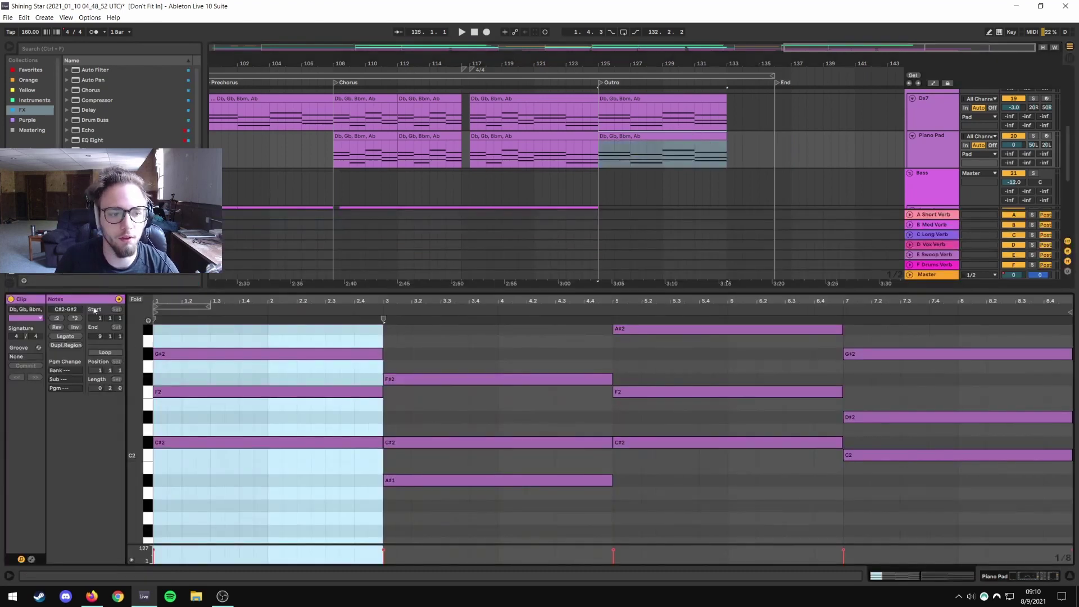
click(75, 319)
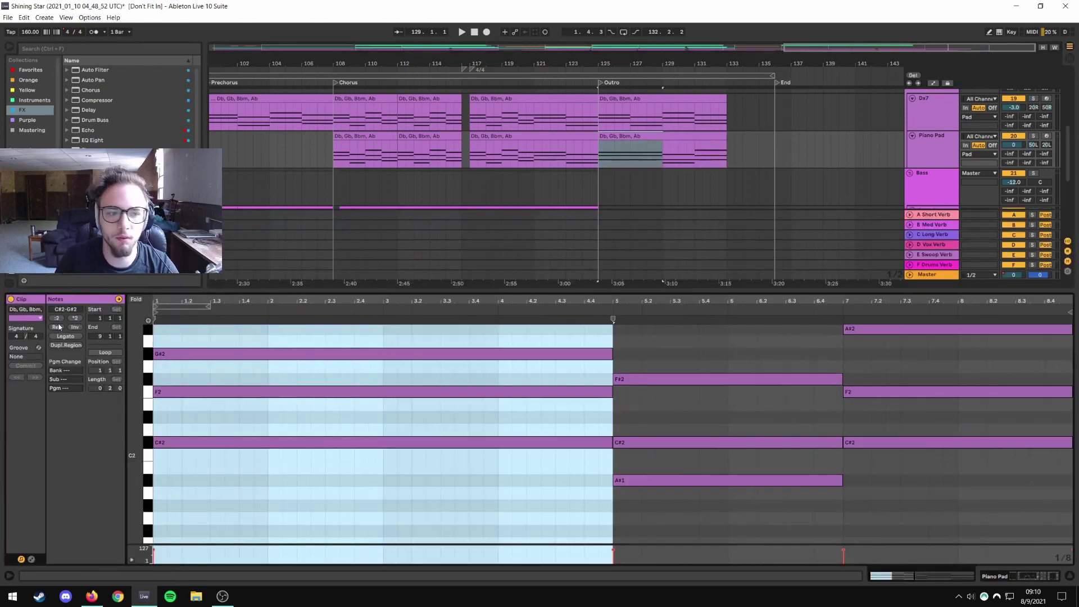
click(57, 318)
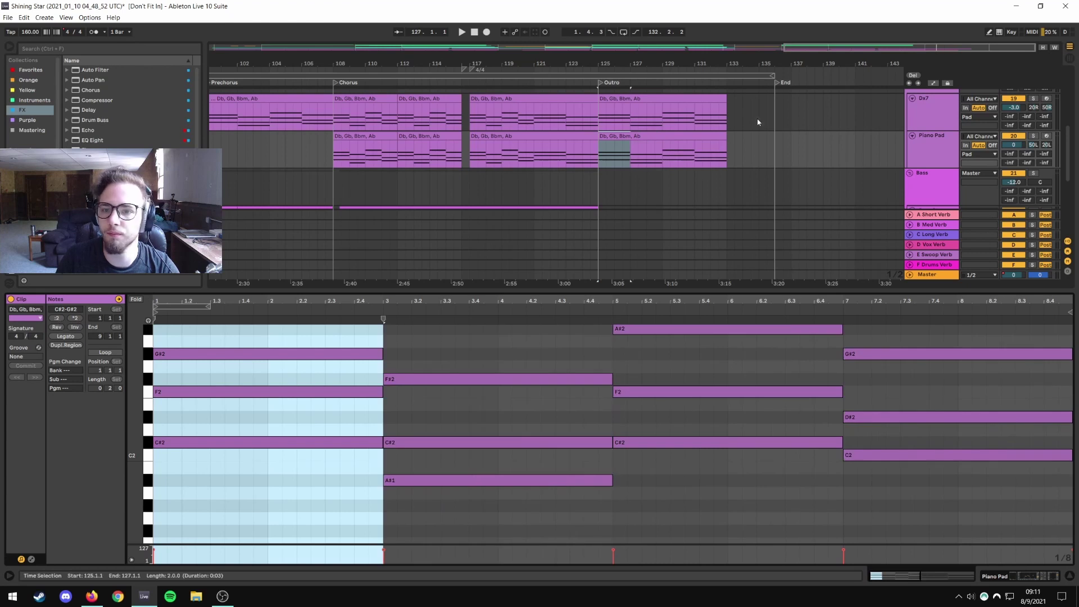
click(656, 136)
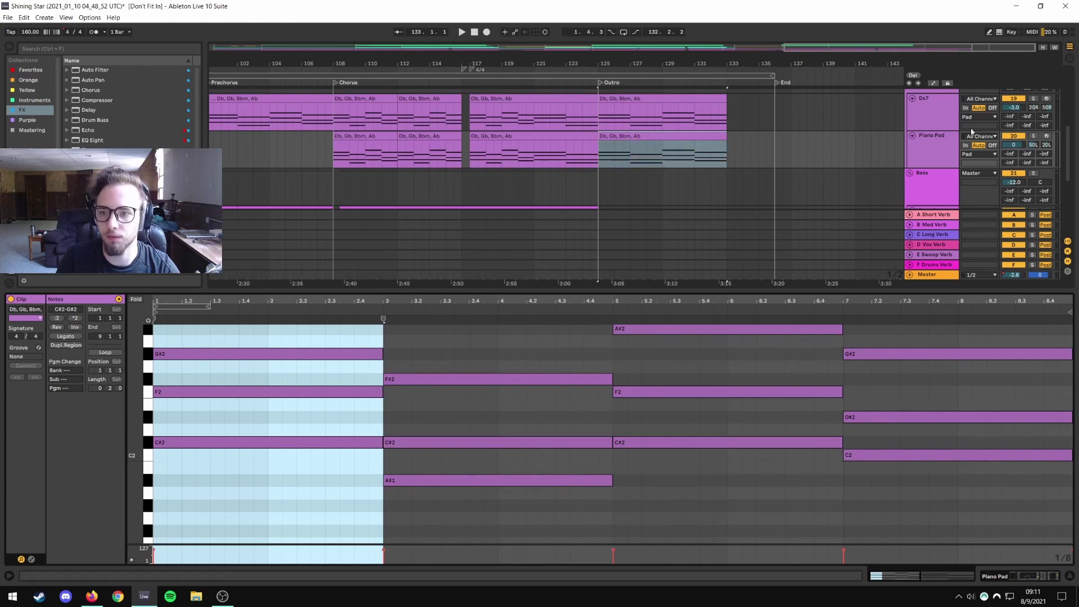
Inspect the Pad group's effects and start playback from bar 121, leading into the outro.
scroll(923, 137, up, 2)
scroll(923, 136, up, 1)
click(926, 127)
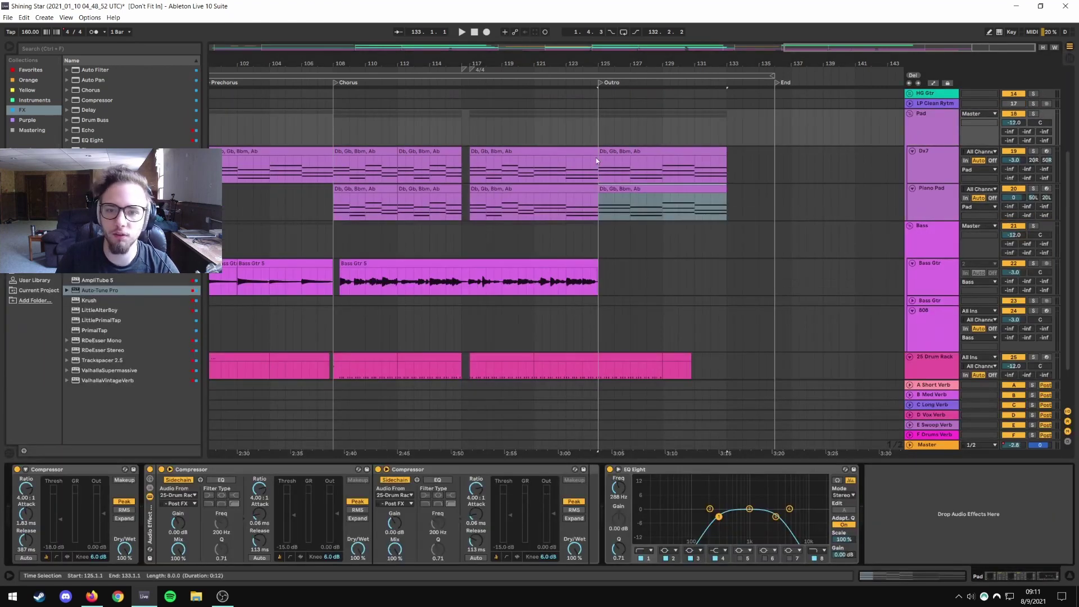
click(566, 166)
scroll(566, 168, up, 5)
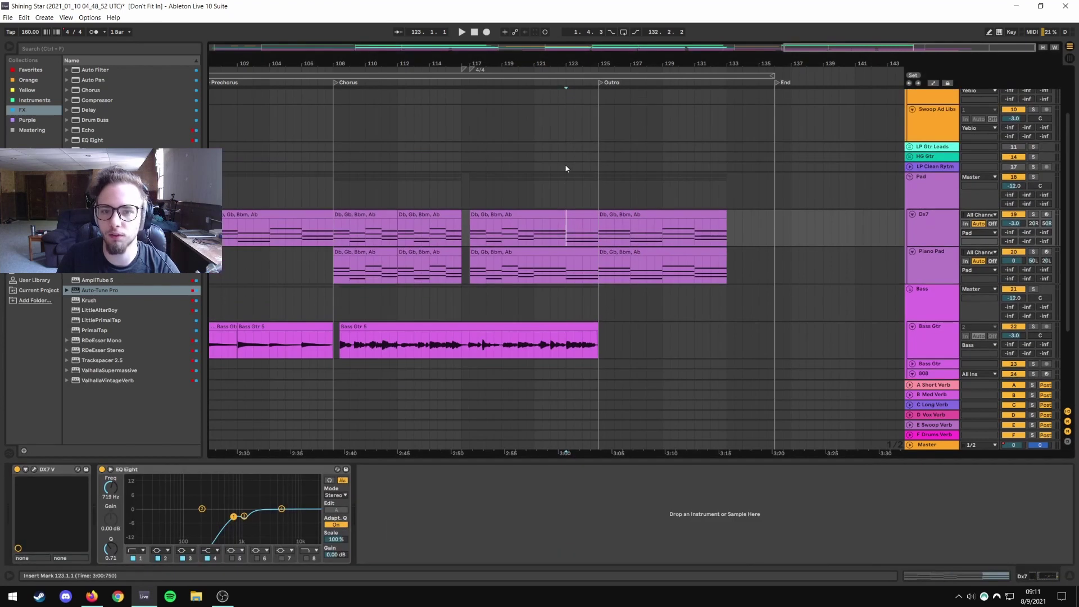
click(534, 189)
key(space)
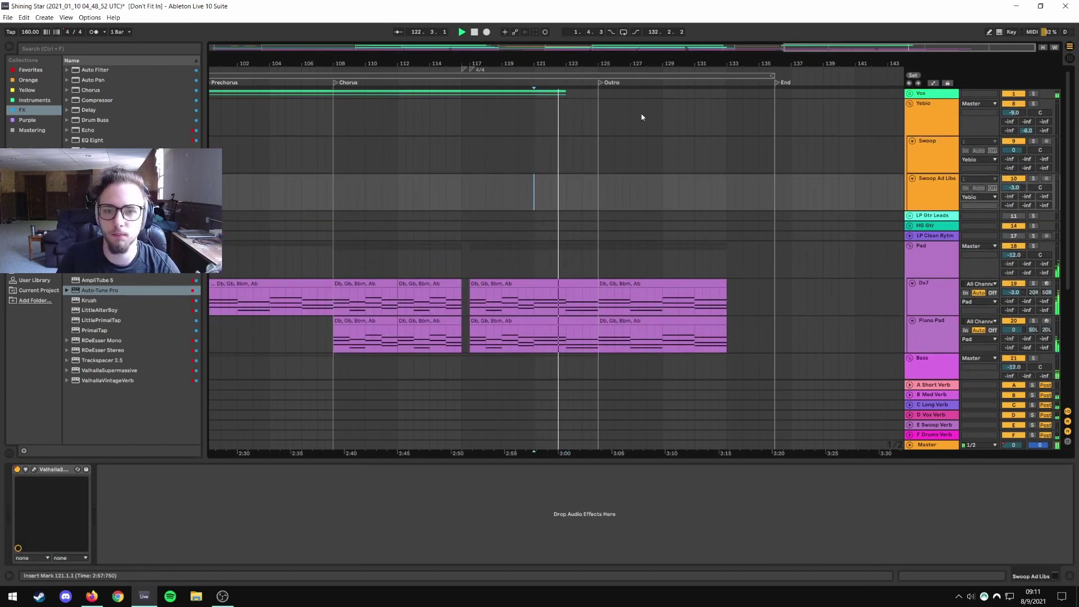
Collapse the Bass group and listen through the outro, stopping playback at the End locator.
scroll(685, 265, down, 1)
scroll(686, 264, down, 1)
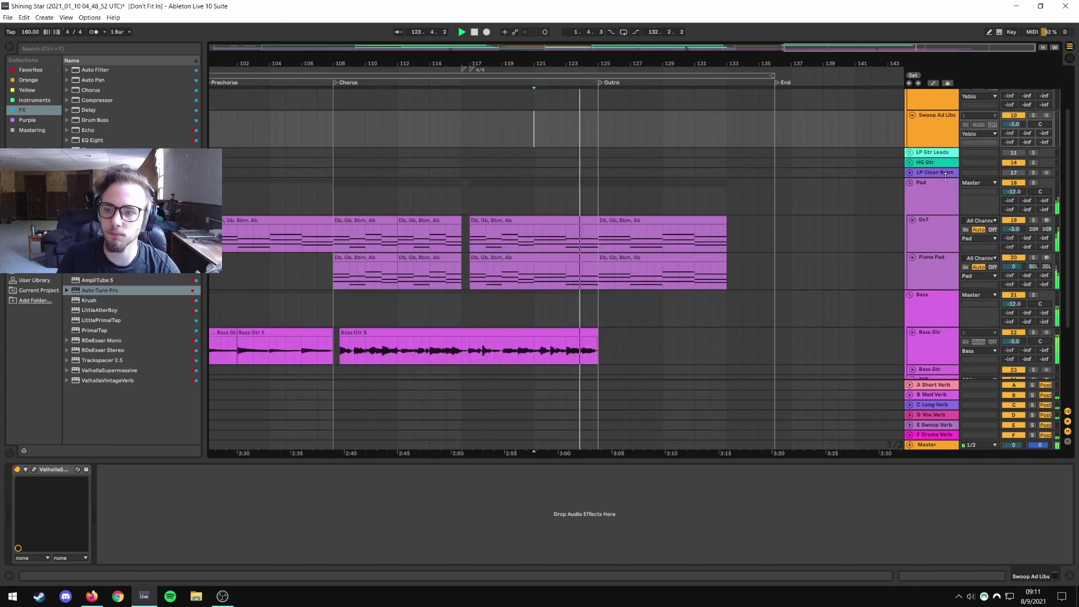
click(910, 295)
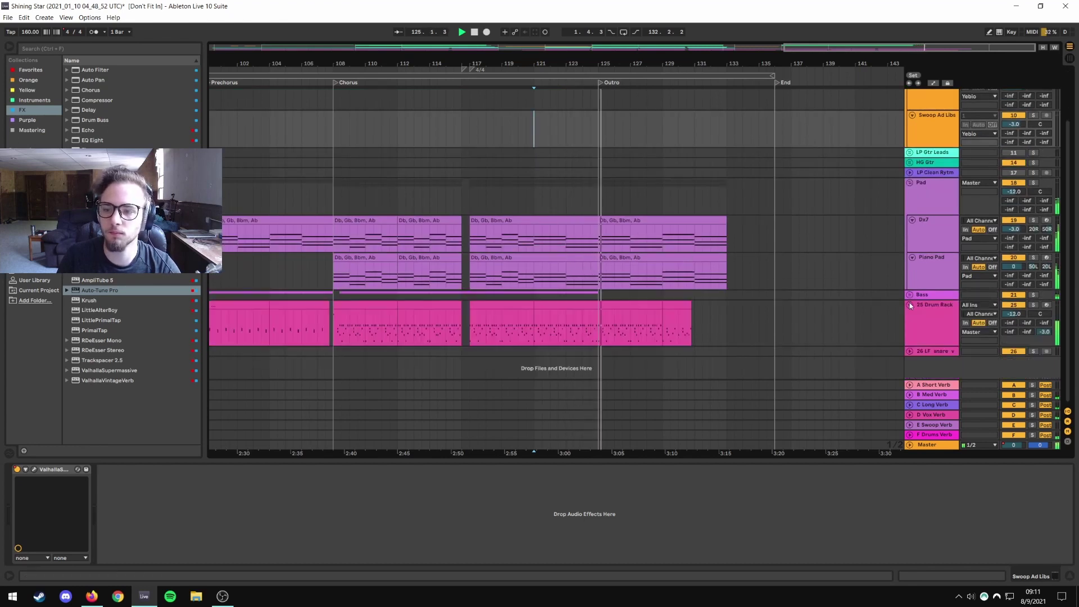
scroll(909, 302, up, 2)
scroll(908, 303, down, 2)
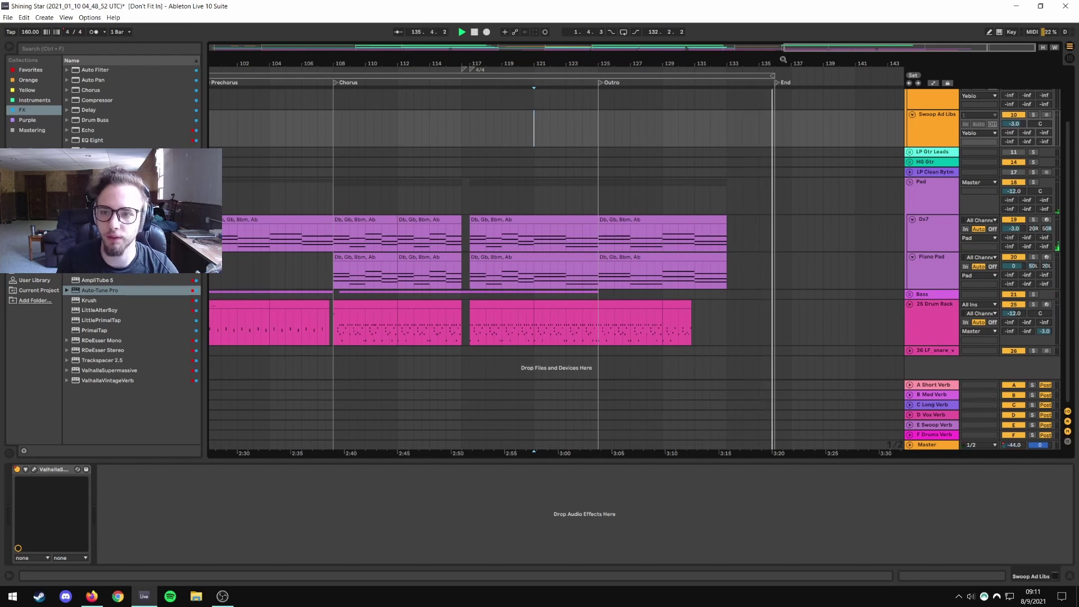
key(space)
Inspect the effect devices on the Yebio group and on its Swoop and Swoop Ad Libs tracks.
scroll(893, 84, down, 5)
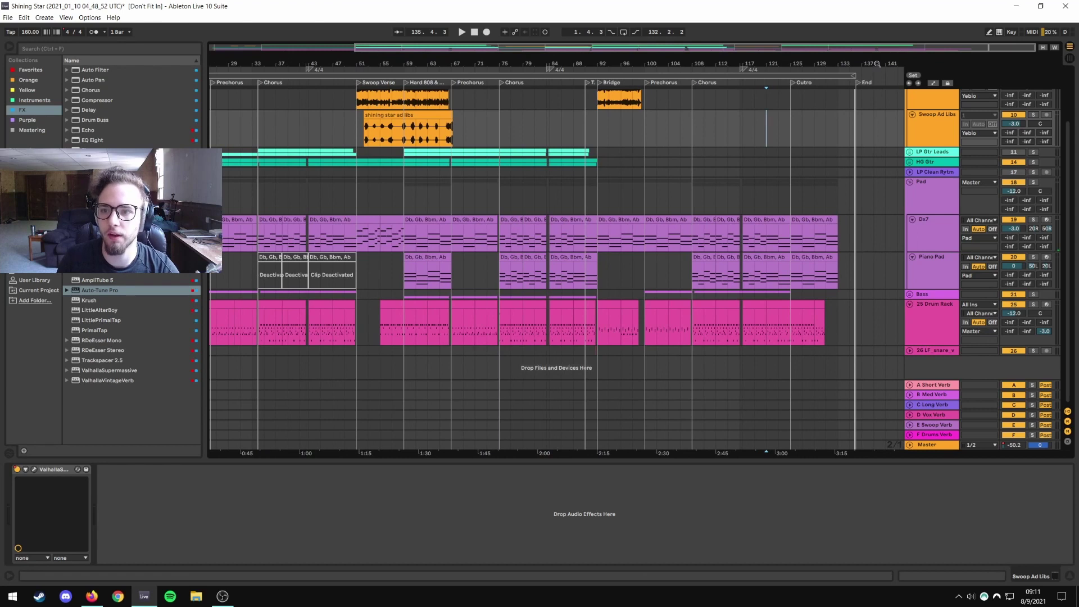
drag(876, 64, 721, 83)
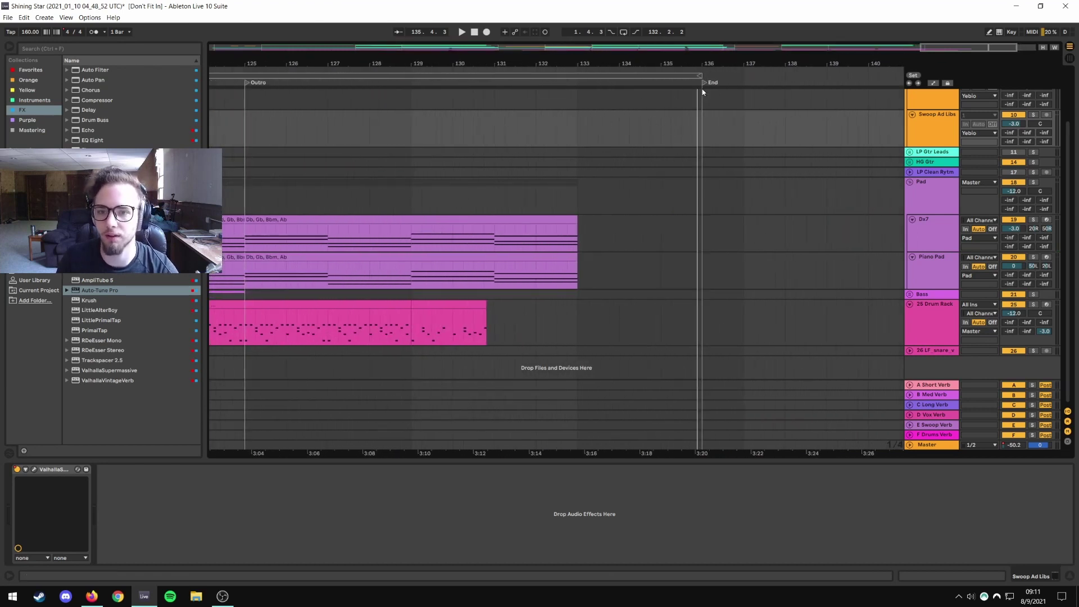
drag(654, 66, 654, 45)
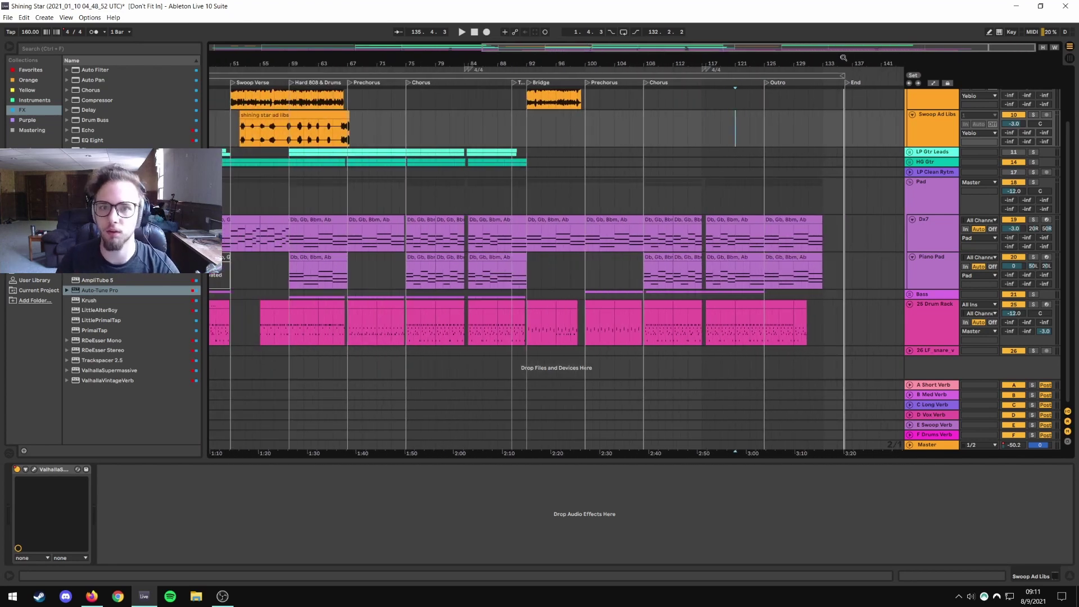
drag(787, 59, 783, 60)
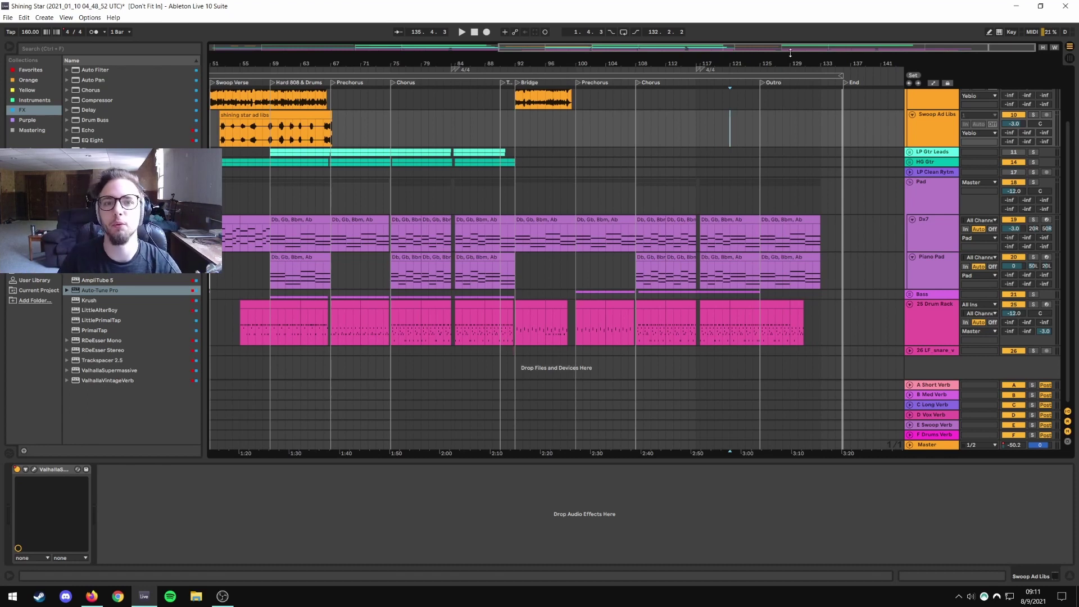
drag(779, 61, 777, 46)
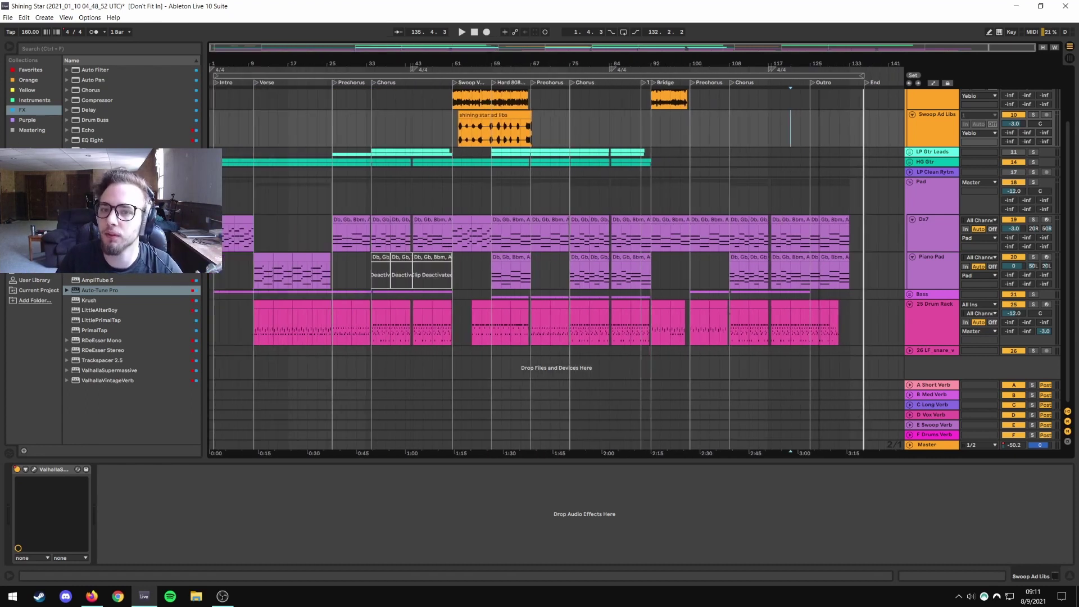
scroll(734, 214, up, 2)
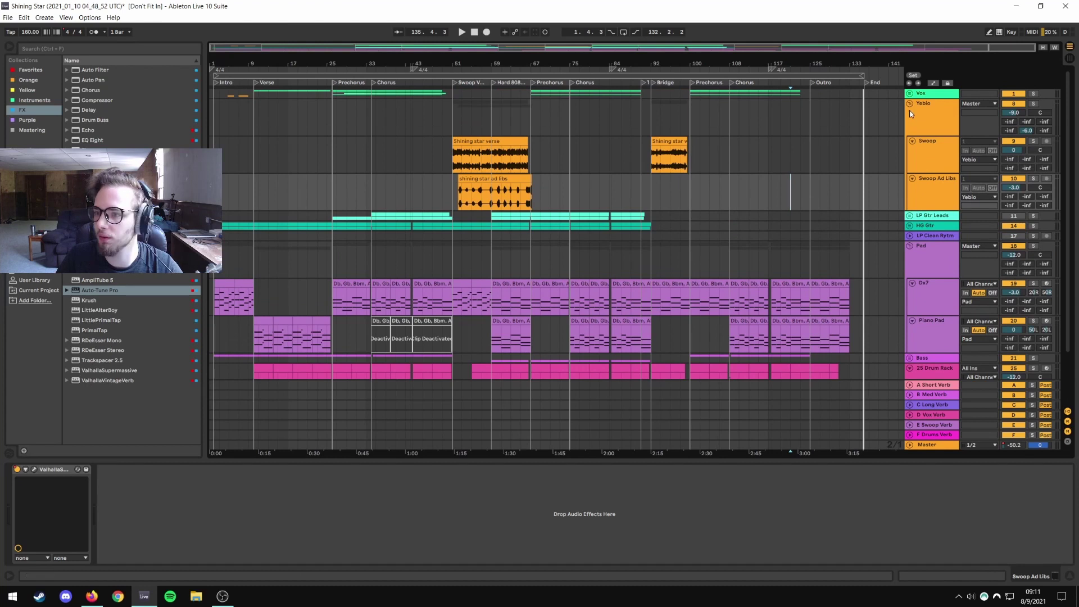
click(932, 131)
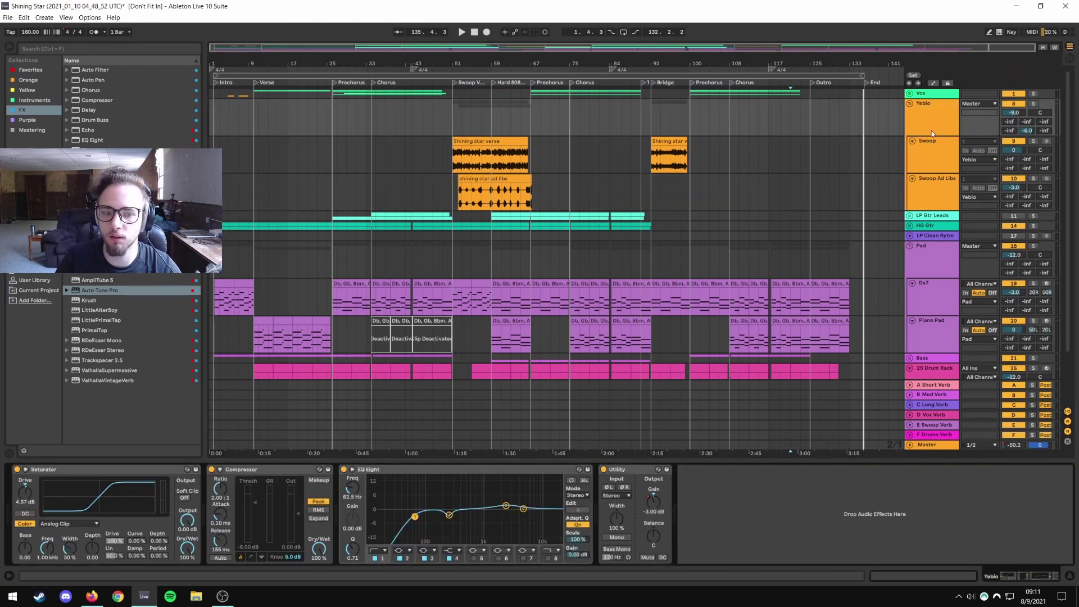
click(934, 153)
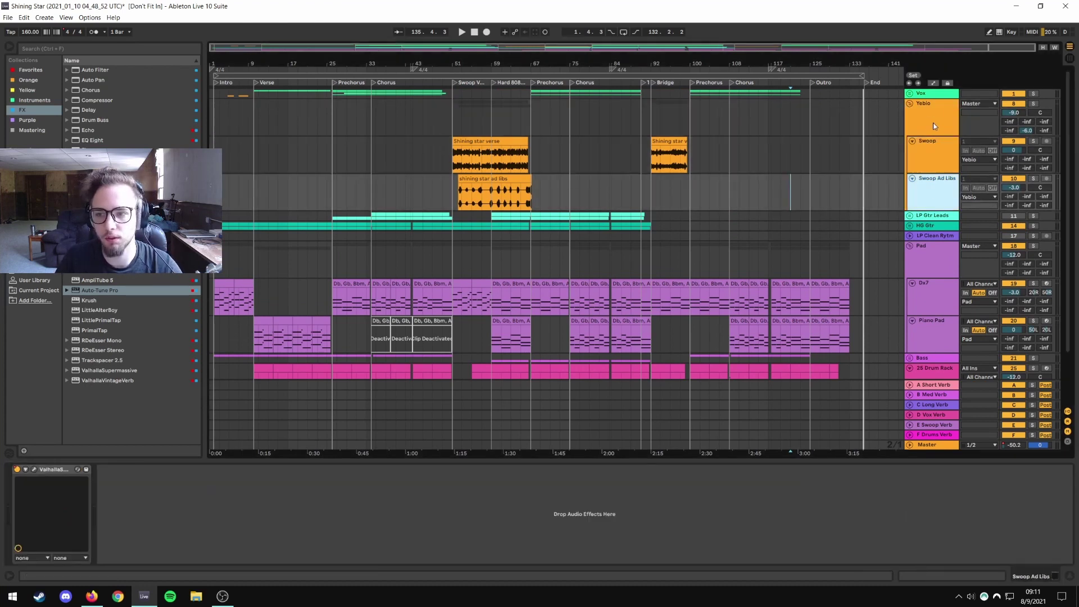
click(932, 126)
click(929, 154)
click(932, 127)
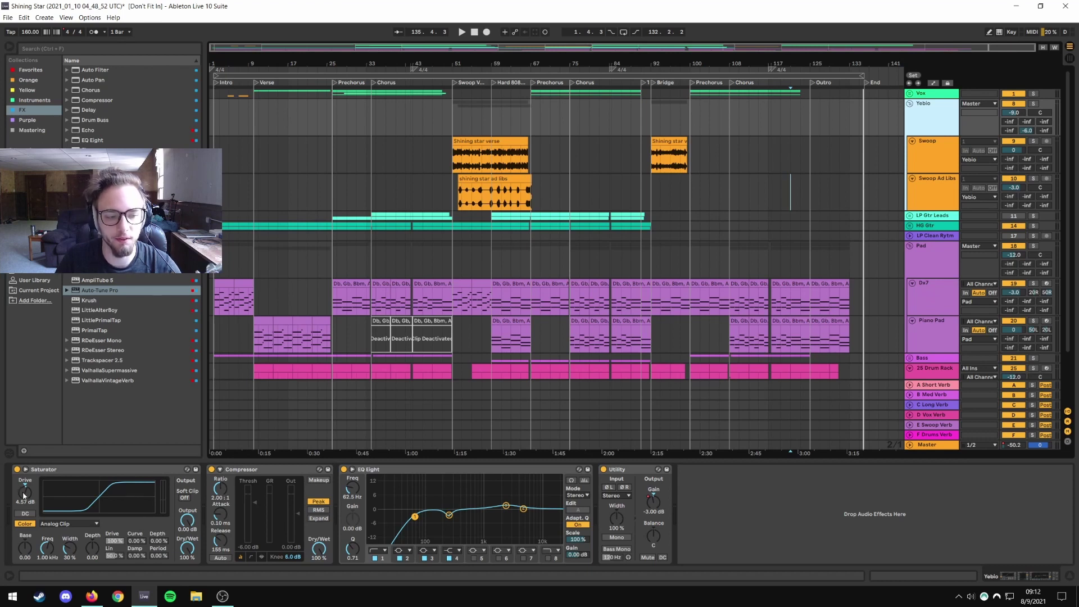
Compare the effect chains of the Vox and Yebio groups, briefly checking the tracks' automation lanes.
click(921, 95)
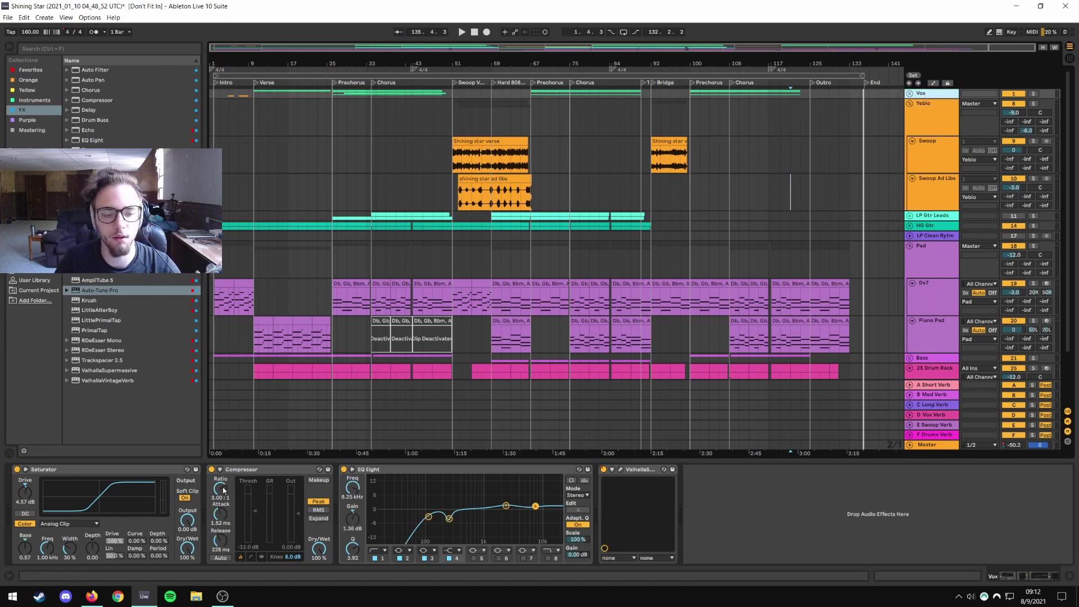
click(929, 132)
click(933, 83)
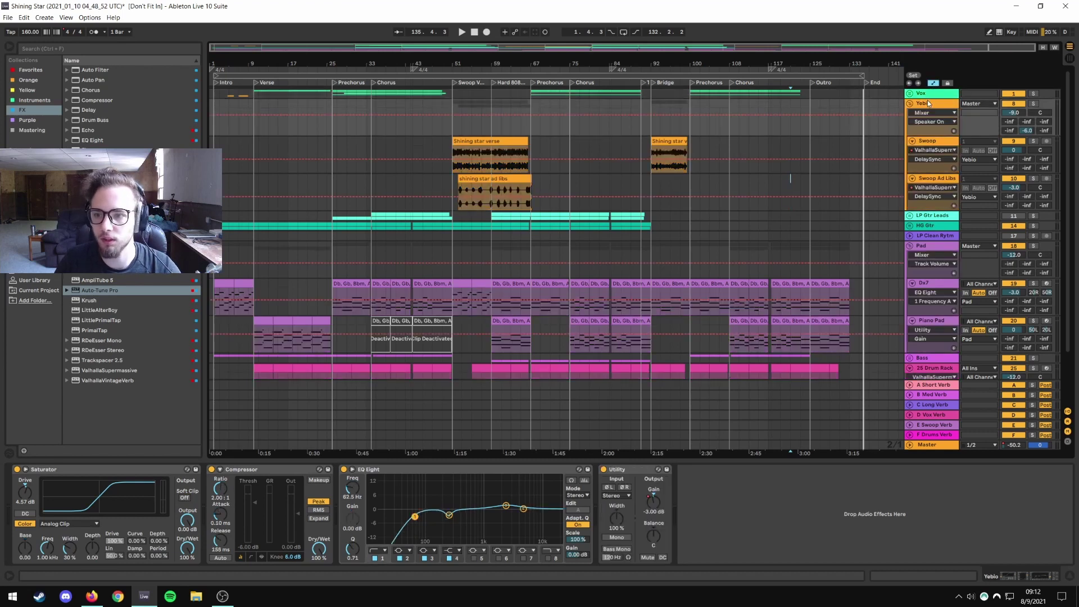
click(932, 83)
click(924, 94)
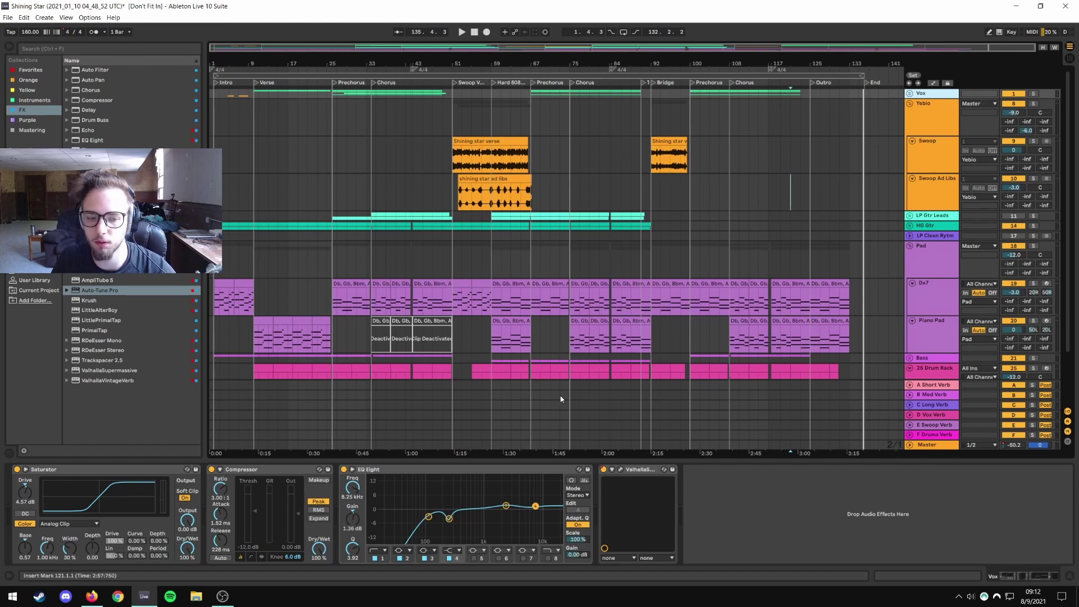
click(861, 126)
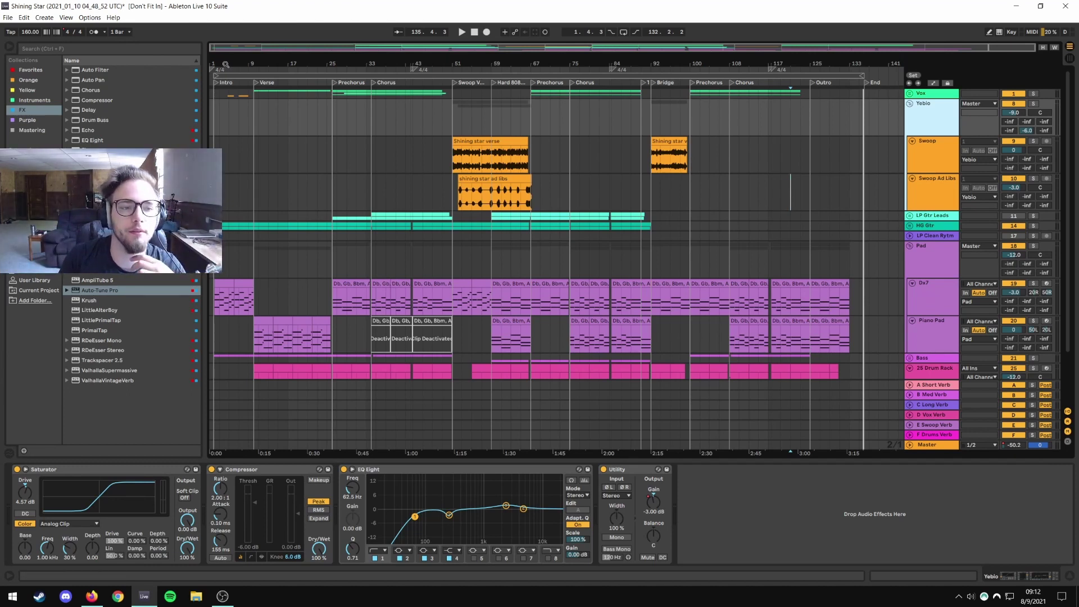
Set the insert marker to the start of the Verse at bar 10 and expand the Vox group.
mouse_move(224, 66)
mouse_down()
mouse_move(224, 98)
mouse_move(238, 64)
mouse_up()
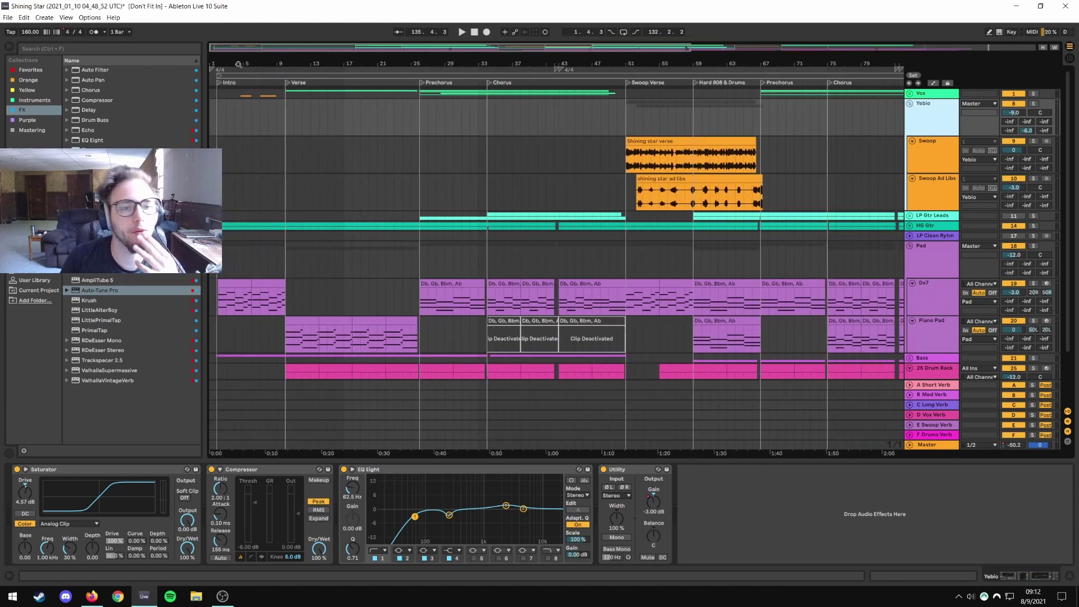
click(421, 84)
drag(427, 66, 389, 61)
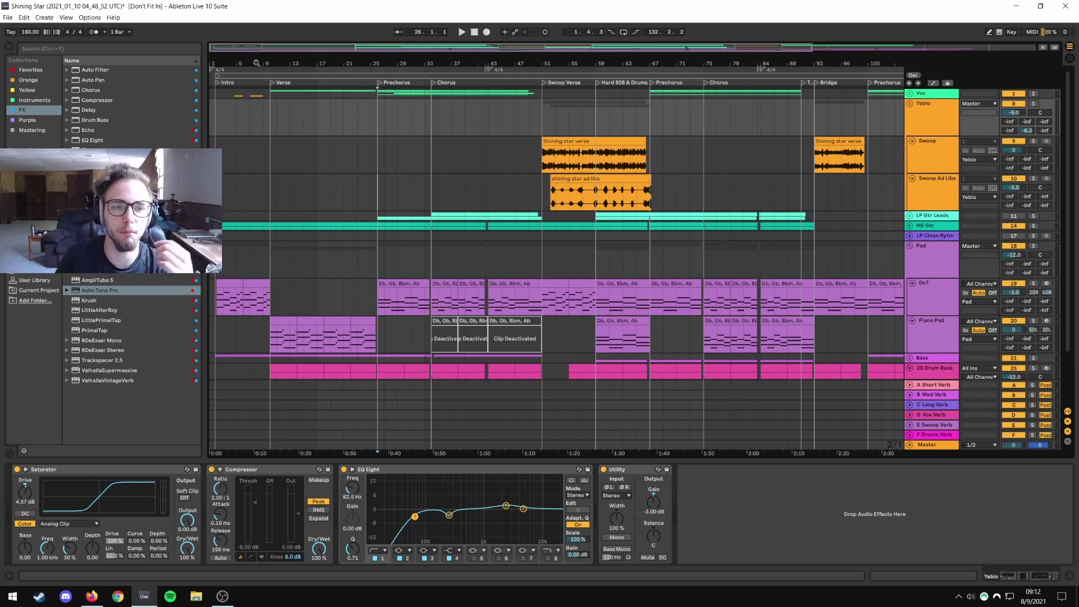
drag(256, 63, 349, 61)
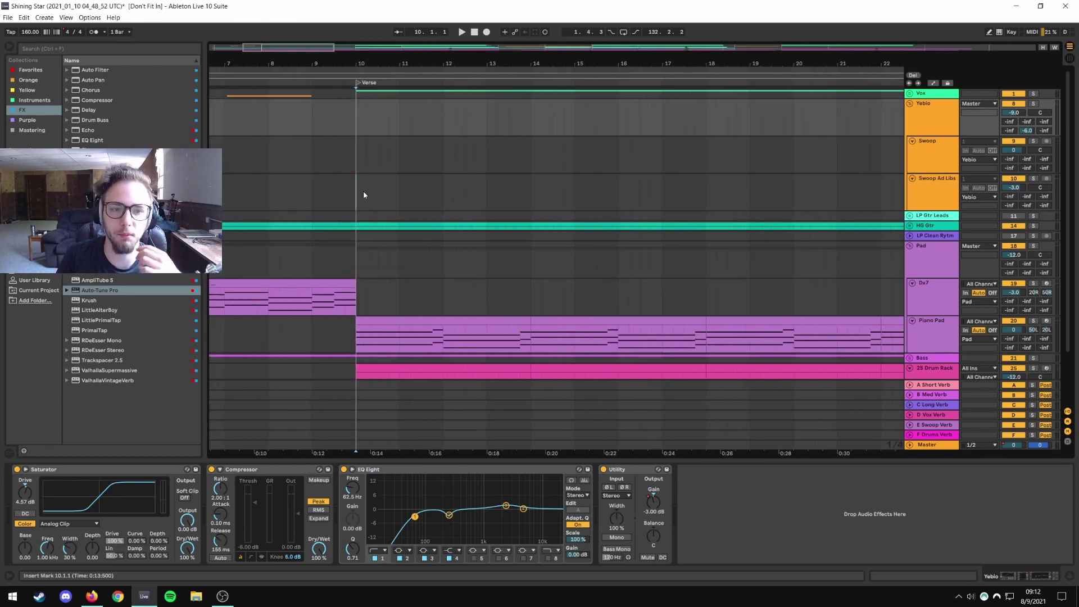
click(910, 94)
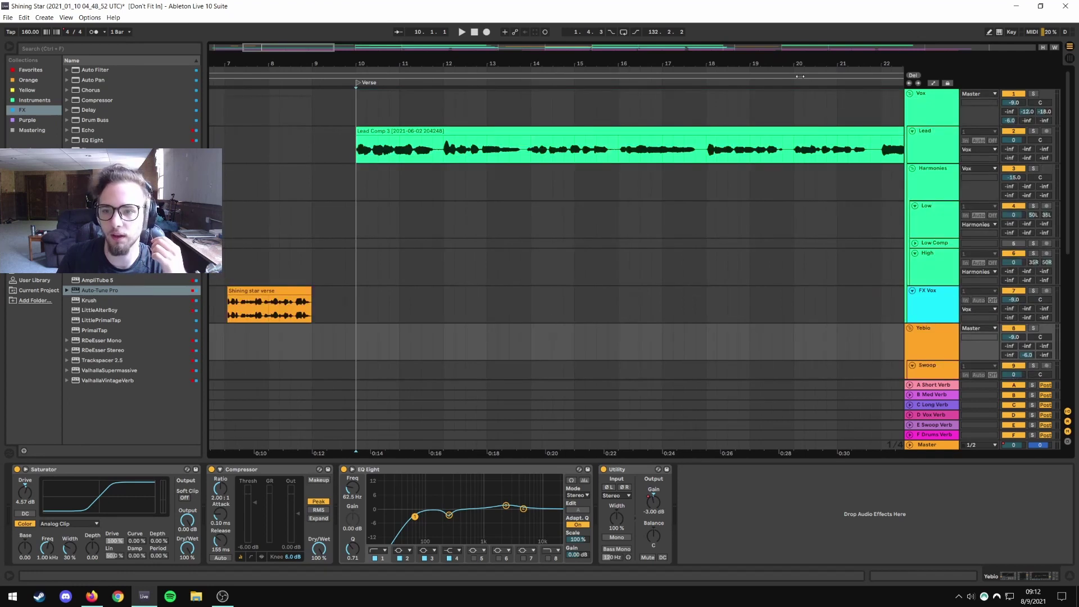
key(minus)
key(minus)
key(minus)
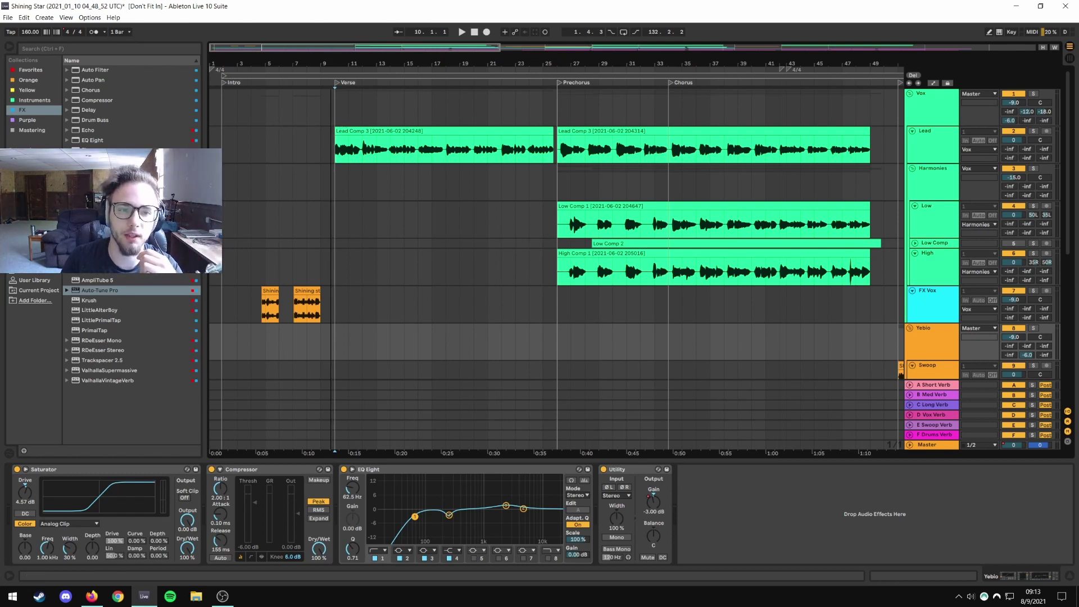
Examine the lead vocal's entry at the Verse and the effect chains on the Lead track and the Vox group.
mouse_move(331, 63)
mouse_down()
mouse_move(368, 112)
mouse_move(345, 84)
mouse_up()
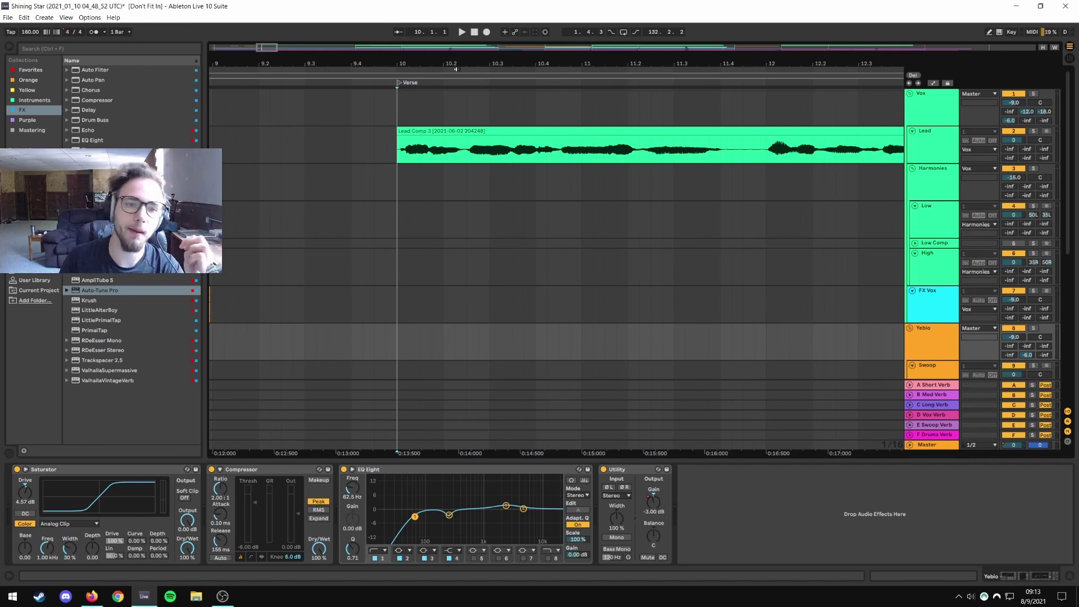
drag(457, 65, 432, 57)
drag(363, 63, 363, 58)
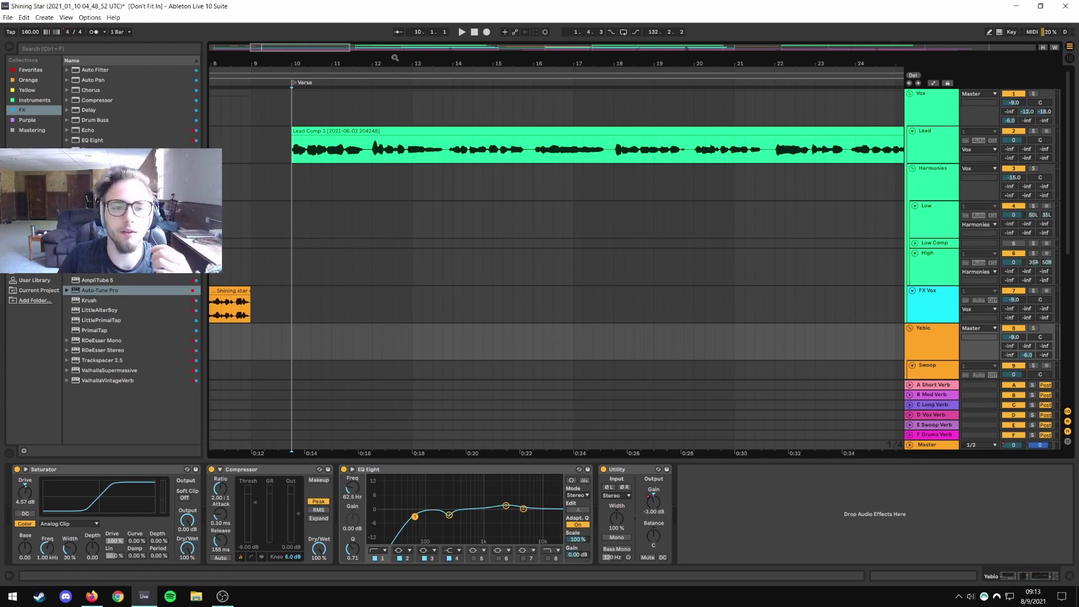
drag(395, 58, 395, 36)
drag(315, 59, 255, 62)
click(281, 147)
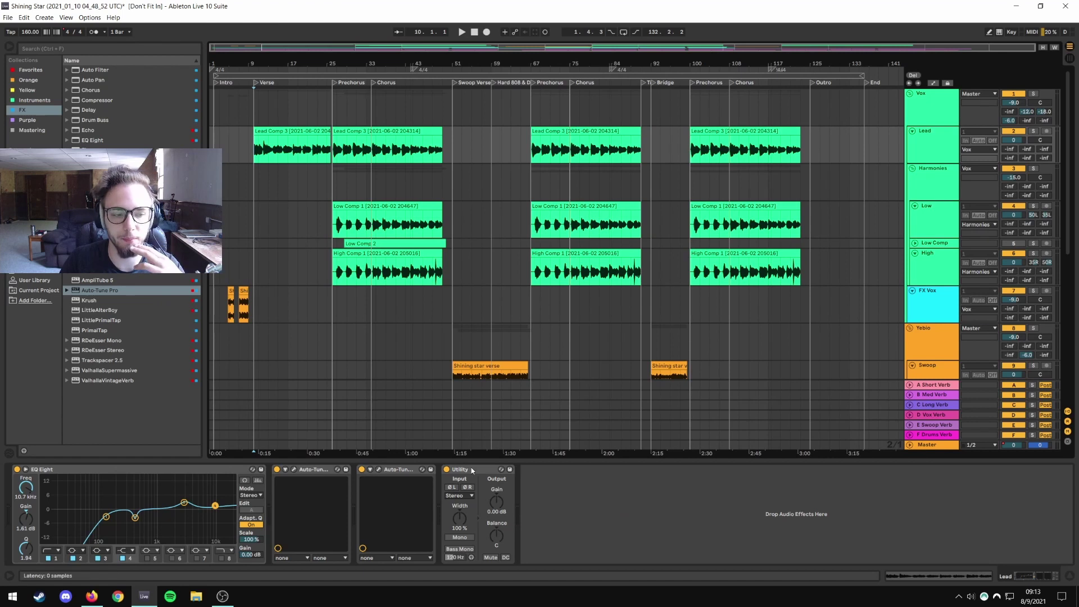
click(936, 95)
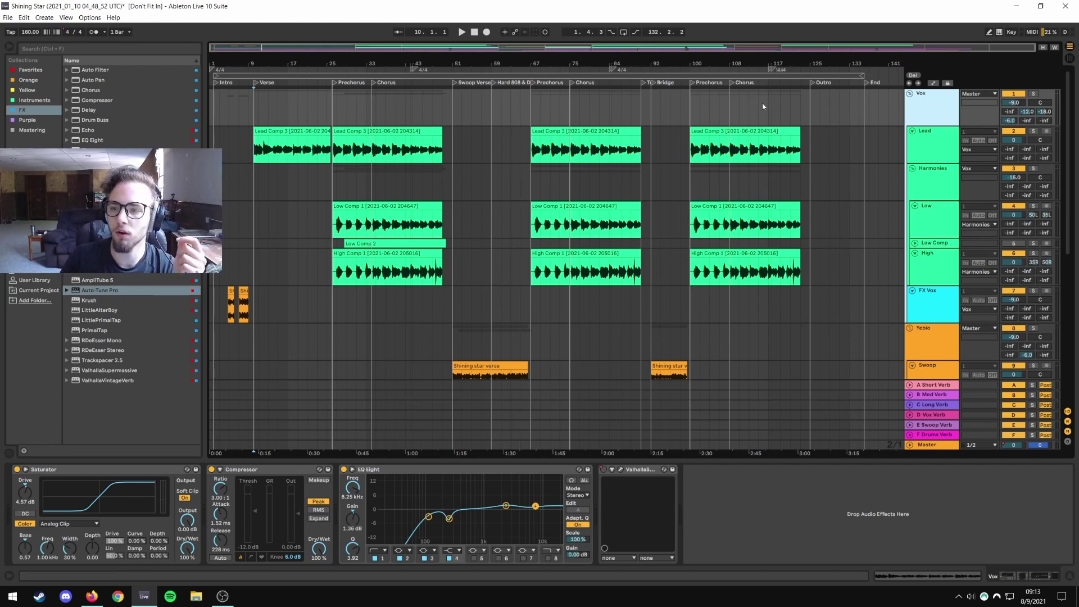
Set the insert marker at the End locator and inspect the effect chain on the Yebio group.
click(865, 106)
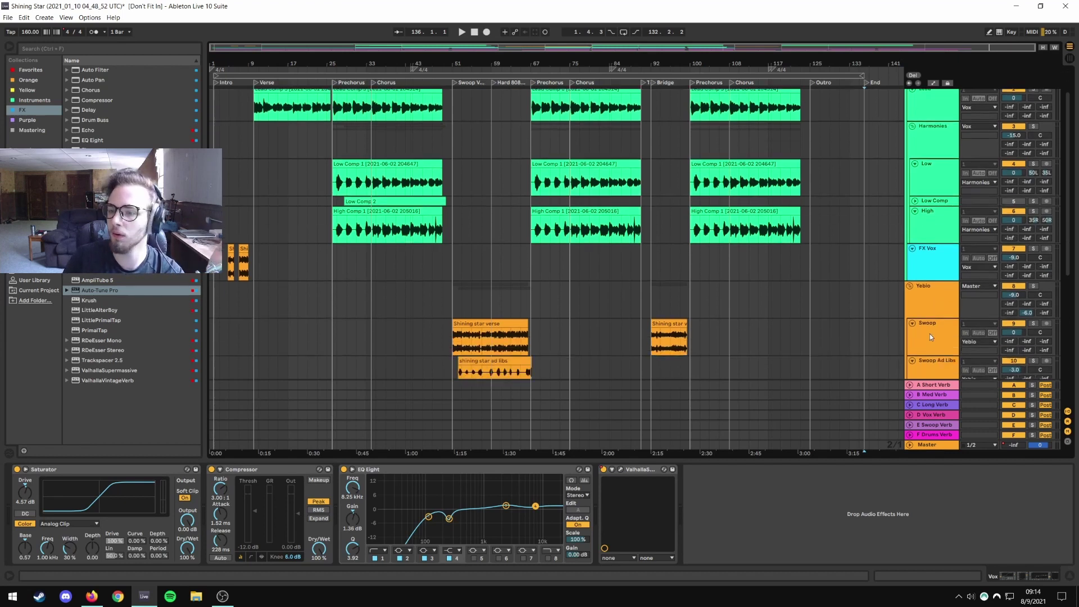
scroll(949, 314, down, 1)
click(912, 286)
click(909, 286)
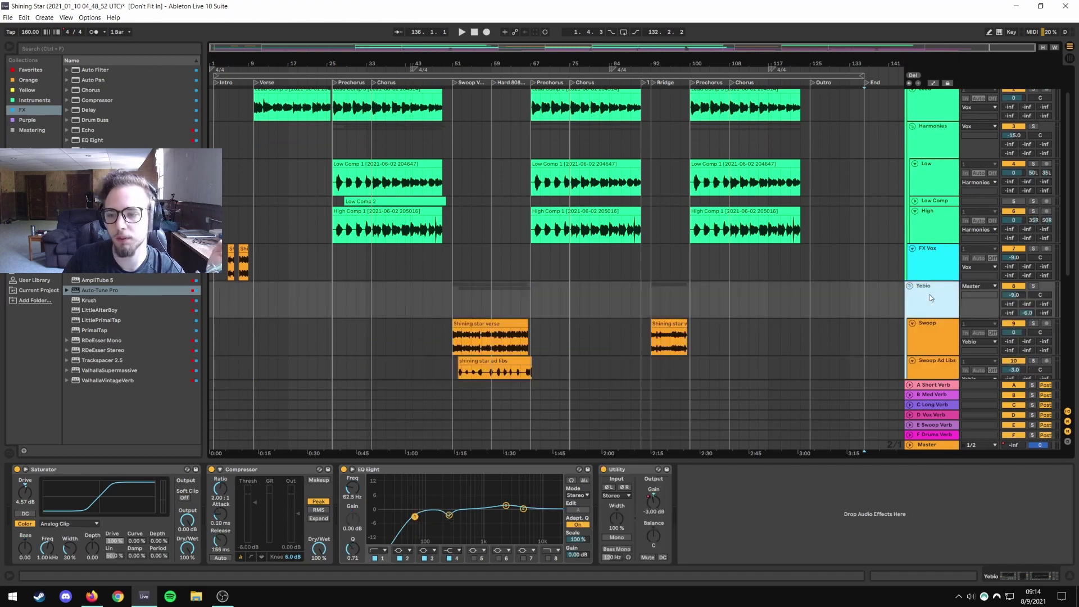
scroll(448, 306, down, 1)
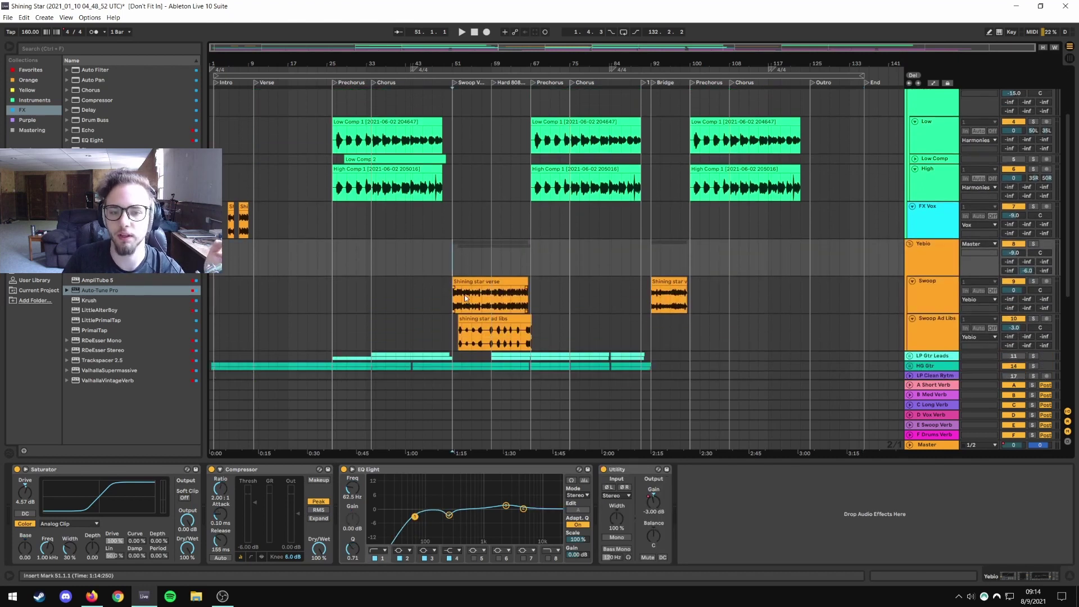
Examine the shining star verse clip from bar 51 and the effect device on the Swoop track.
click(470, 282)
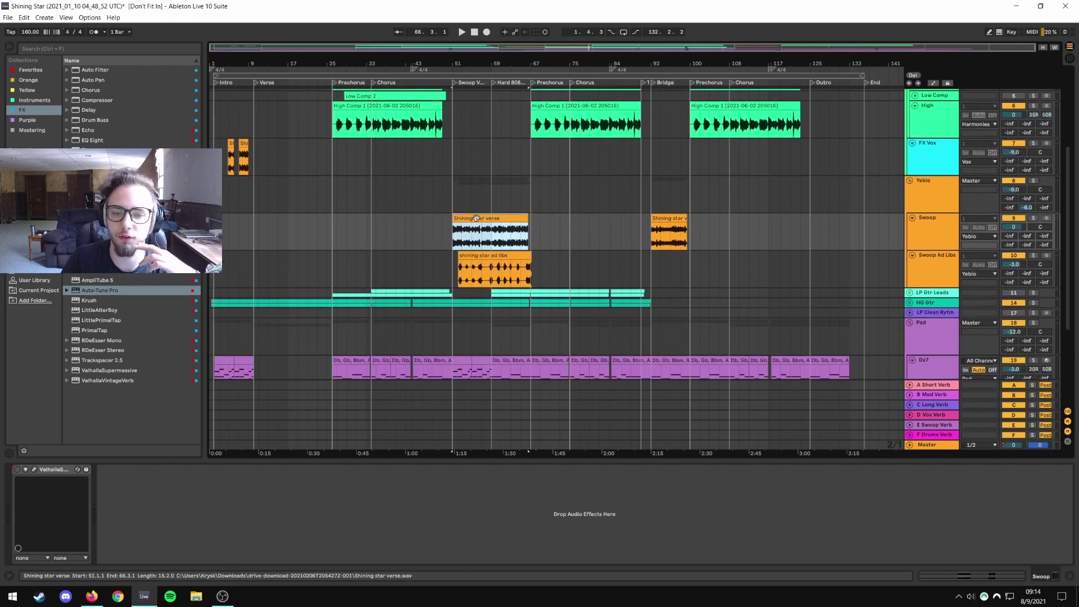
scroll(475, 216, down, 2)
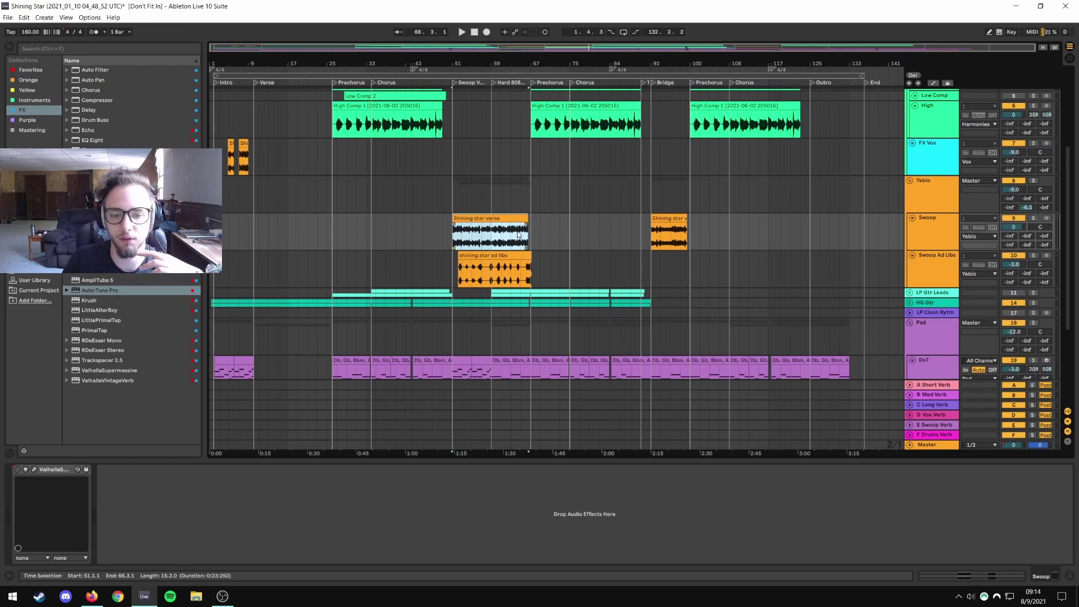
click(453, 243)
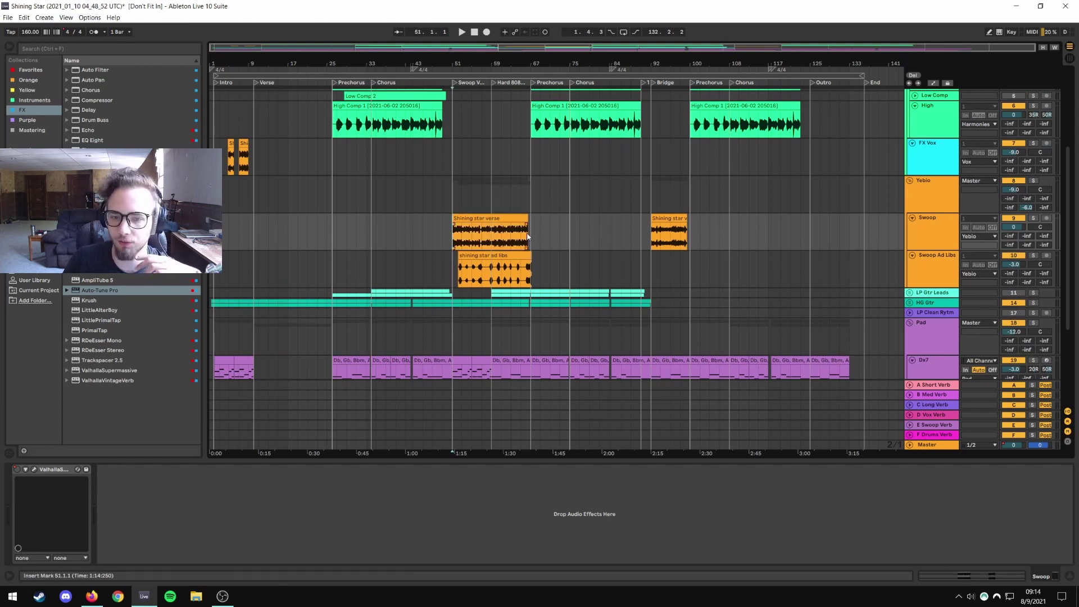
click(926, 222)
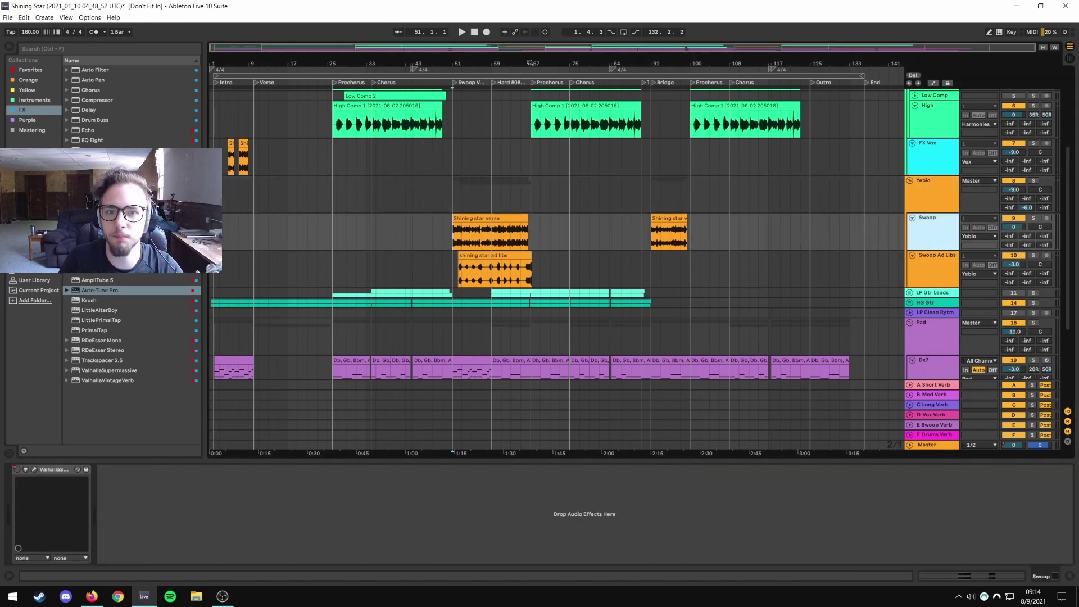
Display the Device On automation of ValhallaSupermassive on the Swoop track around the end of its verse clip.
drag(529, 62, 530, 202)
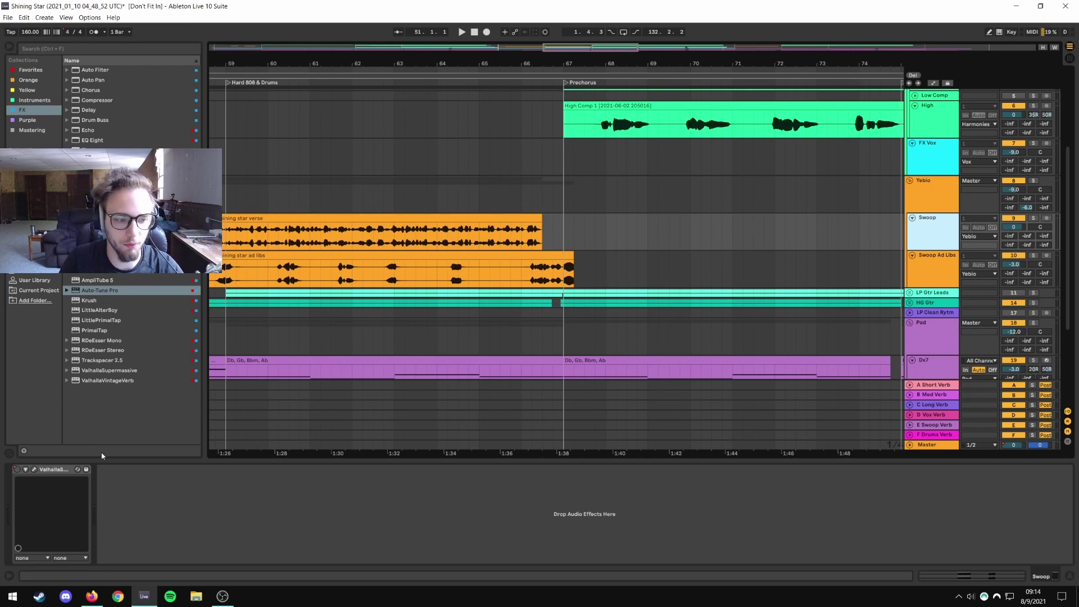
key(a)
click(934, 235)
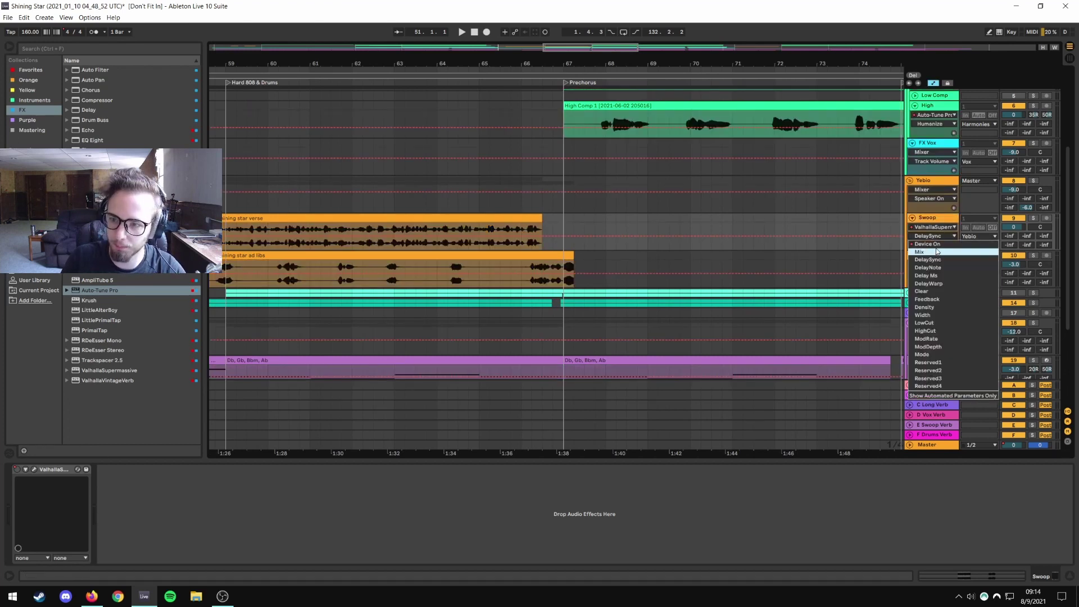
click(937, 217)
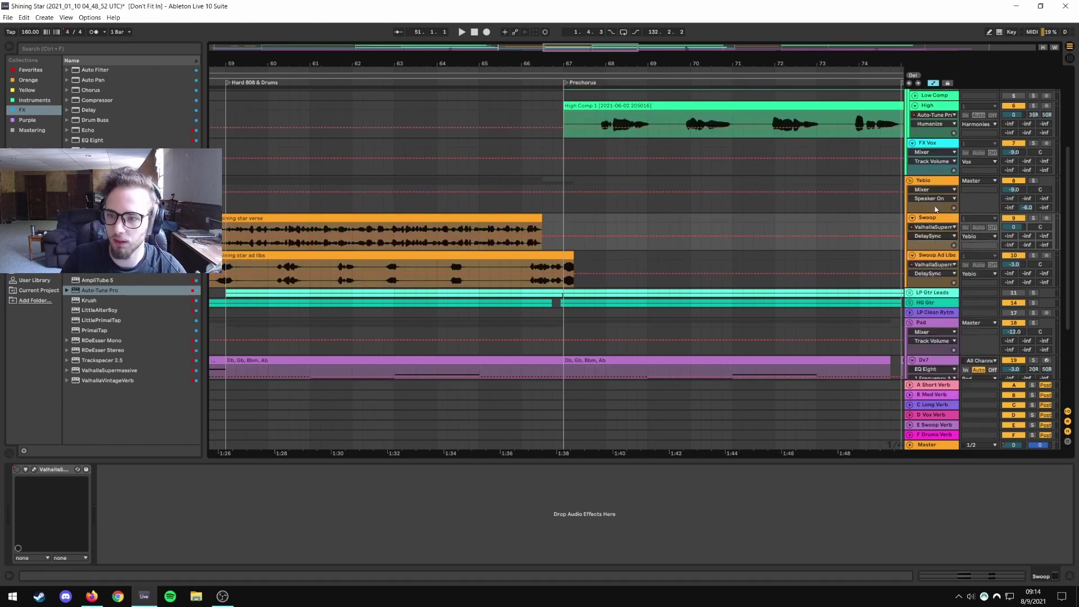
click(930, 237)
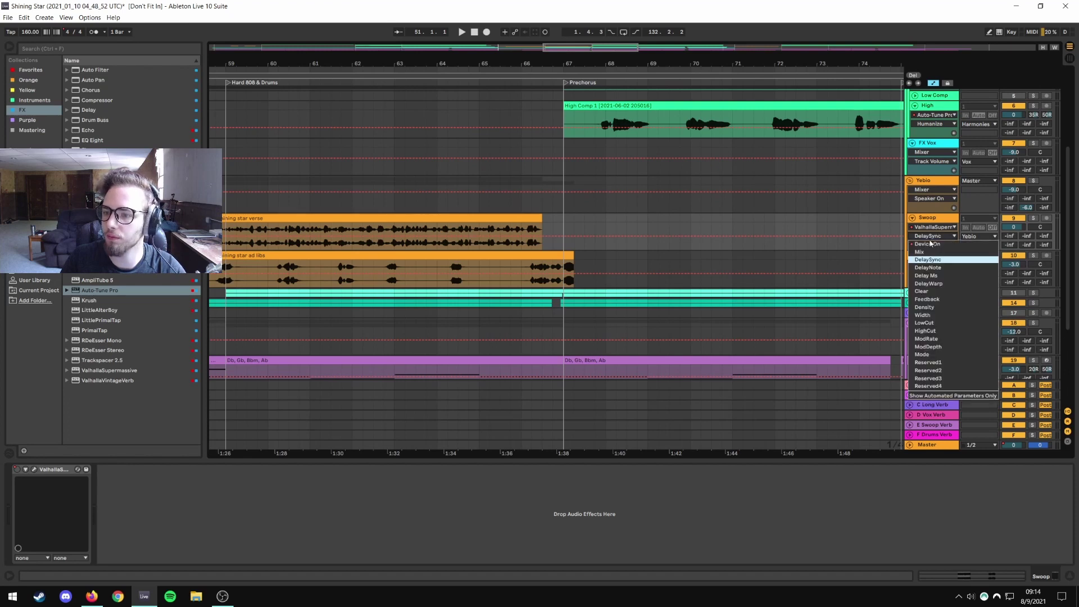
click(933, 249)
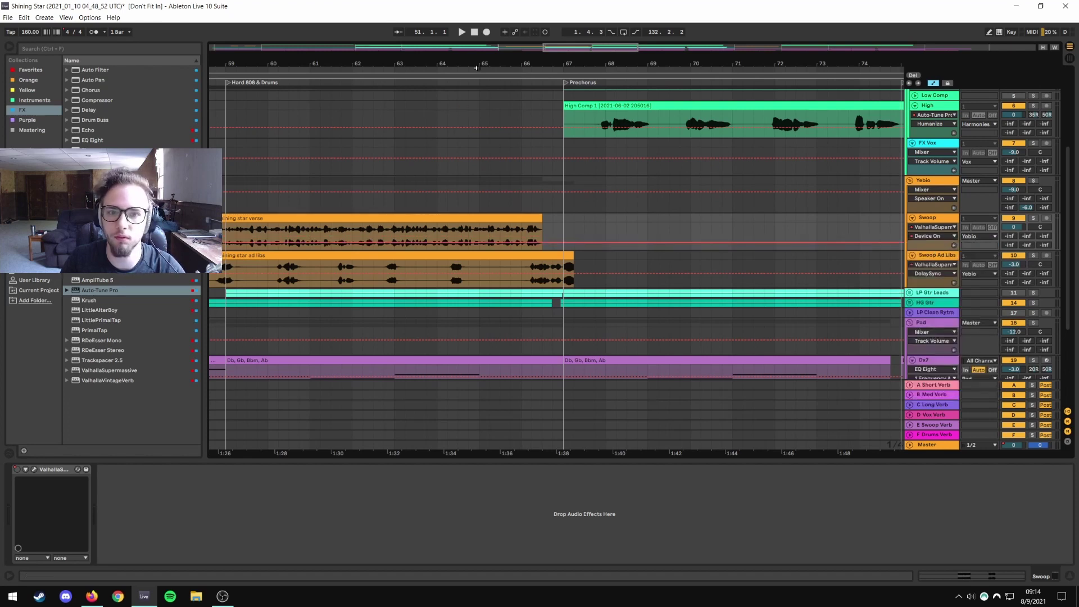
Display the Device On automation of ValhallaSupermassive on the Swoop Ad Libs track.
drag(483, 64, 606, 59)
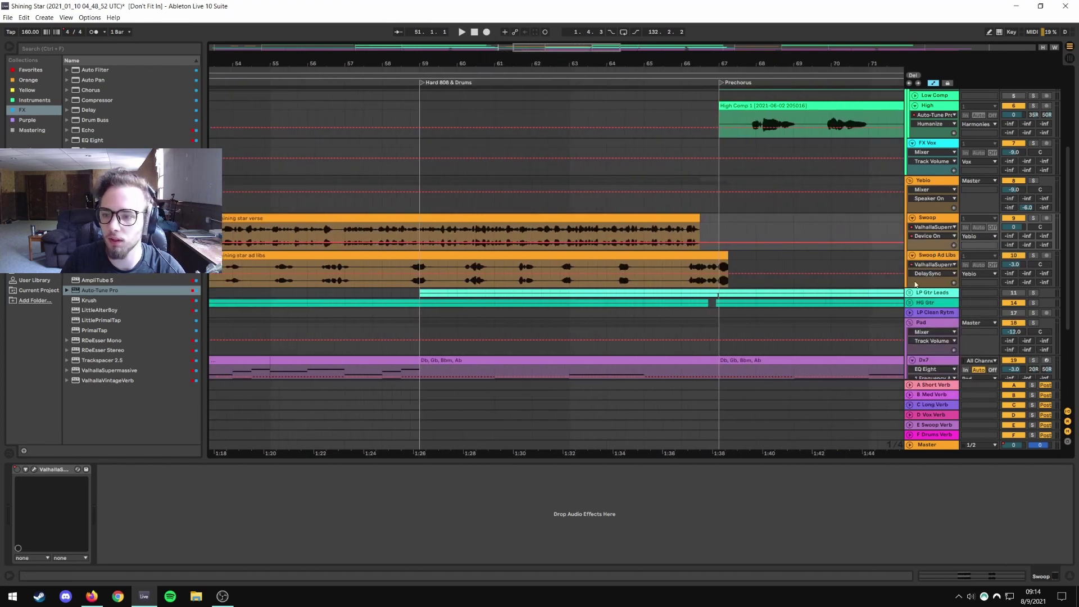
click(928, 274)
click(930, 282)
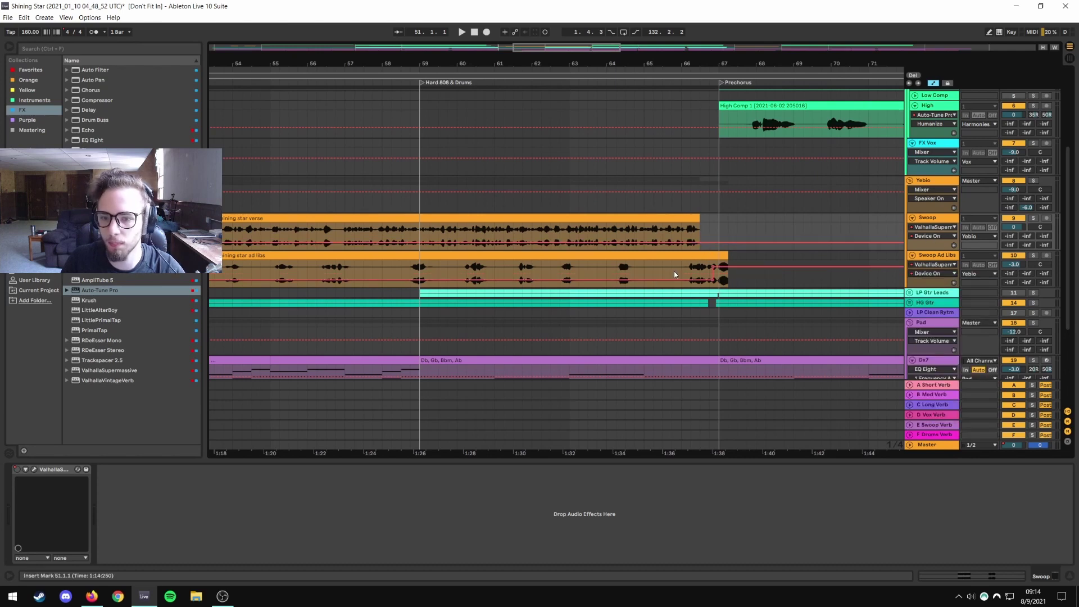
Play the end of the ad libs clip into the Prechorus, starting just after bar 65.
click(680, 268)
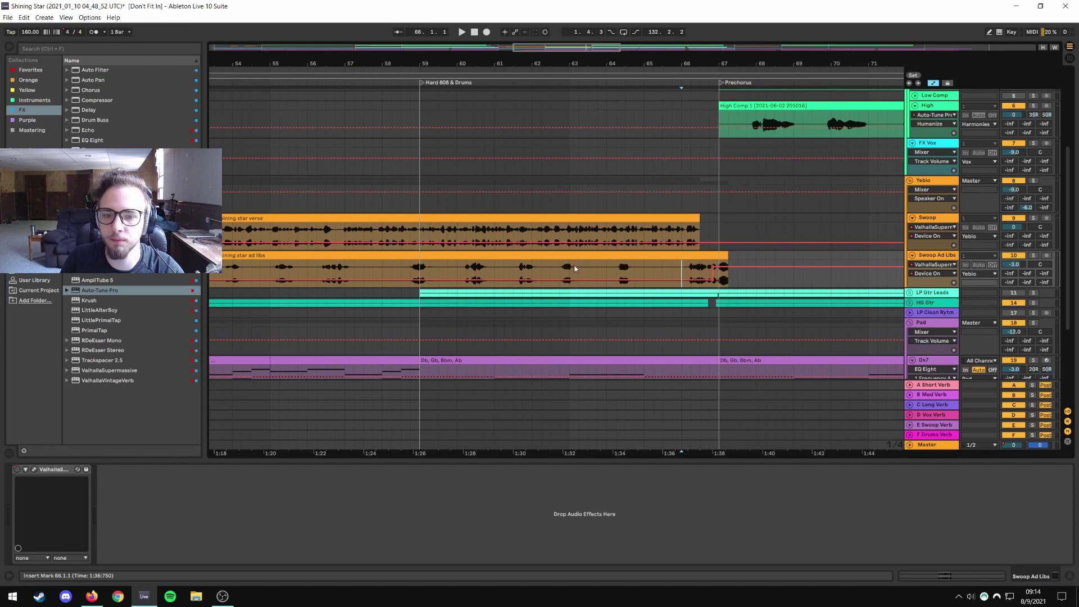
click(640, 269)
key(space)
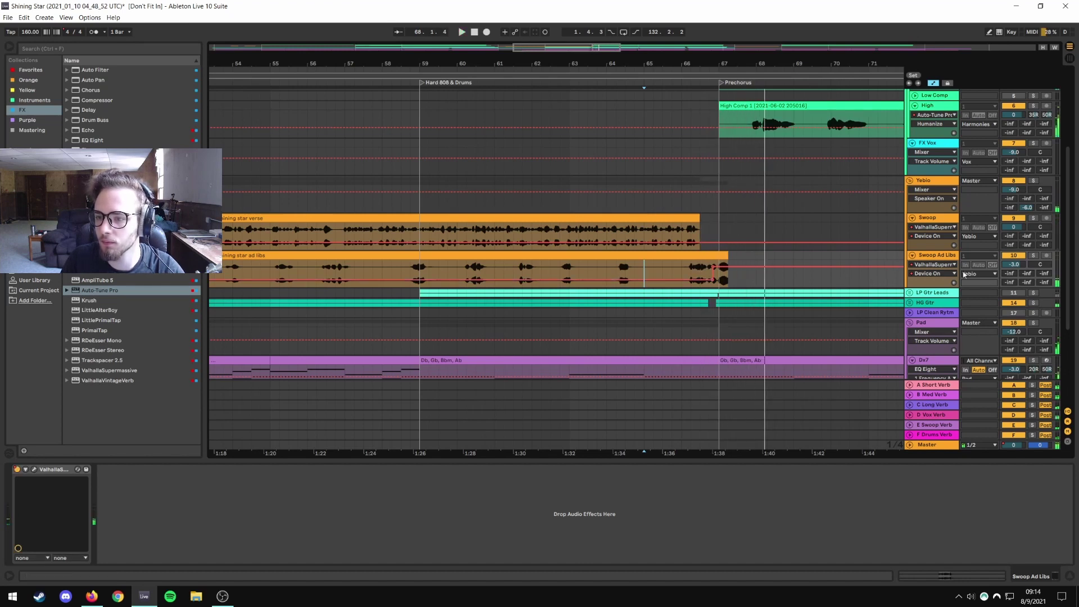
Hide the automation lanes, set the insert marker to bar 66 and solo the Swoop Ad Libs track.
key(a)
click(682, 278)
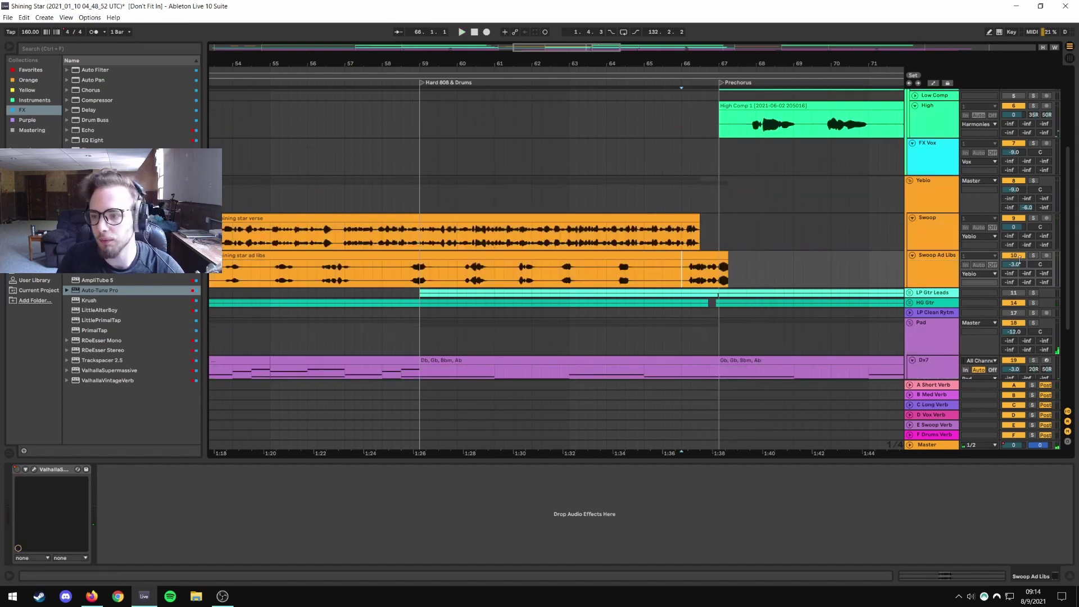
click(1035, 256)
click(1036, 257)
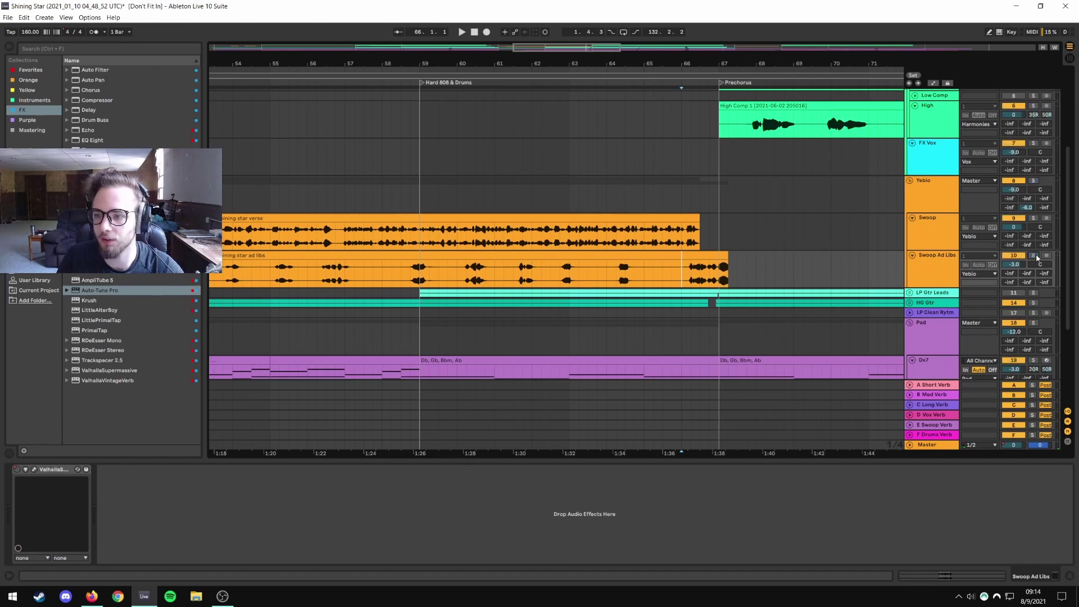
click(1034, 184)
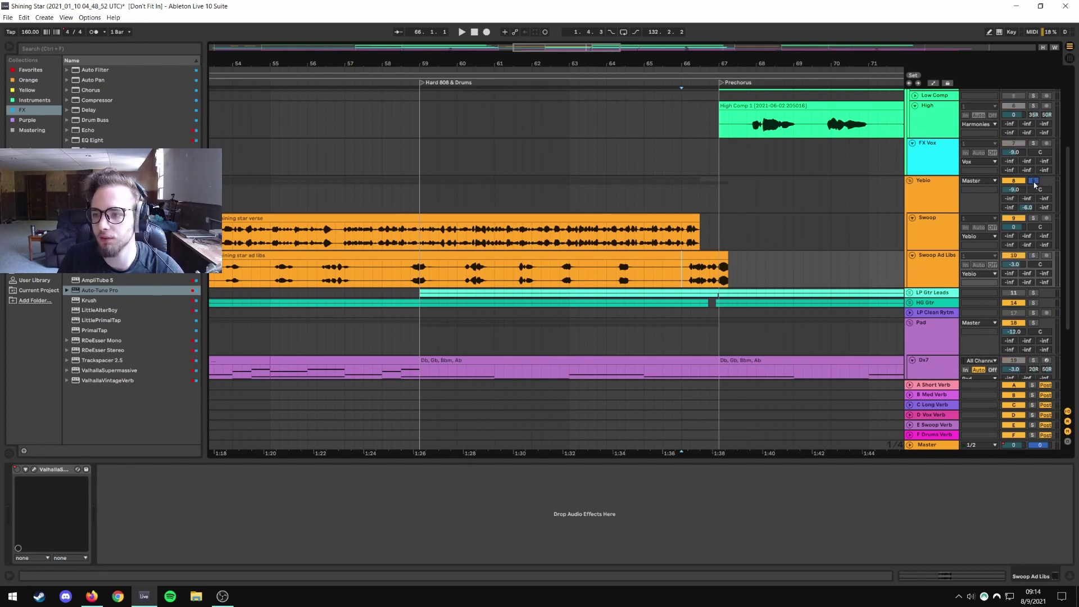
click(1034, 183)
click(1032, 256)
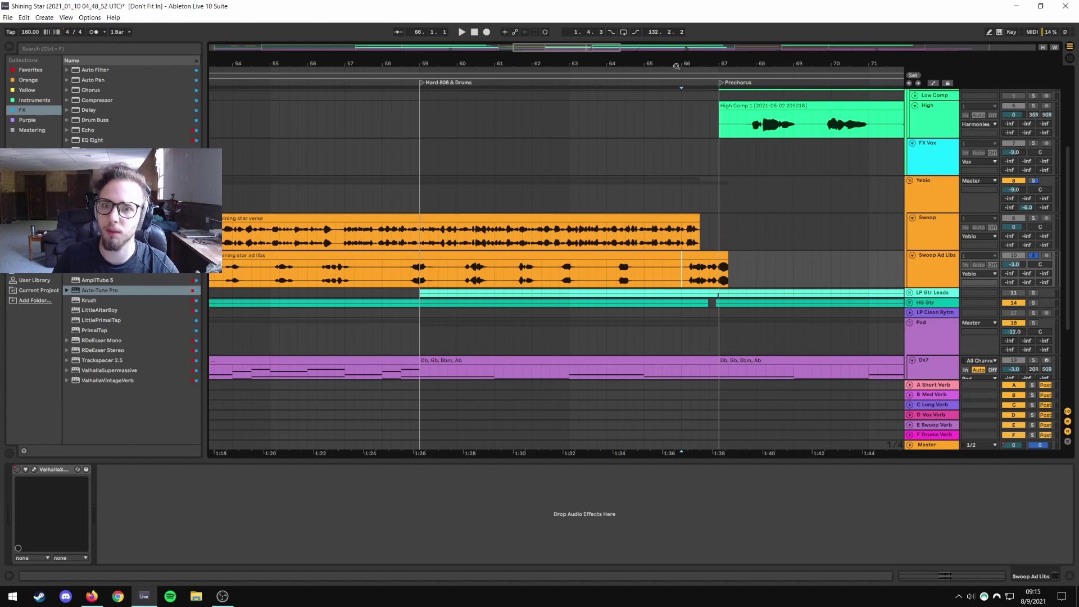
Play the soloed ad libs ending from bar 66 into the Prechorus, then stop and turn off the solo.
drag(676, 66, 461, 65)
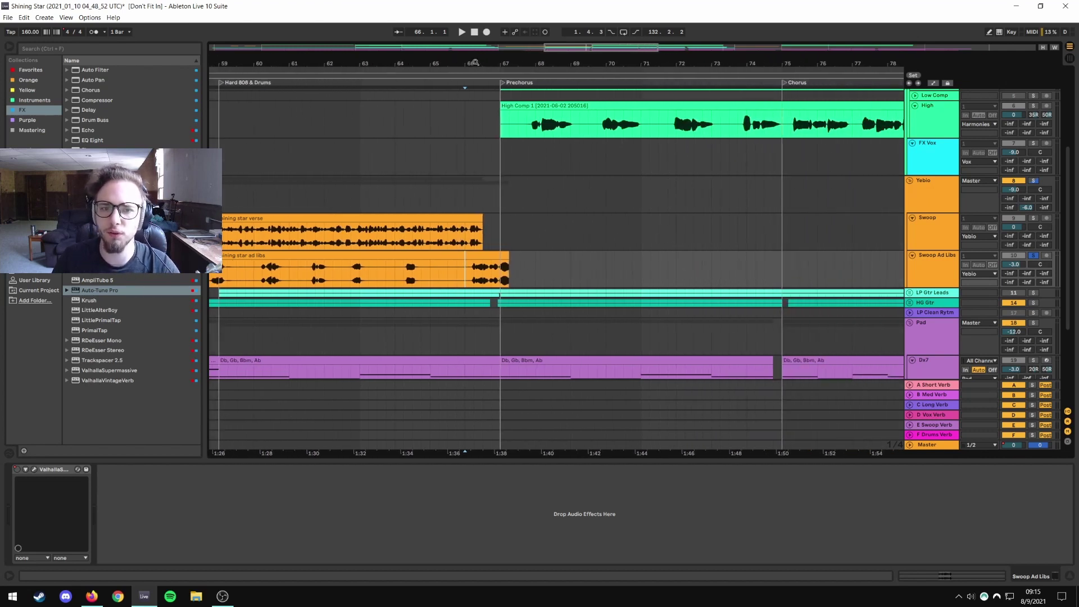
key(a)
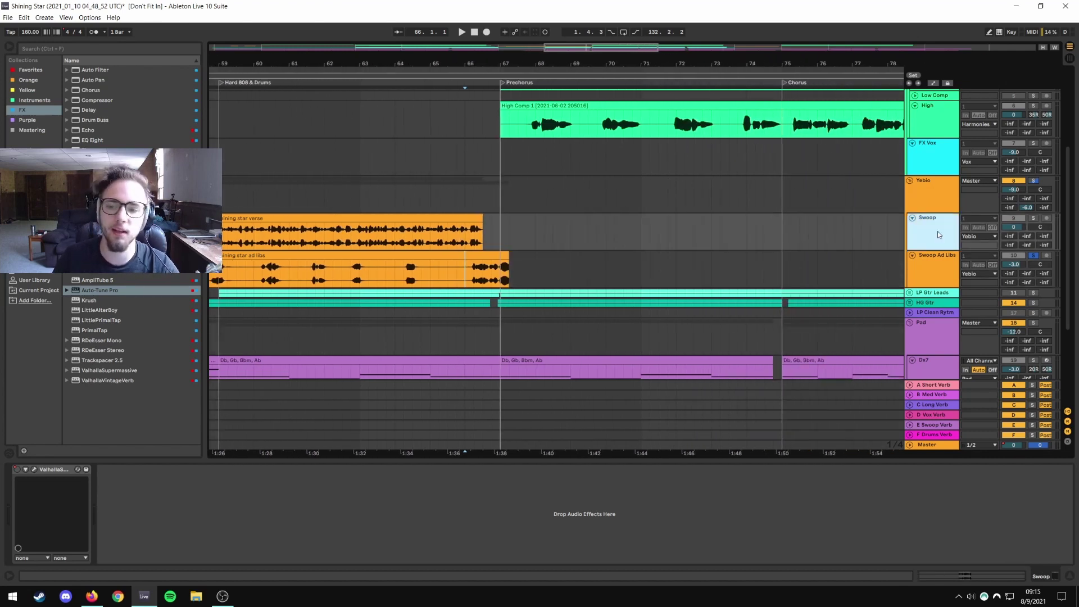
key(a)
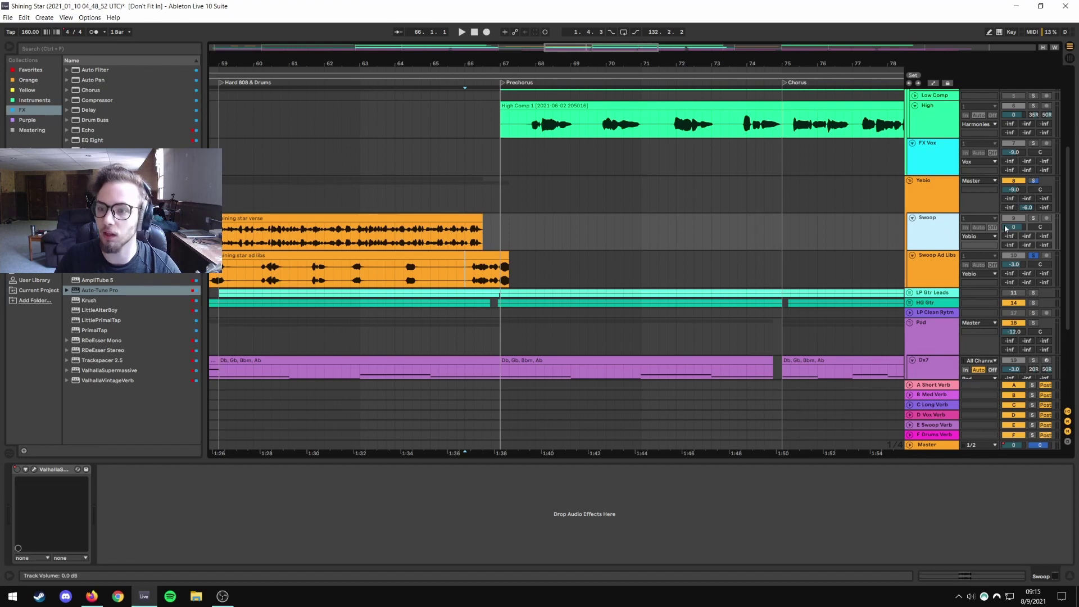
click(466, 277)
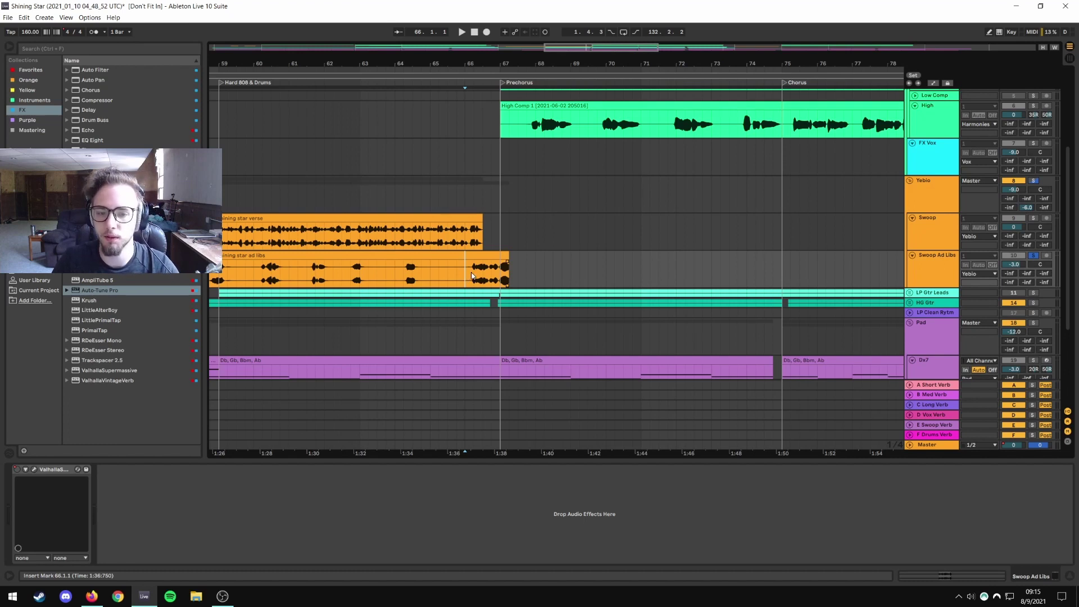
key(space)
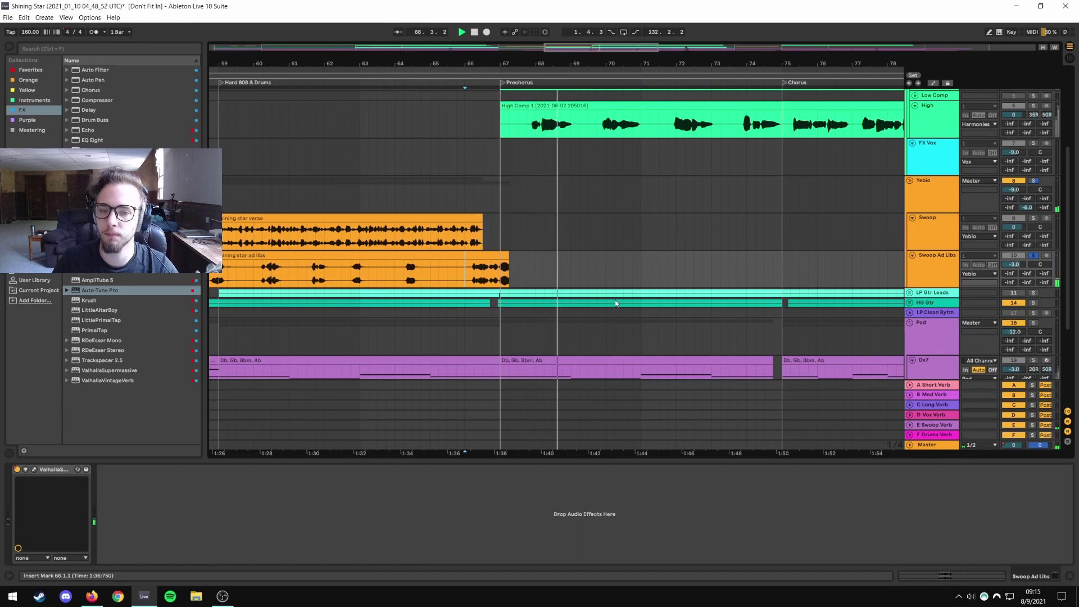
key(space)
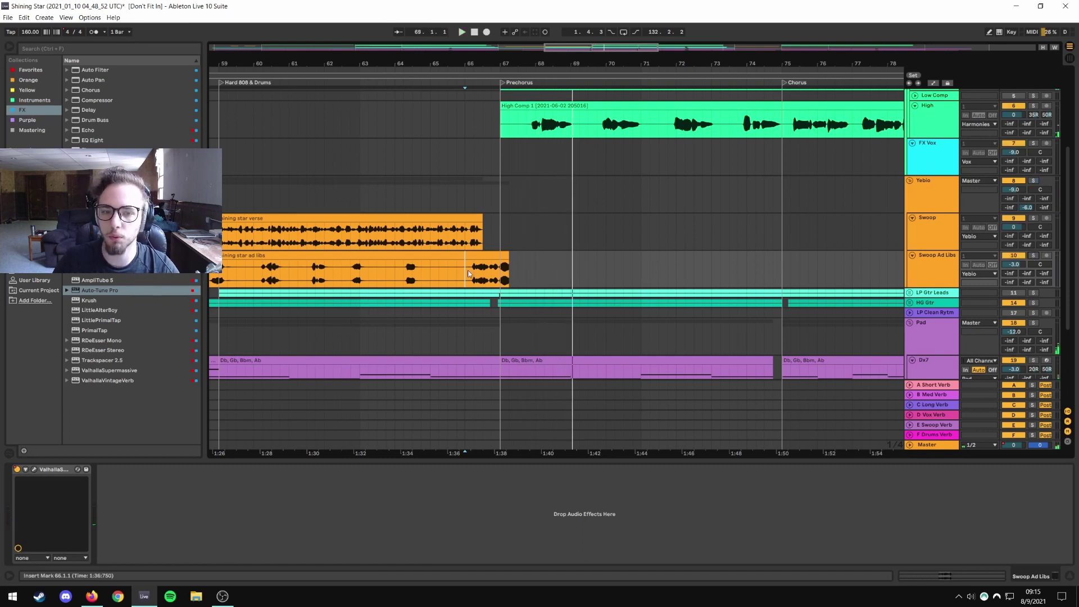
Review the ValhallaSupermassive settings on the Swoop Ad Libs track and close the plug-in window.
click(469, 274)
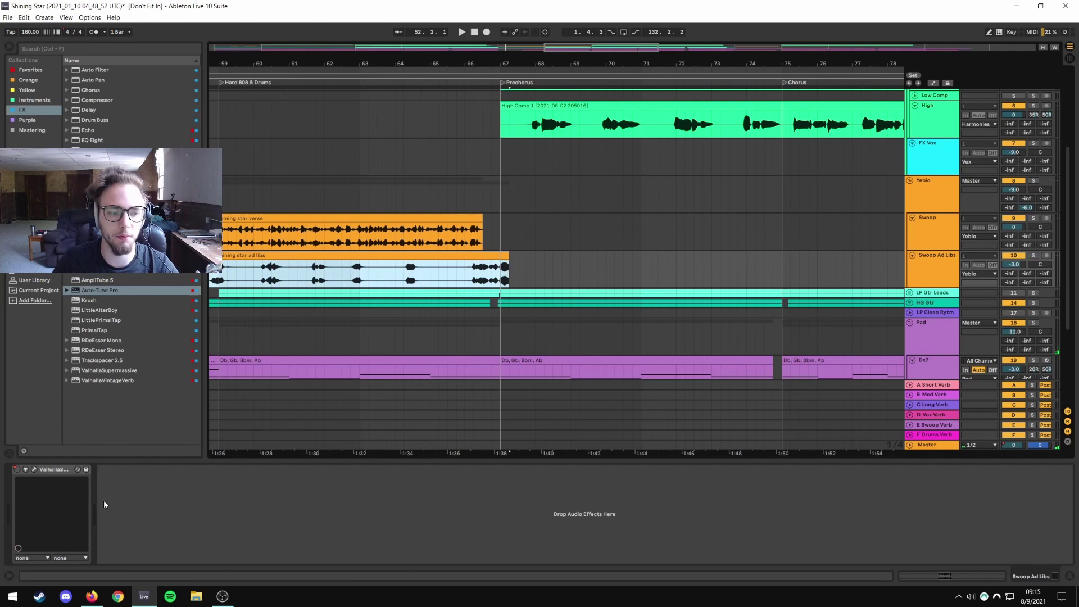
click(34, 468)
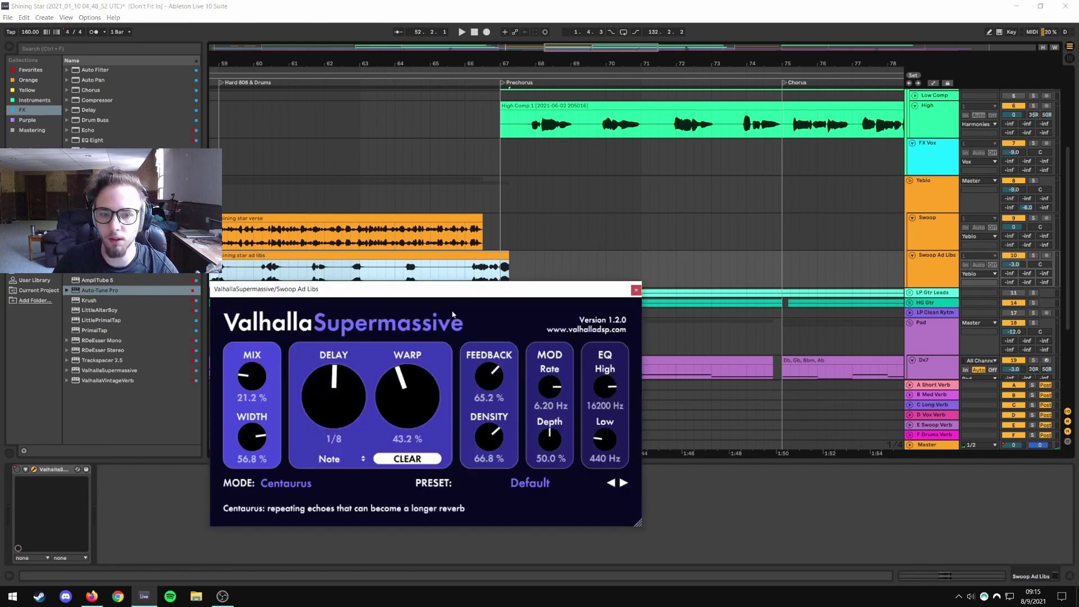
drag(468, 266, 508, 266)
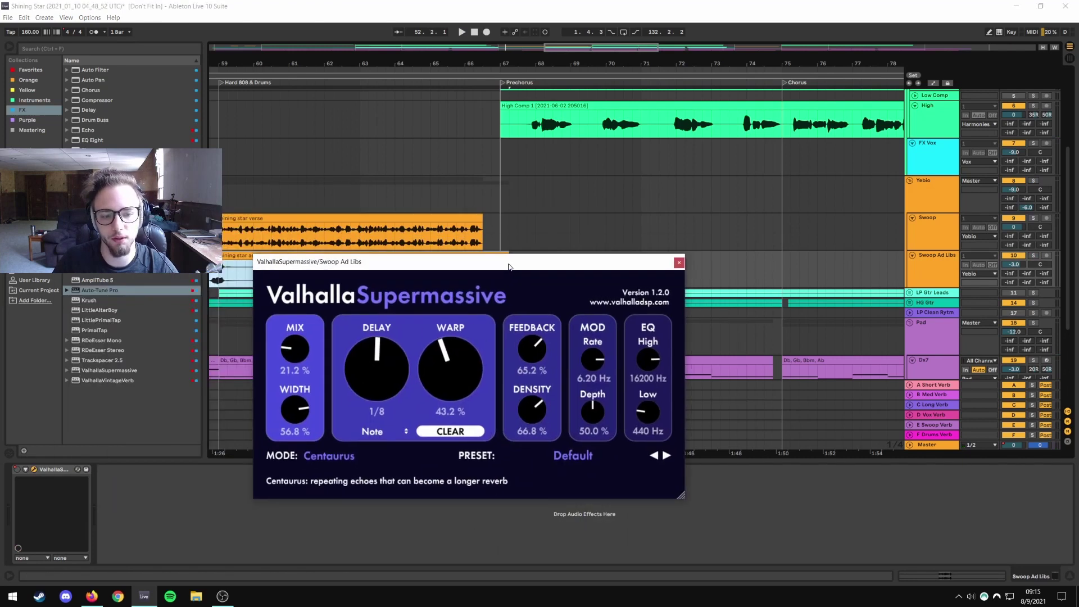
click(678, 263)
Collapse the Yebio and Pad groups and return to the Vox group at the start of the track list.
scroll(509, 451, down, 5)
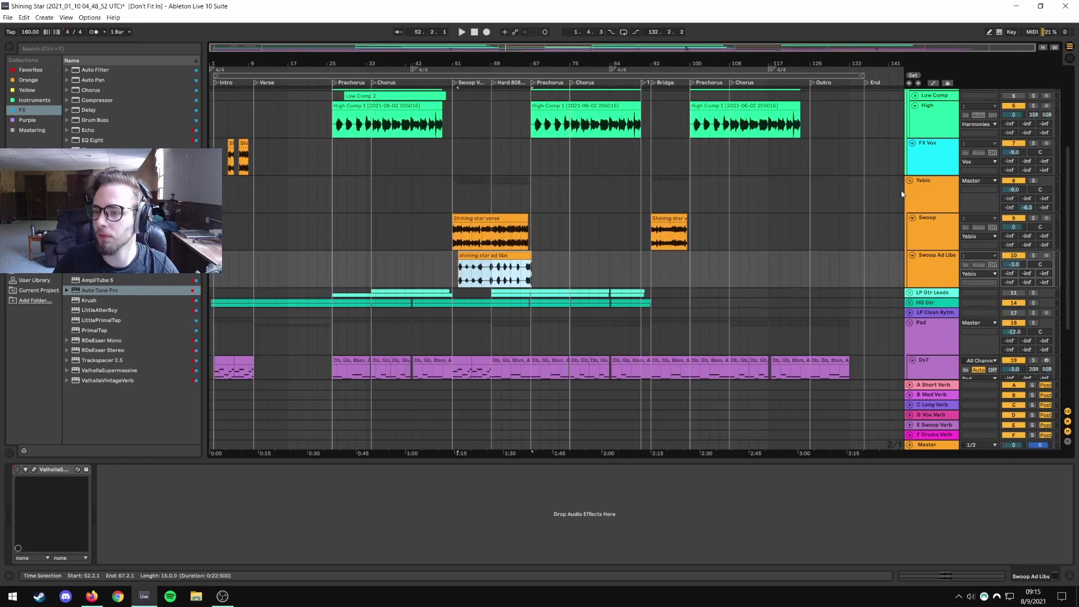
click(909, 180)
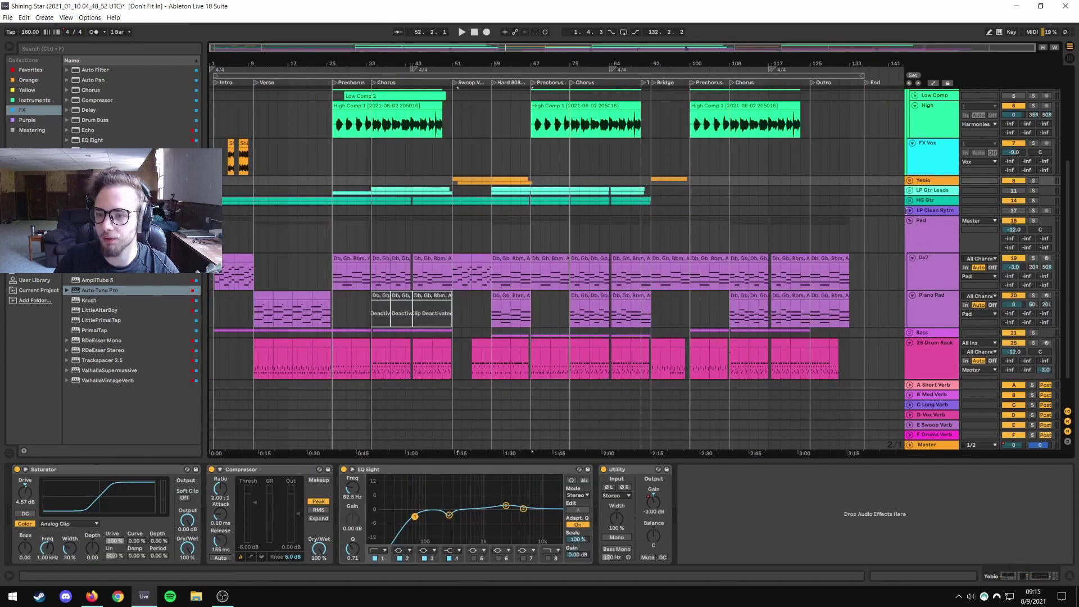
click(910, 221)
scroll(935, 304, up, 5)
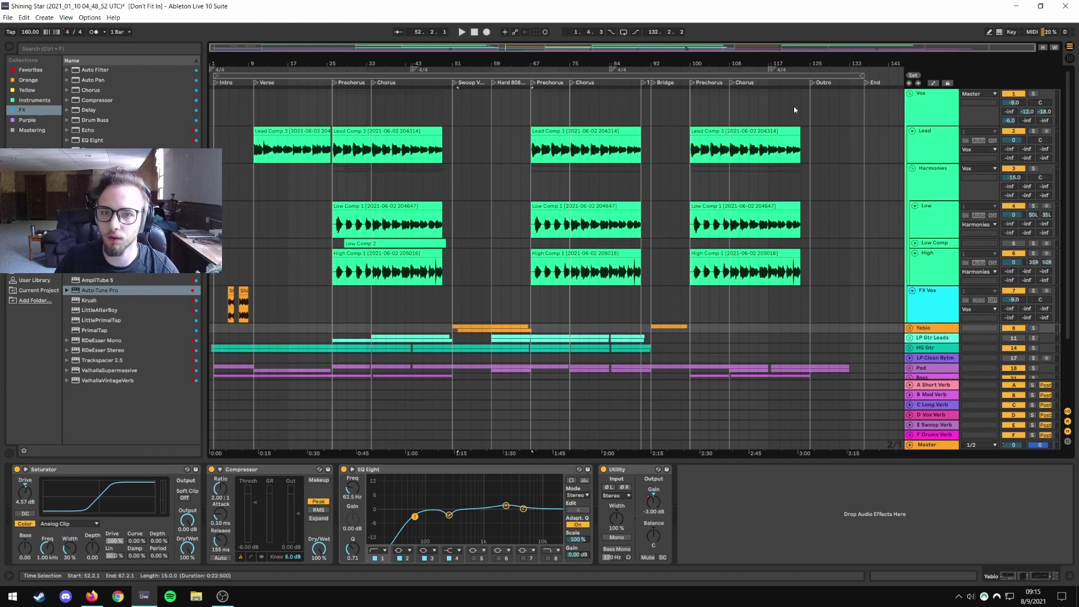
Set the insert marker just before the Intro locator and check the options for time signature changes and locators there.
drag(226, 56, 588, 63)
drag(509, 65, 508, 74)
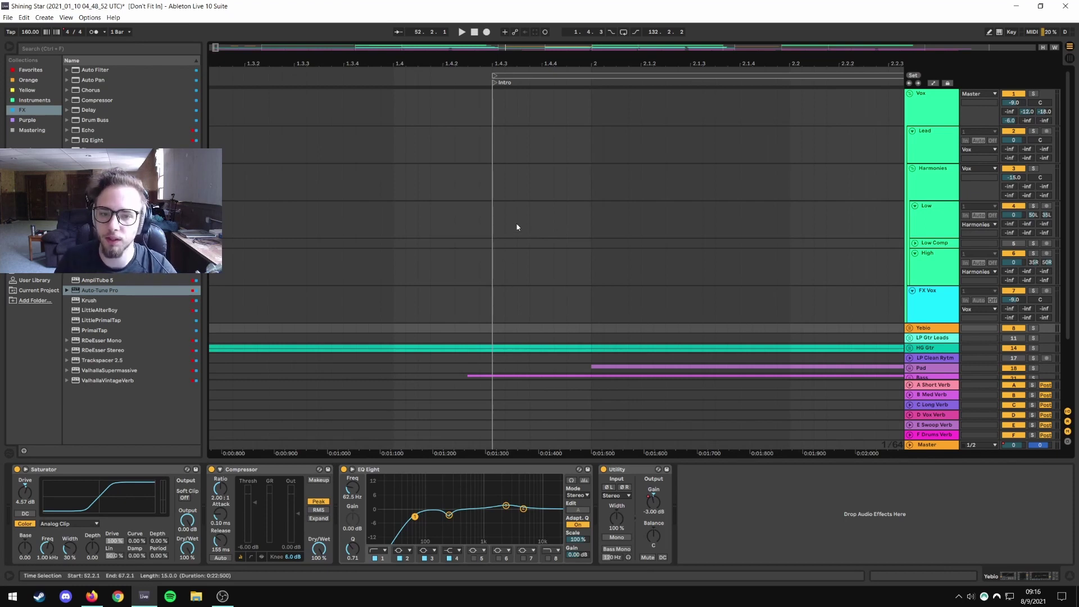
click(497, 83)
right_click(483, 83)
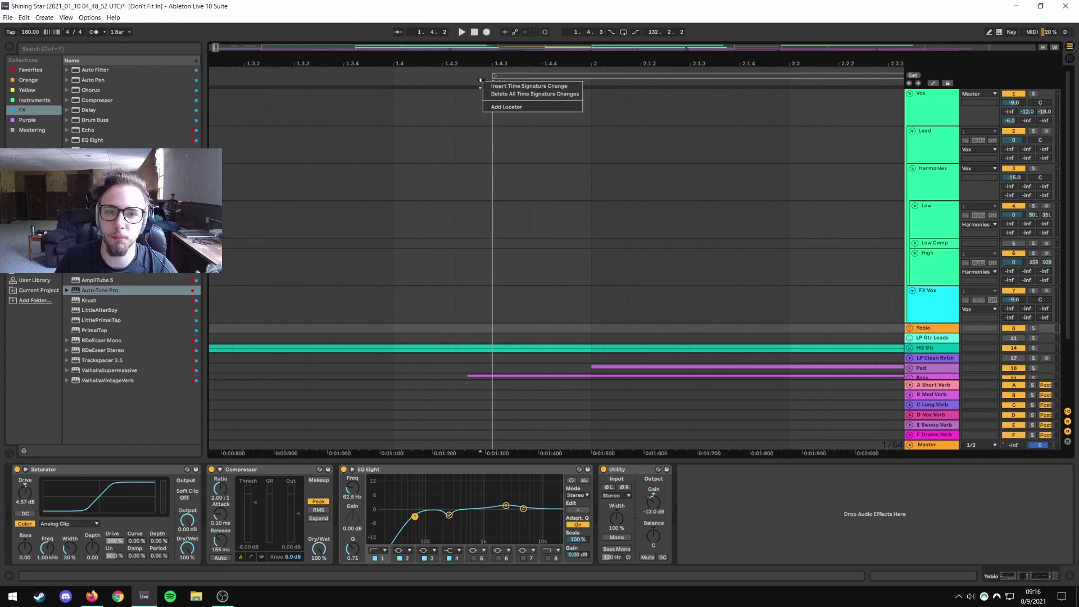
click(513, 55)
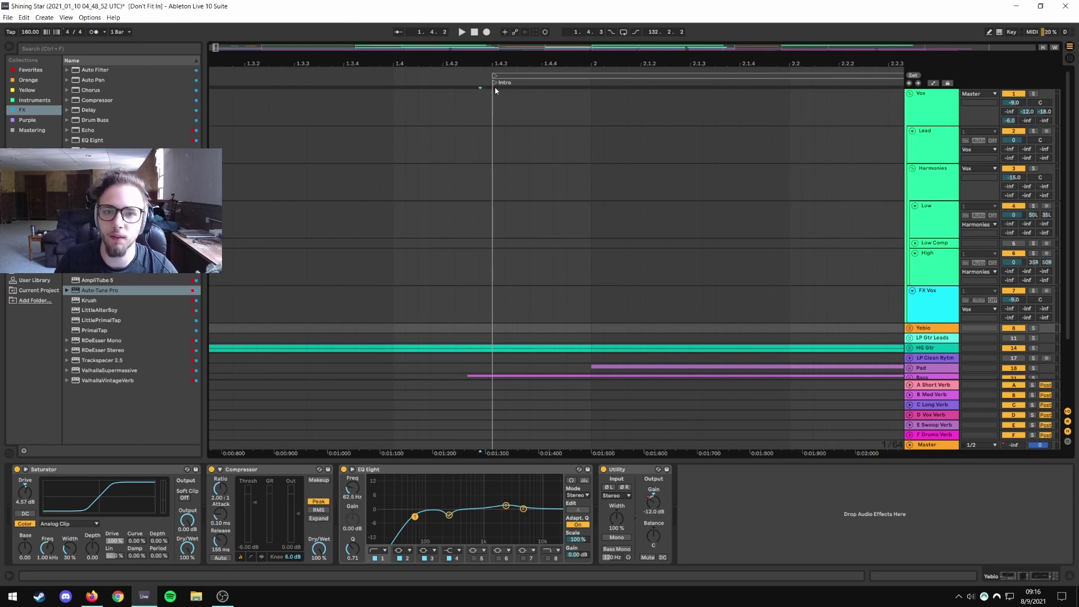
Select the whole loop range from the Intro to the End locator and inspect its start point beside the Intro locator.
drag(502, 83, 355, 92)
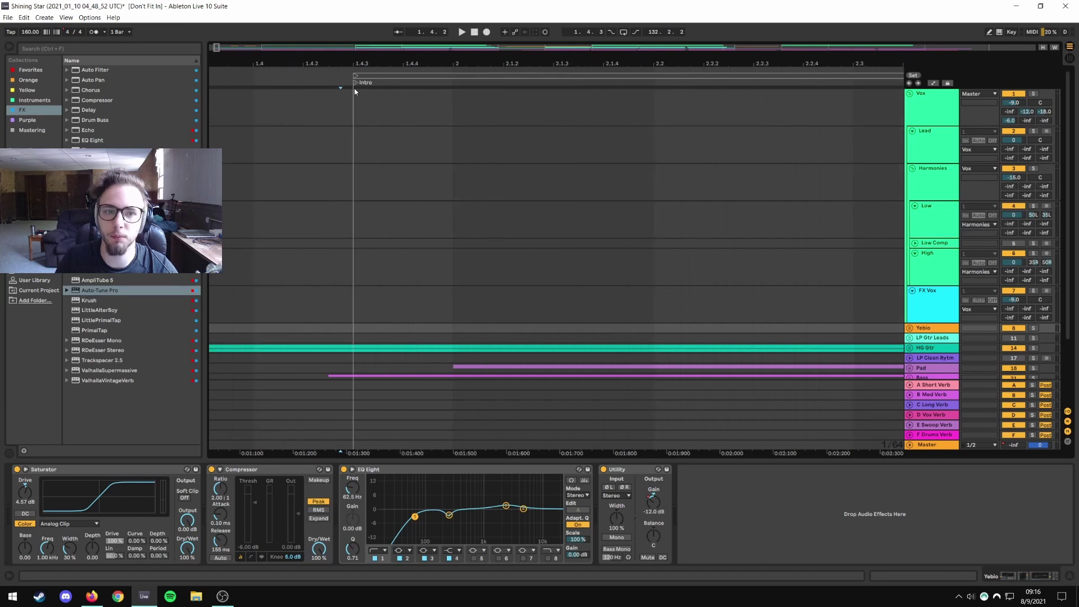
double_click(478, 62)
key(ctrl+a)
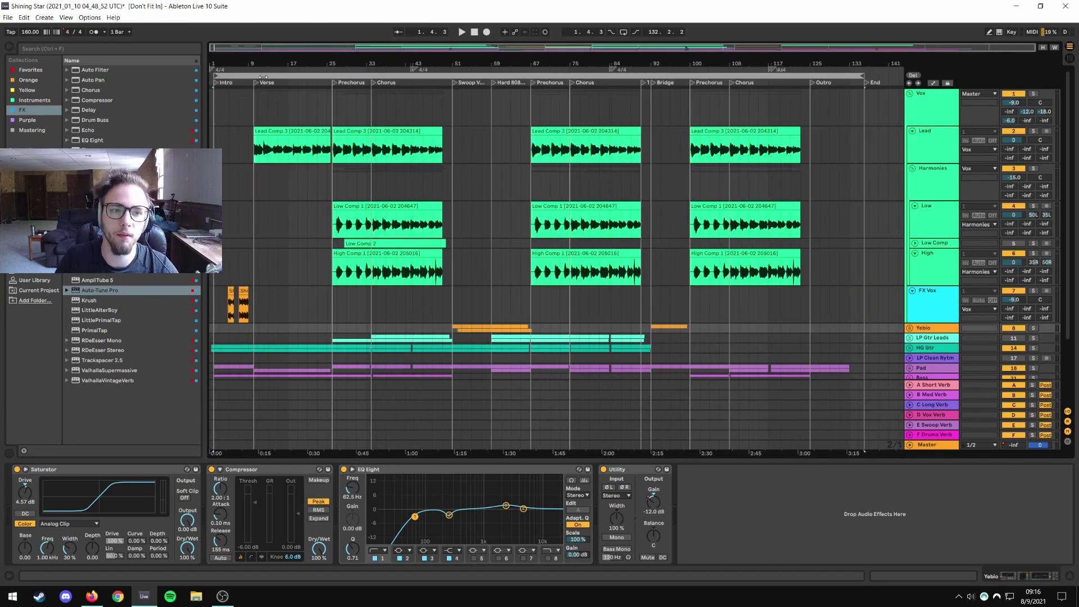
key(plus)
key(plus)
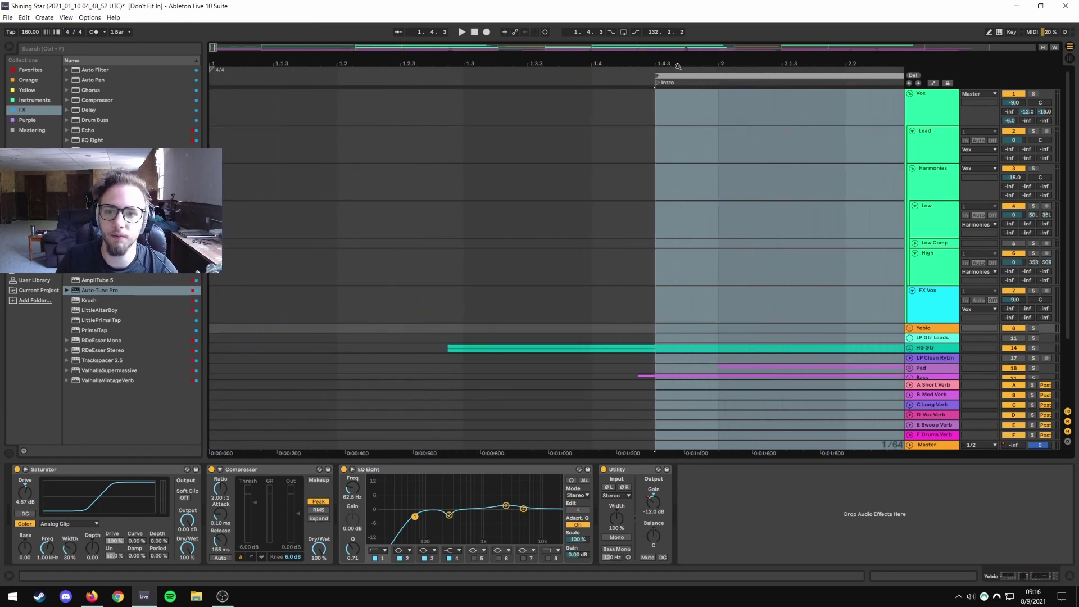
mouse_move(658, 74)
mouse_down()
mouse_move(719, 75)
mouse_move(655, 74)
mouse_up()
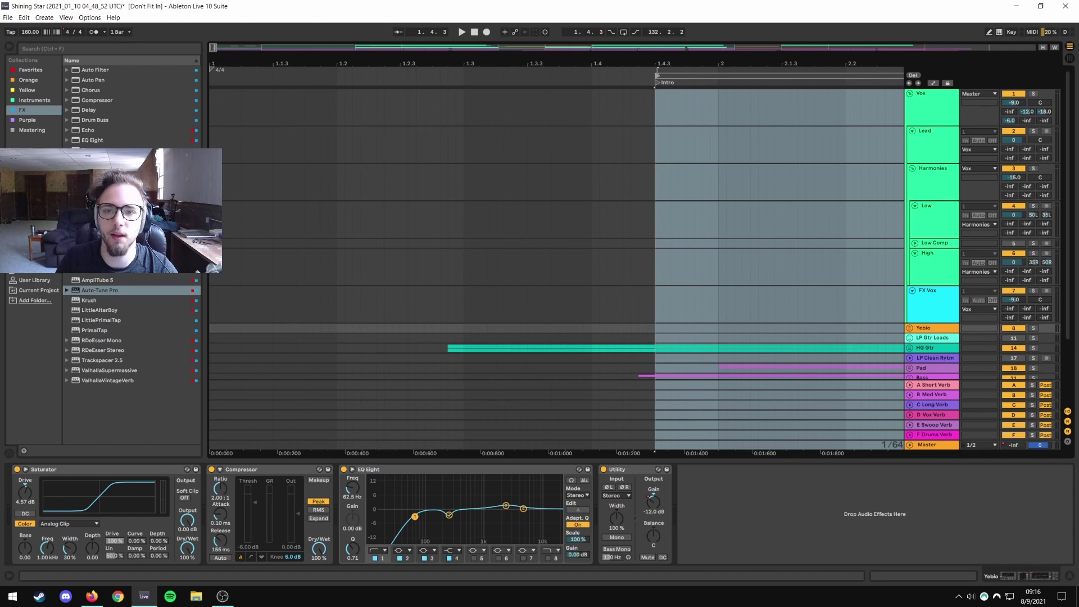
Examine the section locators across the whole arrangement, from the Intro to the End locator.
key(minus)
key(minus)
key(minus)
key(minus)
key(minus)
key(minus)
key(minus)
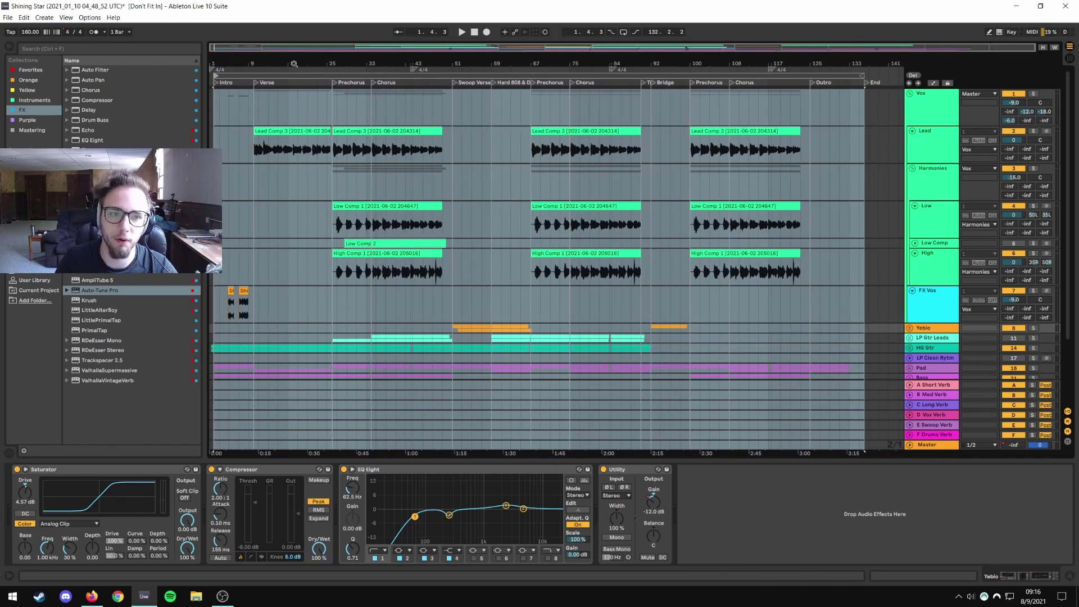
drag(294, 64, 826, 62)
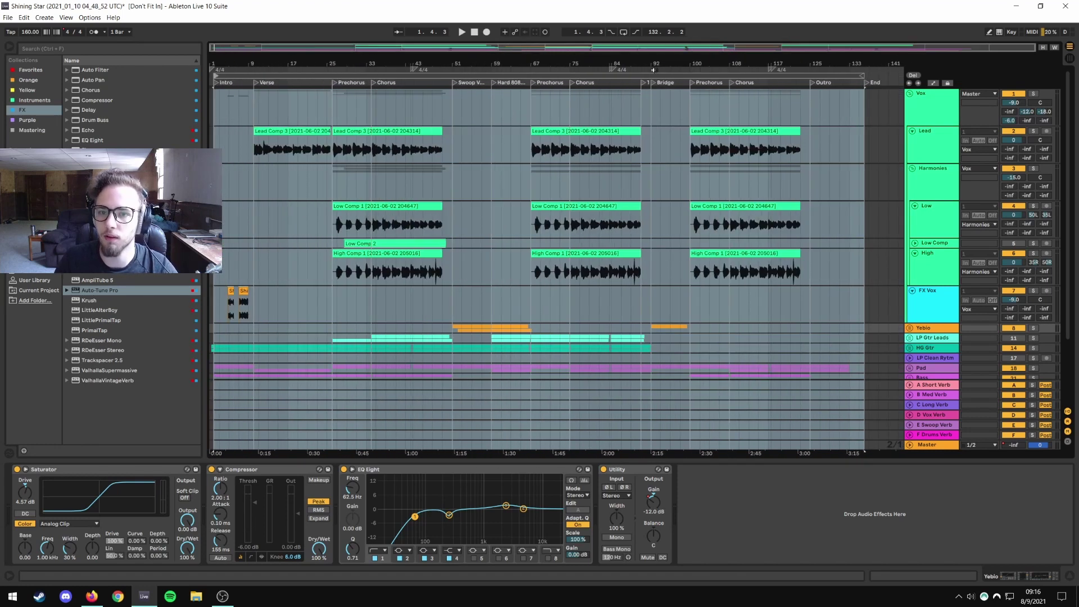
drag(647, 63, 359, 63)
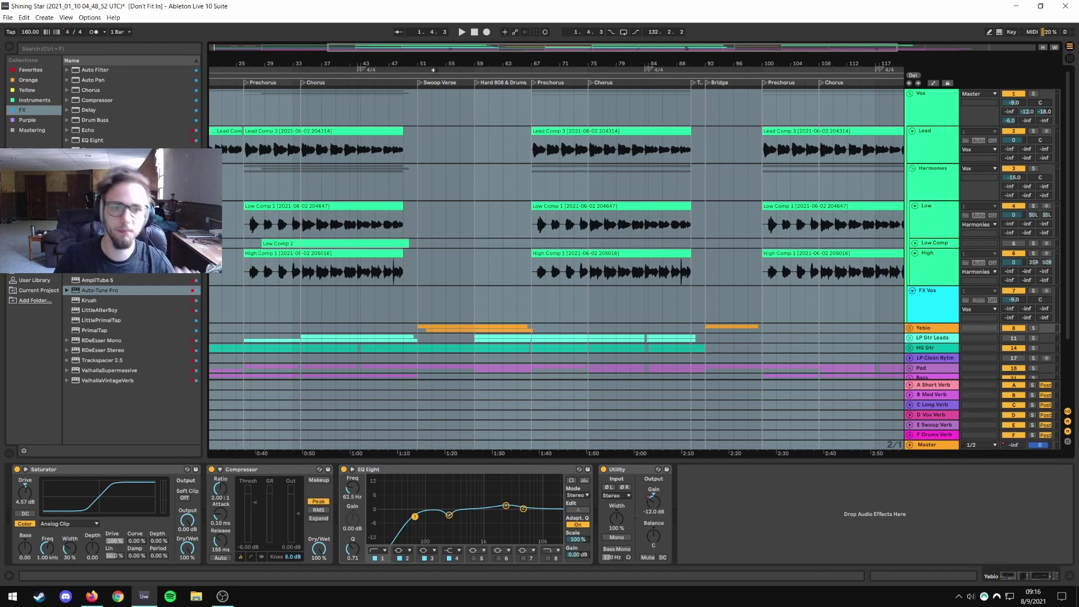
Fold the Vox group and unfold the Bass and HG Gtr groups, leaving the Pad group folded after a brief look inside.
click(847, 95)
click(910, 94)
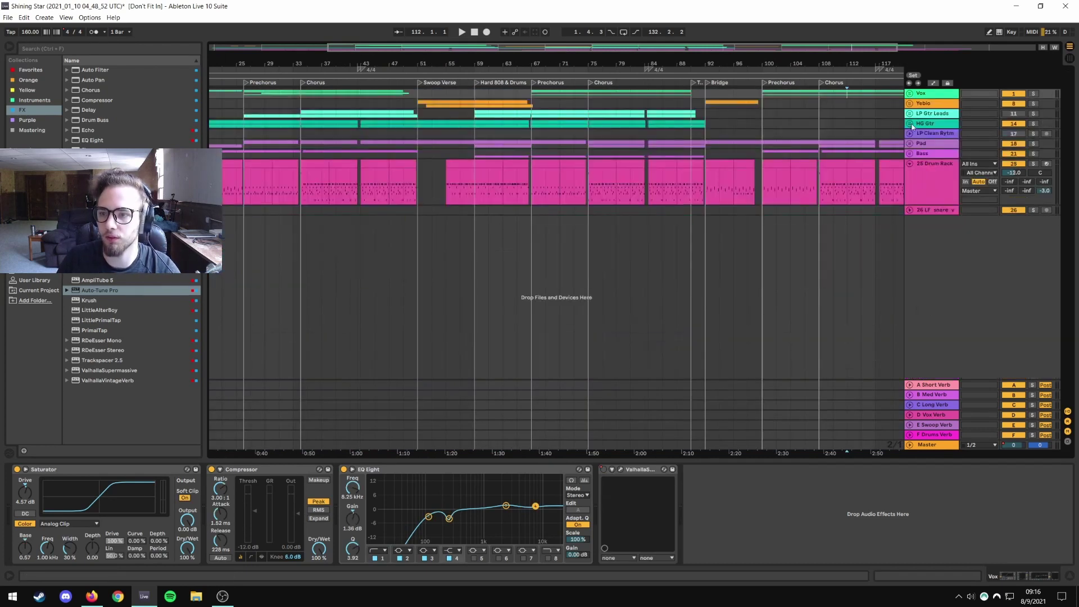
click(910, 153)
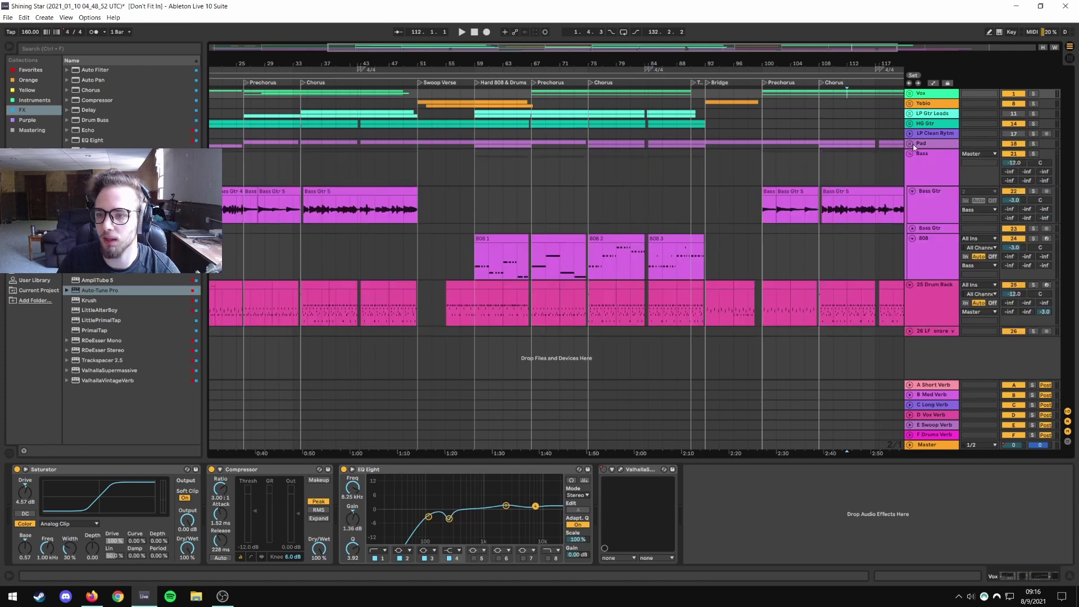
click(910, 143)
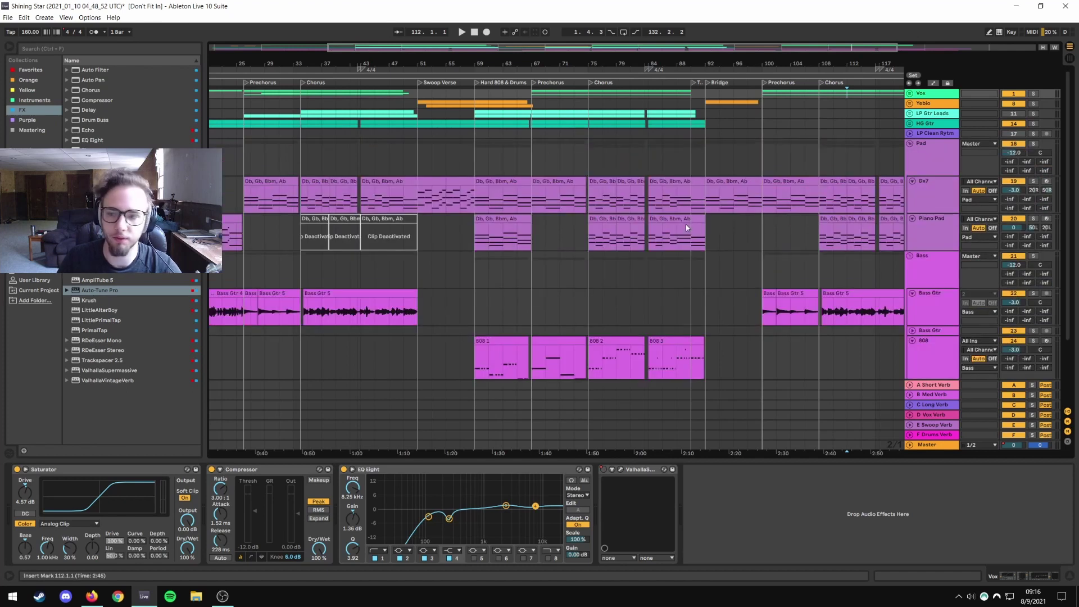
click(909, 124)
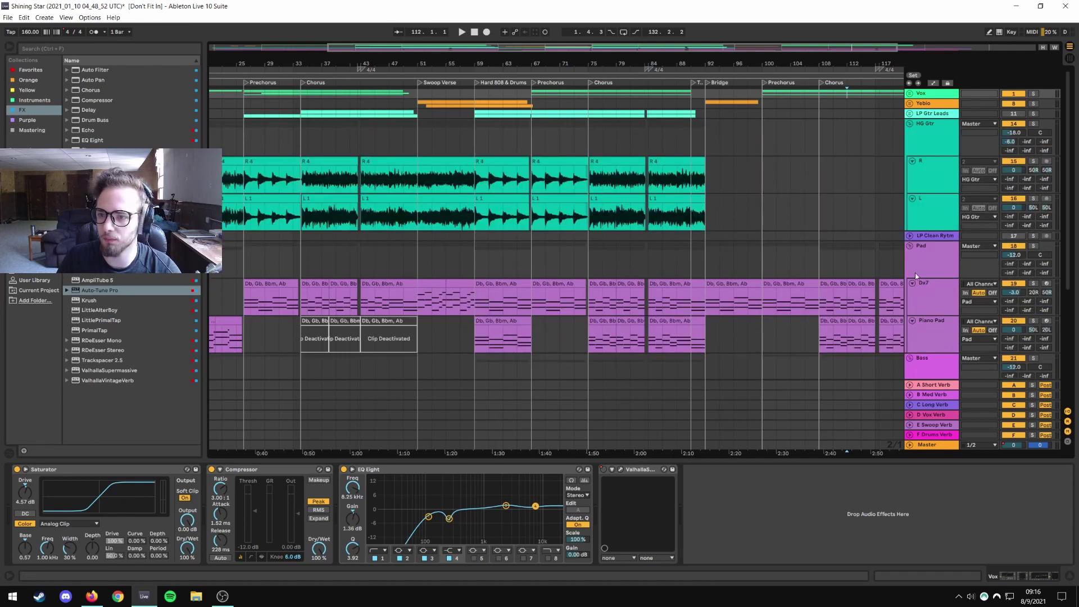
click(910, 246)
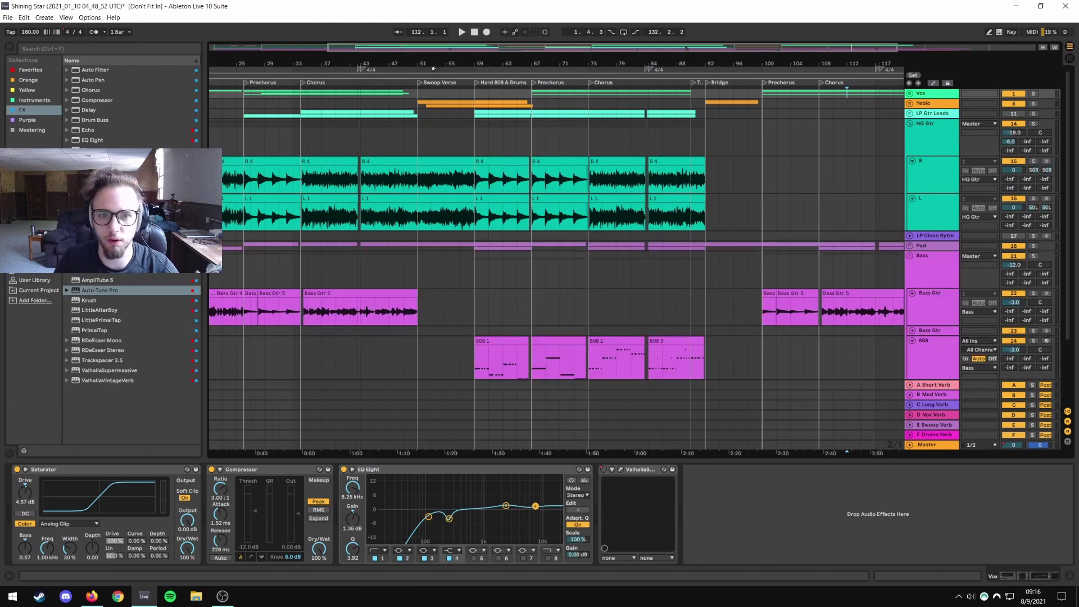
Play the song from bar 49 into the Swoop Verse and view the guitar, bass and drum tracks there.
scroll(465, 112, up, 2)
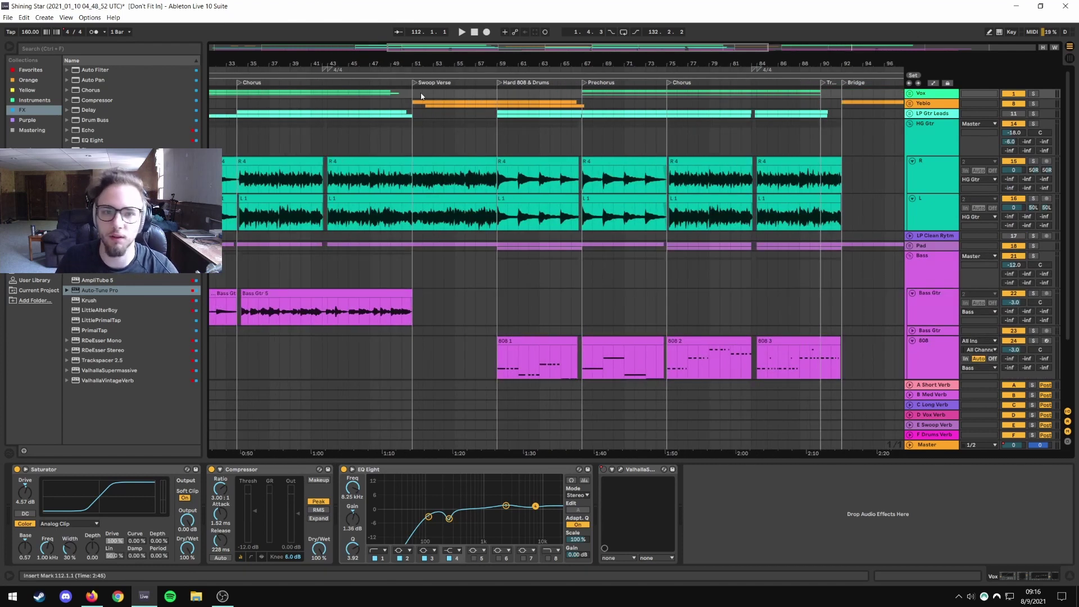
click(415, 192)
scroll(398, 188, up, 2)
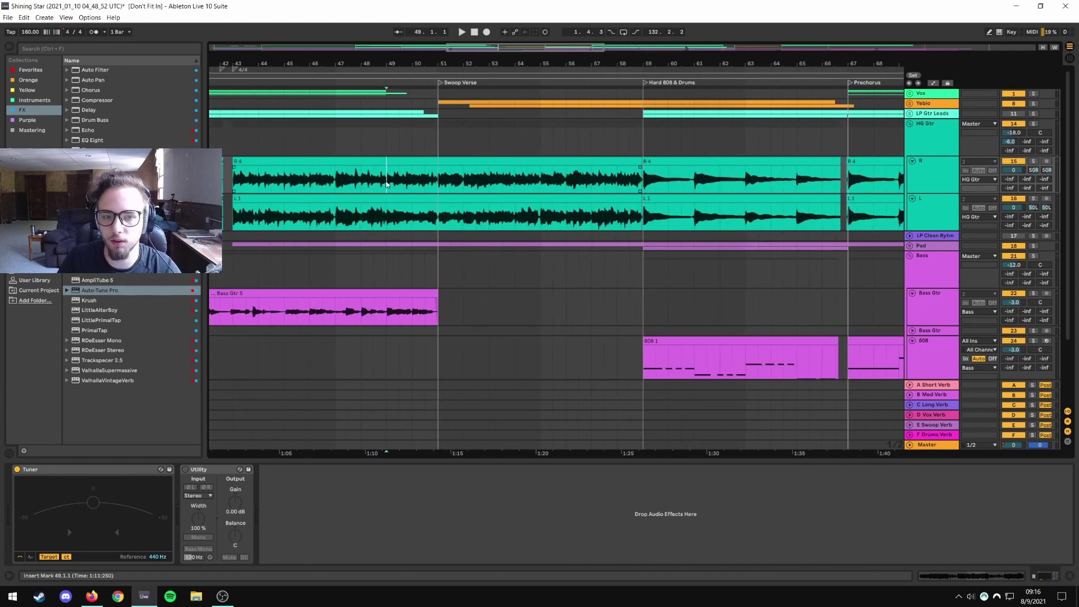
key(space)
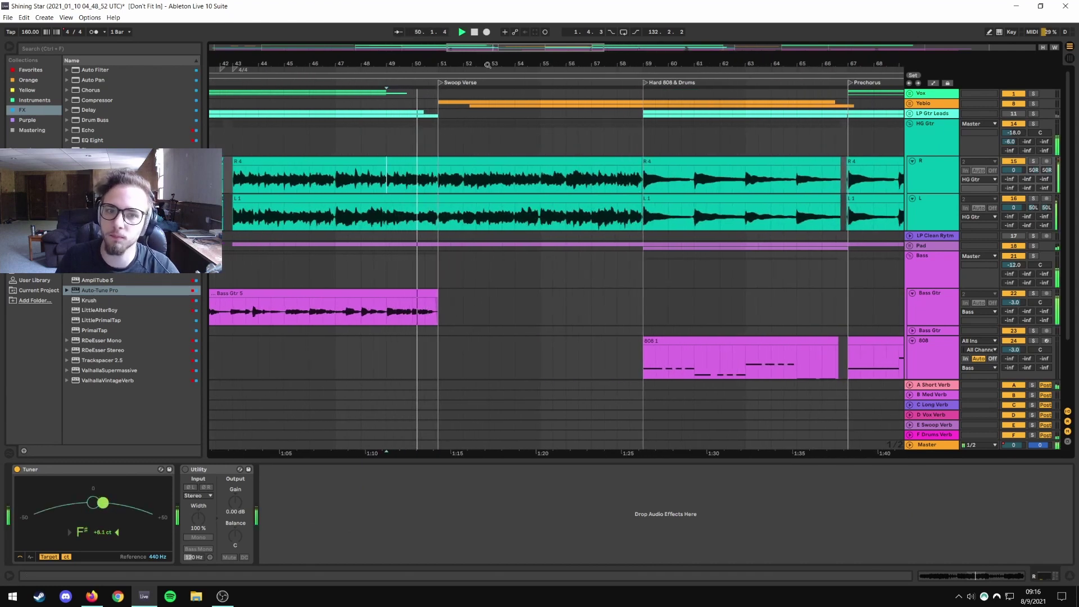
scroll(488, 64, up, 1)
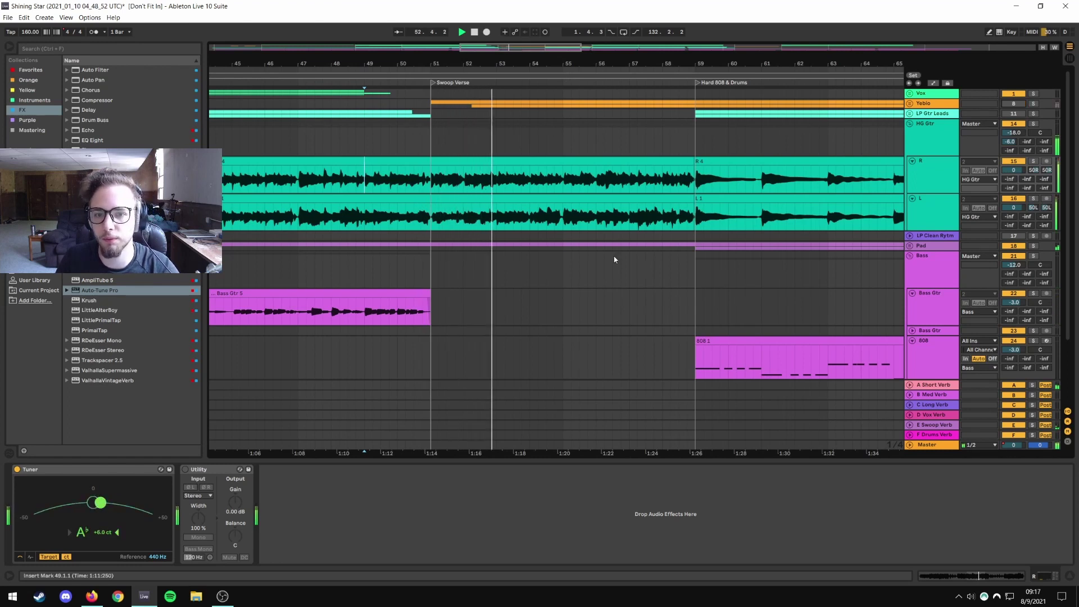
scroll(614, 260, down, 3)
scroll(562, 236, up, 2)
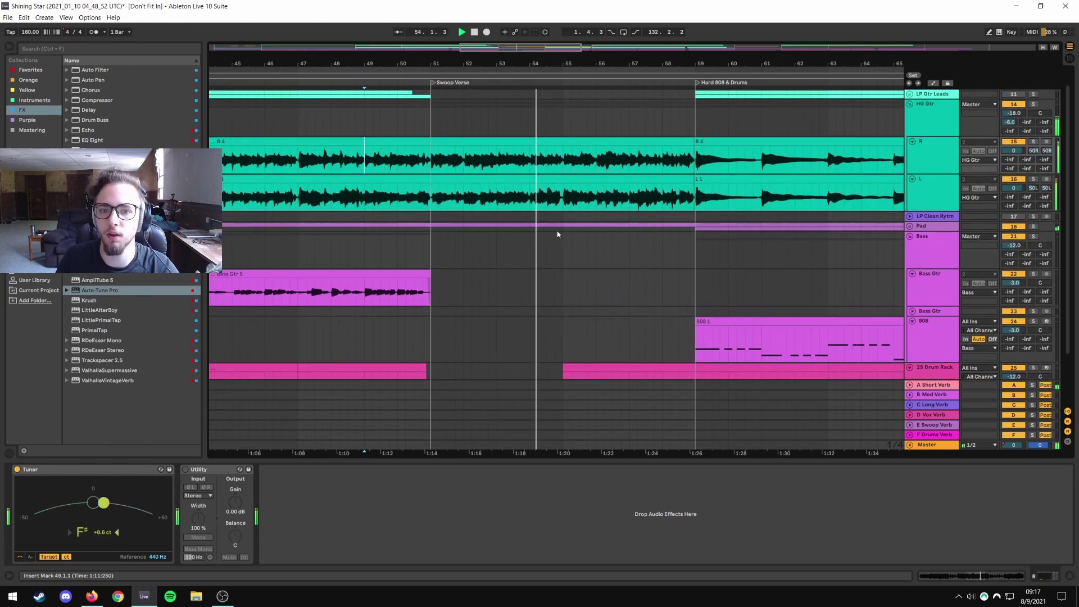
scroll(584, 219, down, 2)
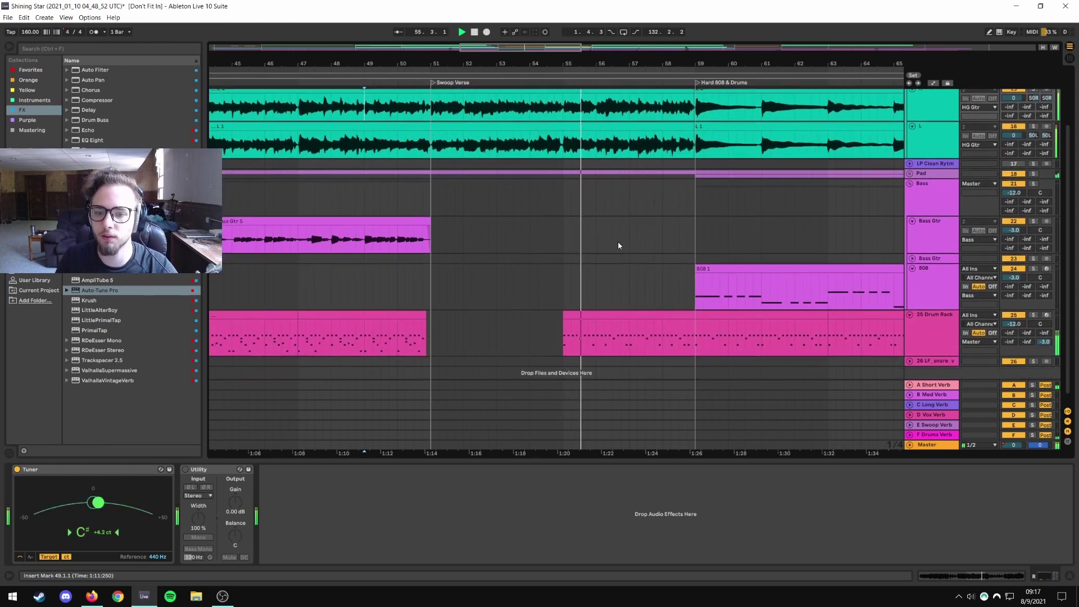
Show the Drum Rack track's devices and select its clip from bar 55 leading into the Hard 808 & Drums section.
click(929, 322)
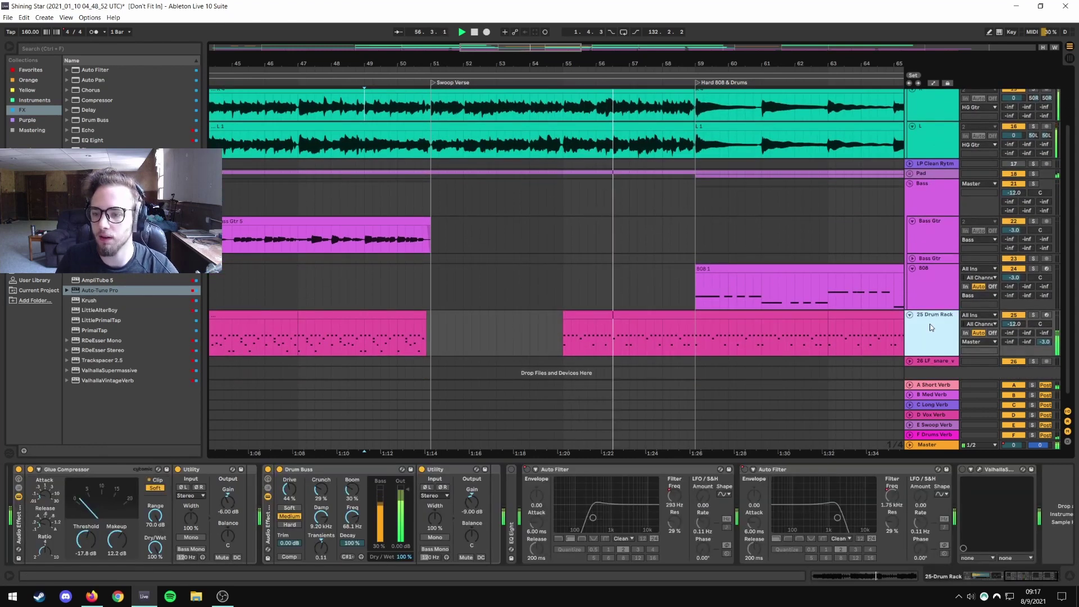
click(679, 318)
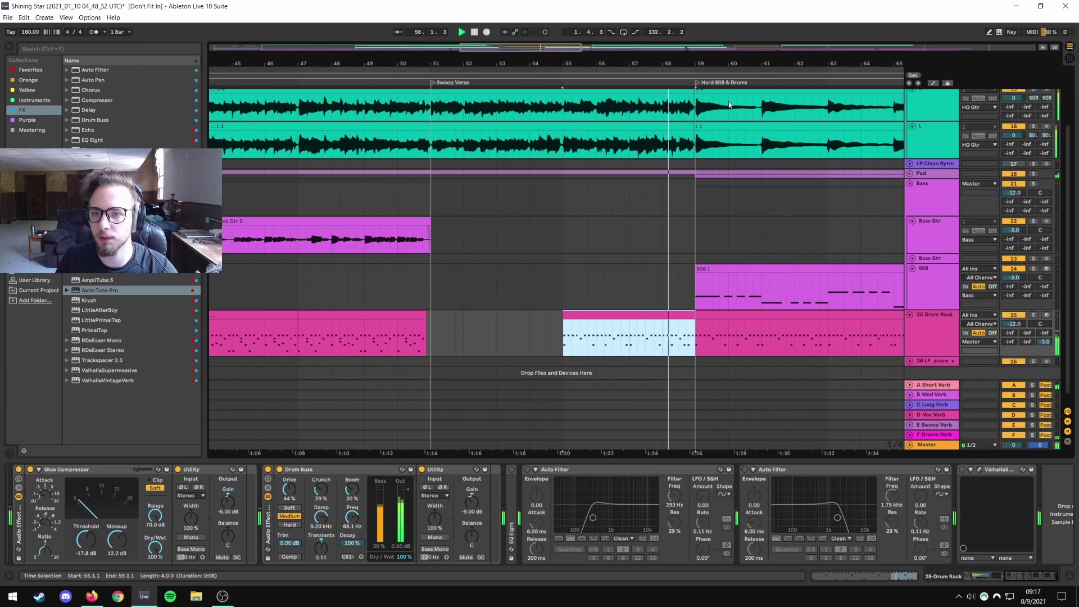
scroll(513, 88, up, 2)
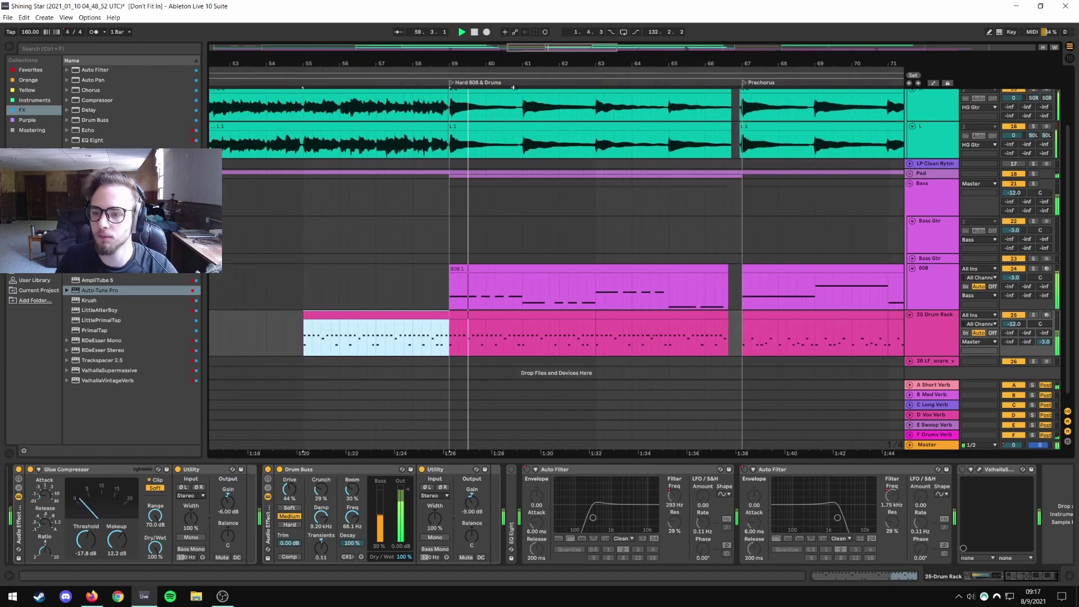
Solo the 808 track and play its first clip from the Hard 808 & Drums locator.
click(462, 271)
click(936, 287)
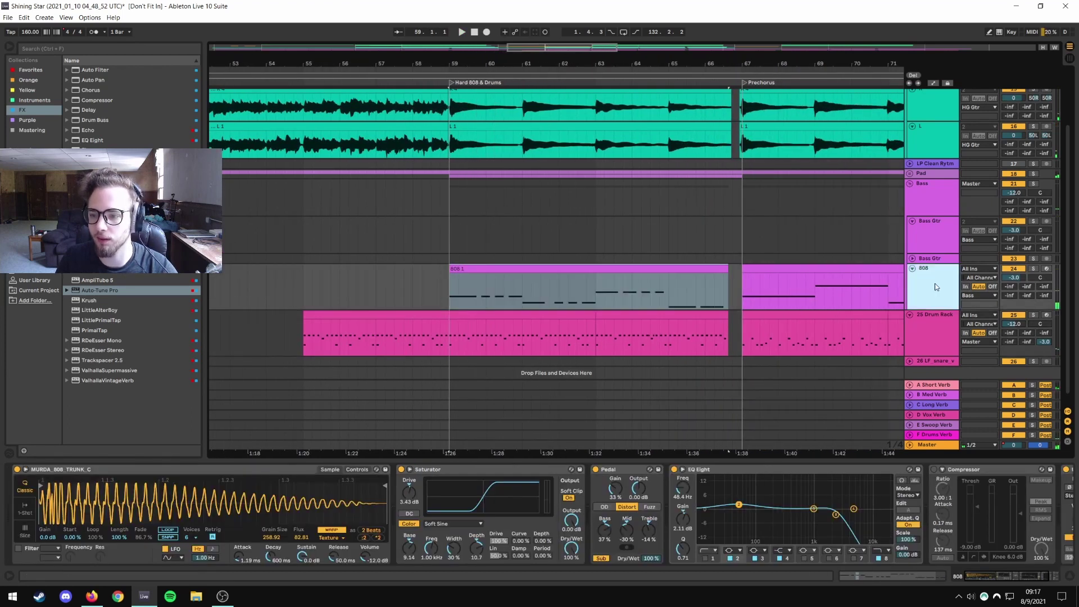
click(1034, 271)
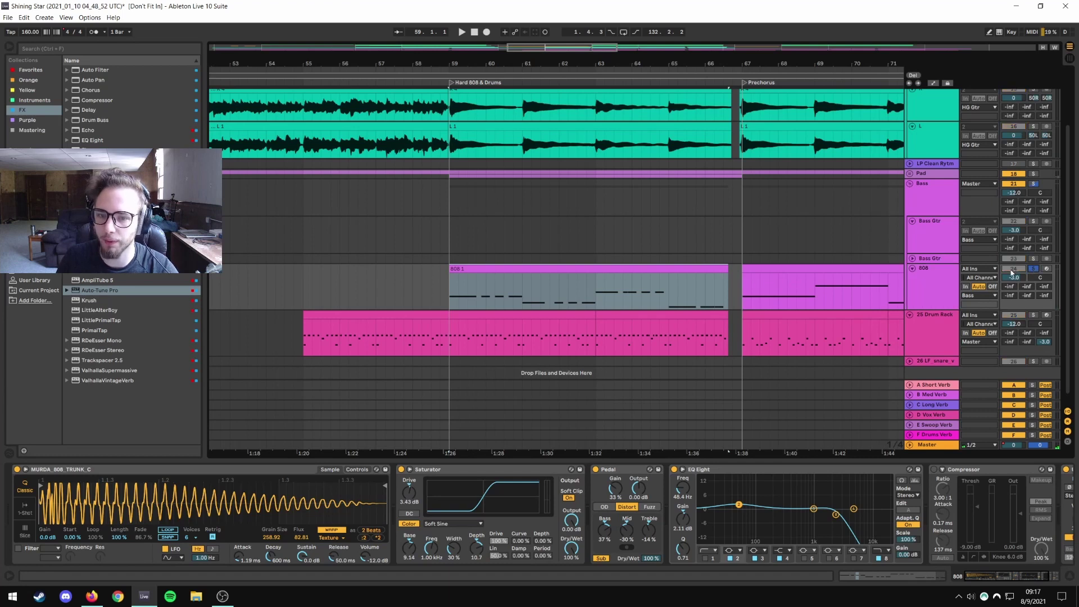
key(space)
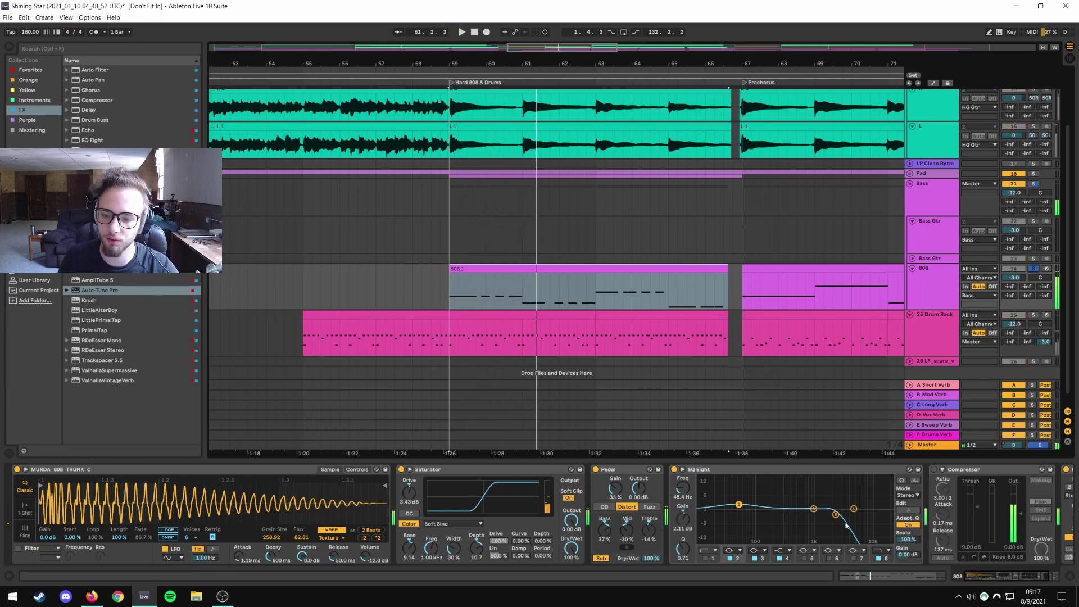
Review the 808 track's device chain through to the Utility, and the effects on the Bass group.
drag(986, 580, 1016, 572)
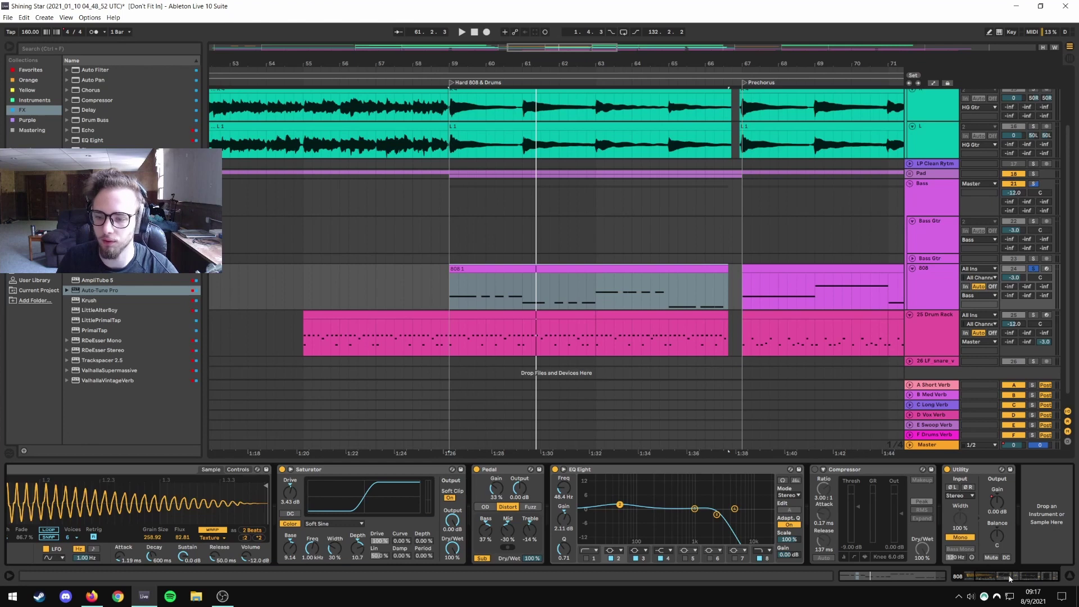
drag(994, 579, 986, 577)
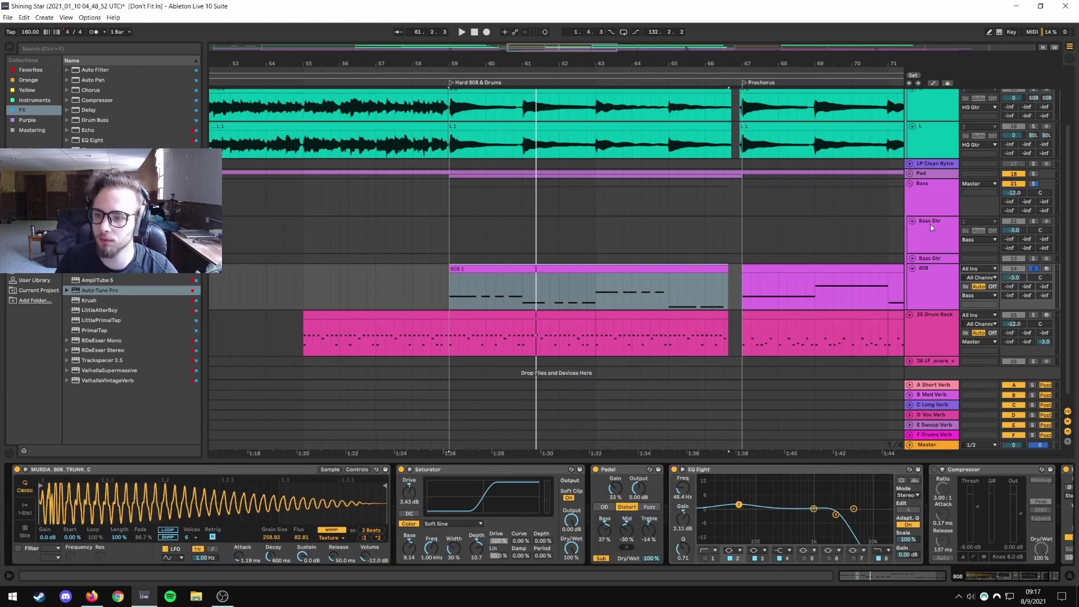
click(932, 203)
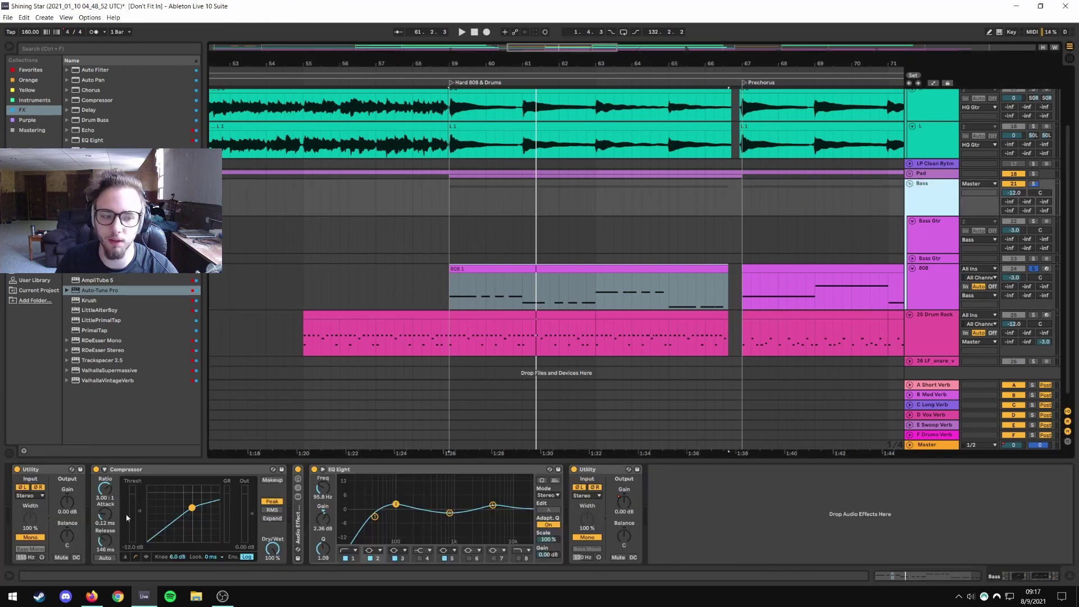
click(930, 285)
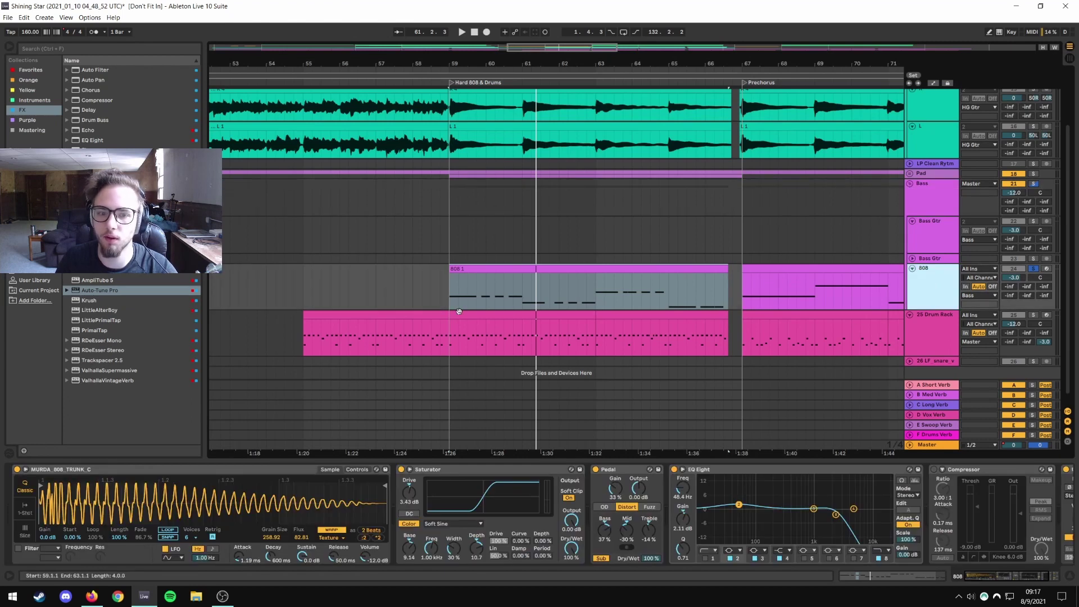
Play the soloed 808 from bar 59, then turn off its solo to hear it with the full mix.
click(447, 285)
key(space)
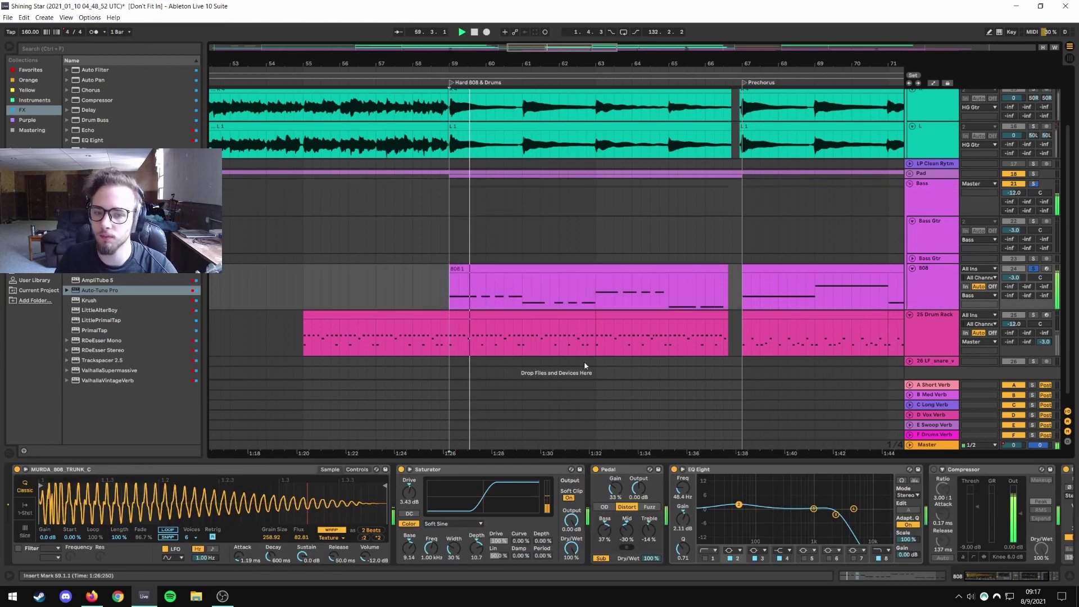
click(1032, 268)
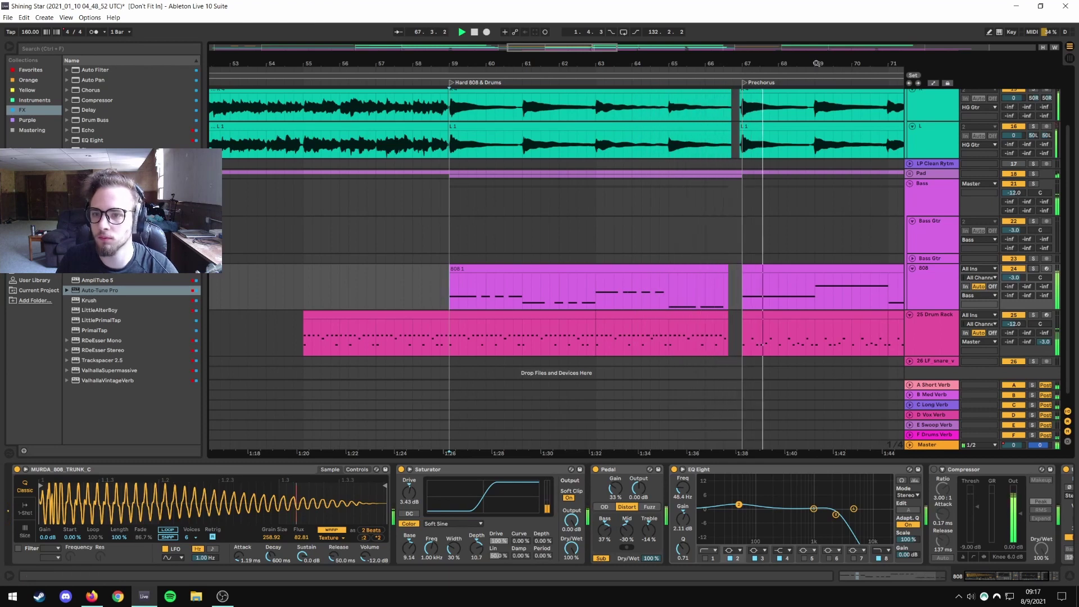
Stop playback and compare the 808 clips in the Hard 808 & Drums, Prechorus and Chorus sections, selecting them one by one.
key(minus)
key(minus)
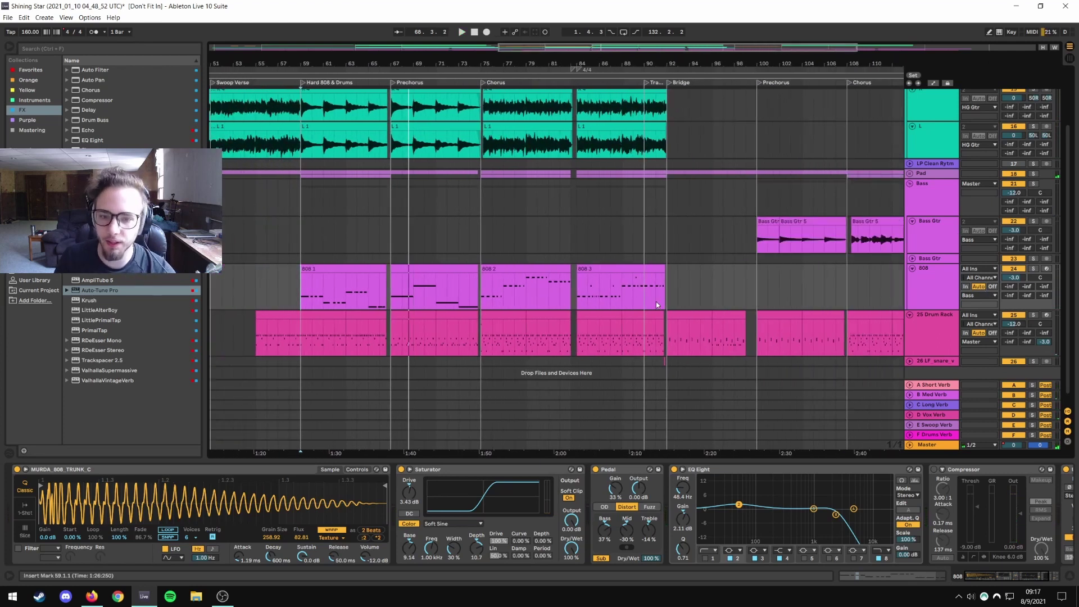
click(522, 268)
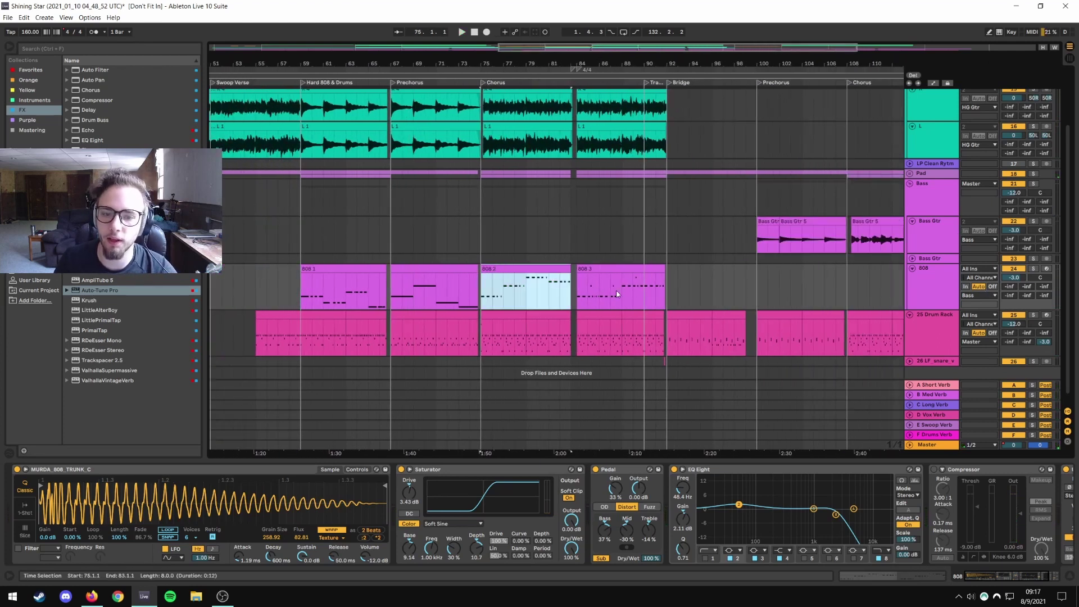
click(334, 267)
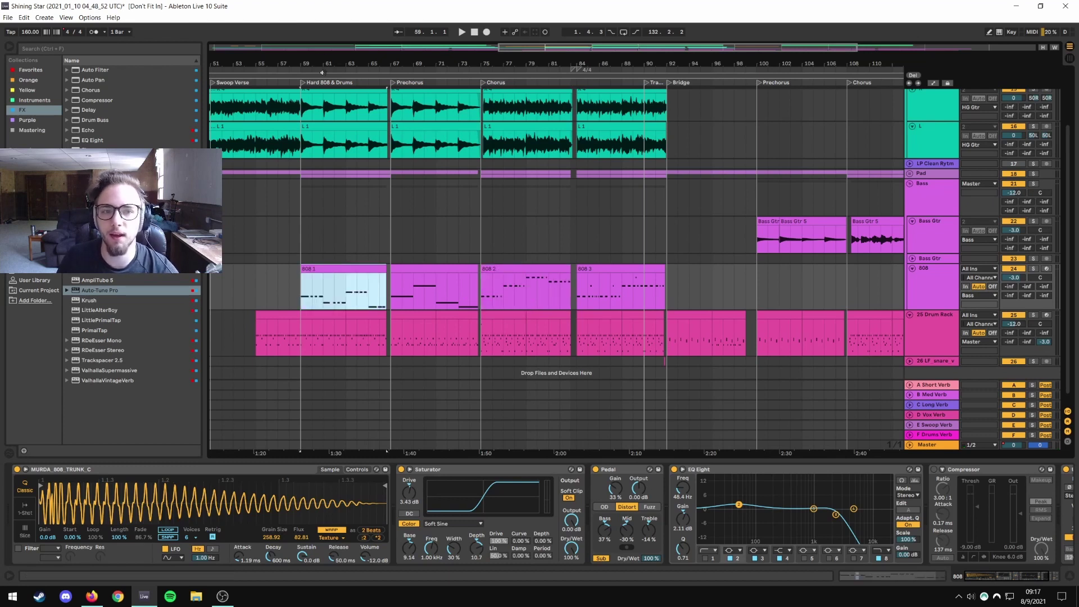
drag(435, 45, 435, 47)
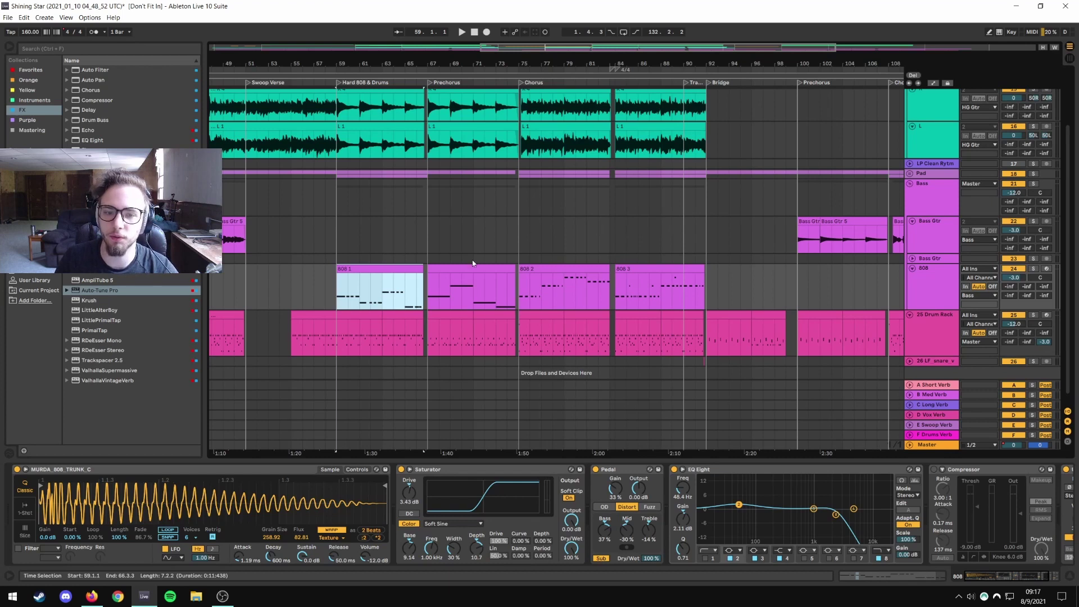
key(Right)
key(Right)
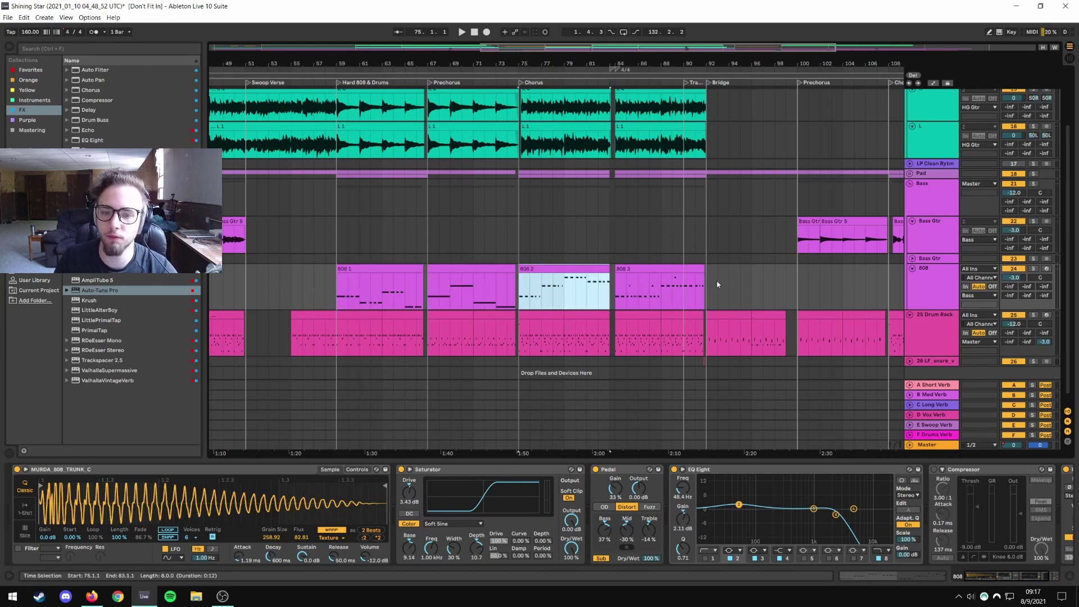
Compare the 808 clip in the second half of the Chorus with the final Chorus Bass Gtr clip and the start of the Bridge.
click(691, 269)
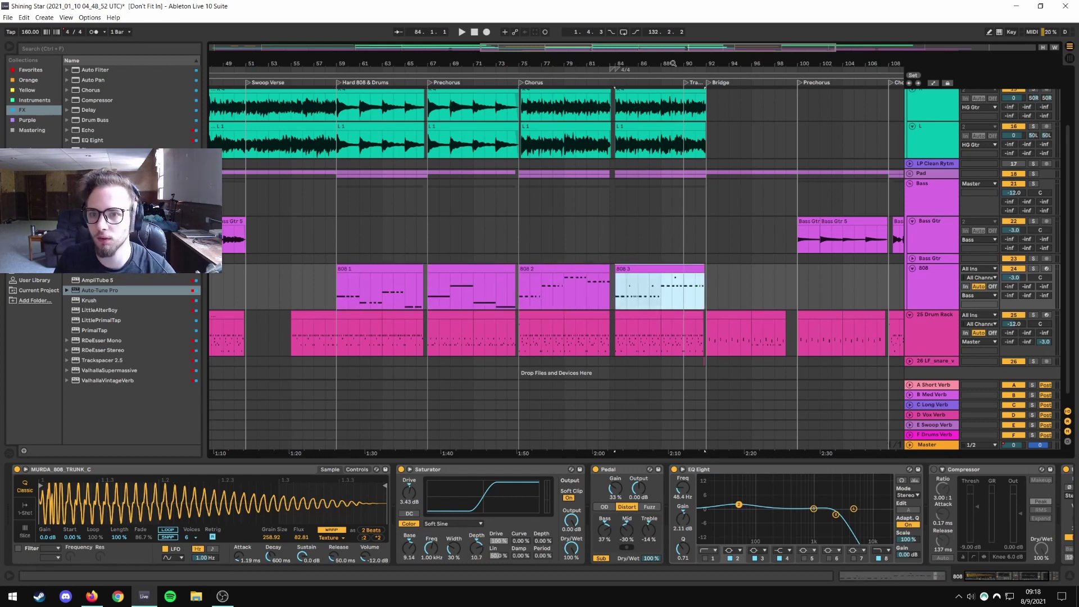
drag(672, 64, 630, 50)
click(718, 221)
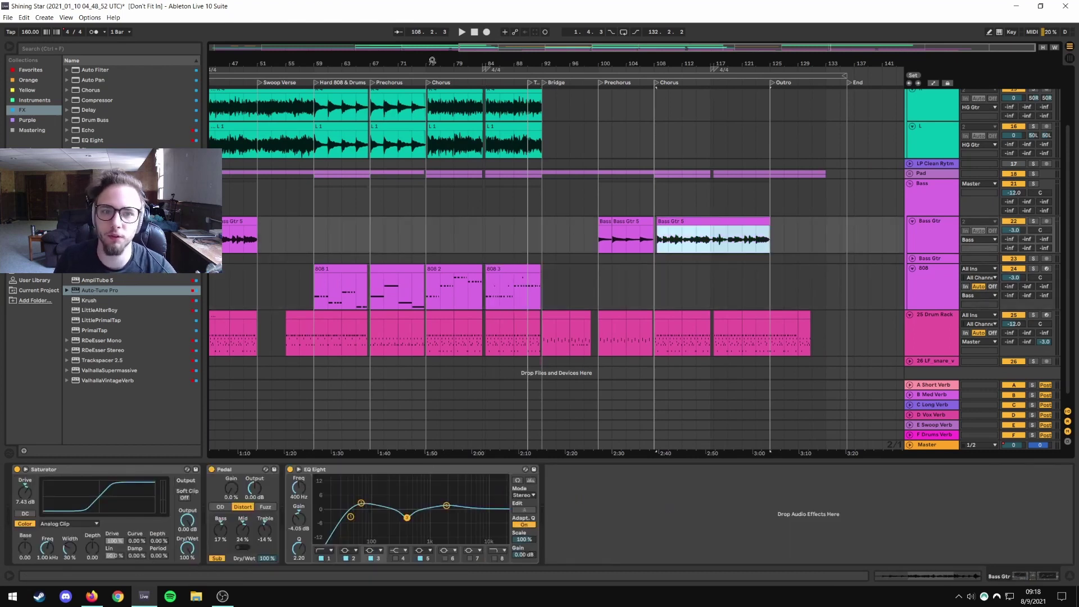
drag(432, 60, 432, 76)
click(592, 238)
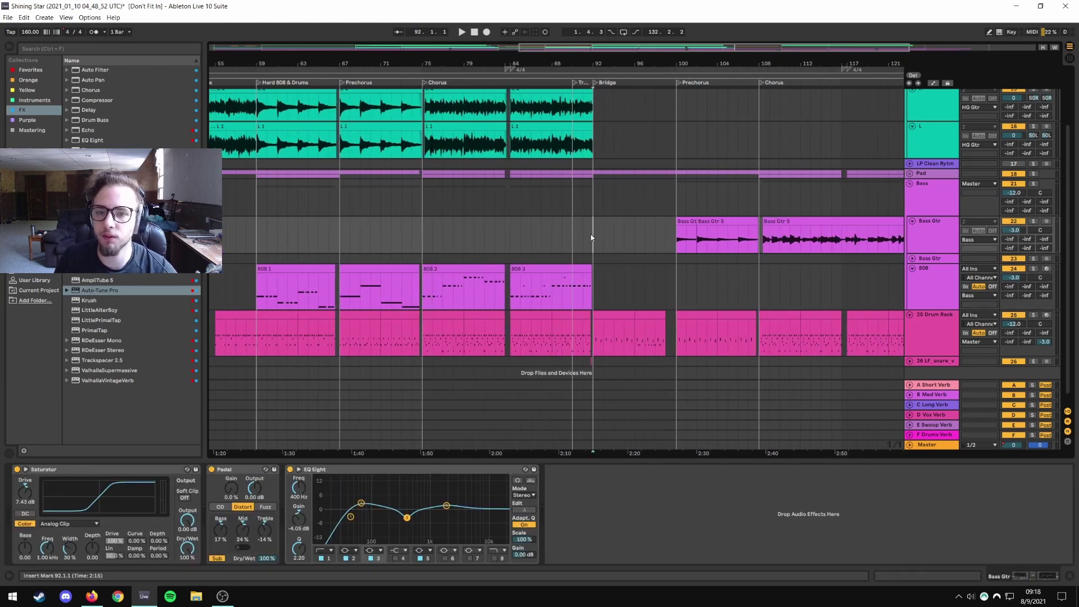
Place the insert marker at bar 87 on the HG Gtr group and play the transition into the Bridge.
scroll(591, 238, up, 3)
click(570, 144)
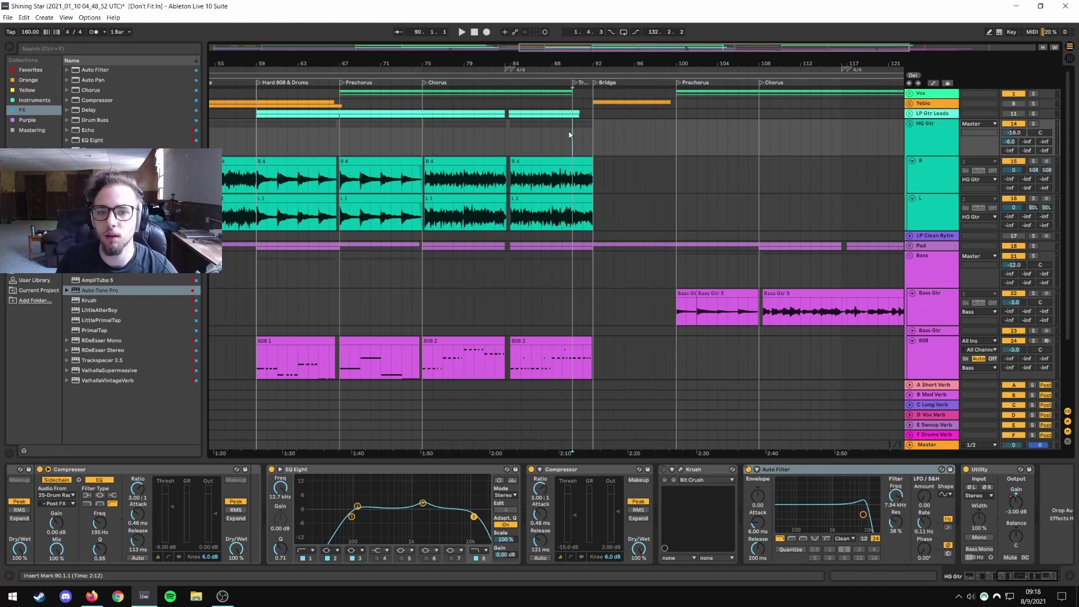
scroll(685, 274, down, 3)
scroll(683, 275, up, 3)
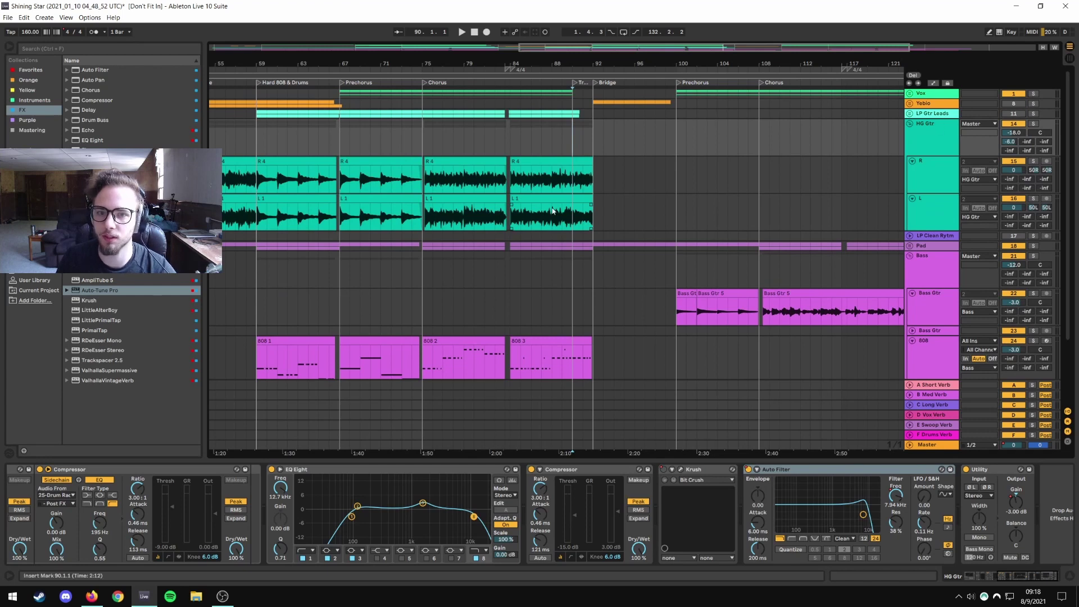
click(545, 144)
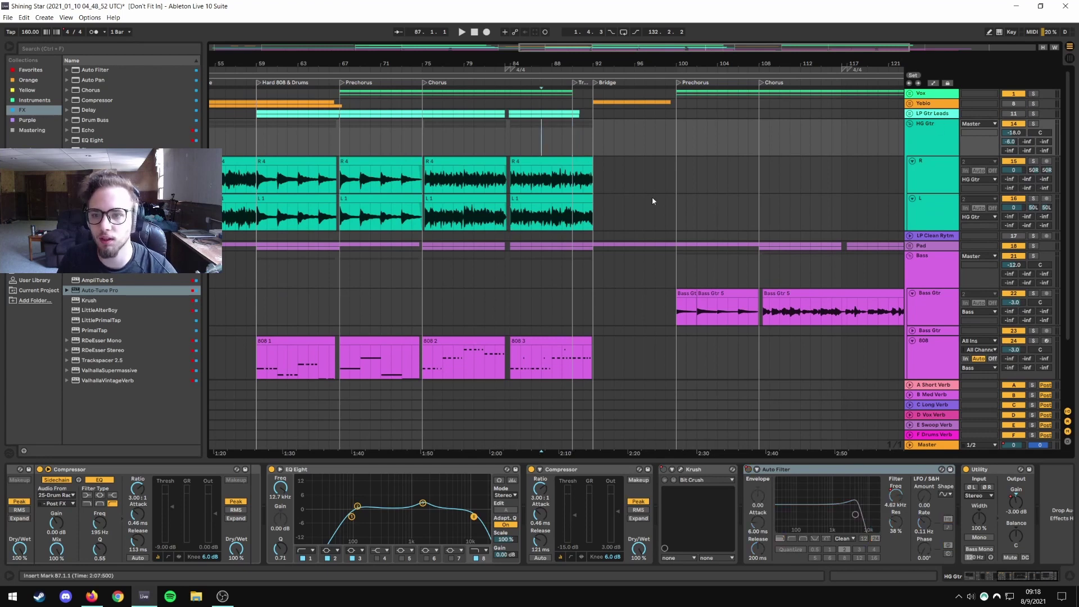
key(space)
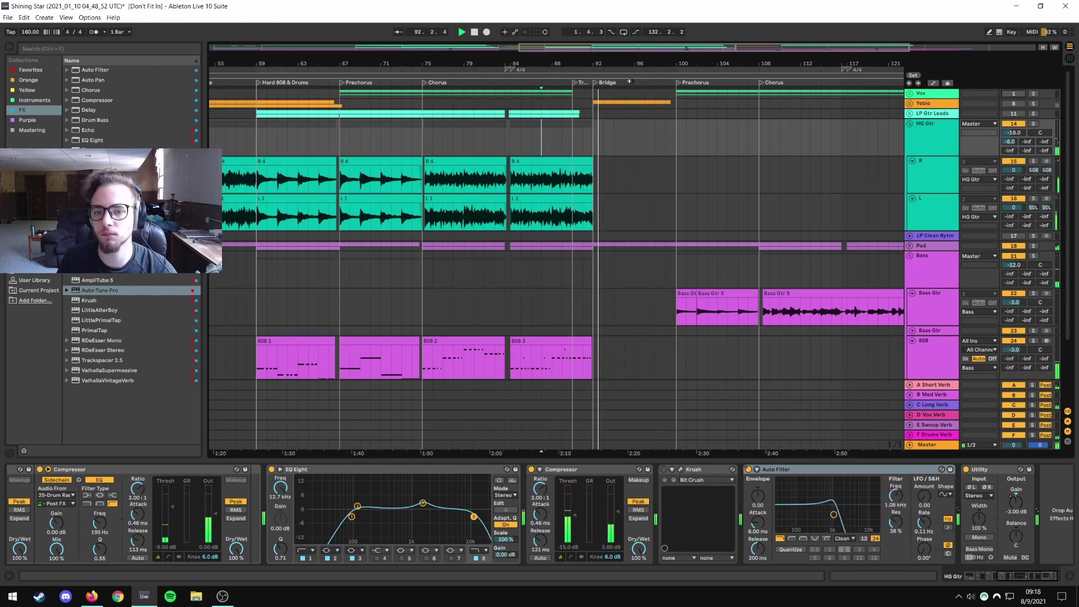
During playback, unfold the LF_snare track to inspect its clip just before the Bridge, and fold it again.
scroll(631, 273, down, 1)
scroll(631, 273, down, 3)
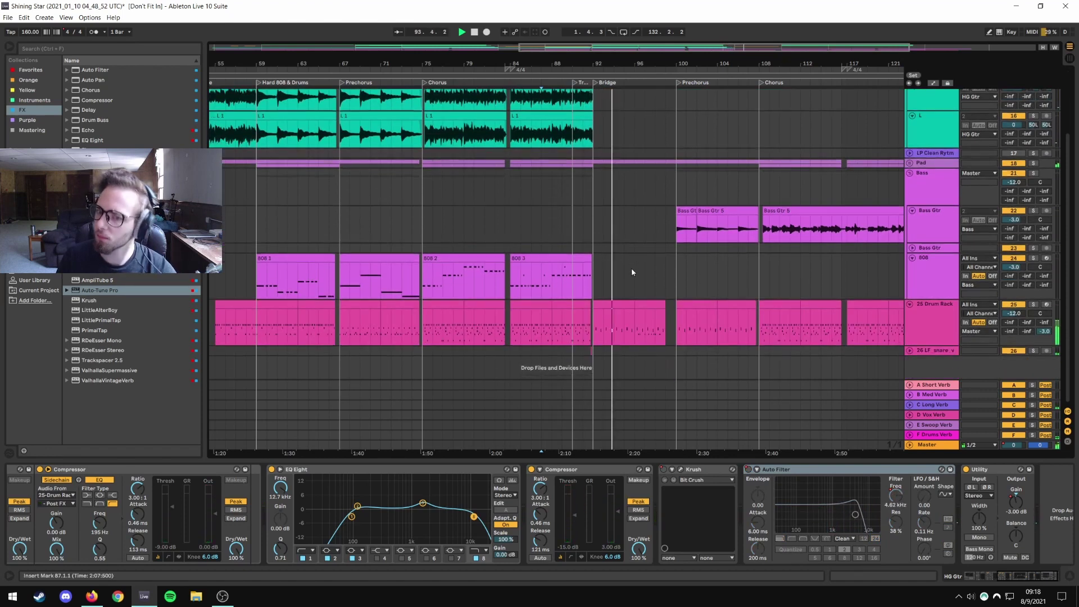
click(909, 351)
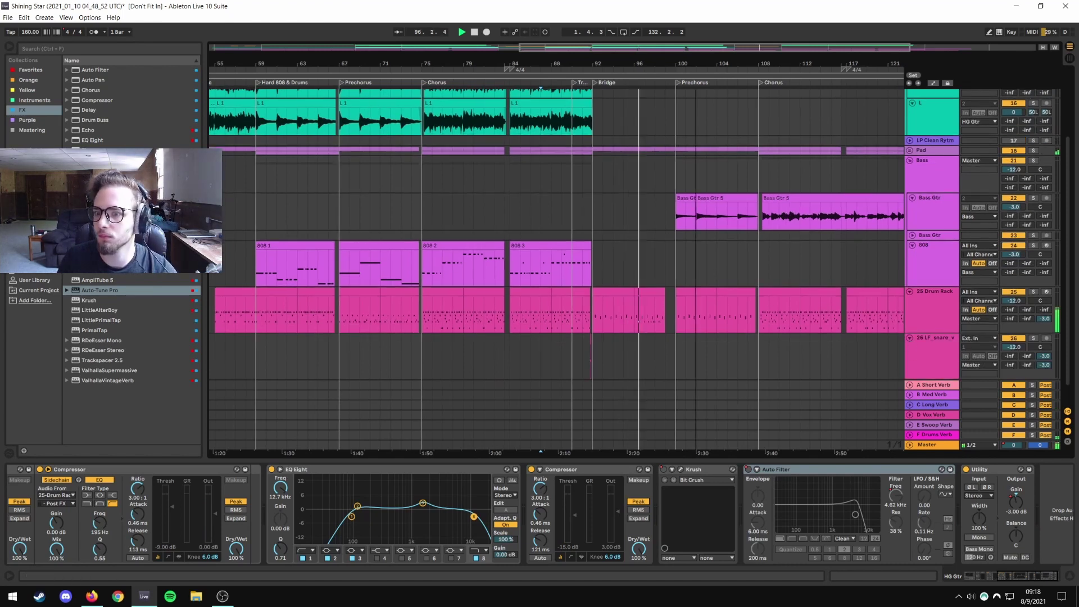
key(minus)
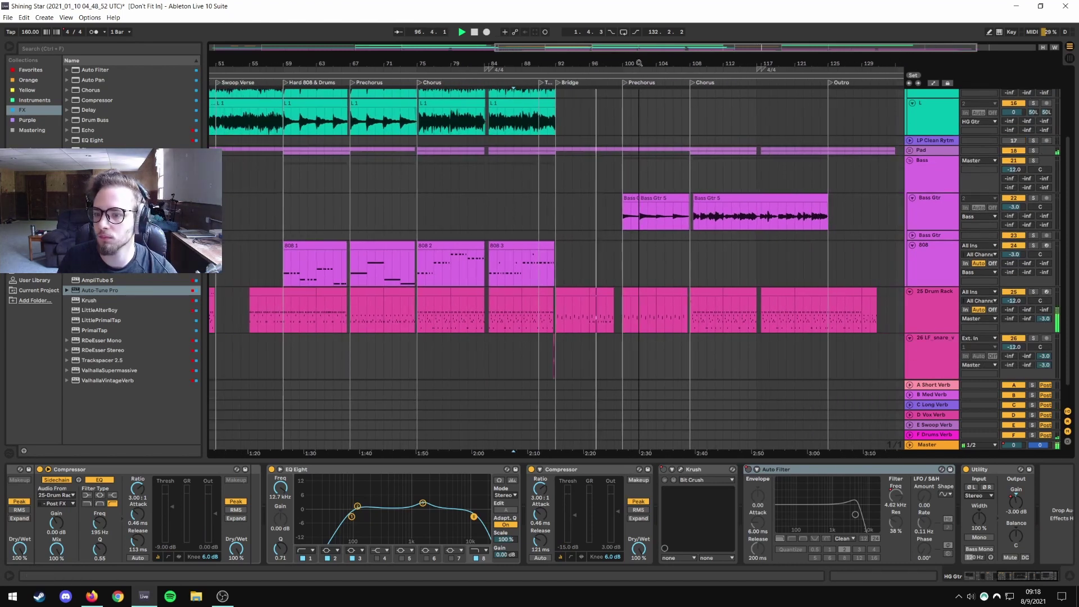
click(909, 337)
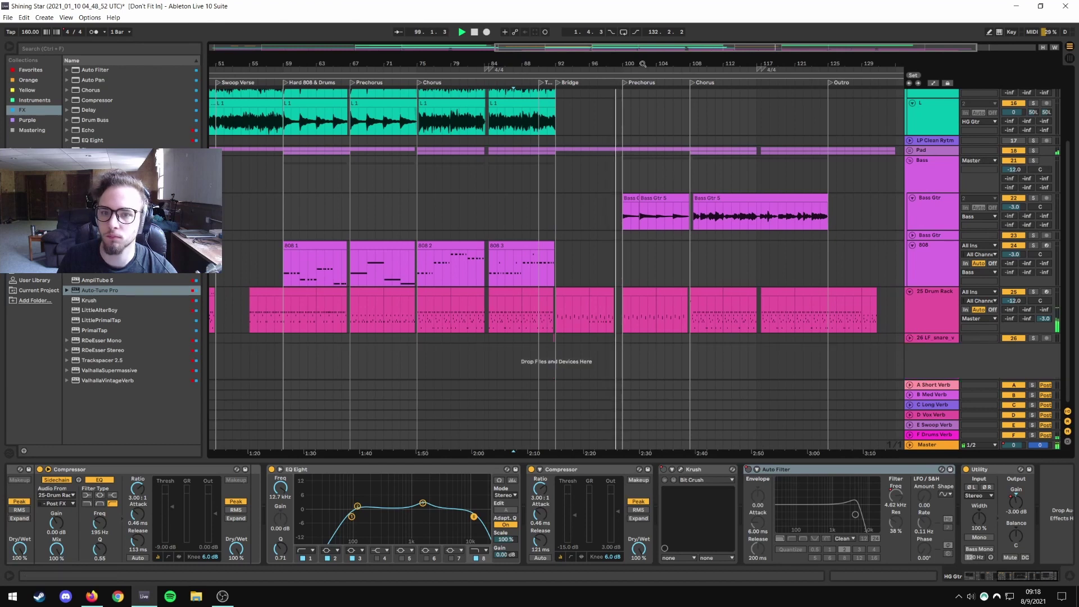
key(plus)
key(plus)
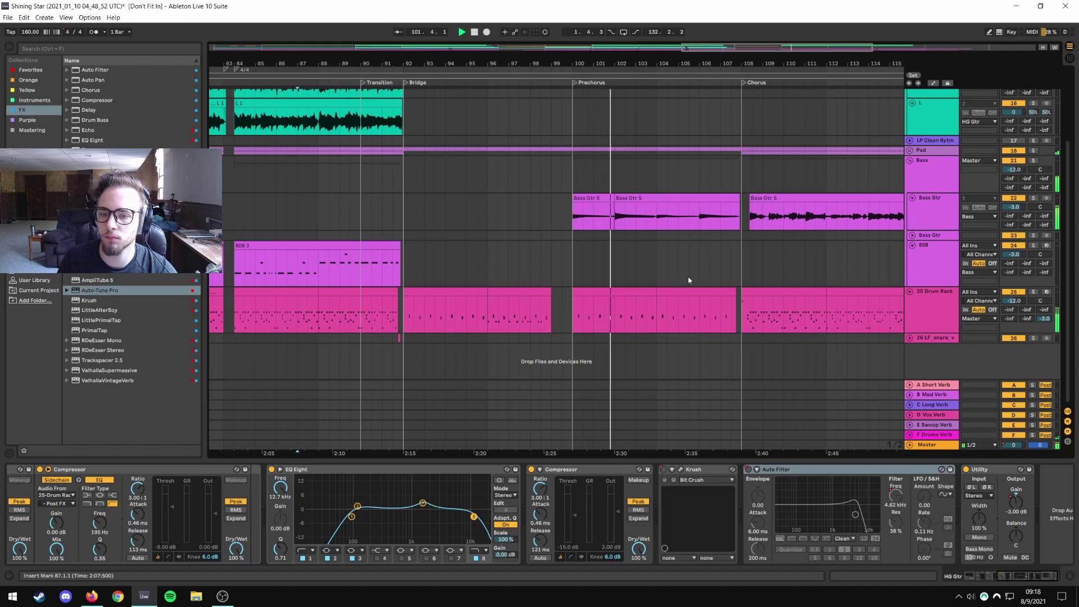
Open the notes of the Drum Rack clip at bar 100 in the Prechorus, stop playback, and frame that clip in the arrangement.
click(692, 295)
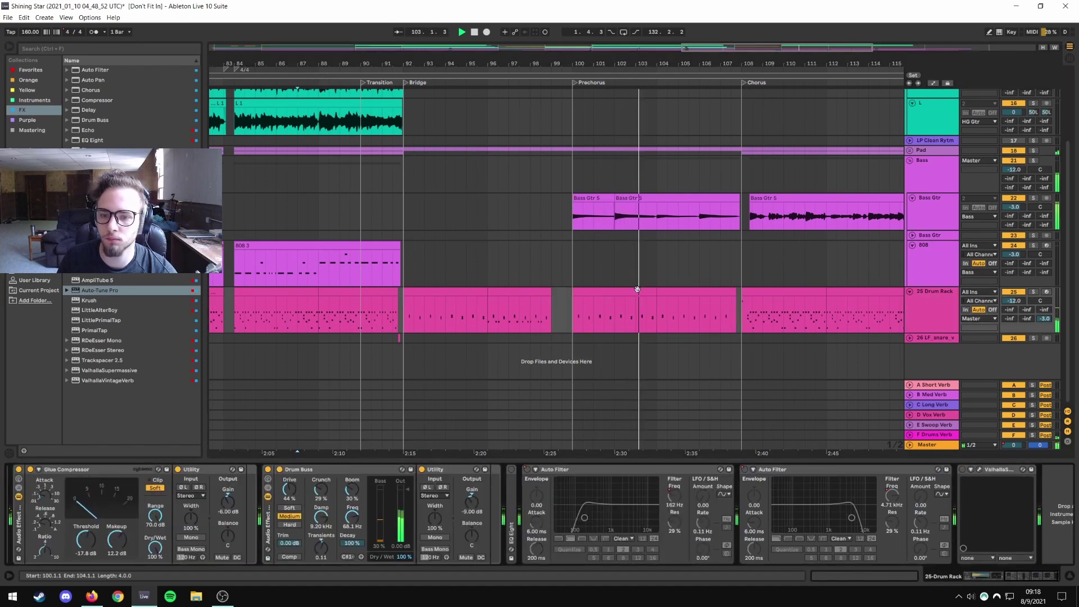
double_click(692, 295)
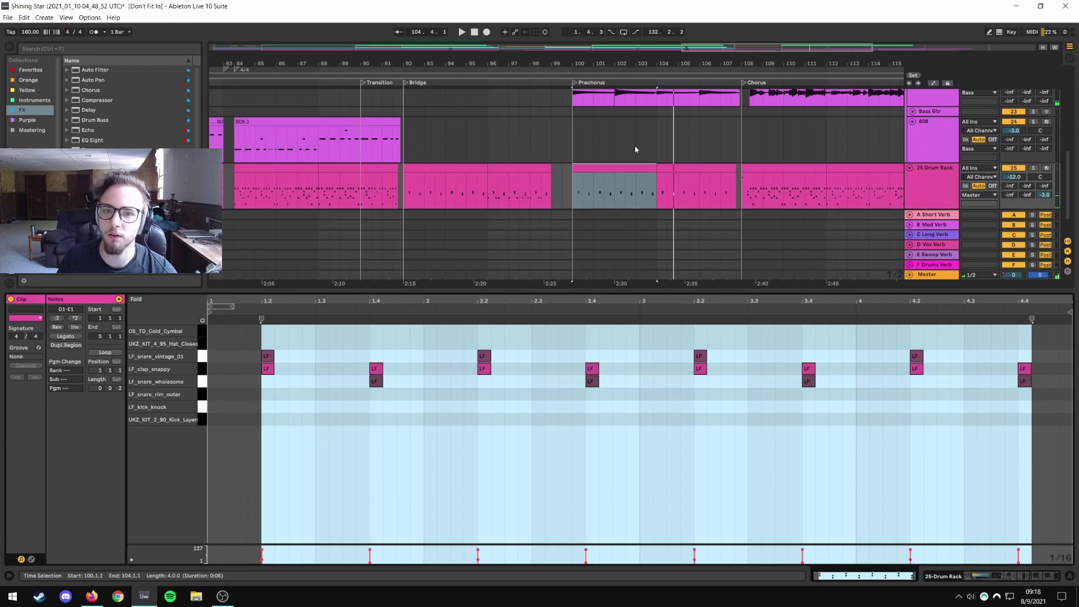
click(605, 170)
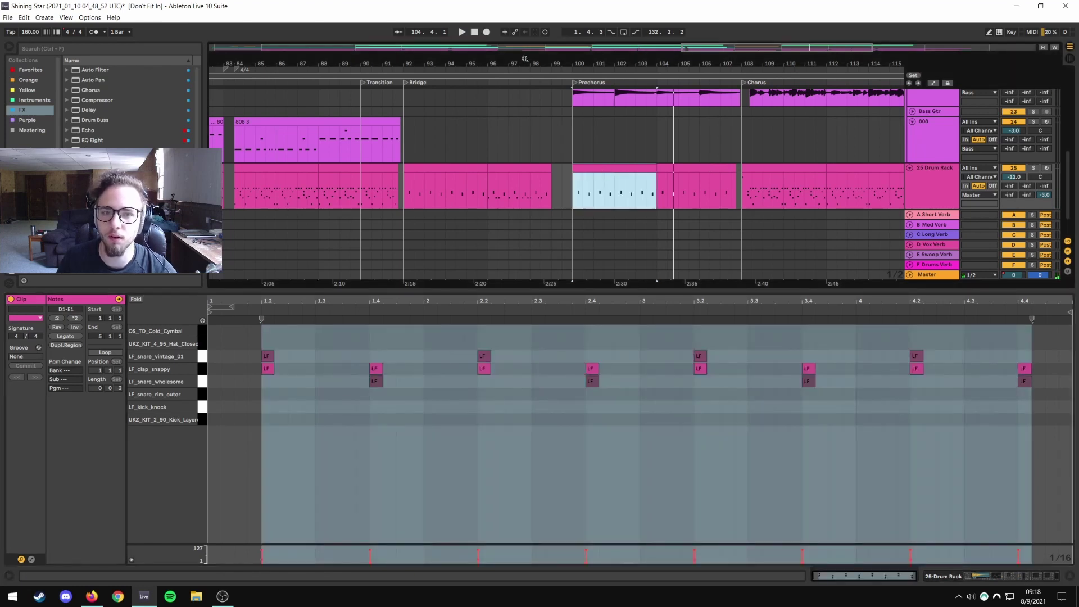
drag(524, 58, 211, 35)
drag(332, 73, 464, 159)
drag(464, 60, 561, 153)
drag(587, 63, 544, 63)
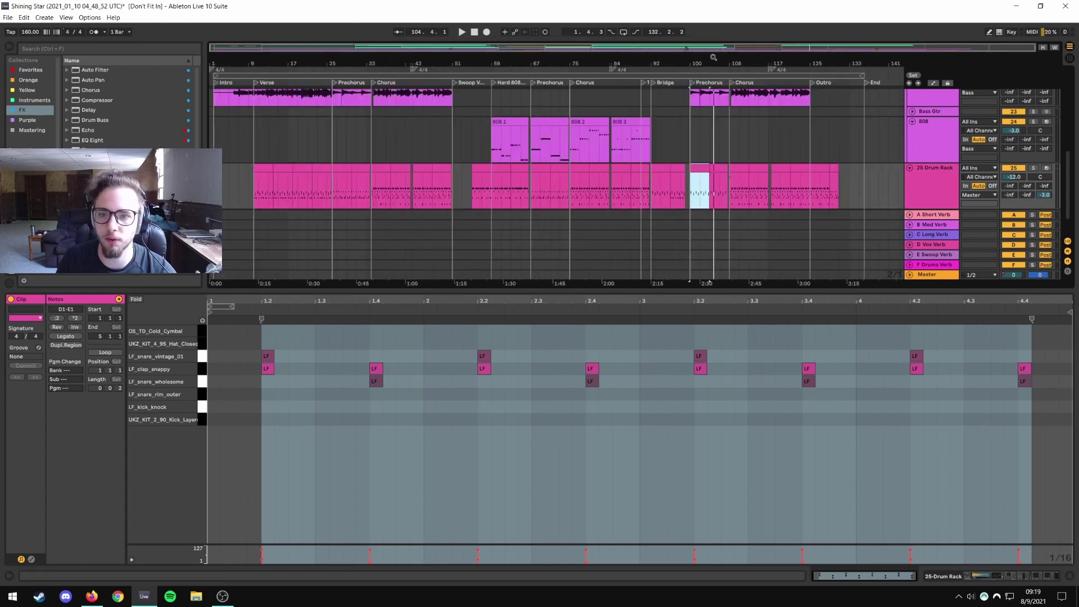
key(z)
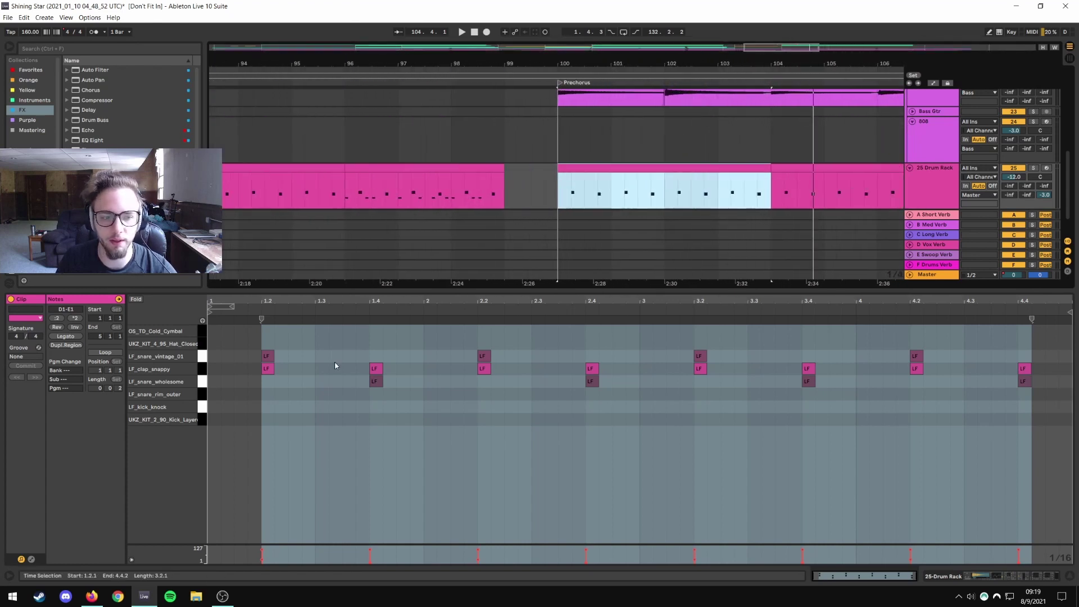
Audition the LF_snare_vintage_01 and LF_snare_wholesome sounds with note preview on, and play the Prechorus clip briefly in between.
click(207, 361)
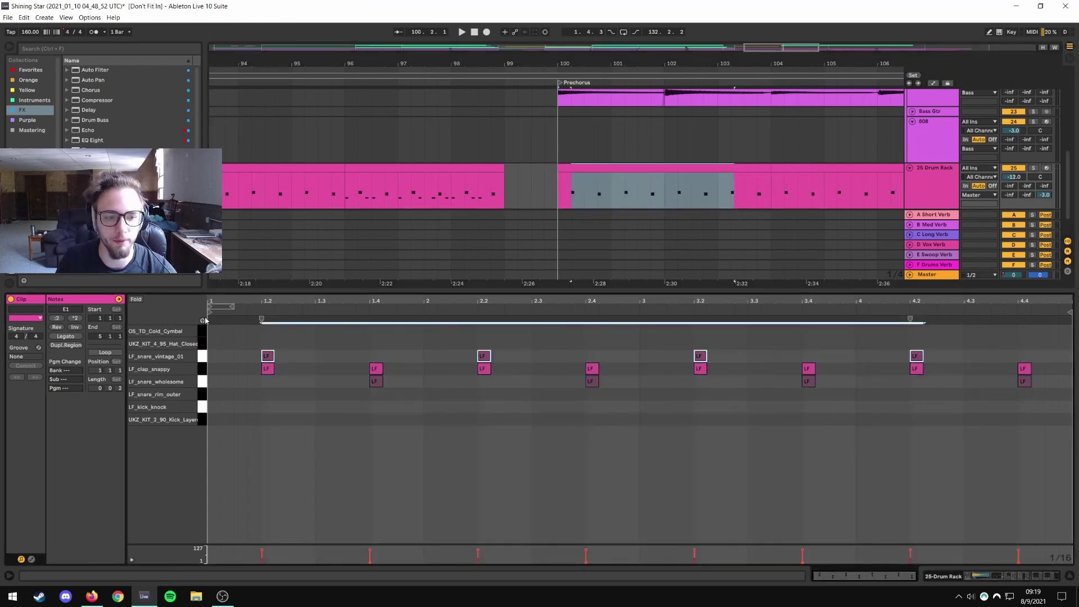
click(203, 358)
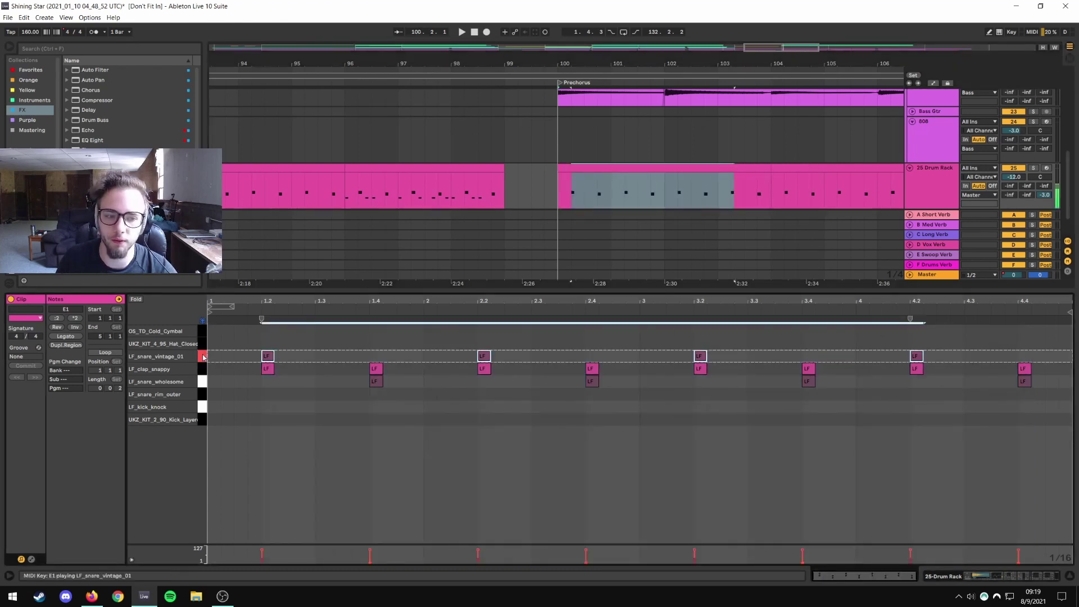
click(203, 357)
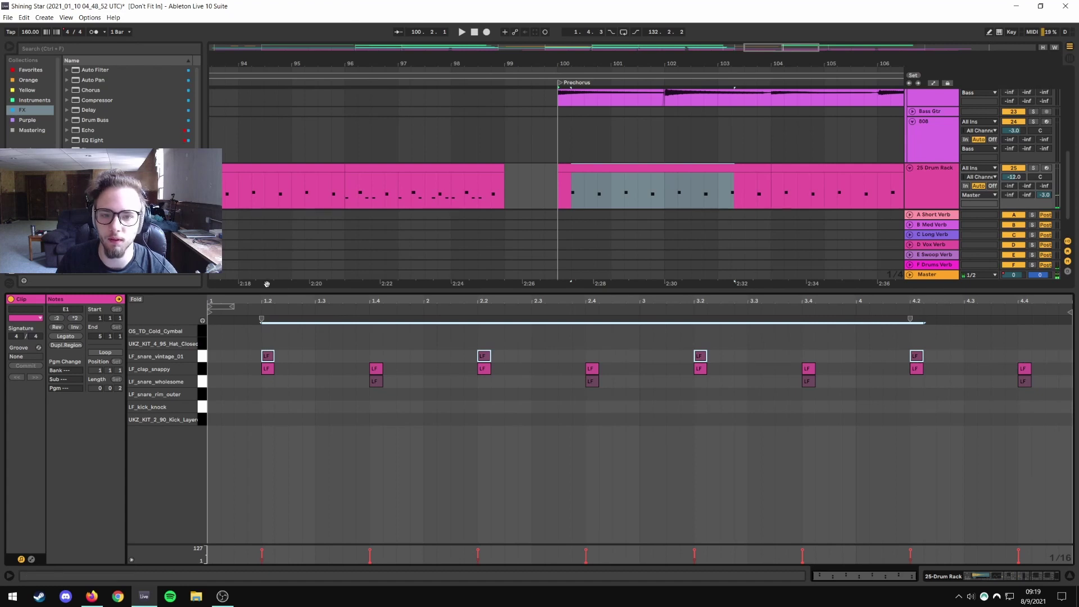
click(583, 169)
key(space)
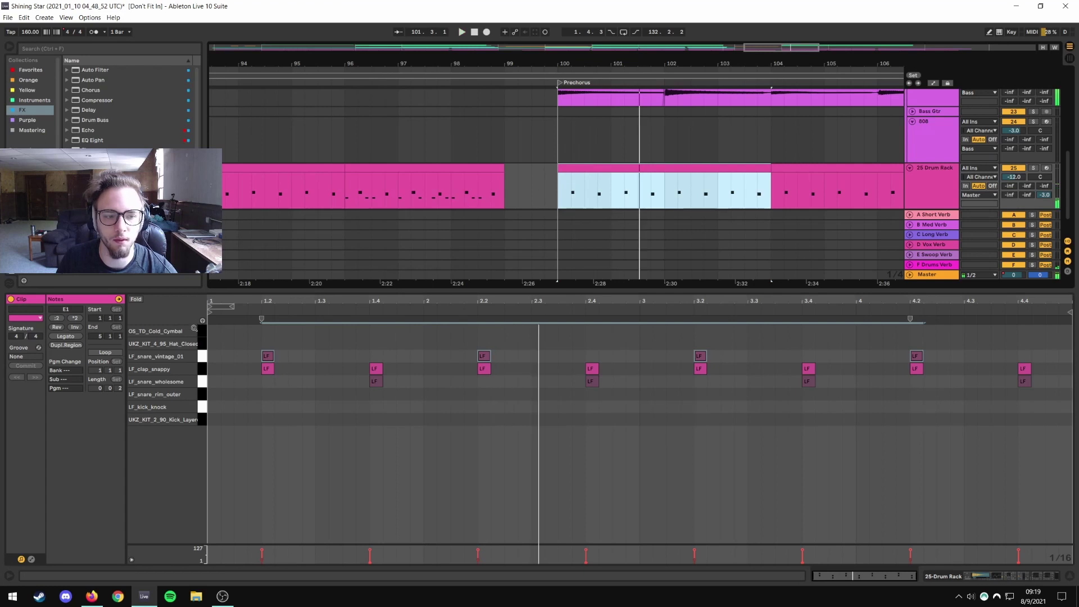
click(205, 322)
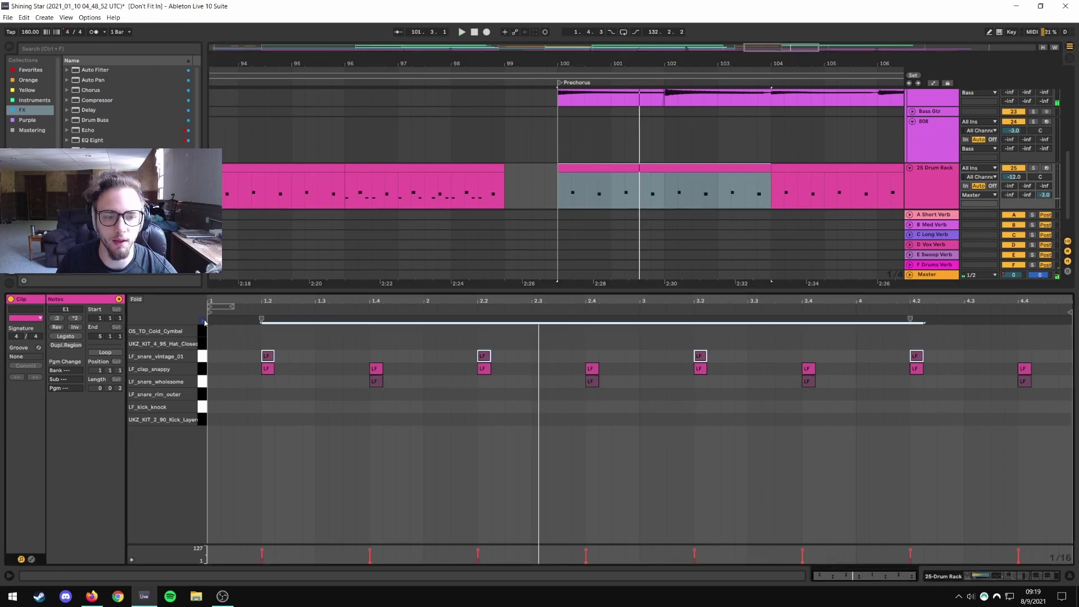
click(202, 387)
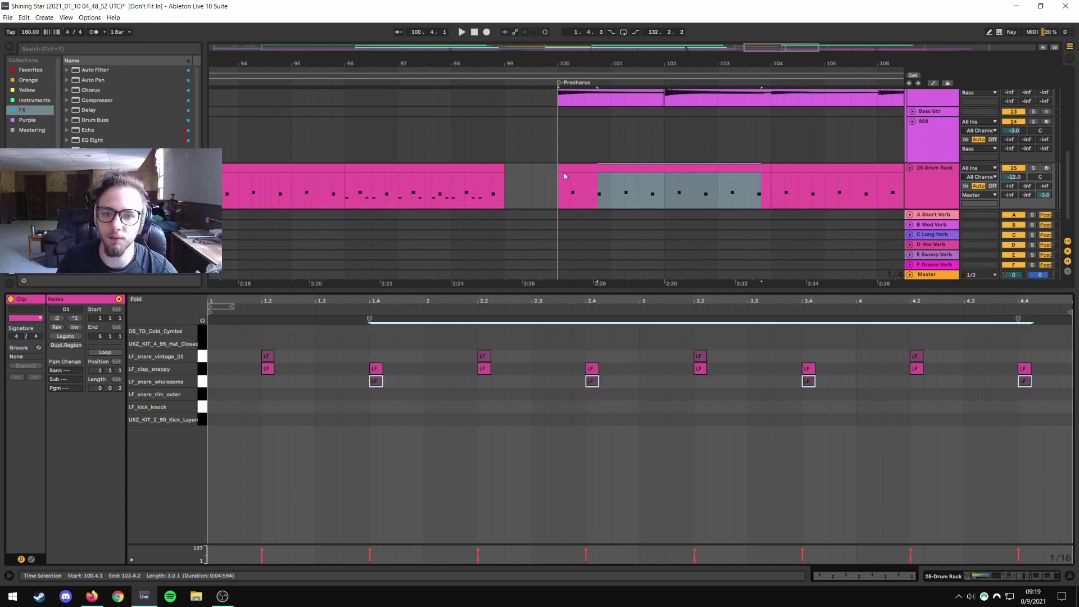
Play the song from the Prechorus at bar 100 into the final Chorus and stop playback.
key(space)
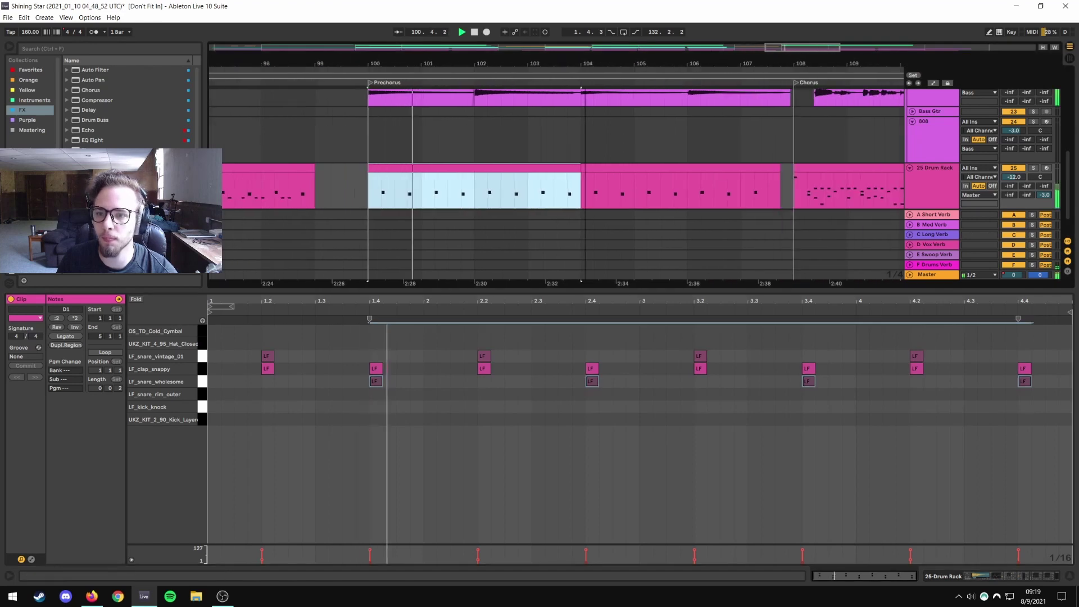
key(minus)
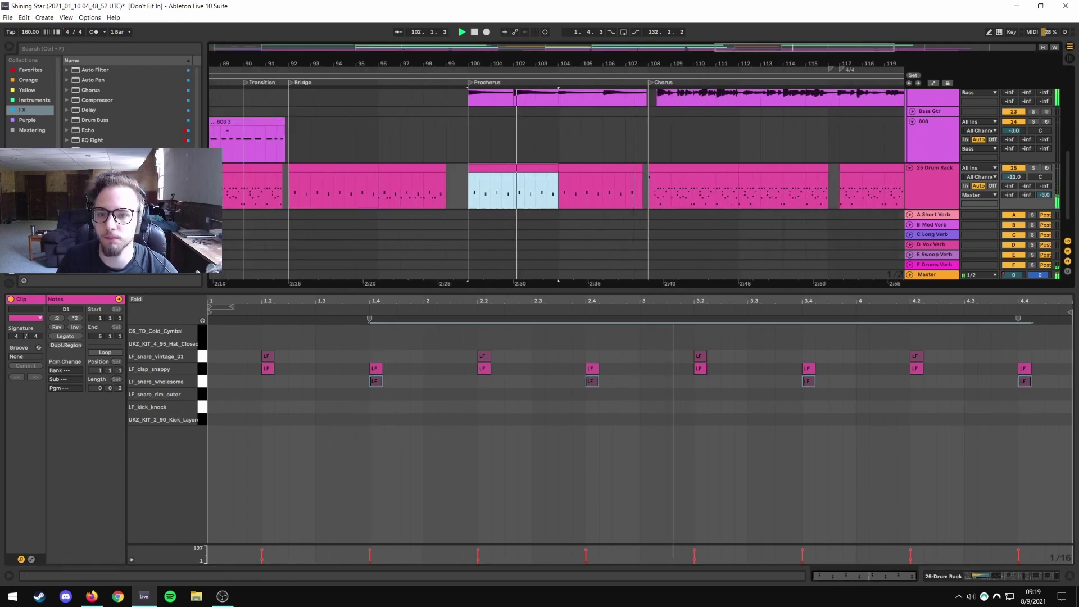
key(minus)
scroll(543, 172, down, 1)
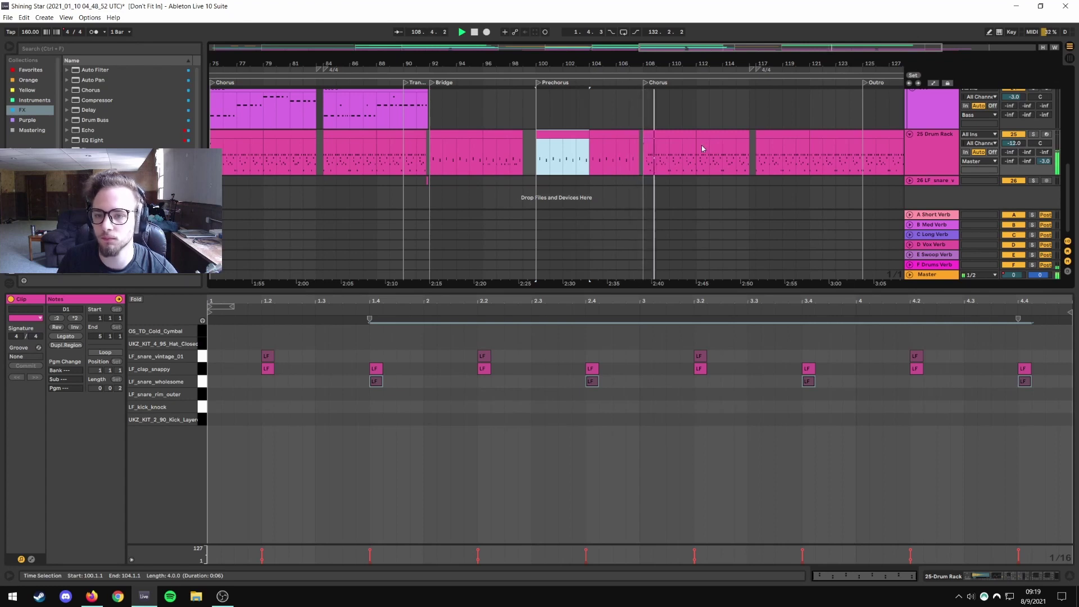
key(space)
Review the notes of the Drum Rack clip at bar 108 in the final Chorus, and show the Drum Rack track's device chain.
click(668, 154)
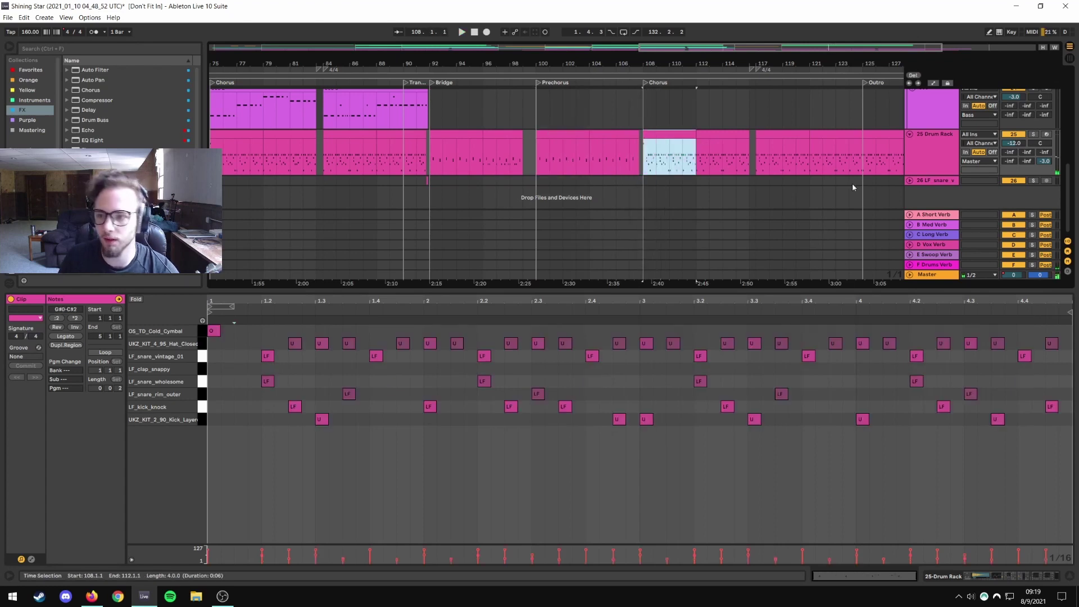
click(914, 159)
scroll(496, 305, up, 2)
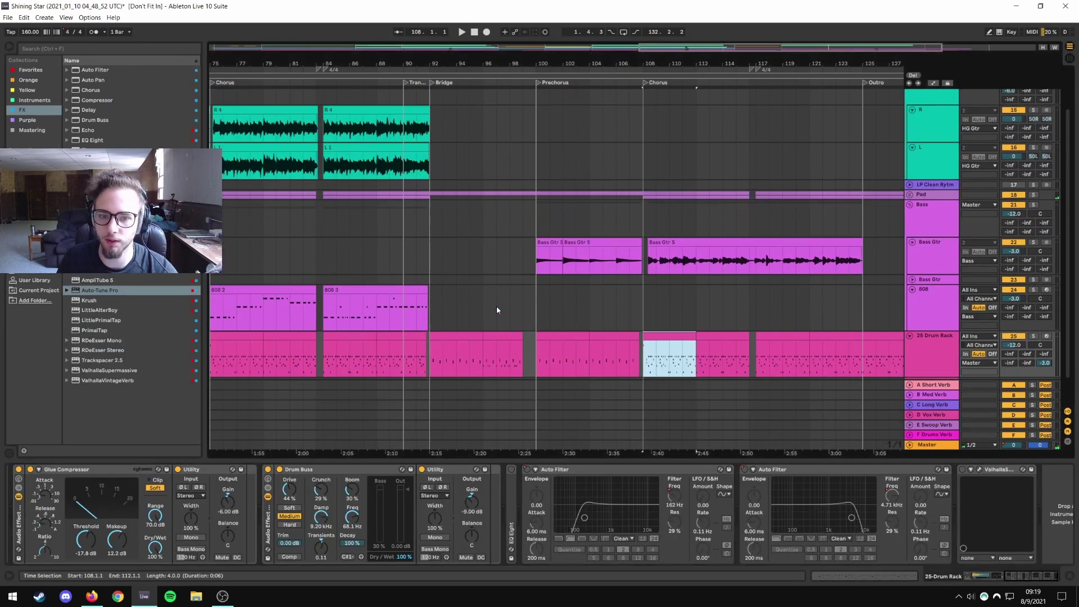
scroll(494, 298, down, 2)
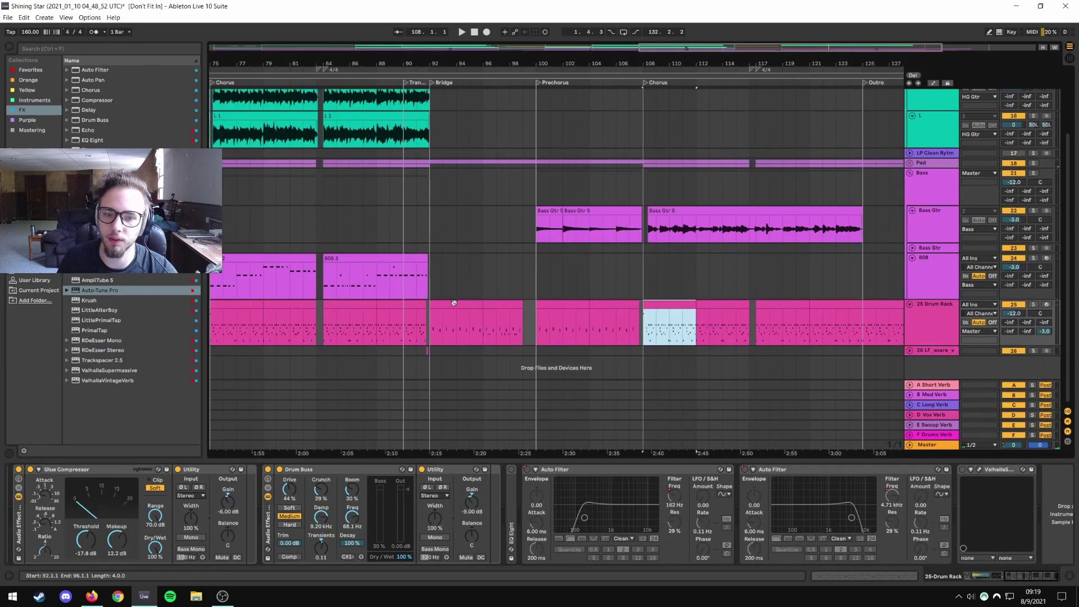
Compare the notes of the two Drum Rack clips in the Bridge, opening the one at bar 92 and the one at bar 96.
click(454, 303)
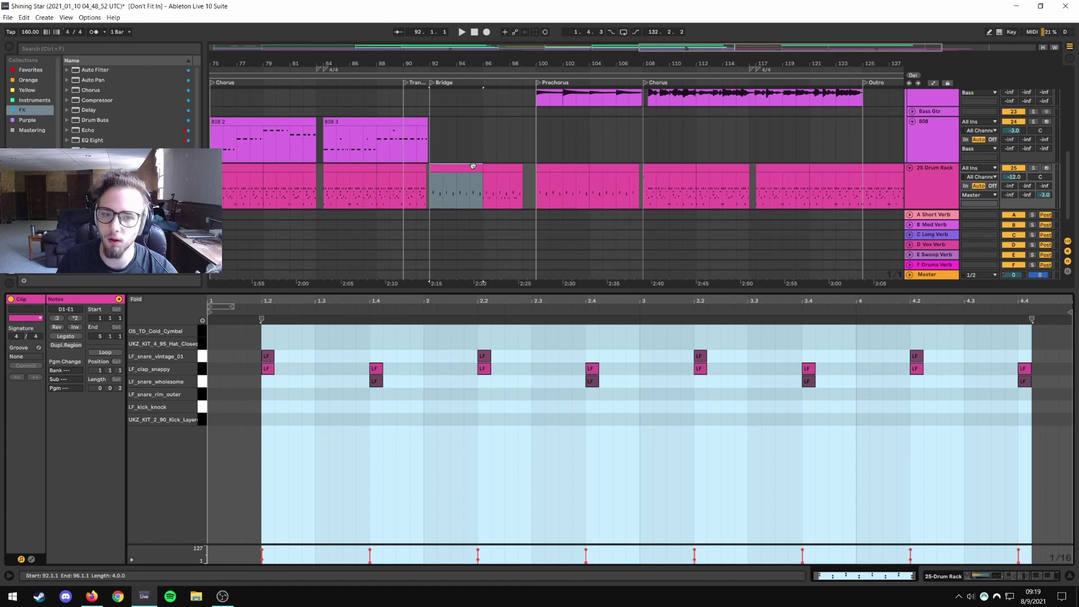
click(504, 163)
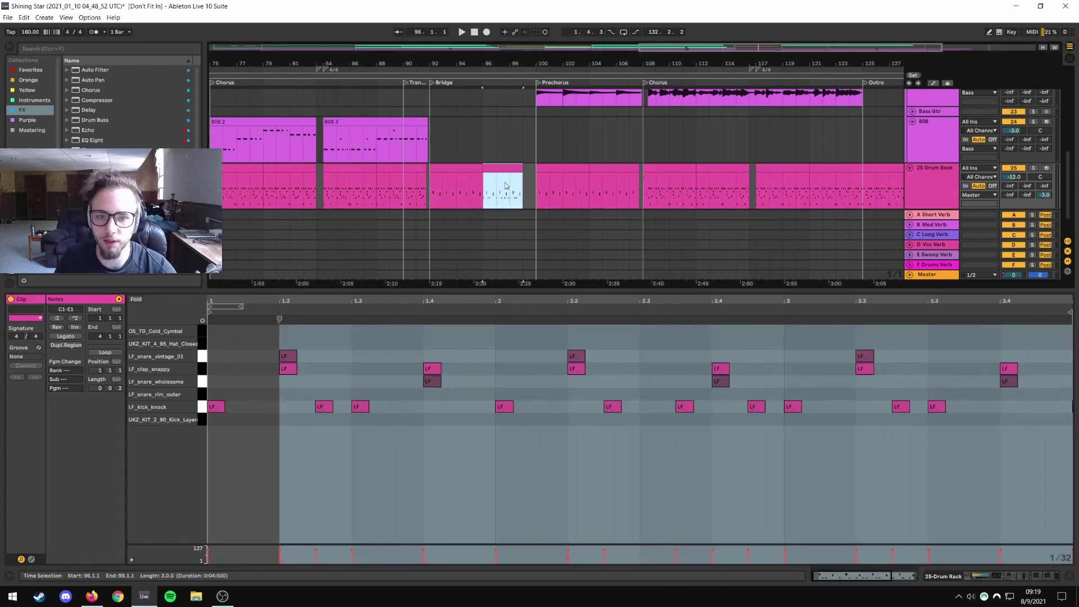
scroll(843, 163, up, 3)
scroll(890, 180, down, 3)
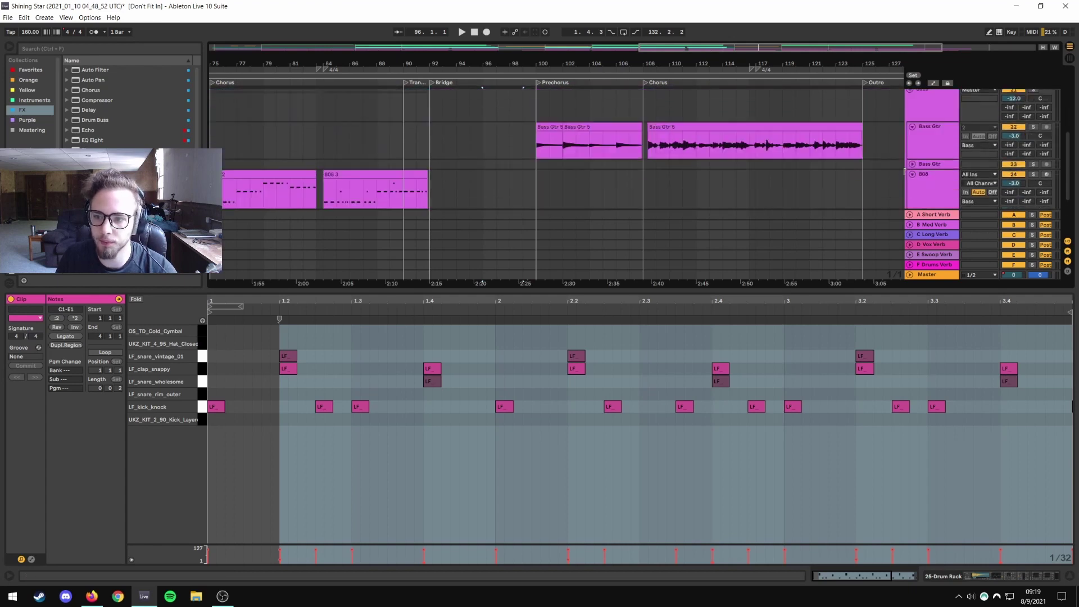
Show the 808 track's device chain and look over the guitar, bass and drum tracks around the Bridge and Prechorus.
click(923, 148)
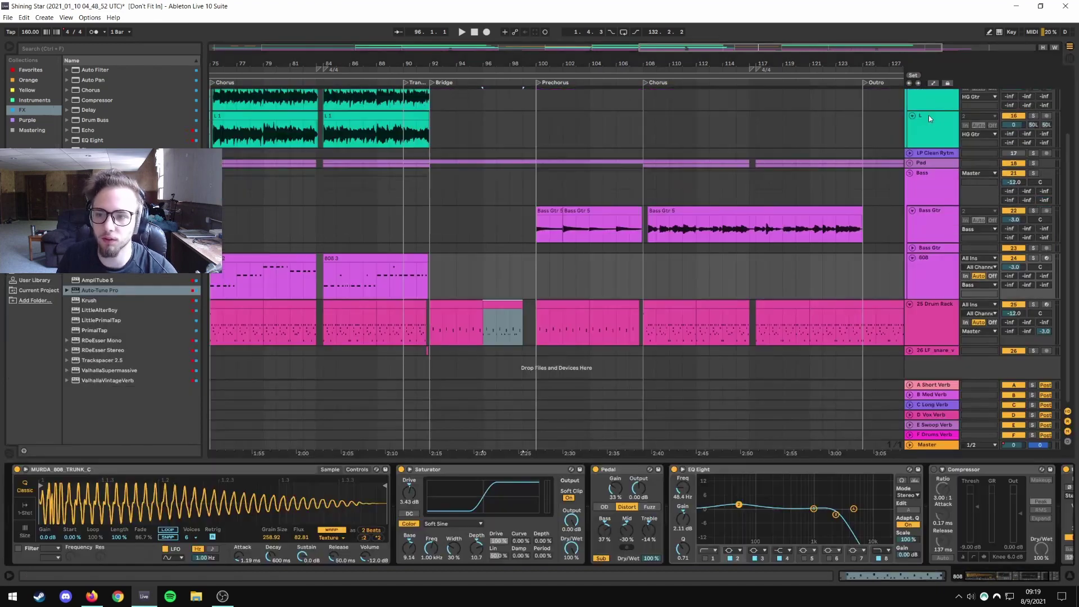
scroll(637, 232, up, 3)
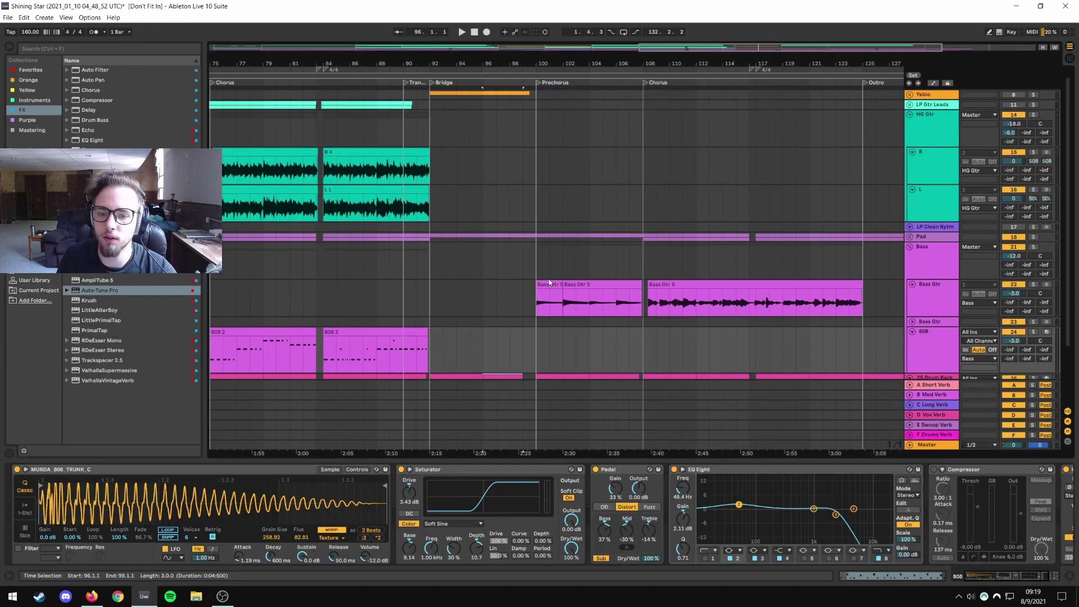
scroll(549, 279, down, 3)
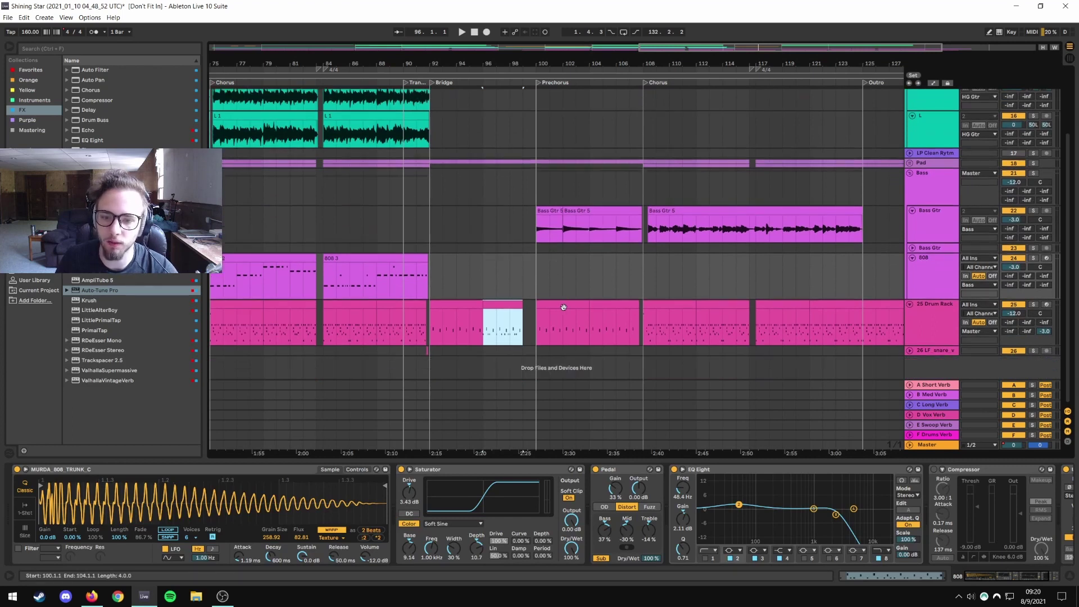
Look over the tracks around the Bridge and Prechorus, and survey the whole song's arrangement.
scroll(615, 303, up, 3)
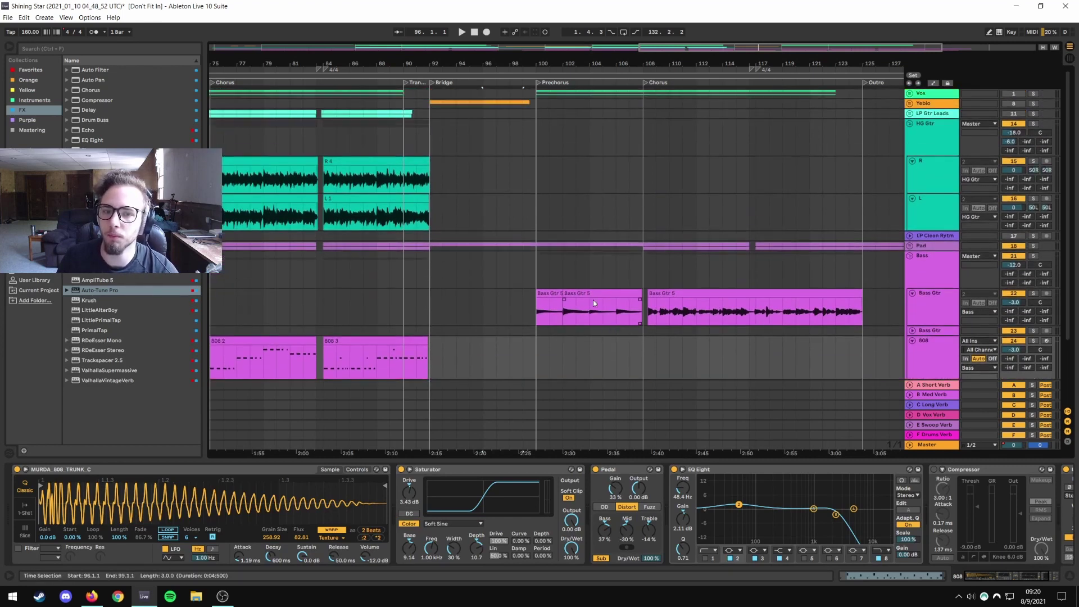
click(535, 222)
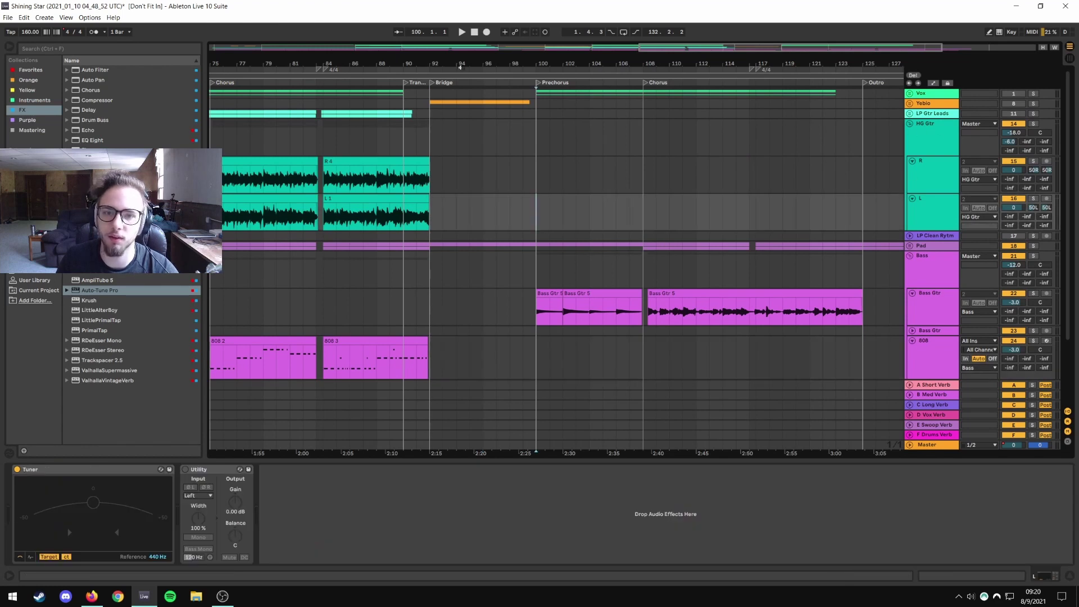
drag(439, 58, 657, 233)
scroll(650, 264, down, 3)
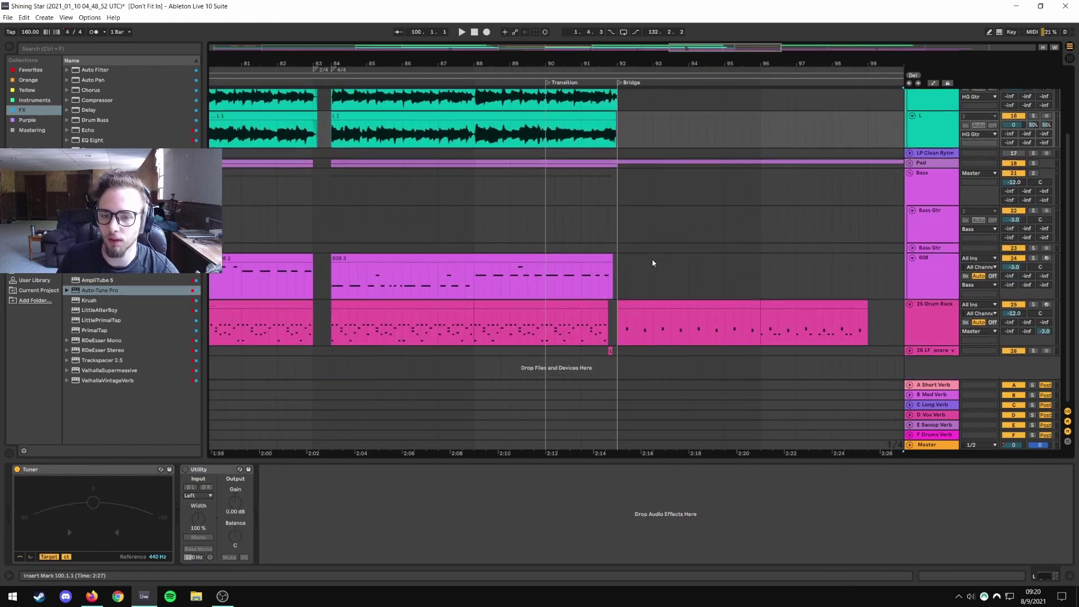
drag(600, 63, 542, 3)
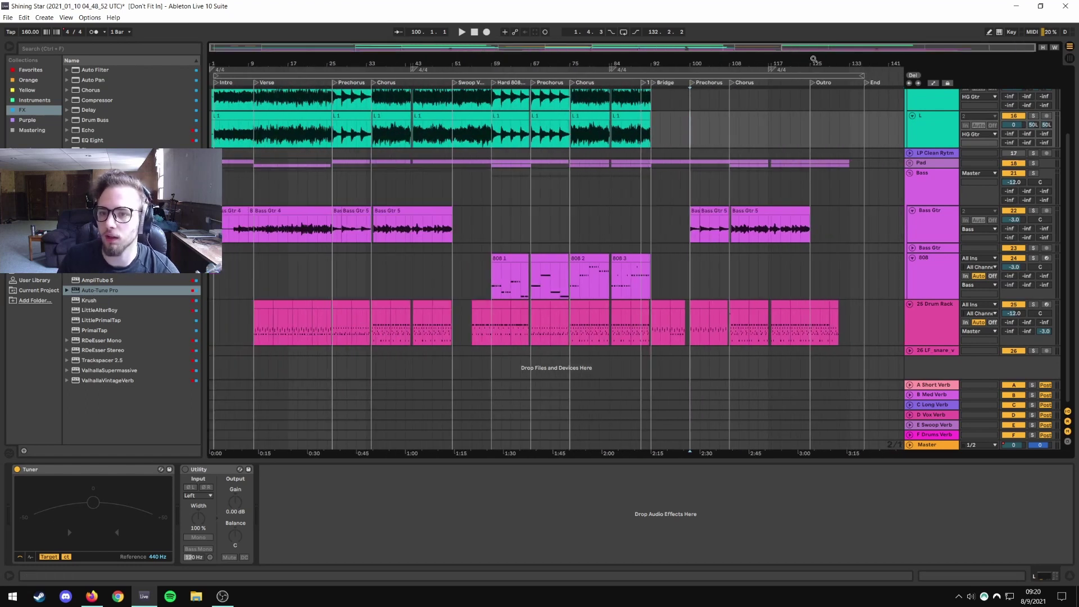
drag(813, 59, 1016, 61)
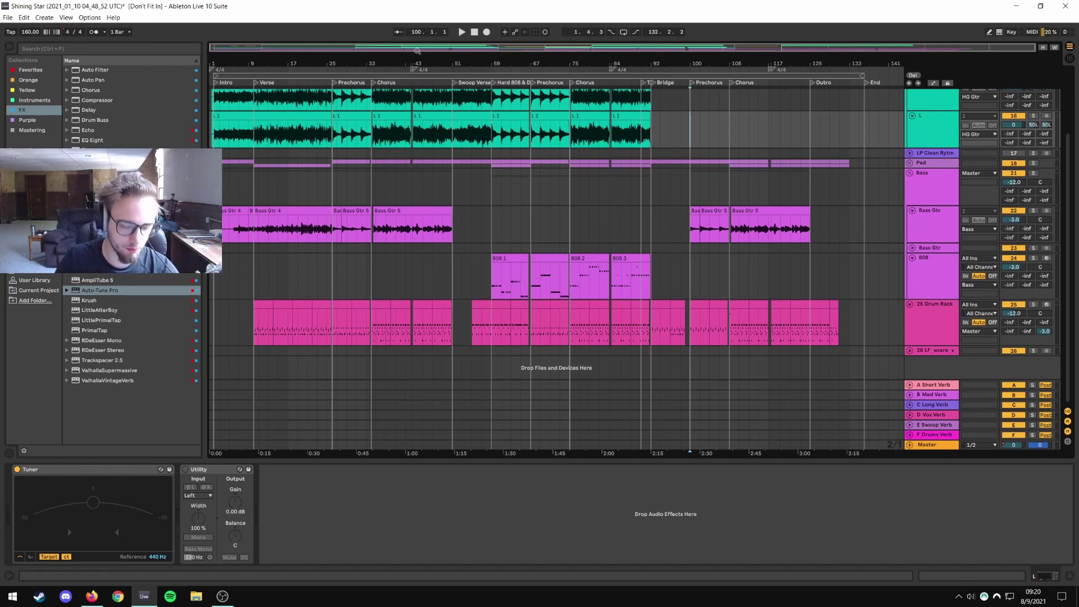
Focus on the Intro and solo the HG Gtr group track.
drag(222, 63, 241, 146)
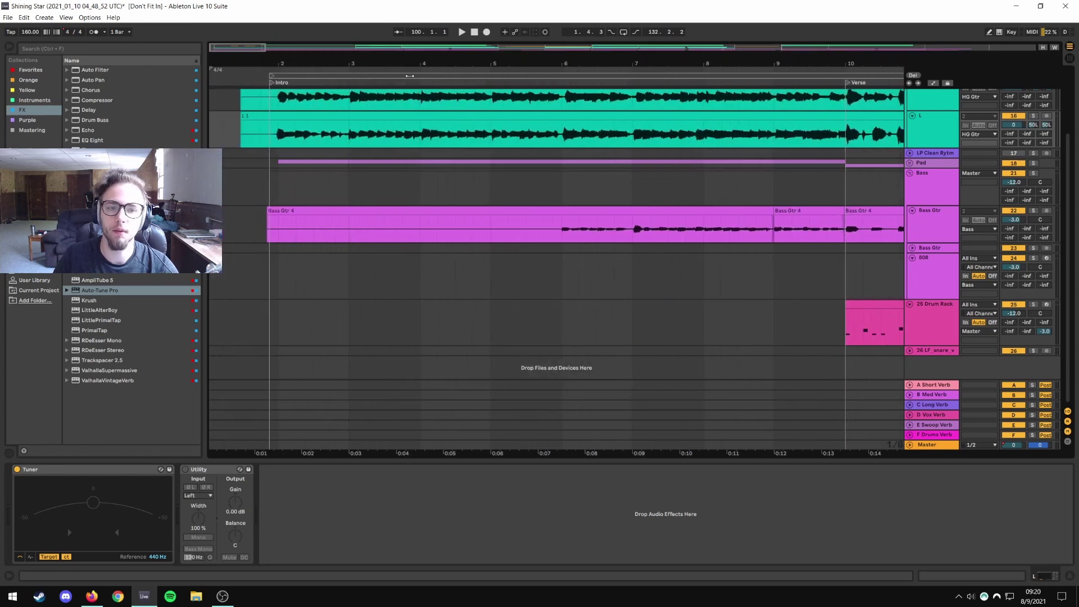
scroll(1041, 142, up, 3)
click(1032, 124)
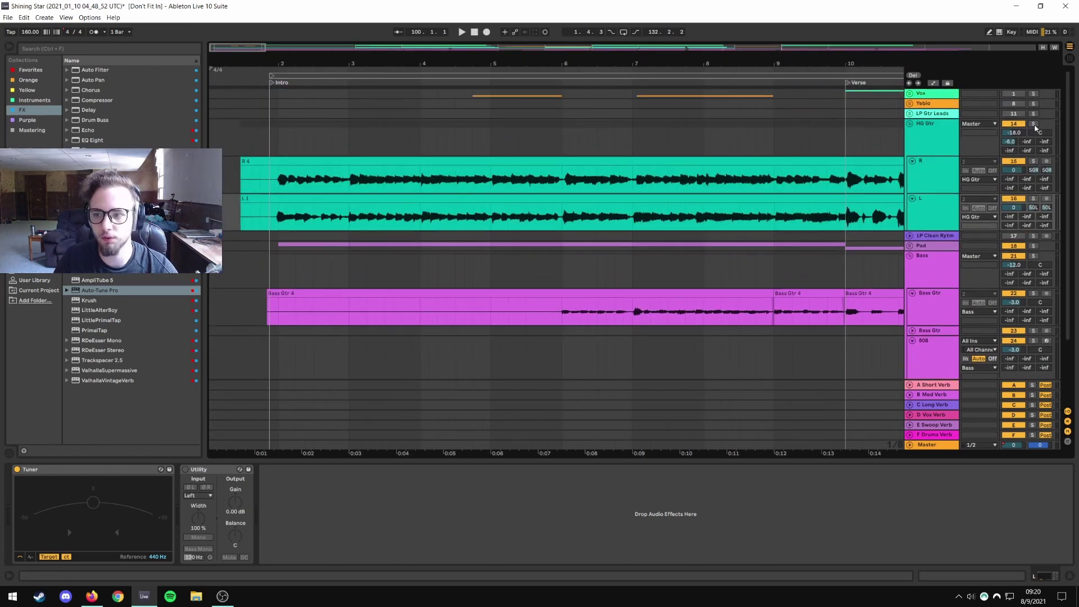
Mark bars 2 and 5 on the right guitar track in the Intro, and play the soloed guitars from bar 6.
click(279, 177)
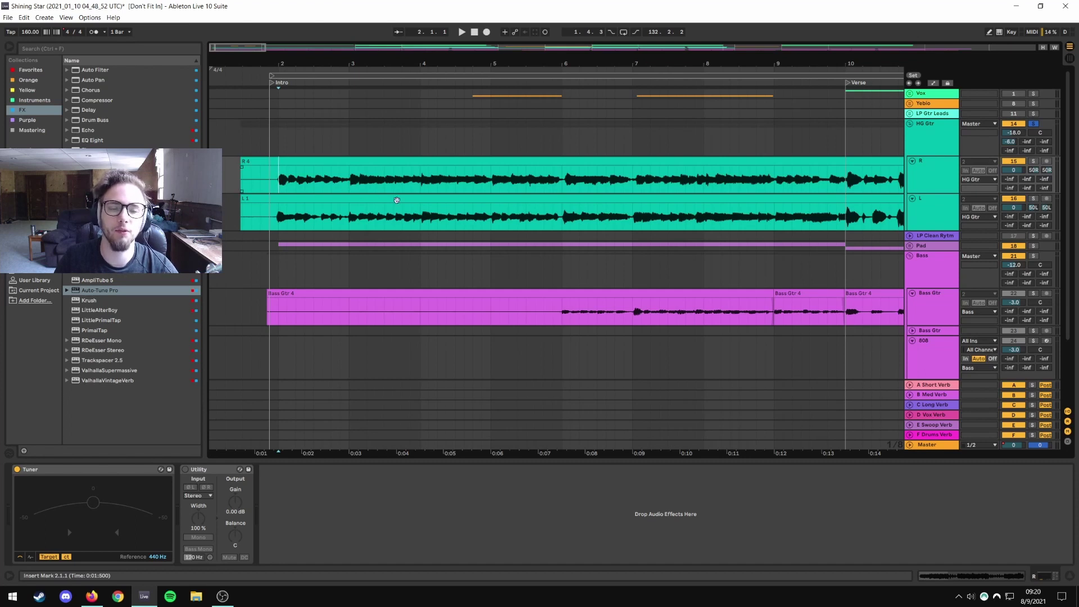
click(491, 180)
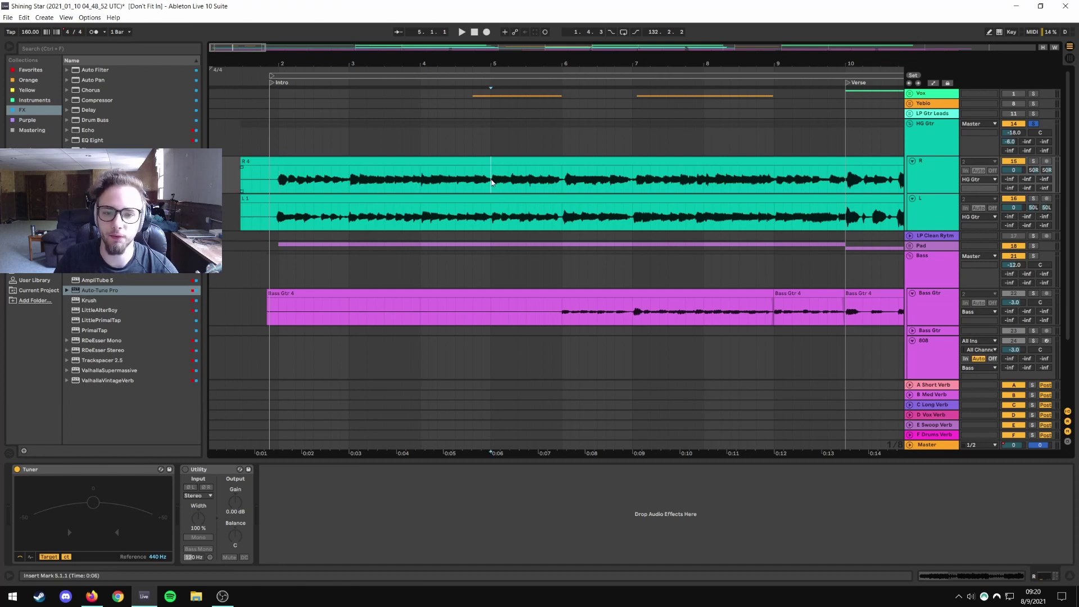
click(561, 190)
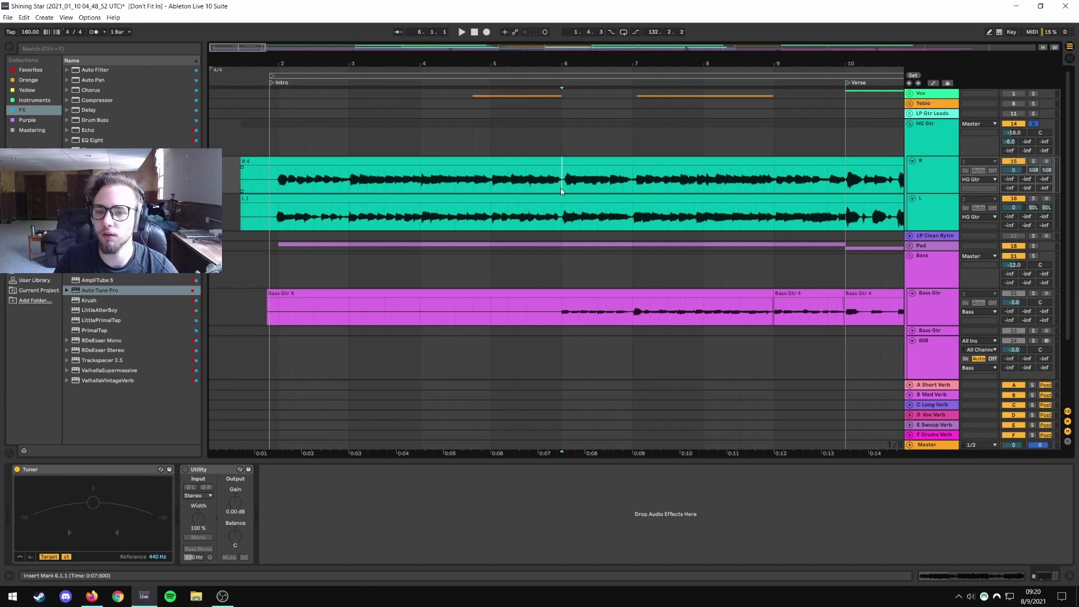
key(space)
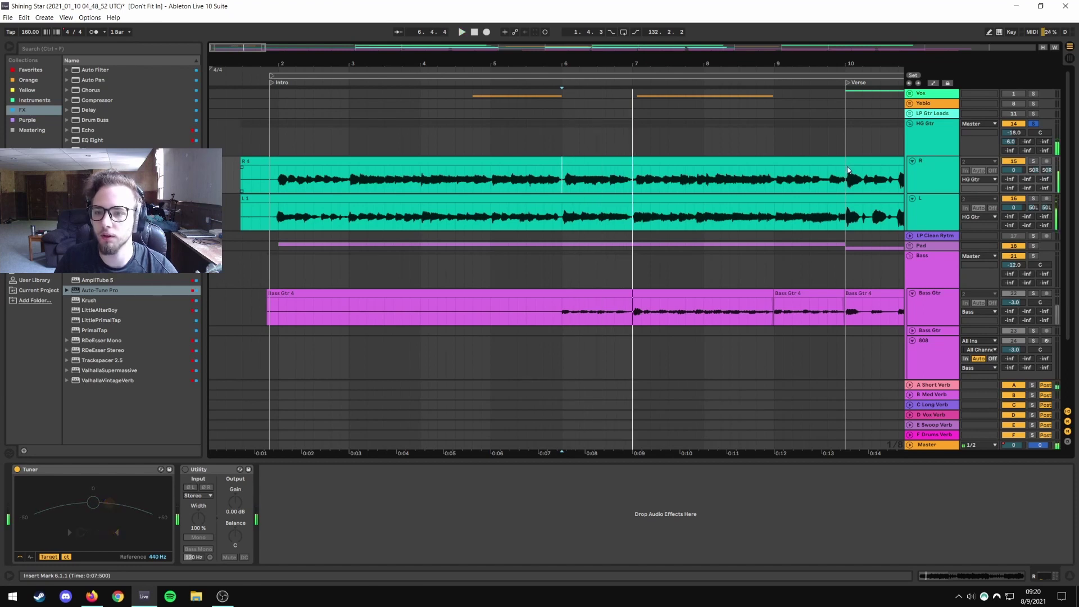
Play the soloed guitars from the start of the Verse at bar 10 and point out the strums through bar 11.
click(847, 171)
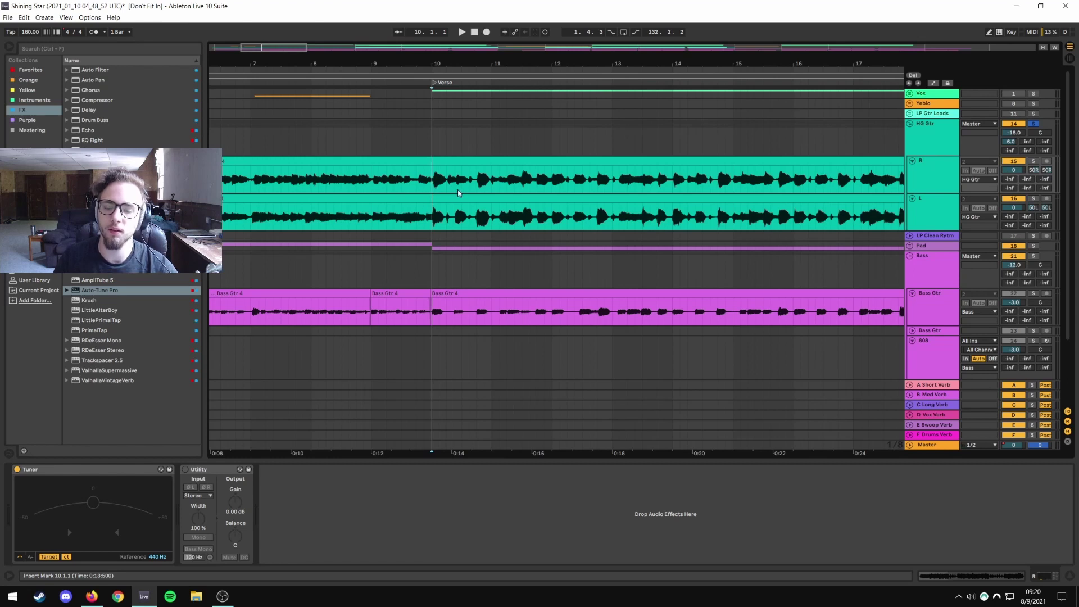
key(space)
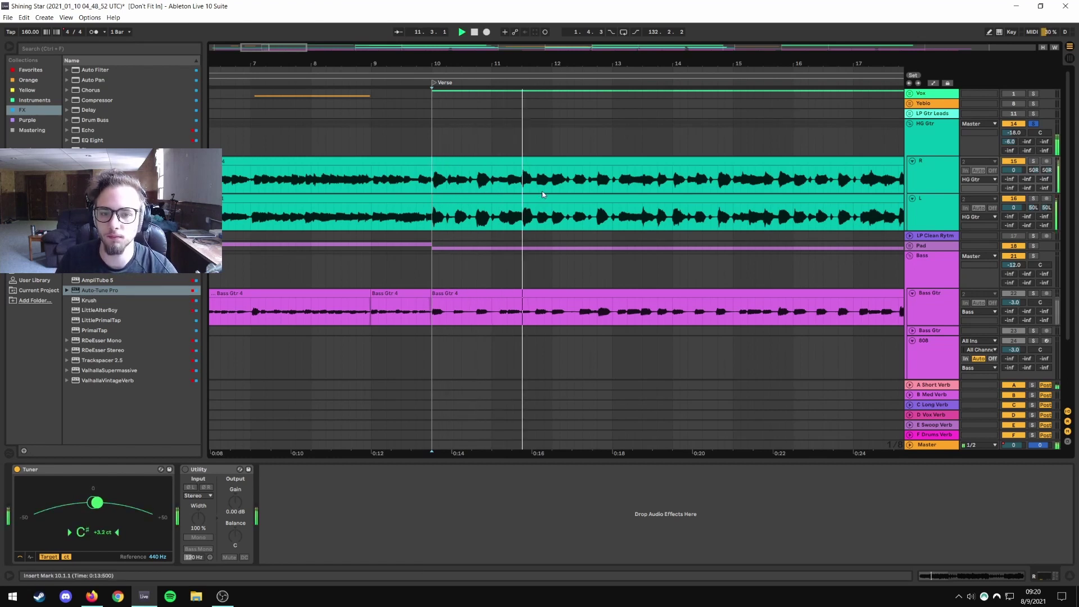
click(438, 184)
click(482, 184)
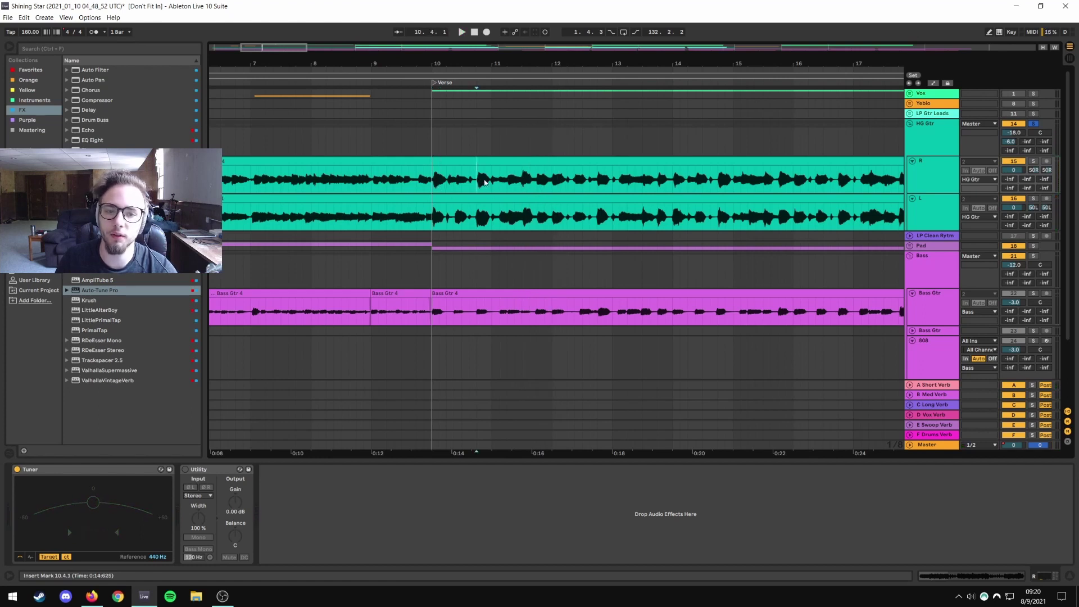
click(522, 186)
click(537, 185)
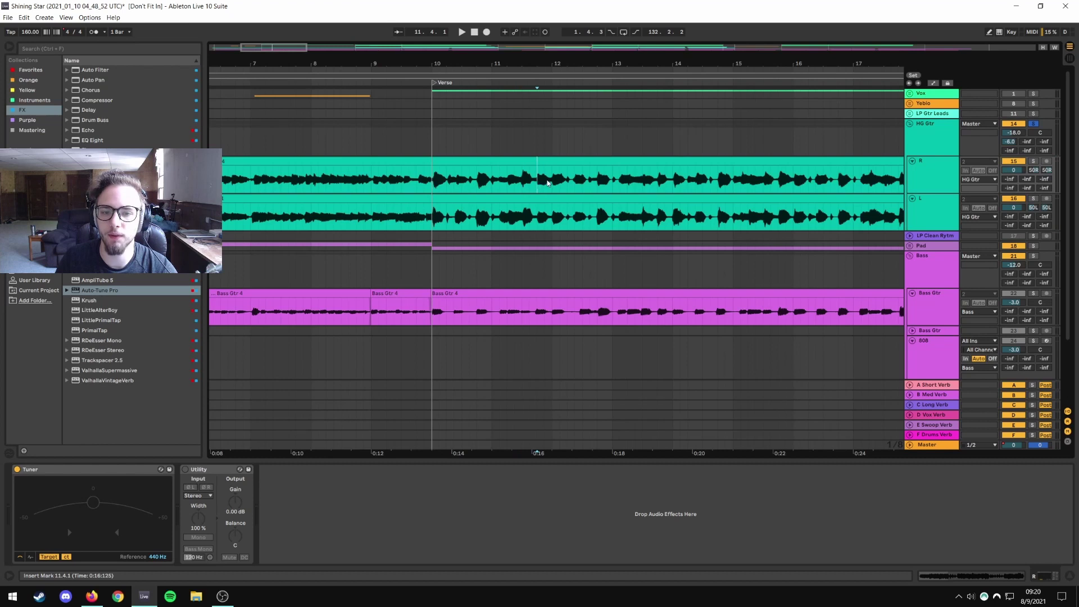
Play the soloed Verse guitars from bar 12 twice, stopping playback each time.
click(552, 180)
key(space)
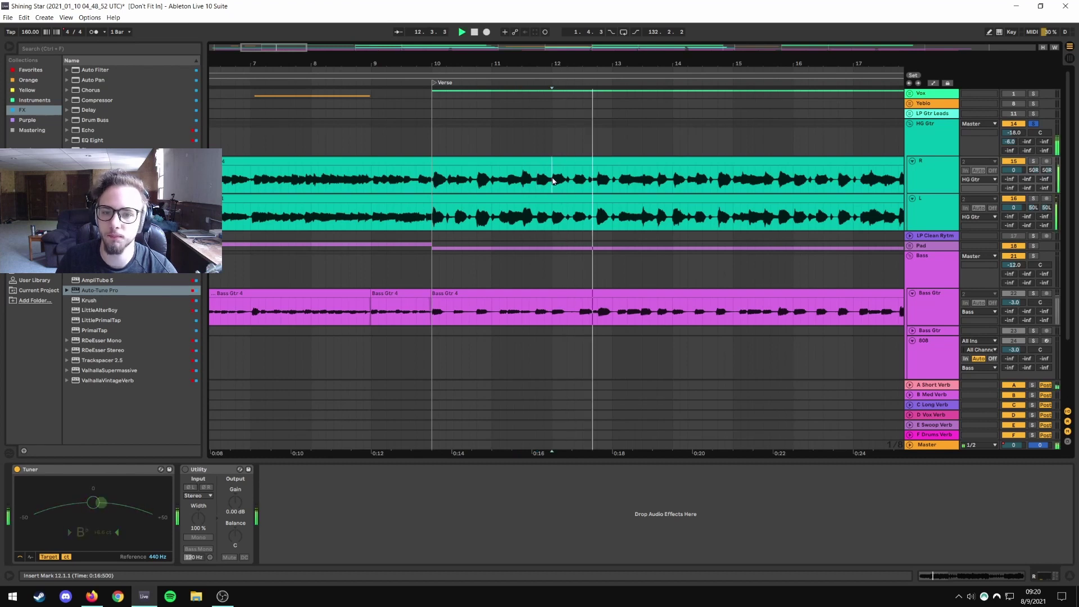
click(658, 185)
key(space)
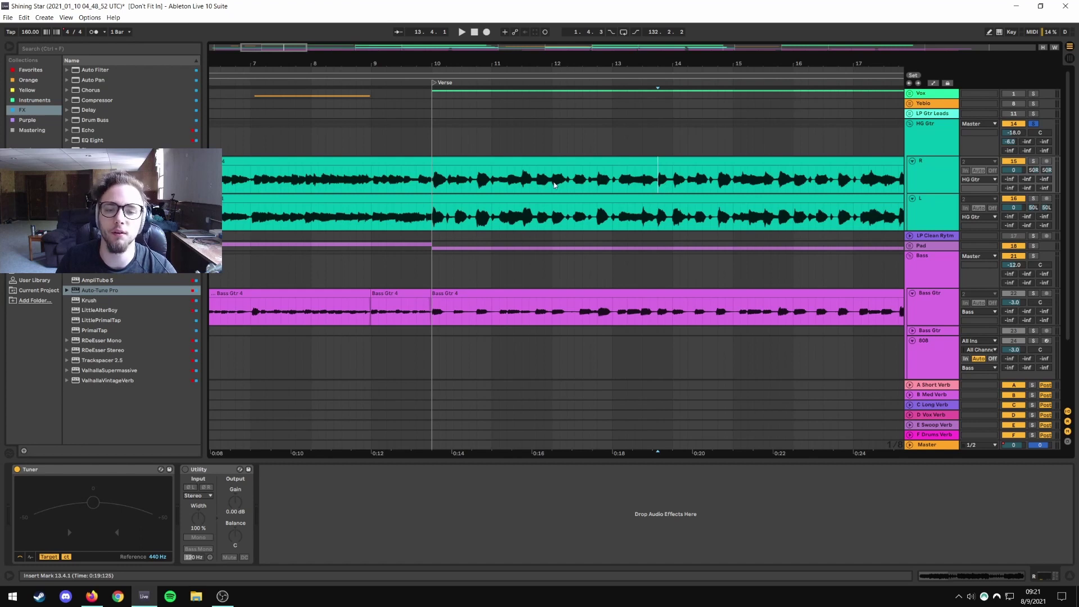
click(552, 184)
key(space)
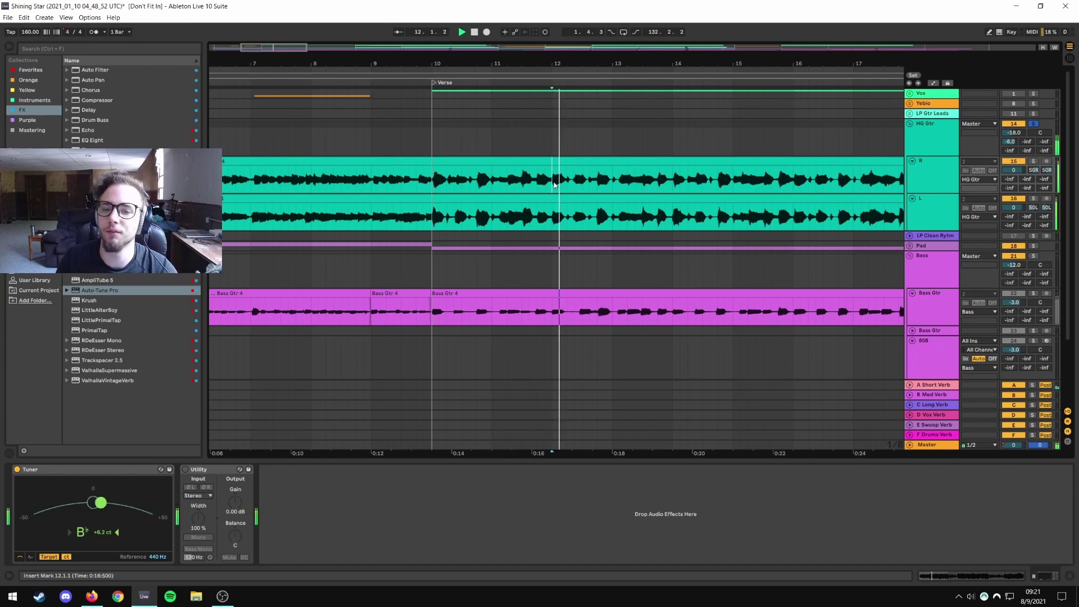
click(676, 183)
key(space)
Play the soloed guitars from the Prechorus at bar 26 into the Chorus, and place the insert marker at 34.2.1.
scroll(721, 202, down, 3)
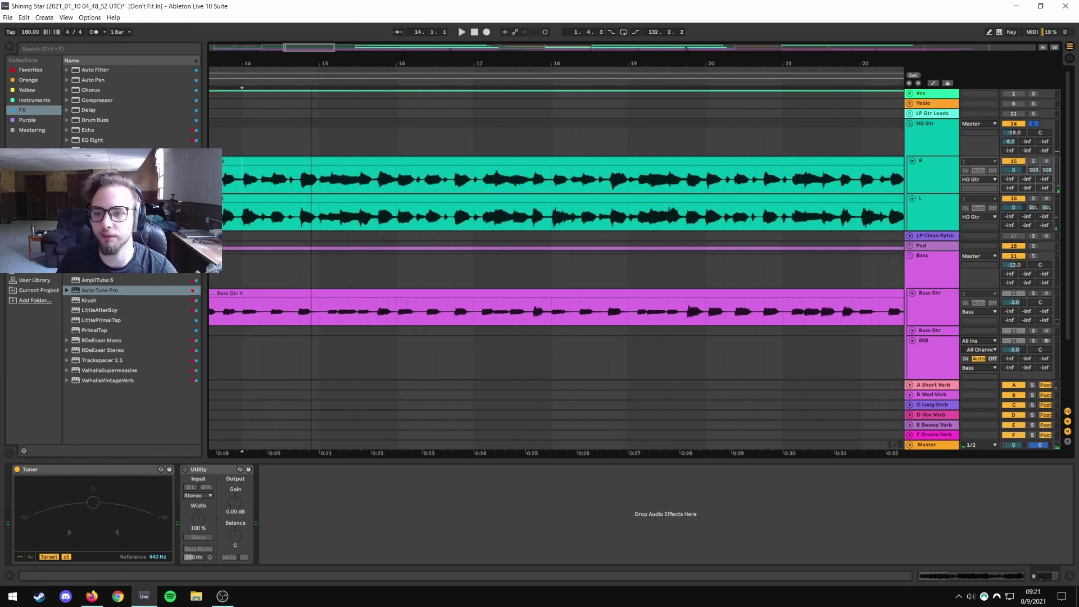
scroll(618, 200, right, 5)
click(570, 181)
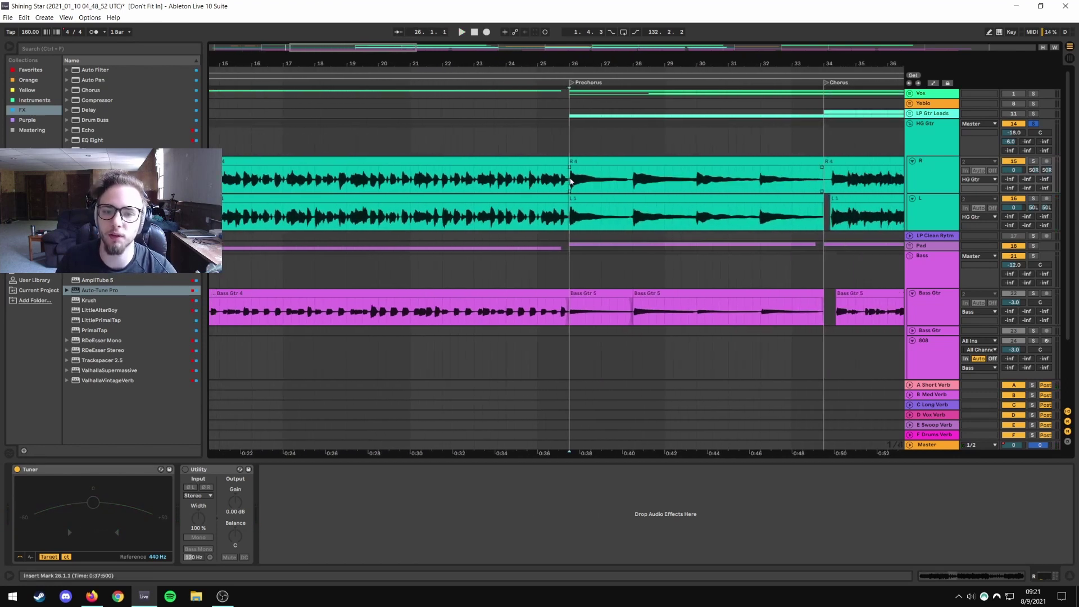
drag(555, 122, 429, 160)
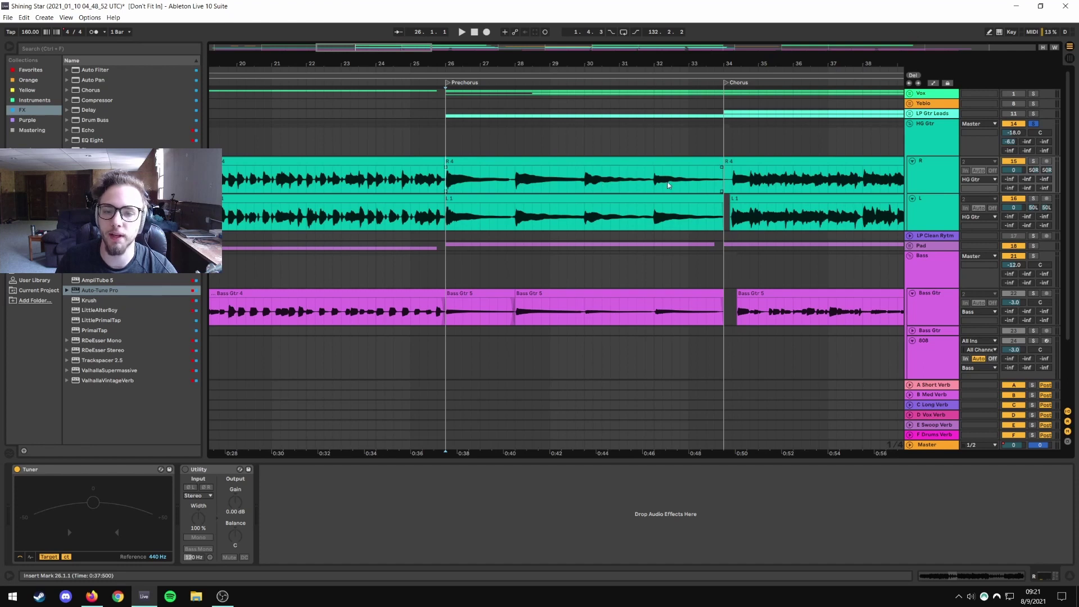
key(space)
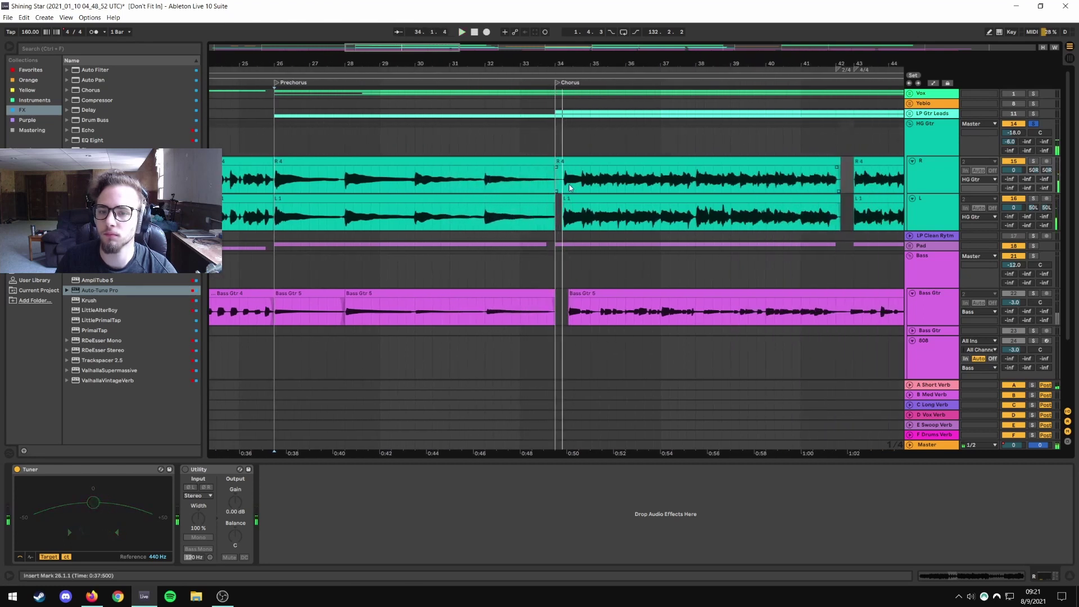
click(564, 181)
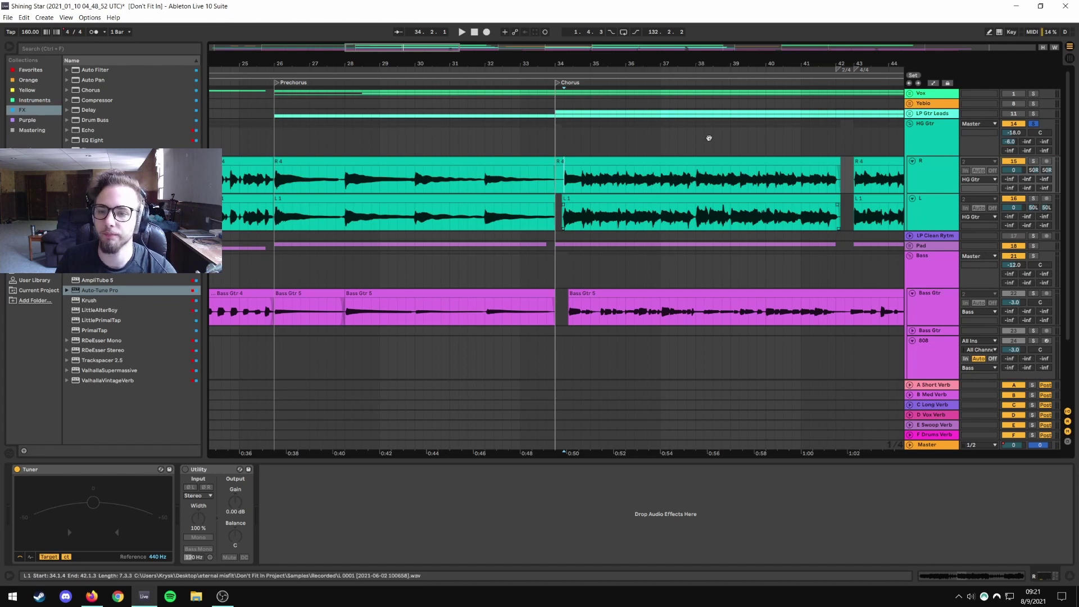
Examine the guitar clips' fade-out and the gap in the 2/4 bar at bar 42 of the Chorus.
drag(708, 59, 462, 60)
click(607, 59)
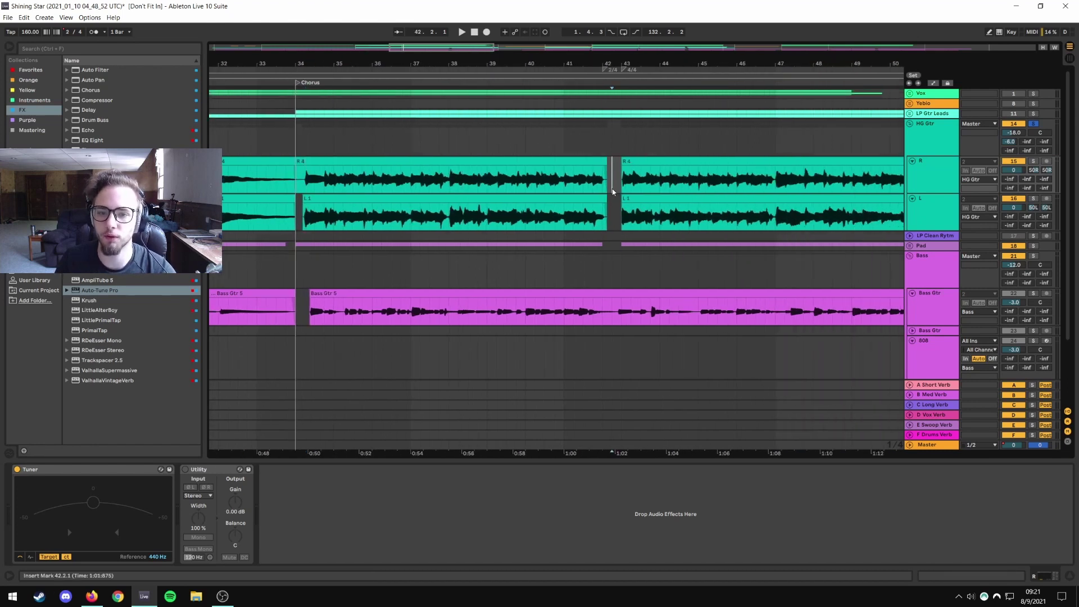
drag(607, 60, 563, 150)
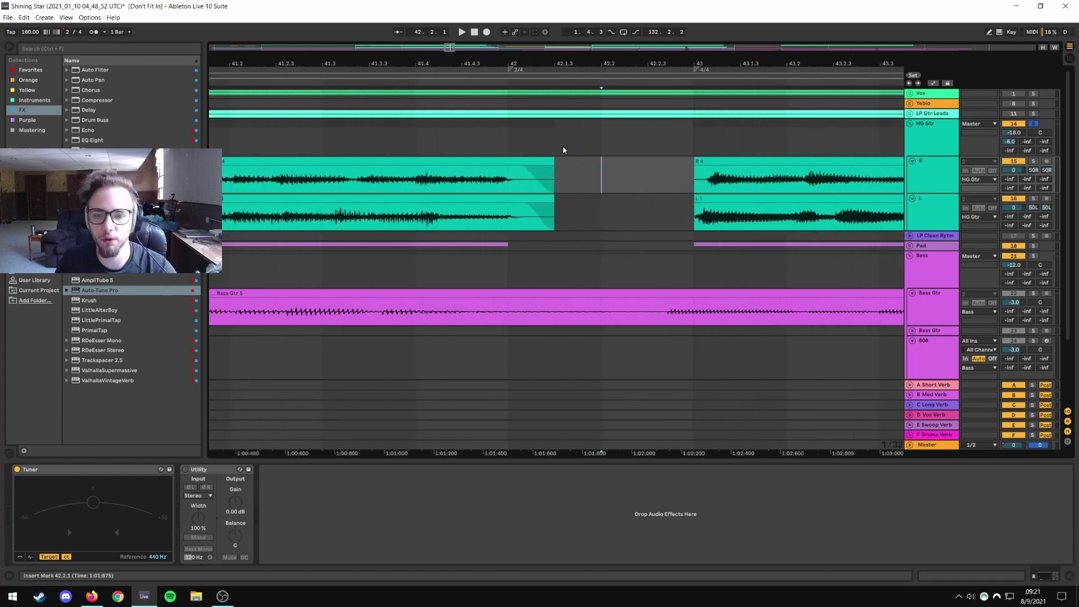
click(512, 178)
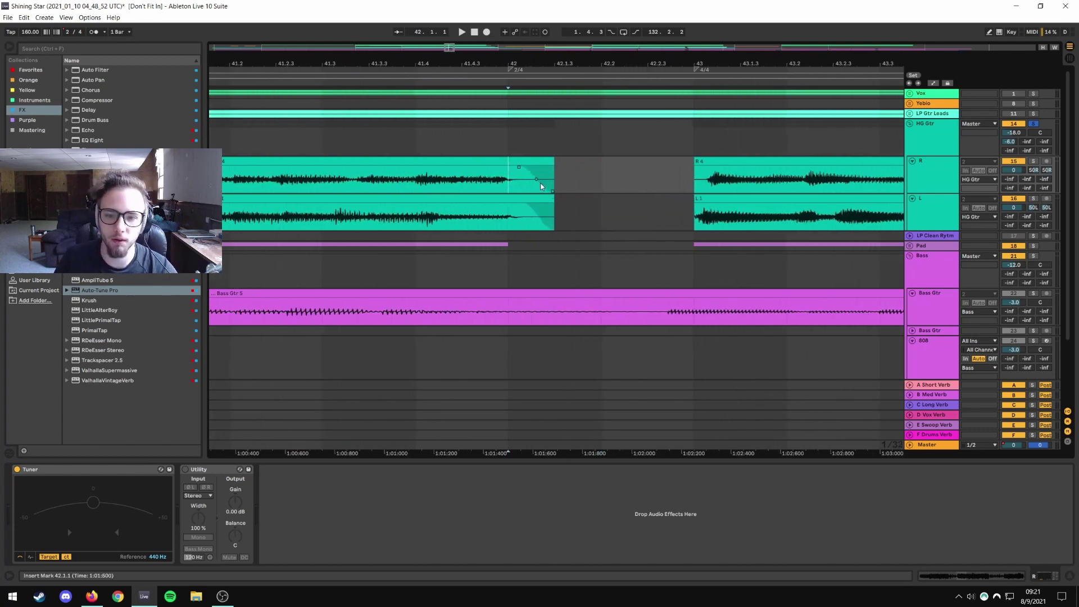
drag(506, 64, 563, 65)
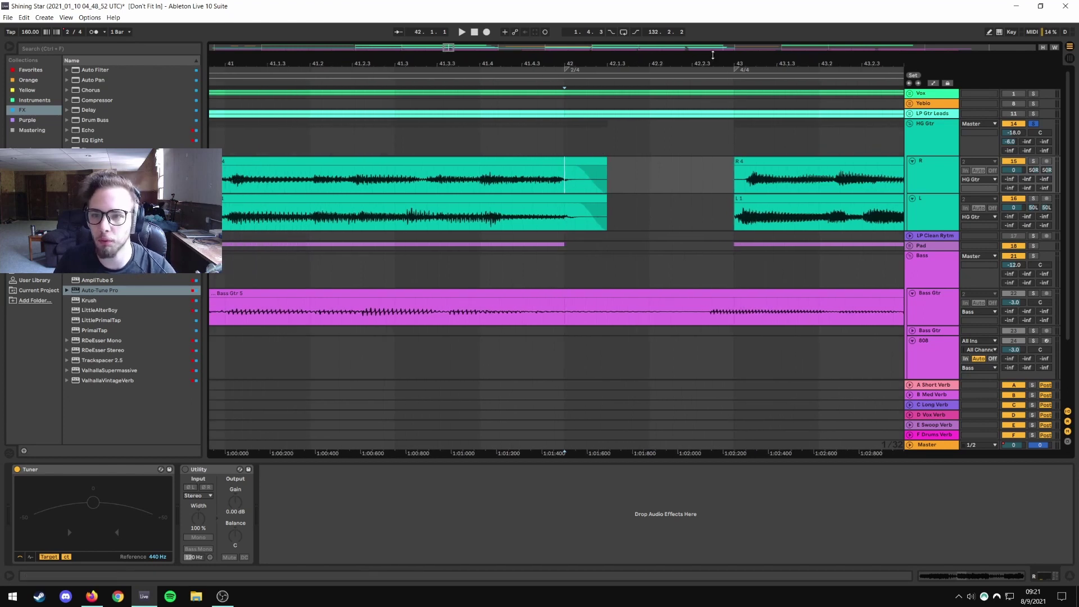
drag(714, 57, 606, 188)
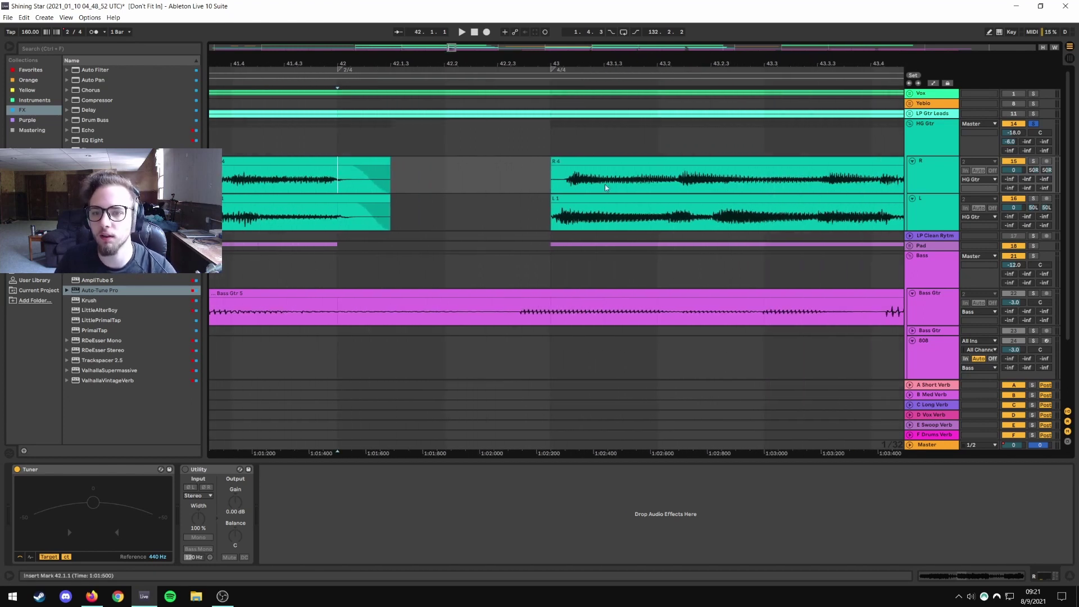
Compare where the guitars cut out at bar 42 with where they re-enter at bar 43, marking both positions.
click(552, 187)
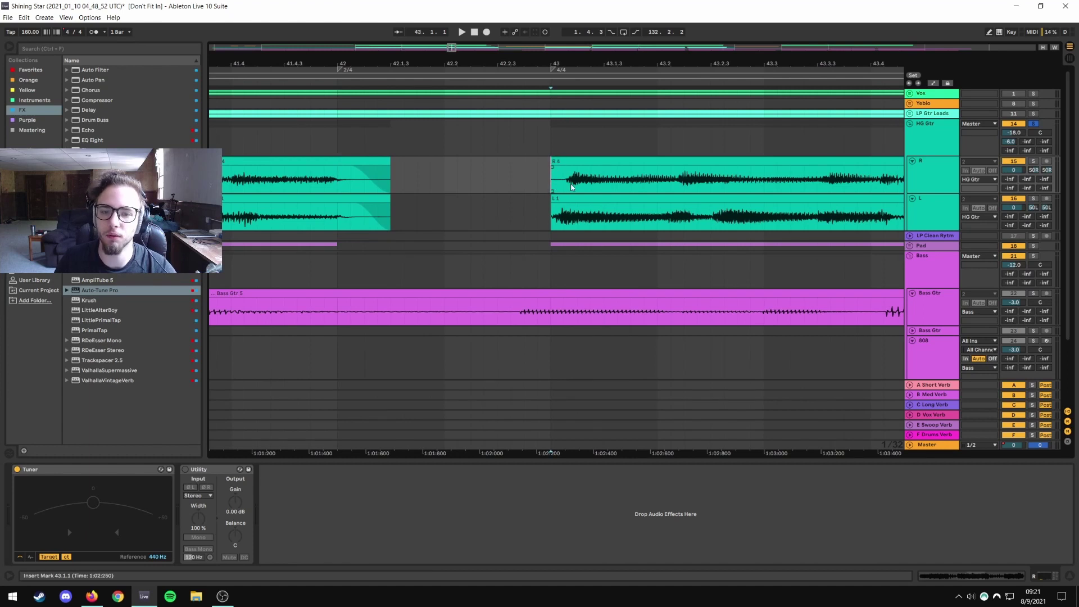
click(338, 182)
click(553, 185)
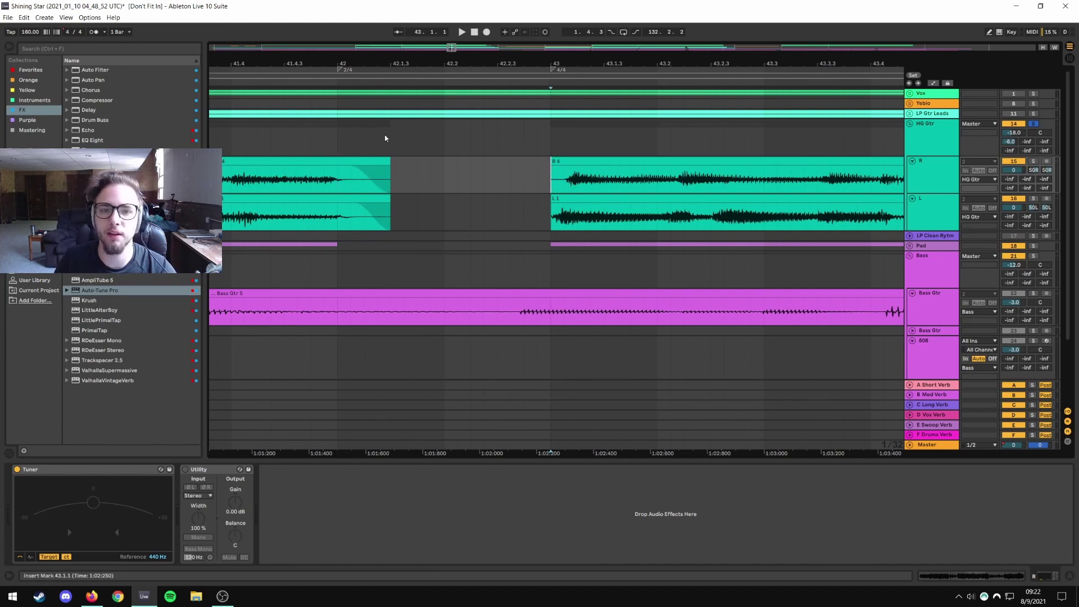
click(346, 182)
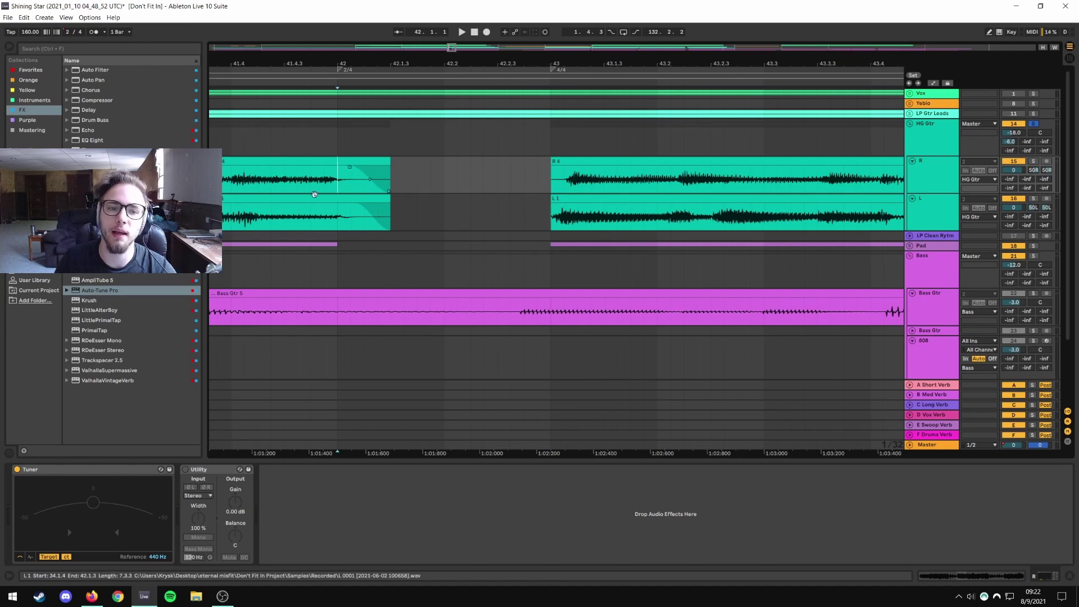
mouse_move(332, 179)
click(554, 183)
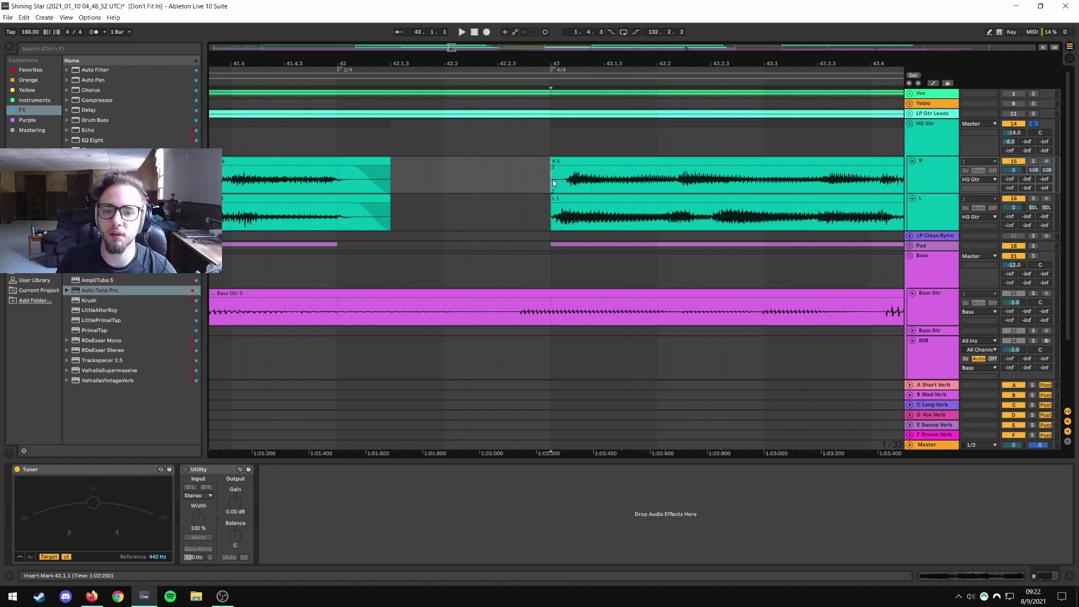
Inspect the guitar waveforms after the re-entry, marking 43.3 and the start of bar 44.
drag(555, 183, 419, 199)
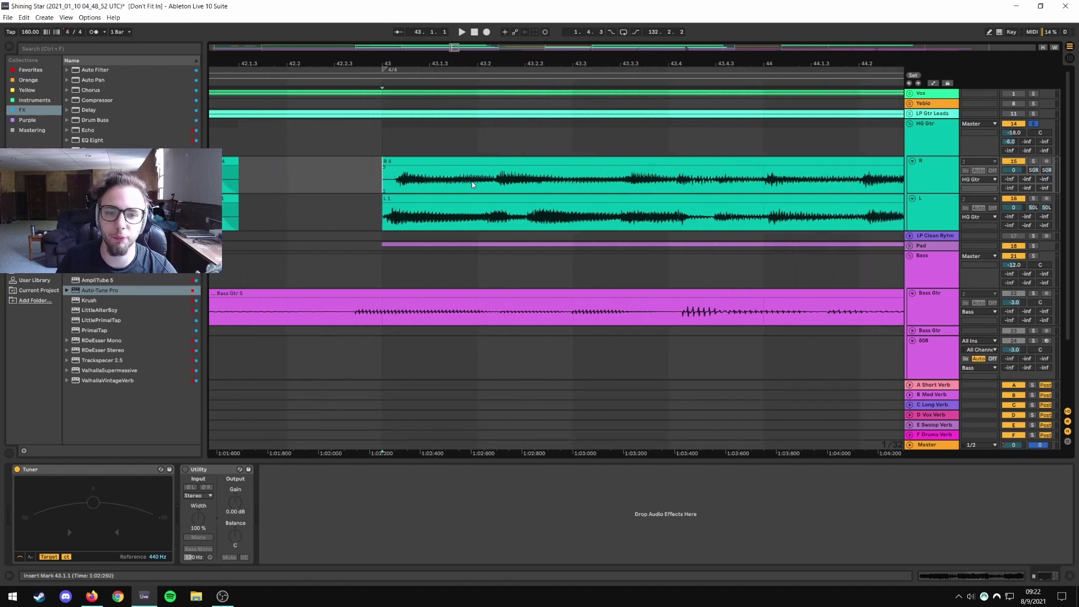
click(573, 181)
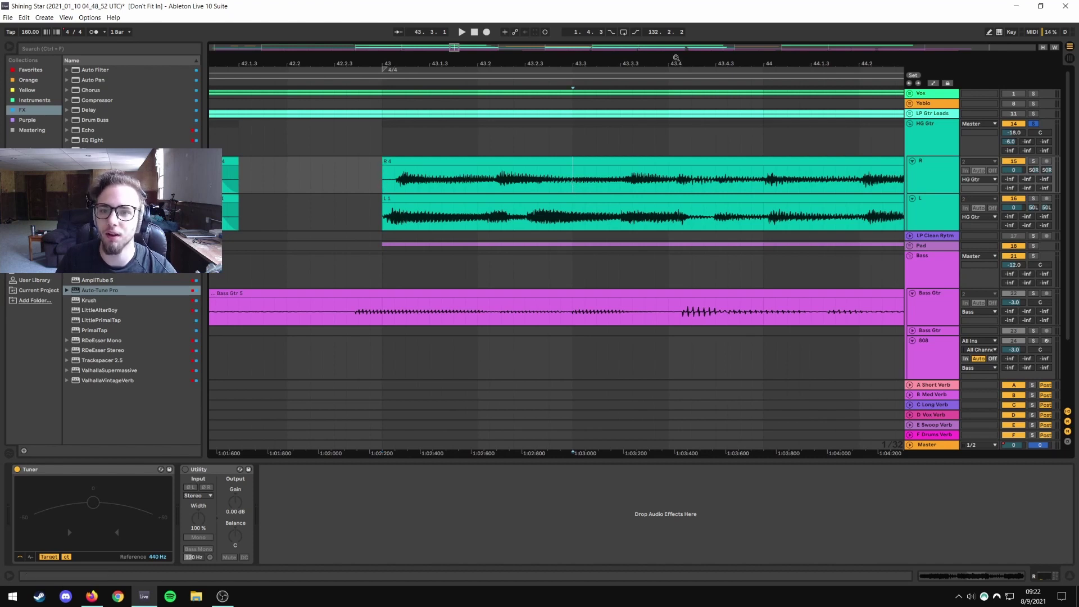
click(758, 185)
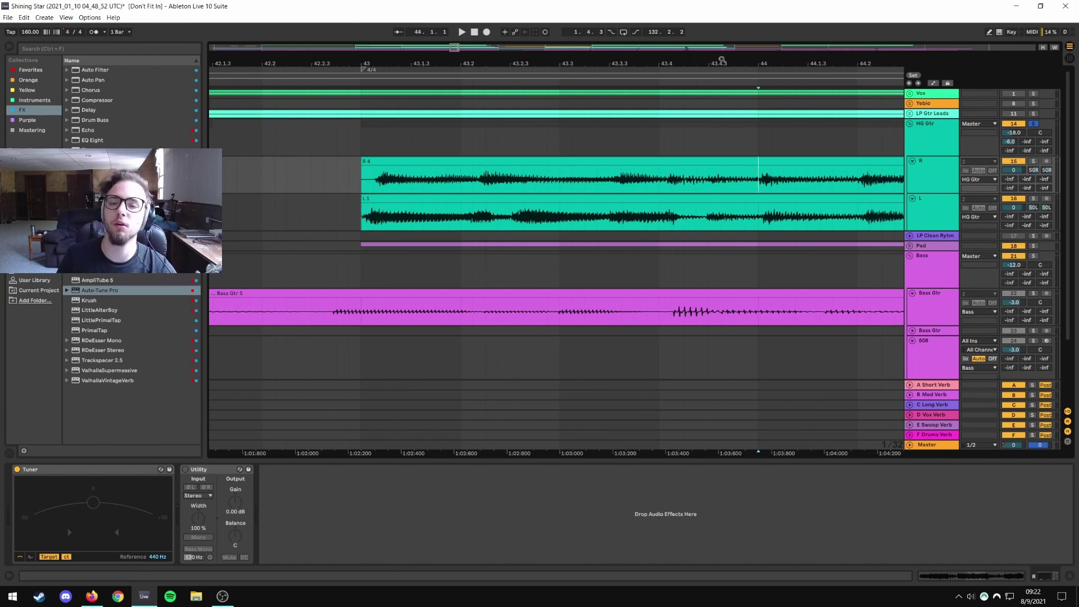
Examine the bass guitar clip under the guitars' re-entry in the Chorus, placing the insert marker at 43.1.1.
drag(722, 60, 427, 68)
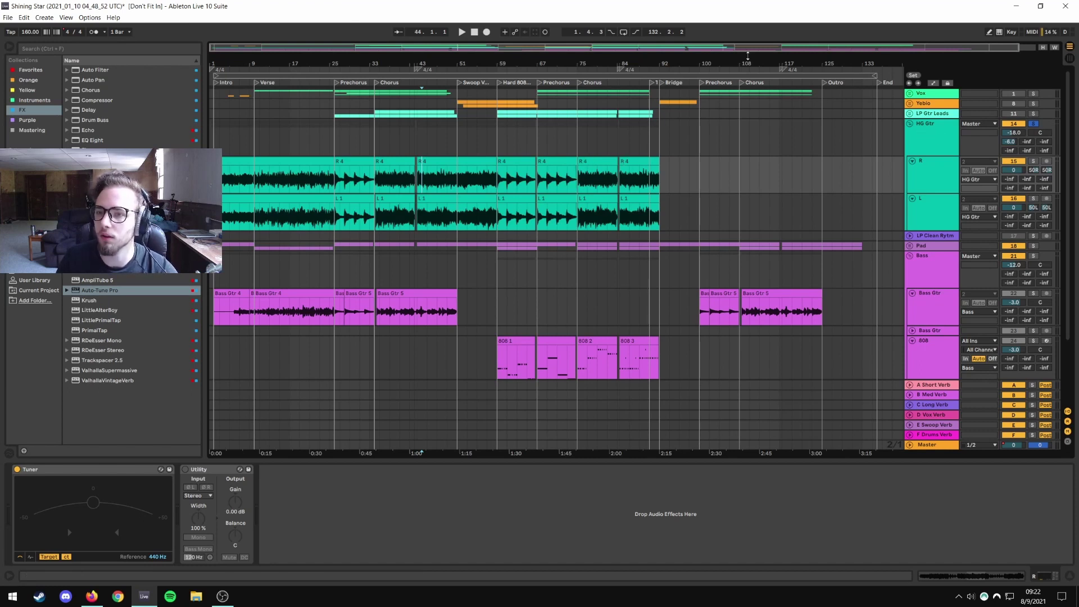
drag(740, 59, 608, 80)
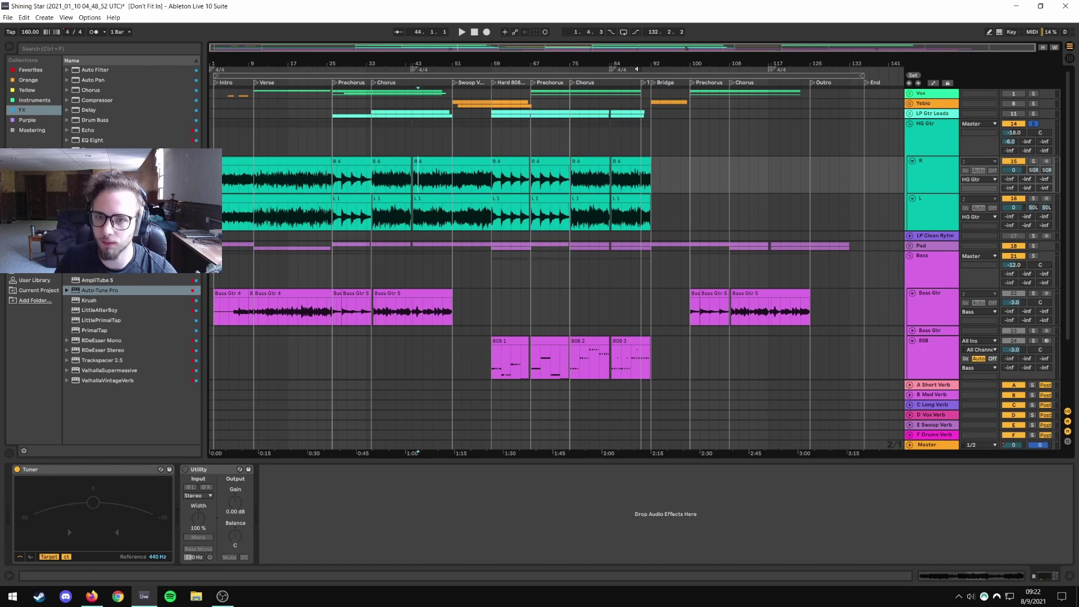
drag(416, 55, 649, 286)
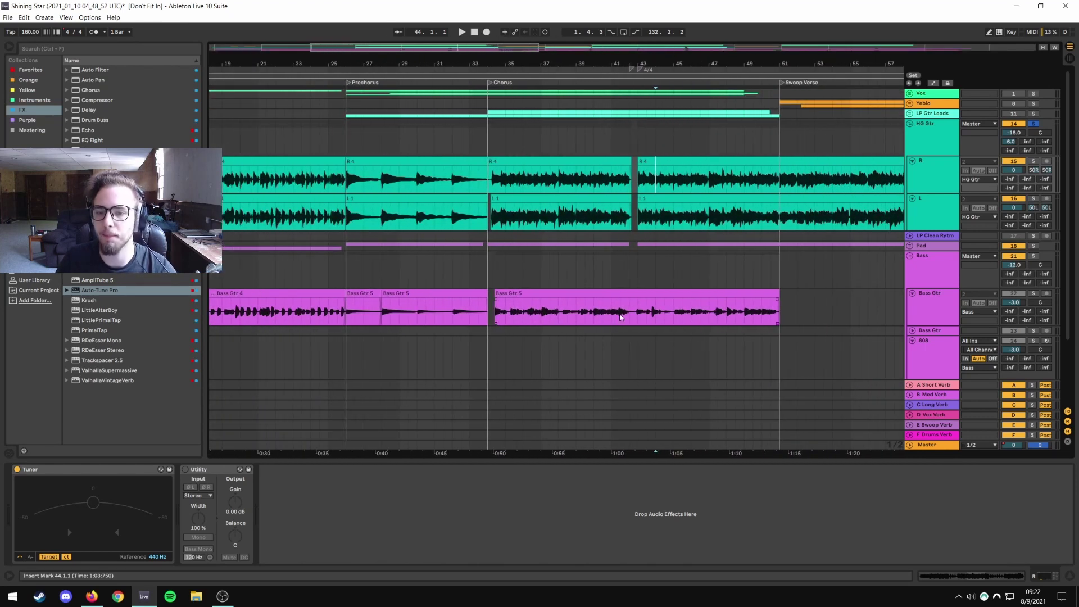
click(635, 314)
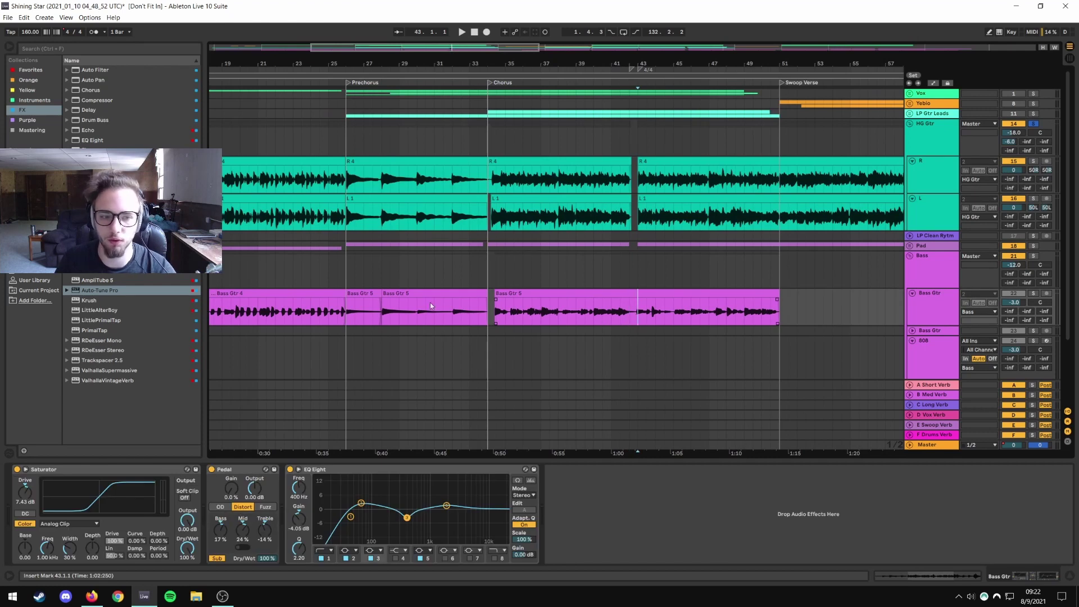
Open the bass guitar clip of the Verse and compare its waveform with Warp off and on.
drag(477, 62, 541, 270)
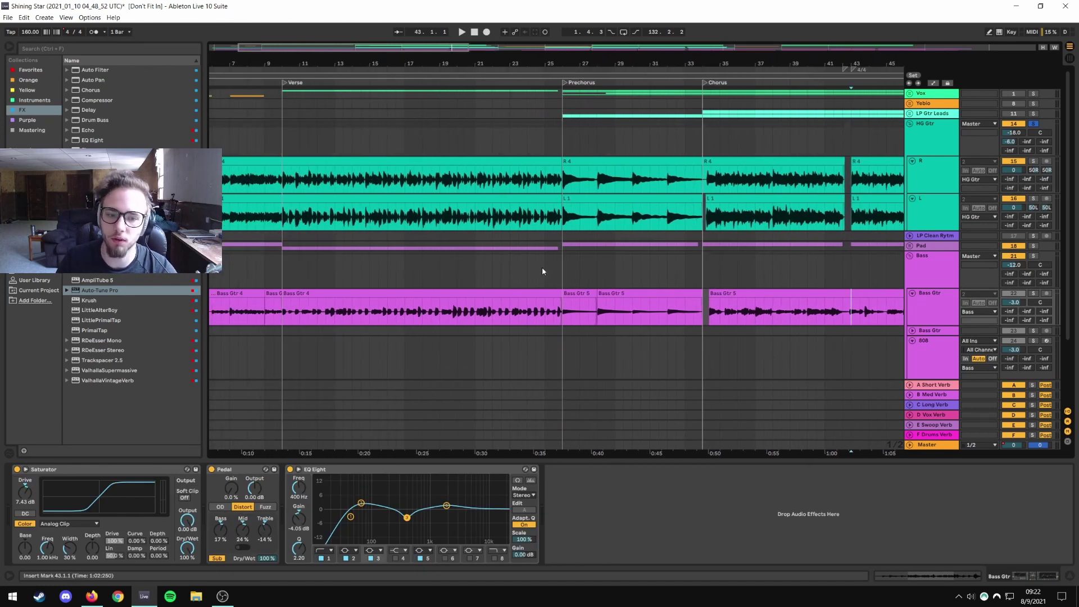
double_click(471, 298)
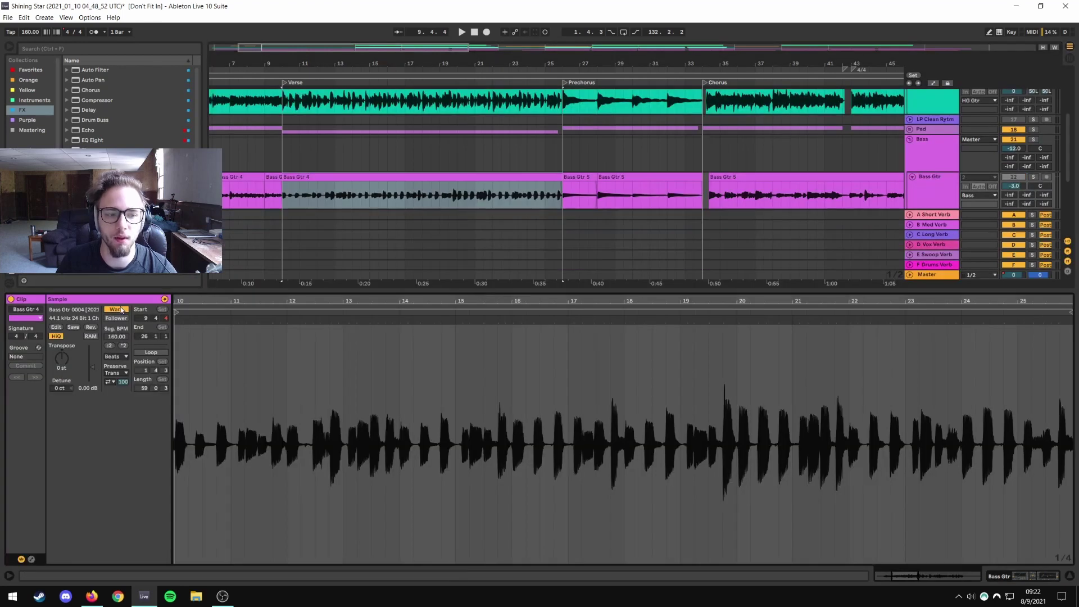
click(121, 309)
click(325, 187)
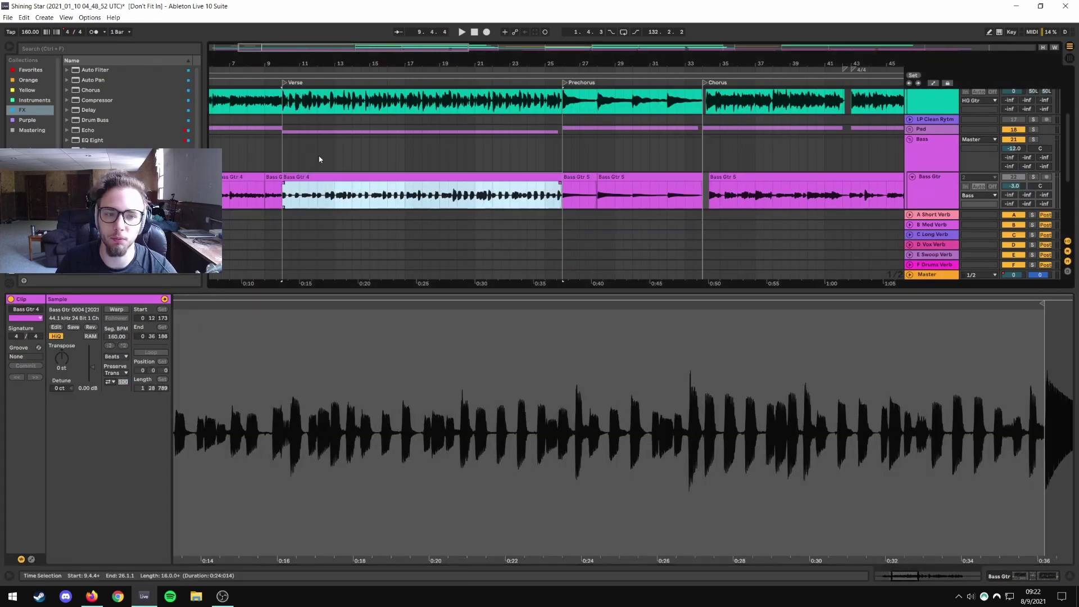
key(z)
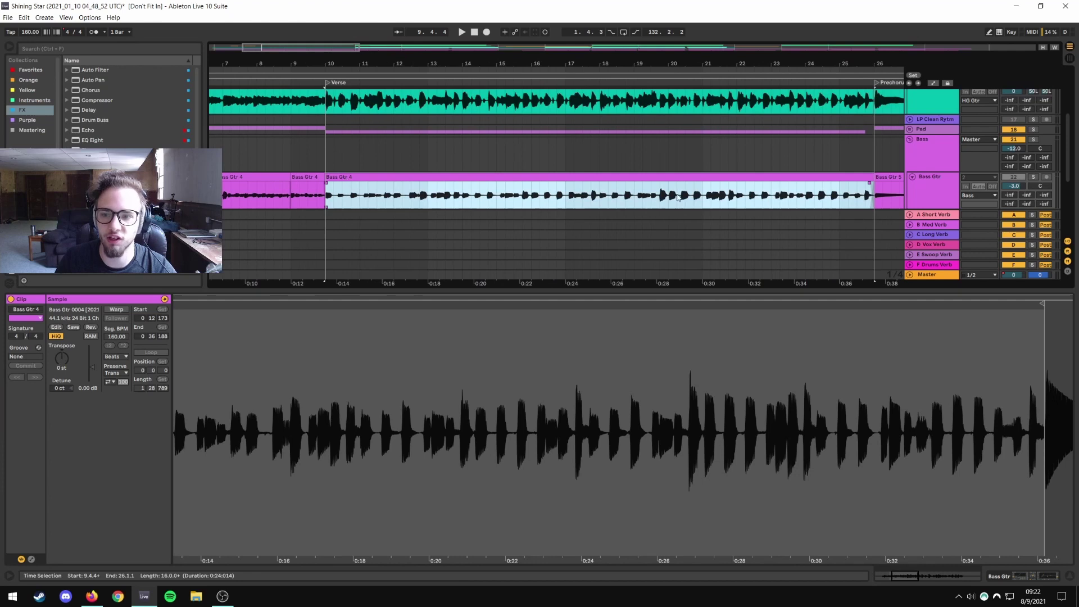
click(117, 309)
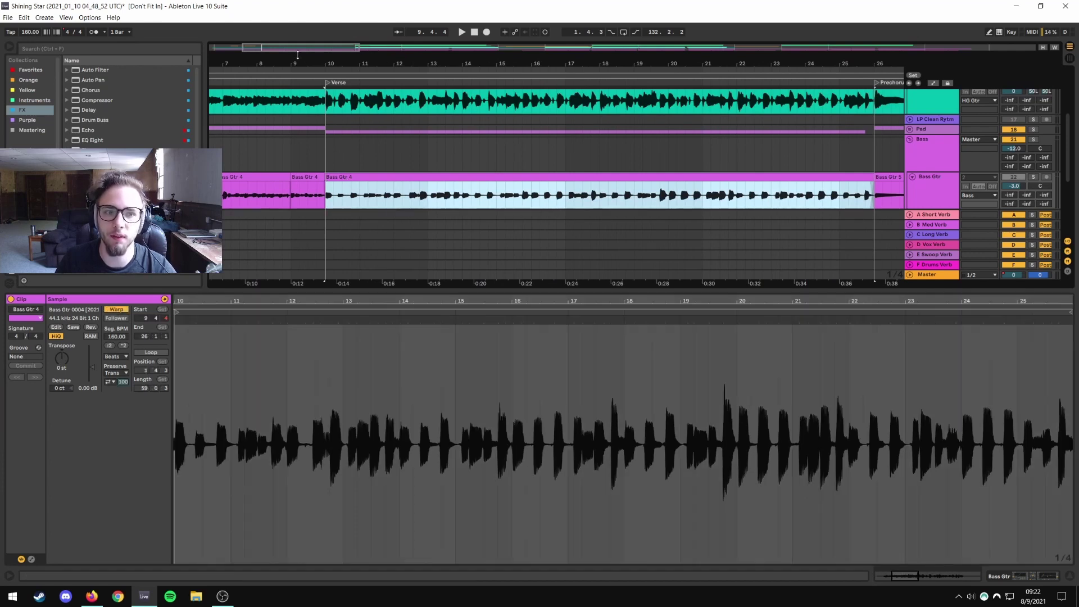
Inspect the sample waveforms of the bass guitar clip in the Intro and the short one at bar 9.
key(x)
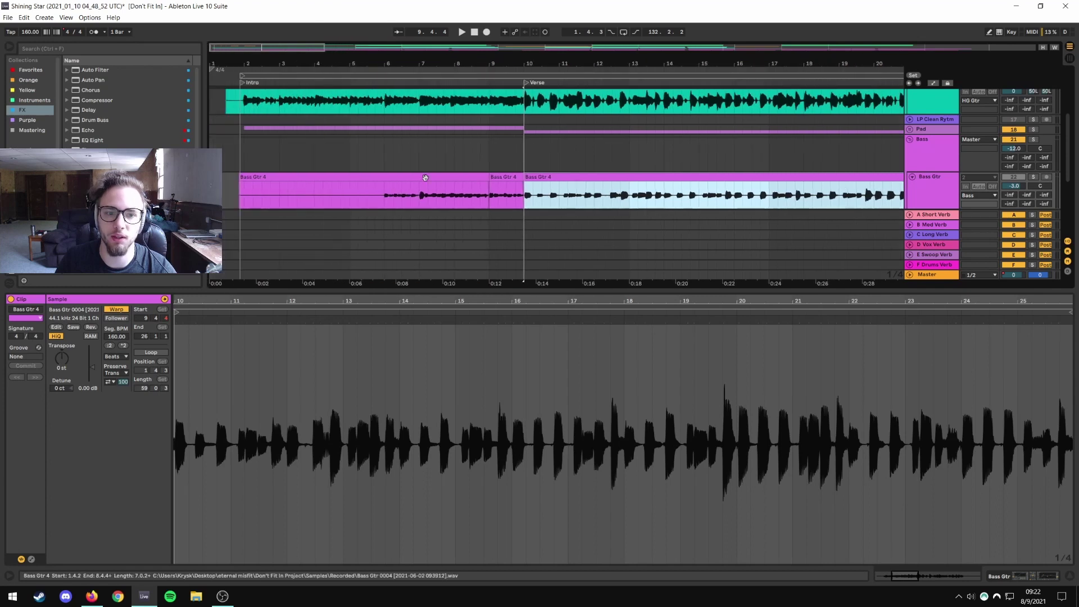
click(360, 178)
drag(599, 304, 307, 304)
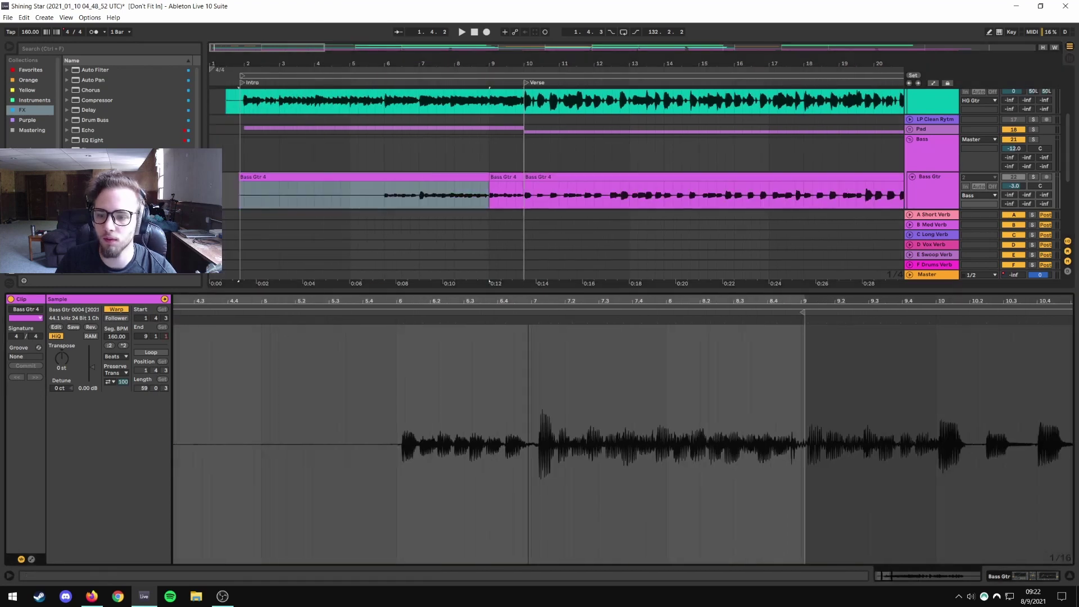
click(504, 177)
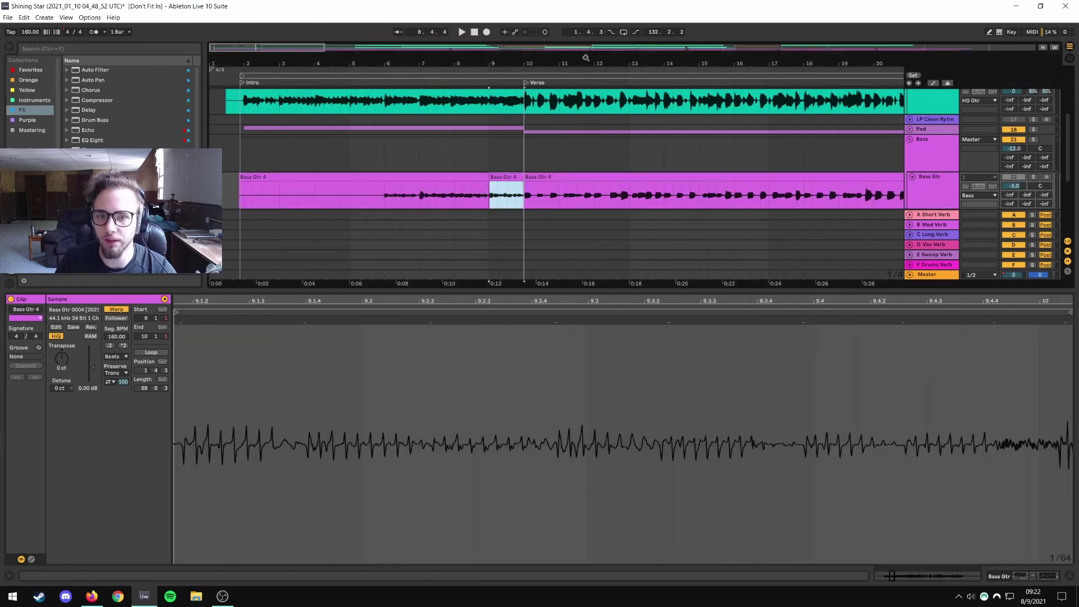
Review the Bass group across the whole song, placing the insert marker at 65.1.1 on the 808 track.
drag(585, 58, 209, 59)
double_click(1002, 156)
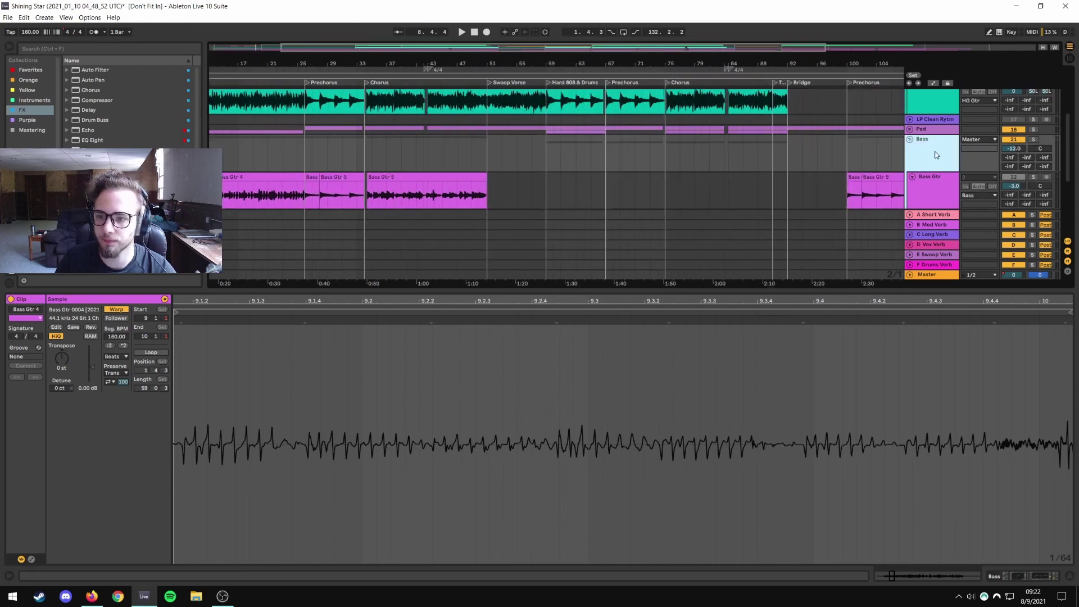
click(588, 264)
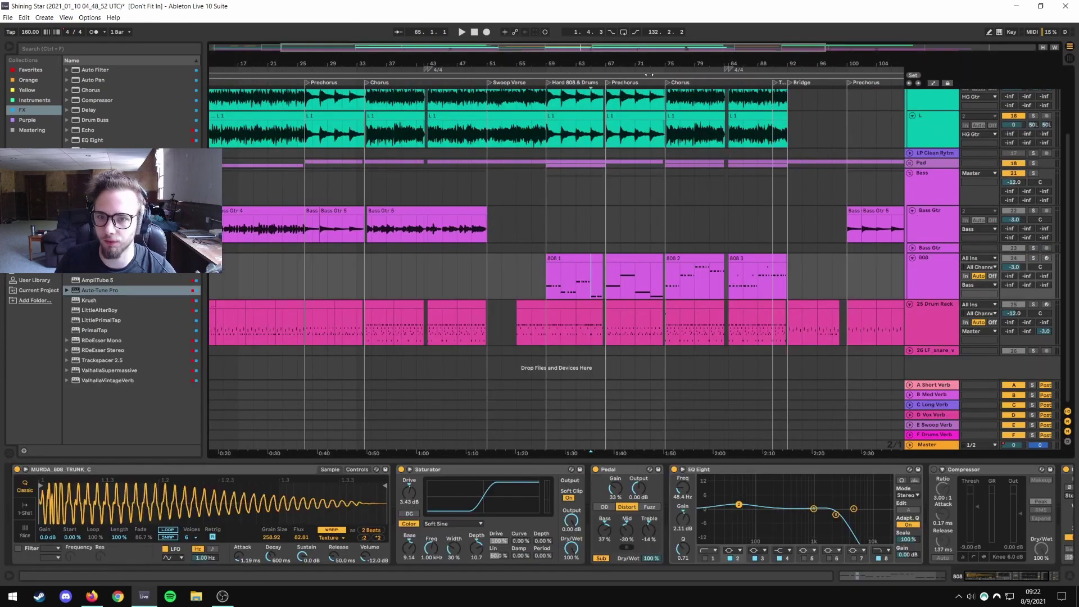
key(minus)
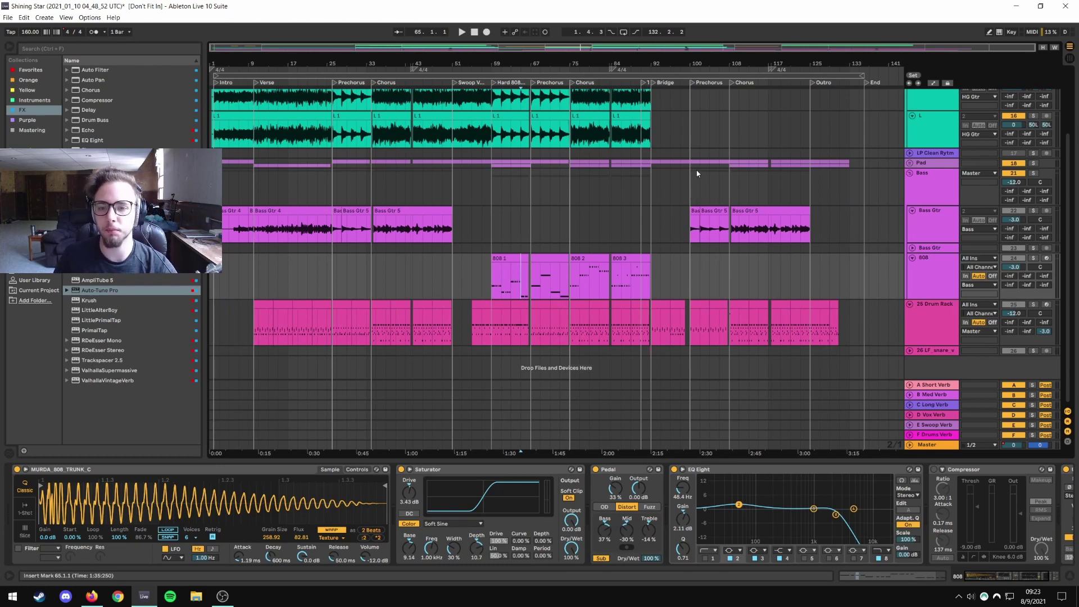
Switch to OBS and change the recording scene to BigHead.
click(222, 595)
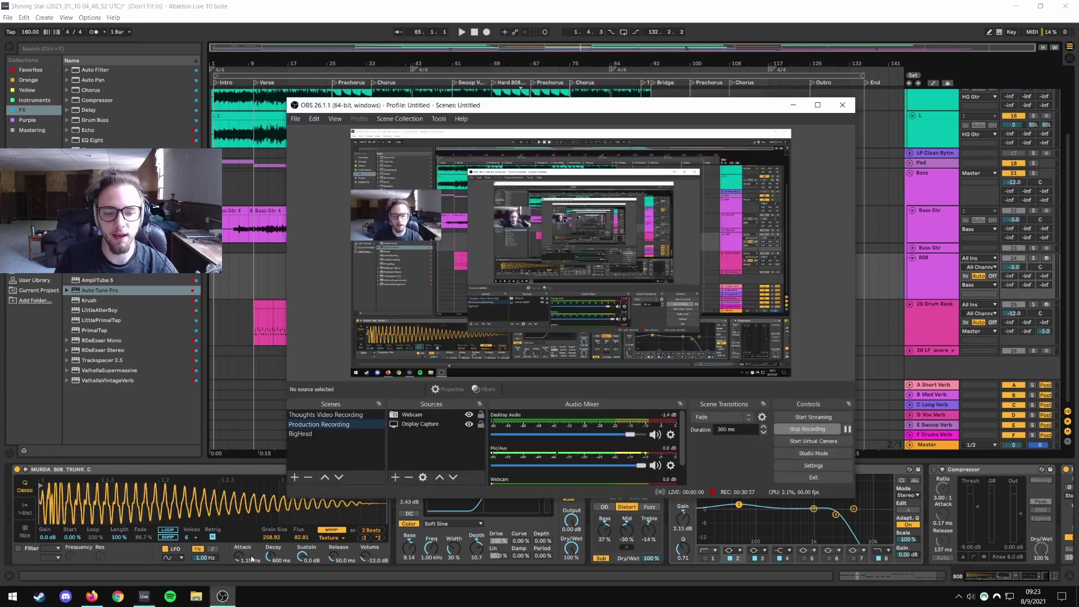
click(332, 434)
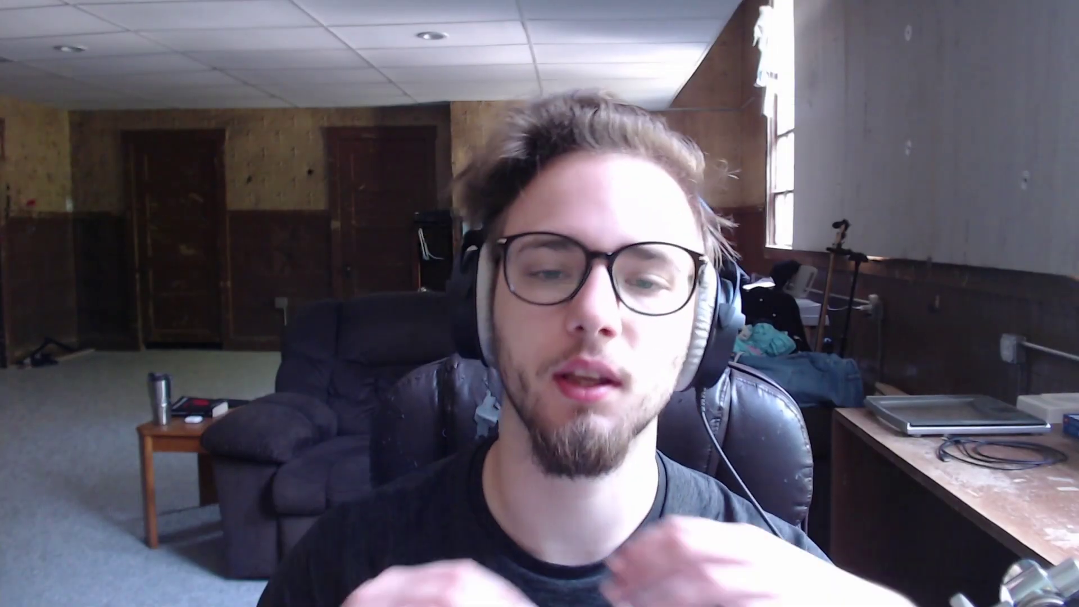